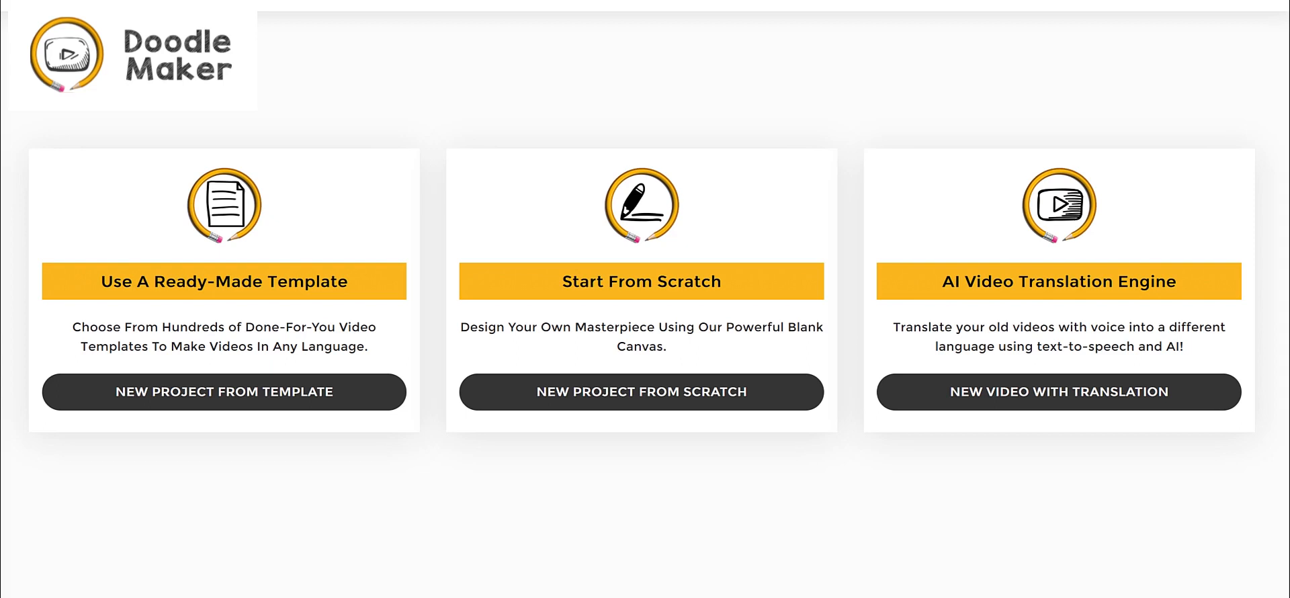
mouse_move(373, 138)
left_mouse_down()
mouse_move(307, 265)
mouse_move(334, 250)
left_mouse_up()
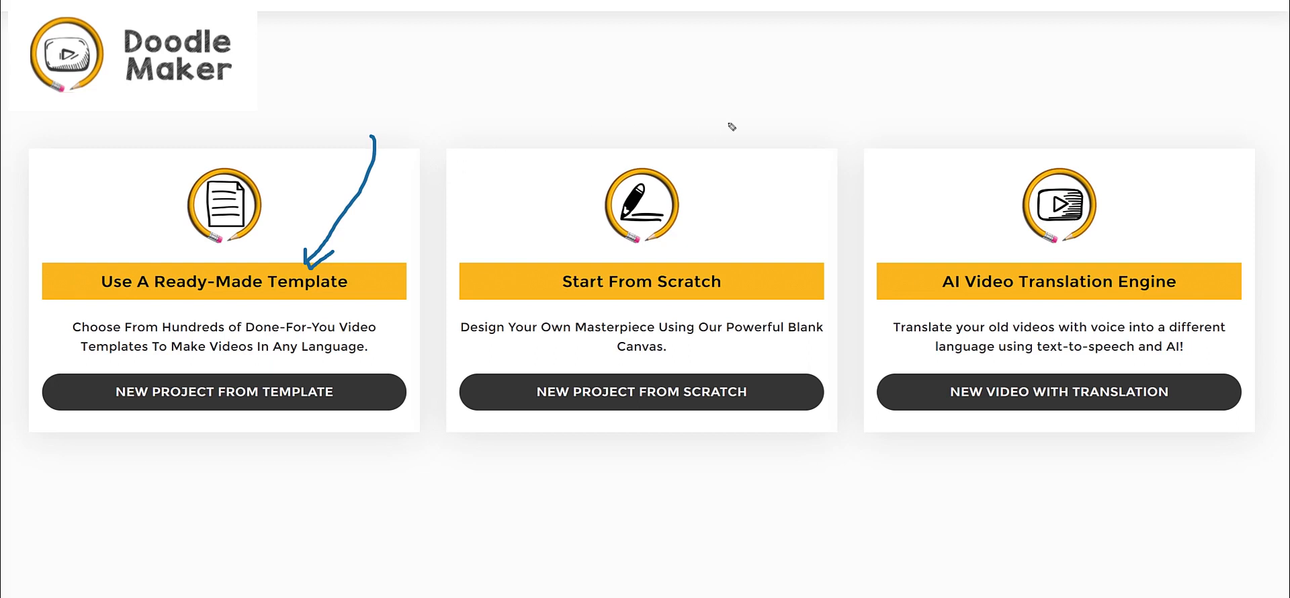
left_click(765, 120)
mouse_move(765, 120)
left_mouse_down()
mouse_move(695, 266)
mouse_move(722, 257)
left_mouse_up()
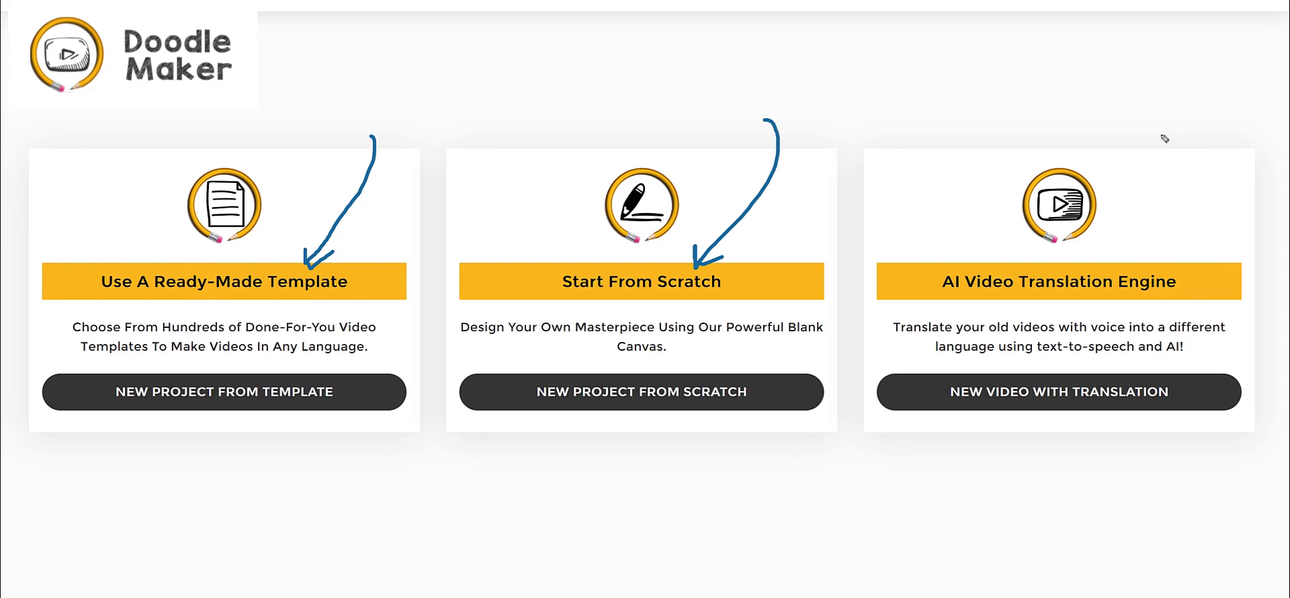
mouse_move(1165, 138)
left_mouse_down()
mouse_move(1150, 215)
mouse_move(1125, 254)
mouse_move(1145, 236)
left_mouse_up()
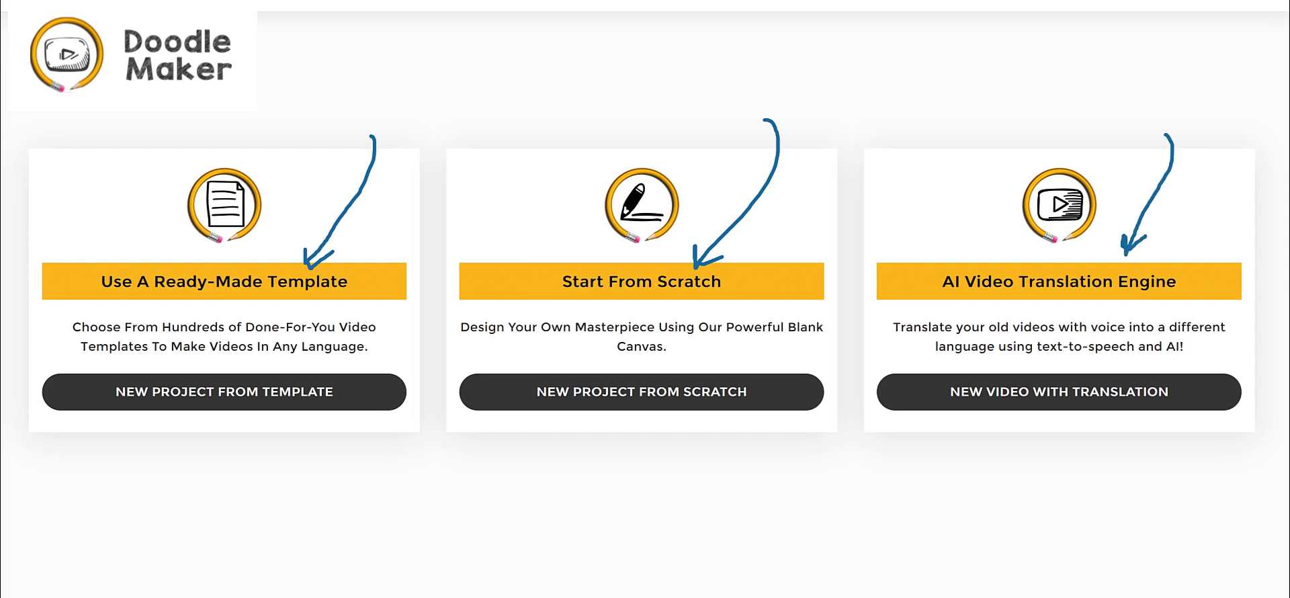
key("Escape")
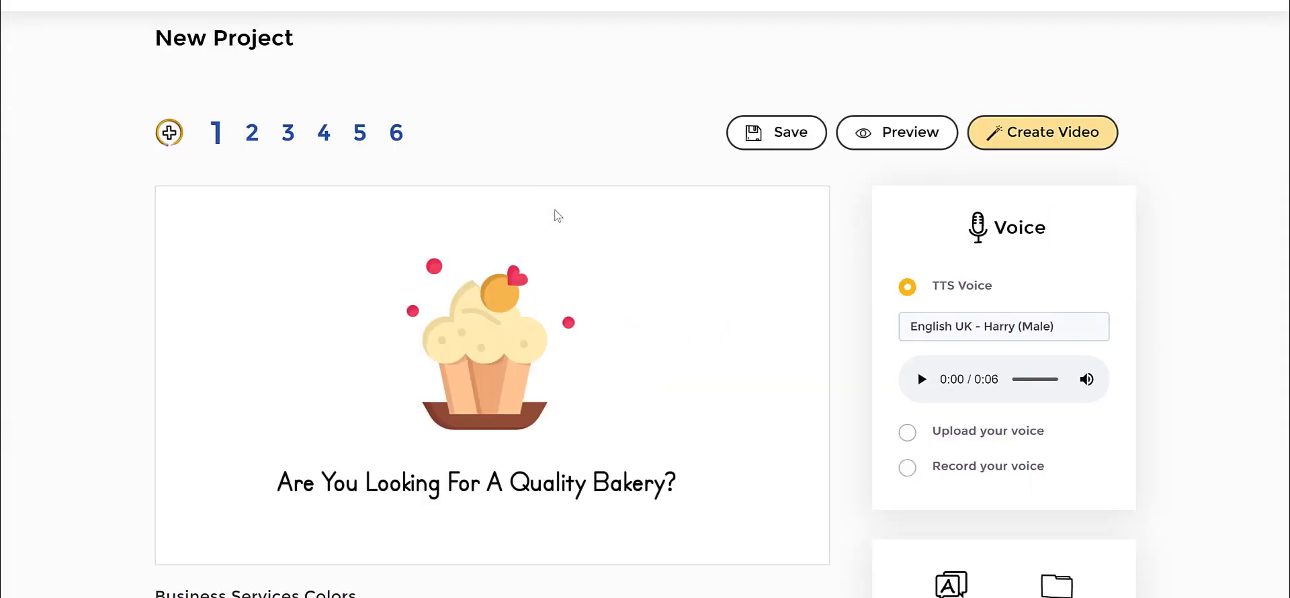
Preview the bakery project's first slide and watch part of the plumbing sample video.
left_click(879, 143)
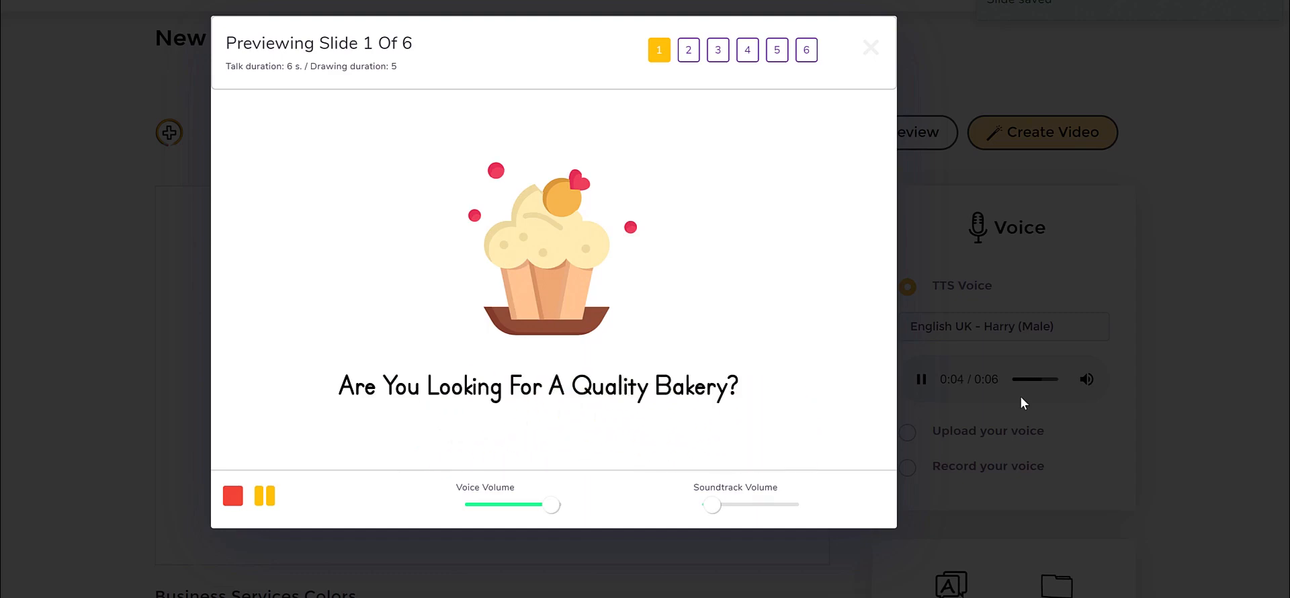
left_click(945, 270)
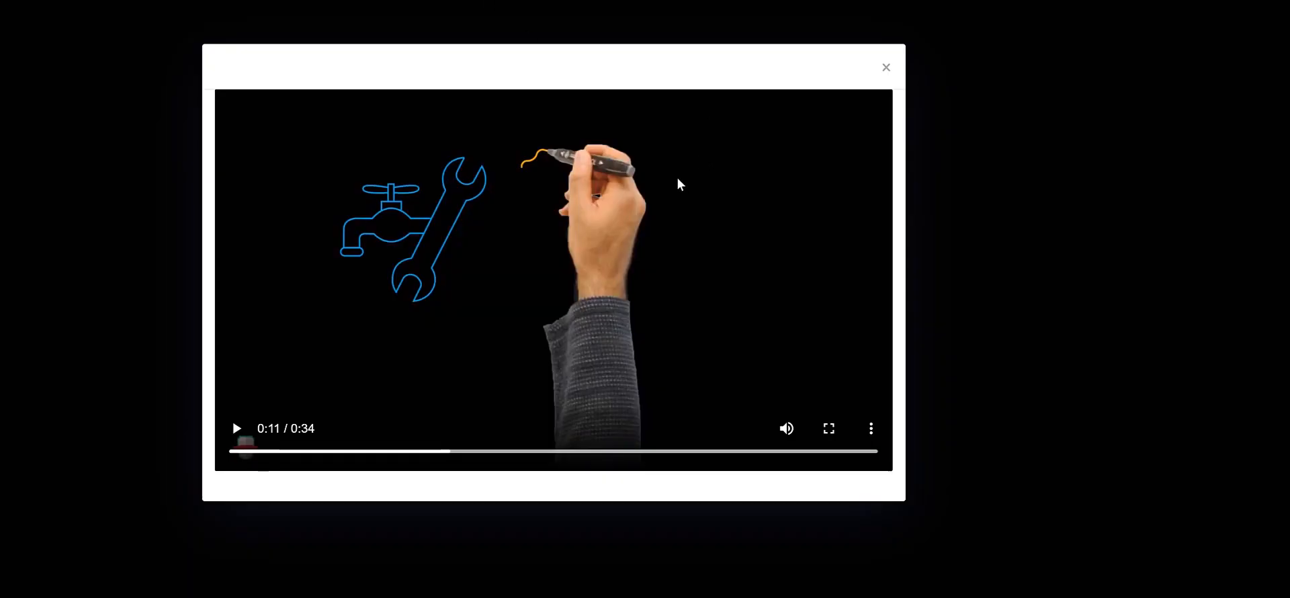
left_click(237, 433)
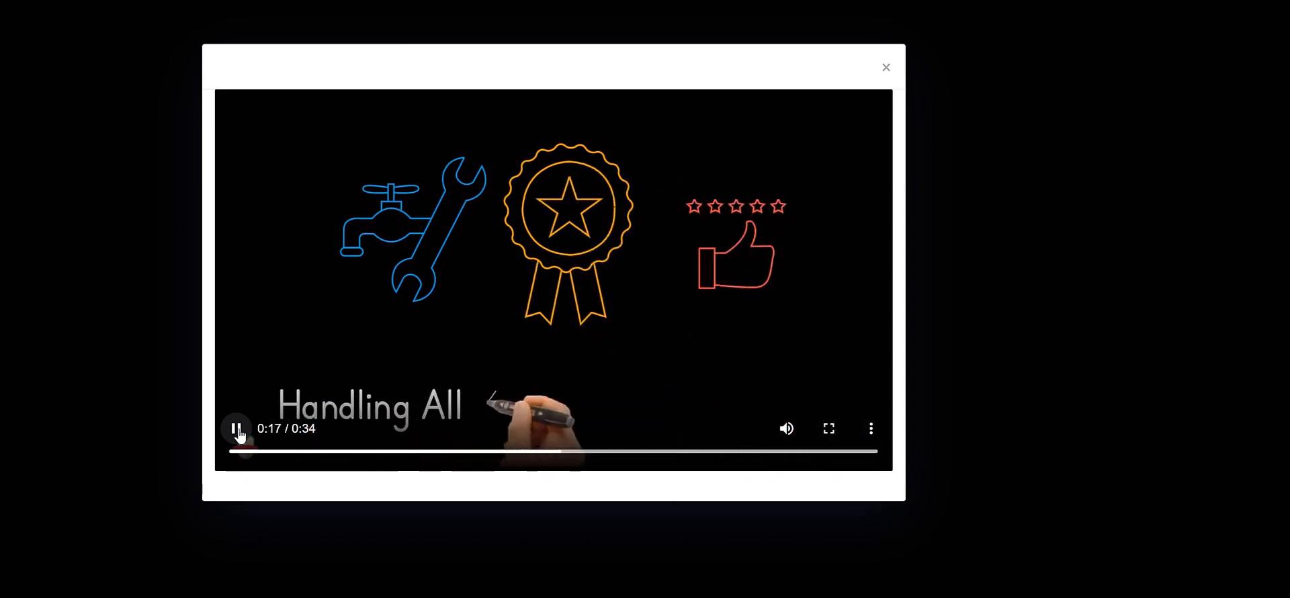
left_click(237, 430)
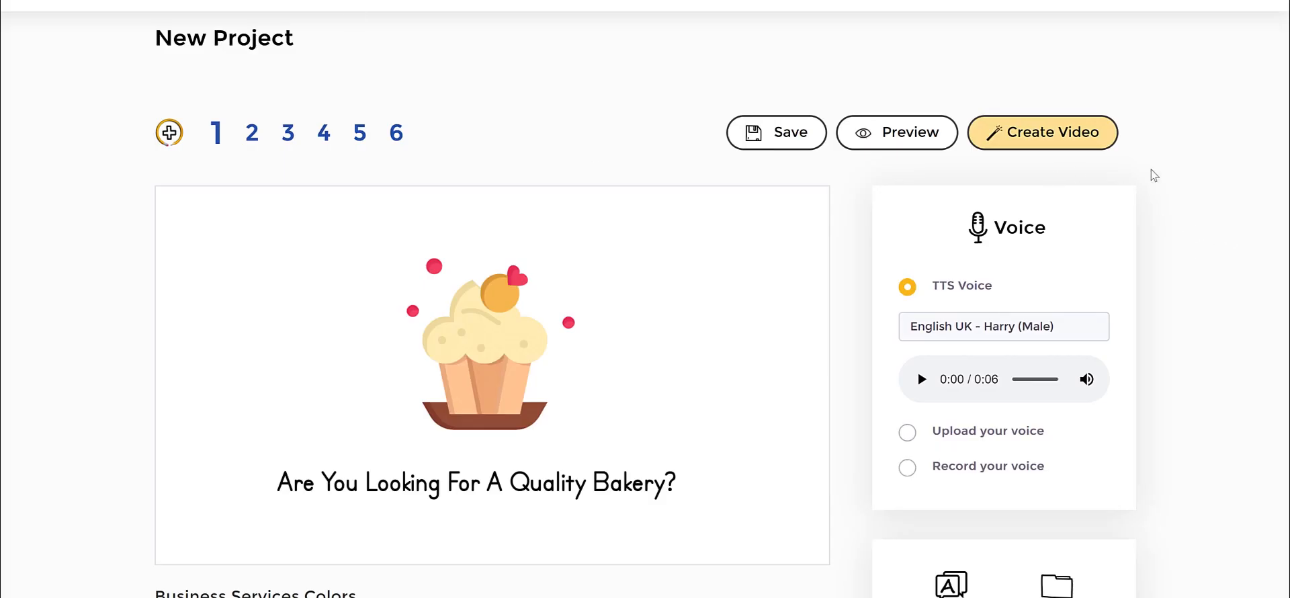
Open the image library's Assets collection and look through the available shapes.
scroll(1142, 195, "down", 1)
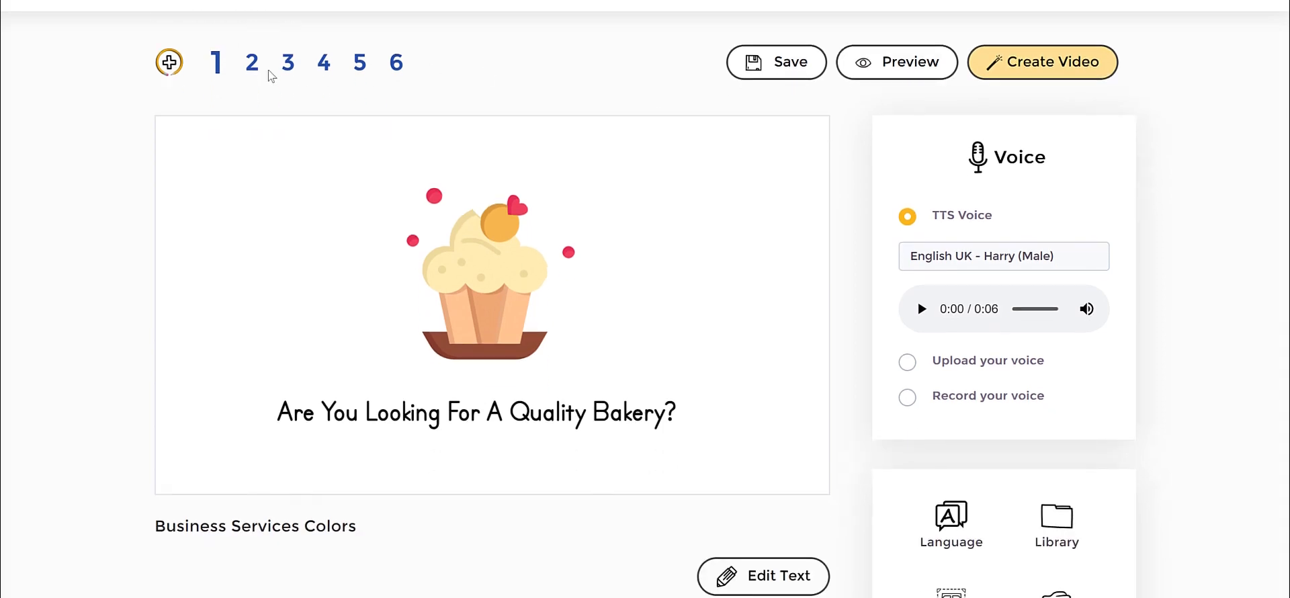
scroll(1046, 292, "down", 1)
scroll(1105, 317, "down", 1)
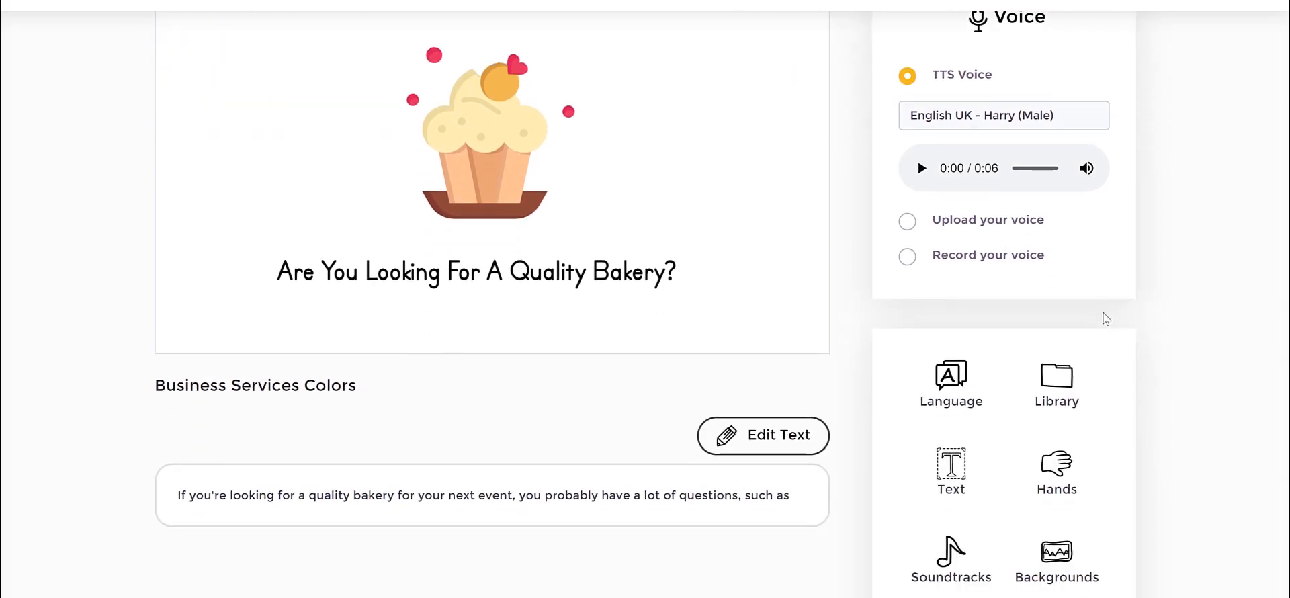
left_click(1068, 382)
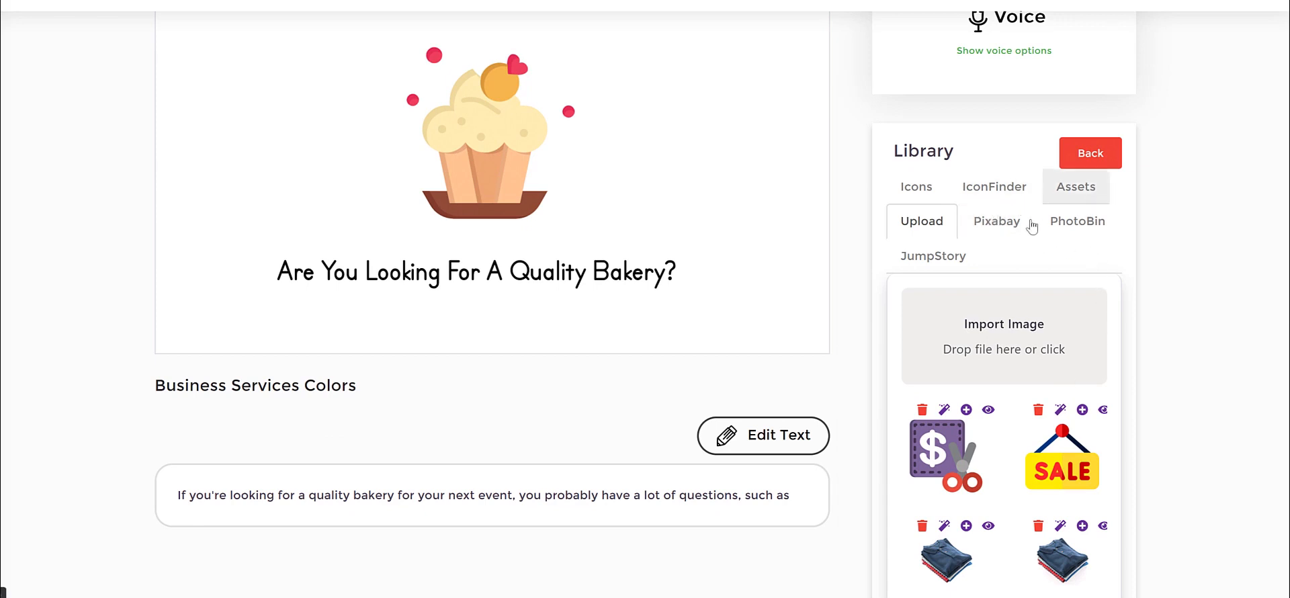
left_click(1078, 188)
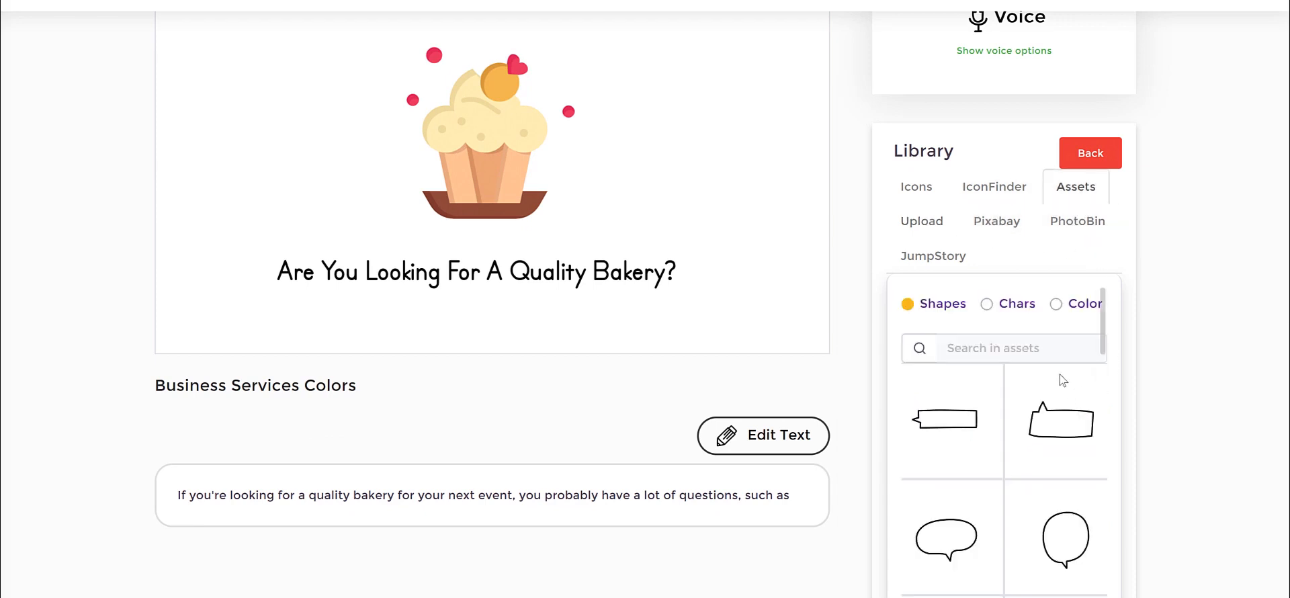
scroll(1059, 375, "down", 2)
scroll(1059, 374, "up", 3)
Look through the Chars and Color categories of the library assets.
left_click(1007, 379)
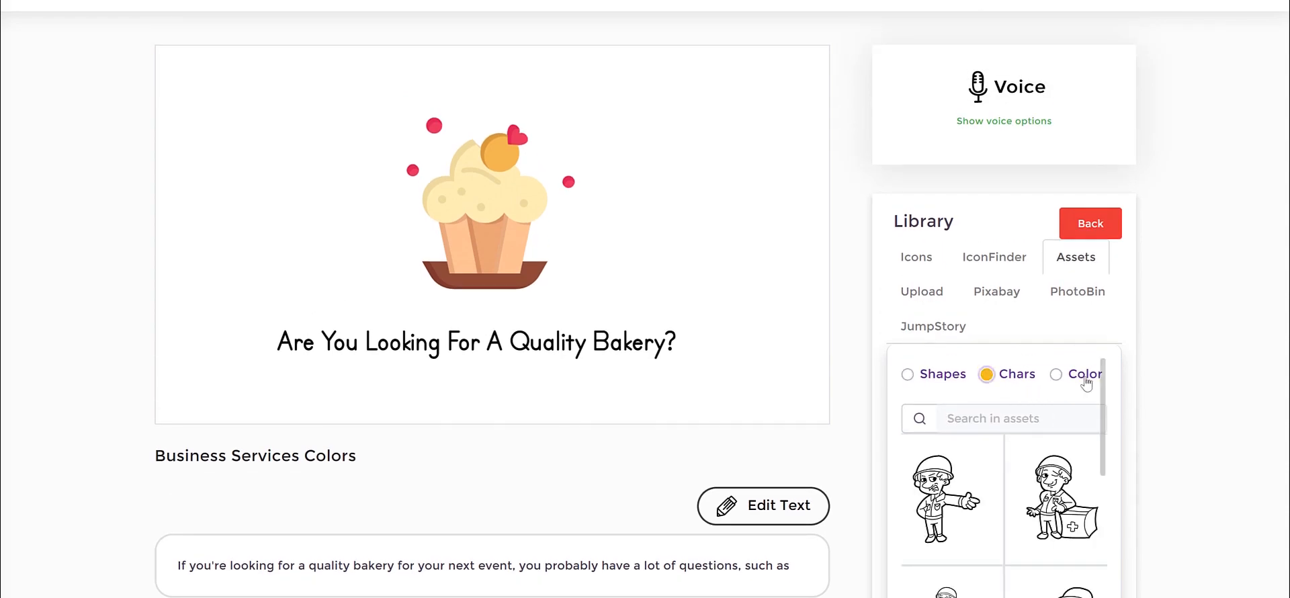
left_click(1085, 379)
scroll(1081, 454, "down", 2)
scroll(1082, 454, "down", 10)
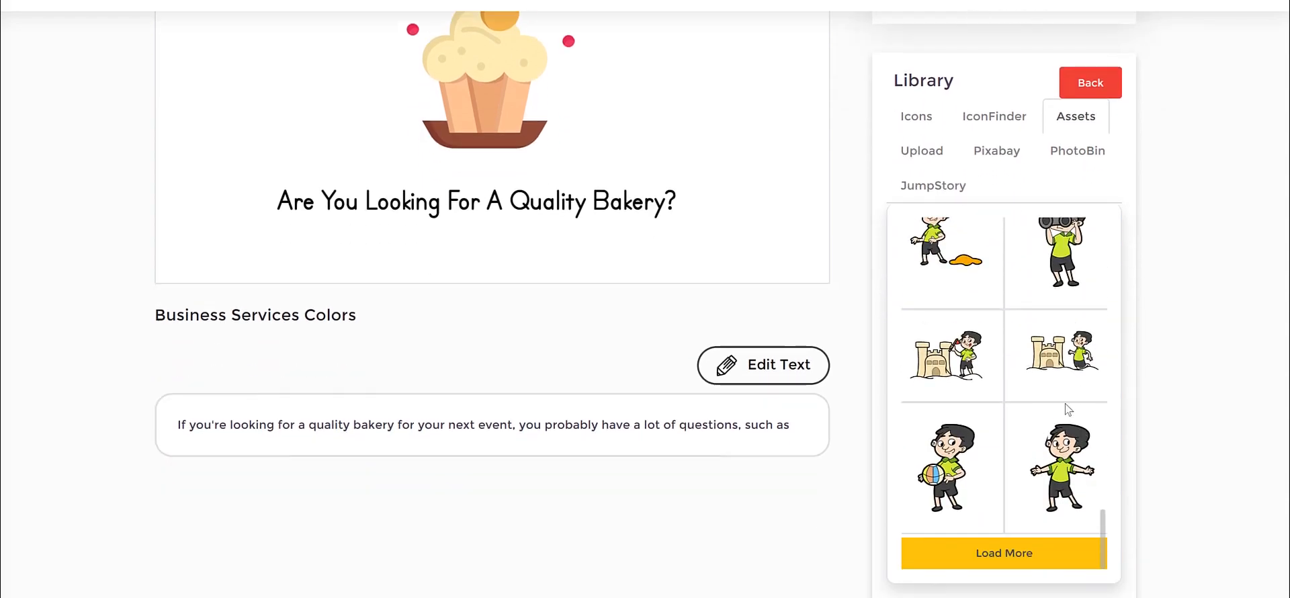
scroll(1068, 410, "up", 5)
scroll(1058, 379, "down", 5)
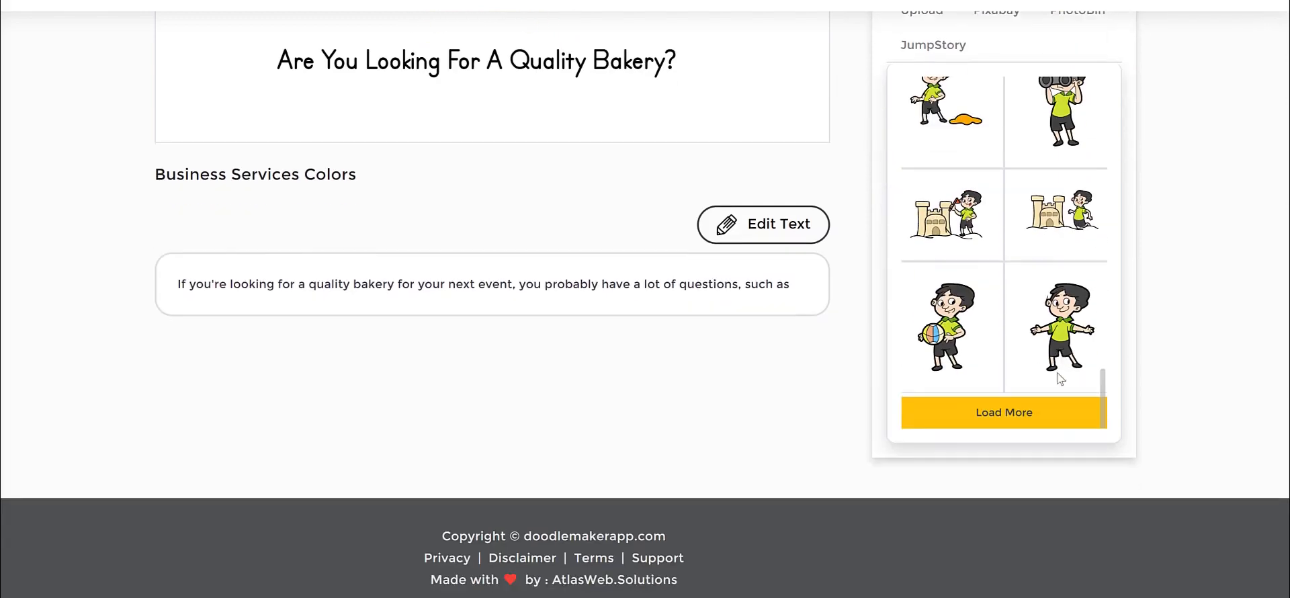
scroll(985, 287, "up", 8)
scroll(1248, 277, "up", 4)
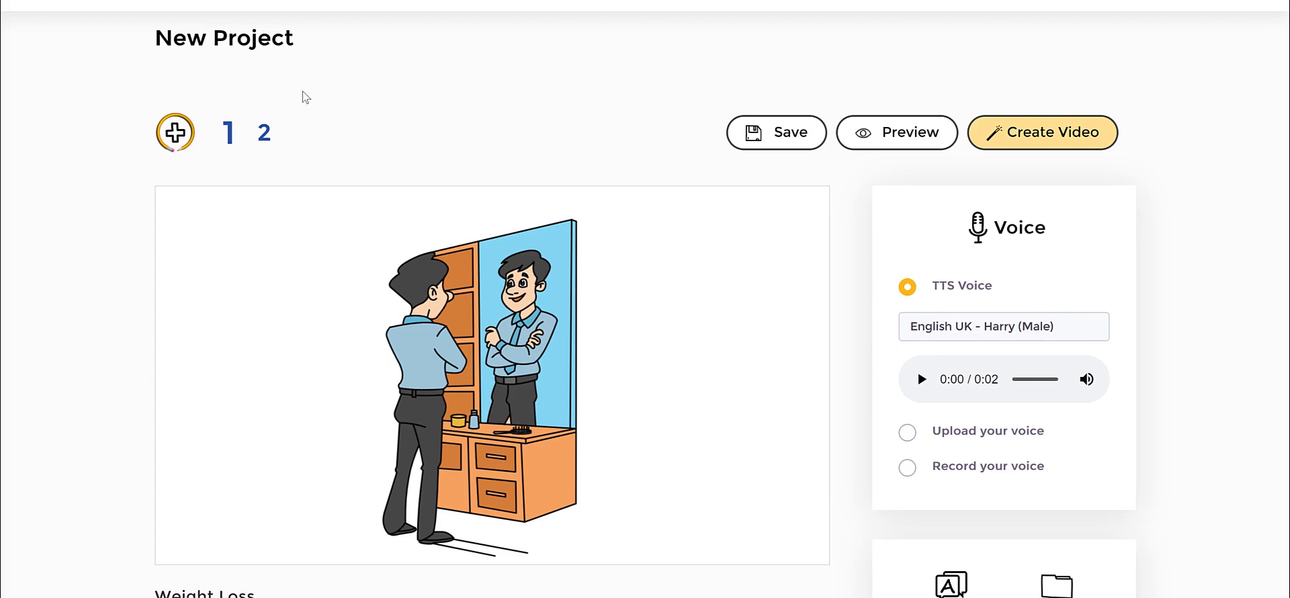
Move the man-at-mirror picture toward the slide's left side and search the JumpStory library for "shop".
left_click(524, 311)
left_click(694, 309)
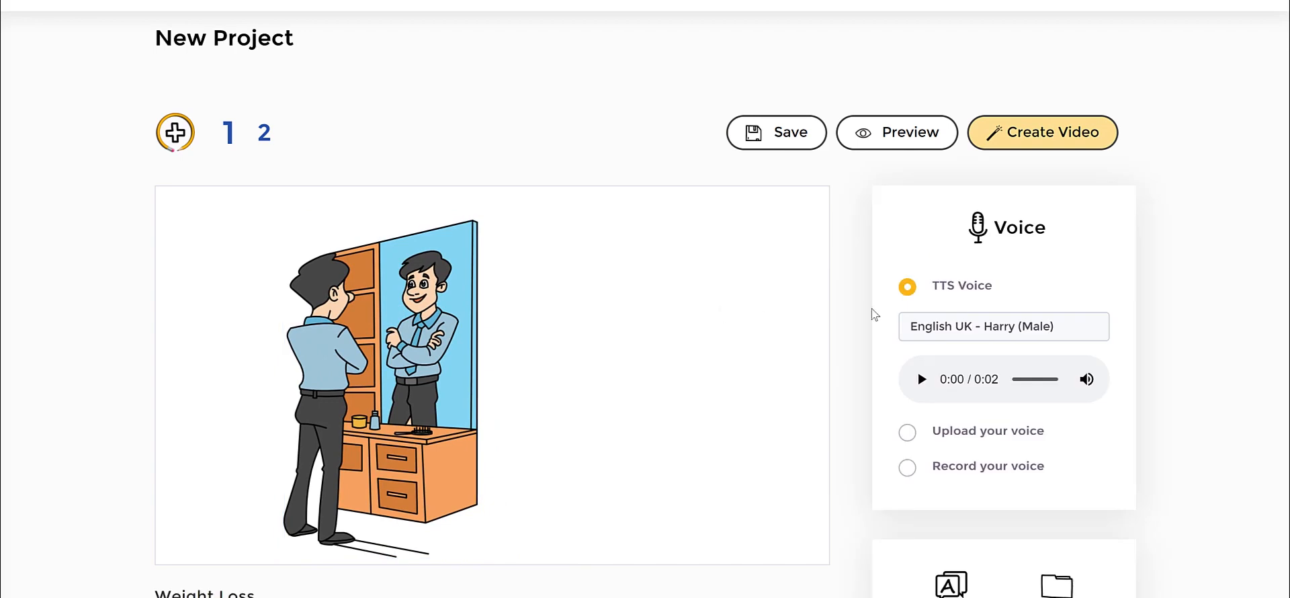
scroll(873, 312, "down", 2)
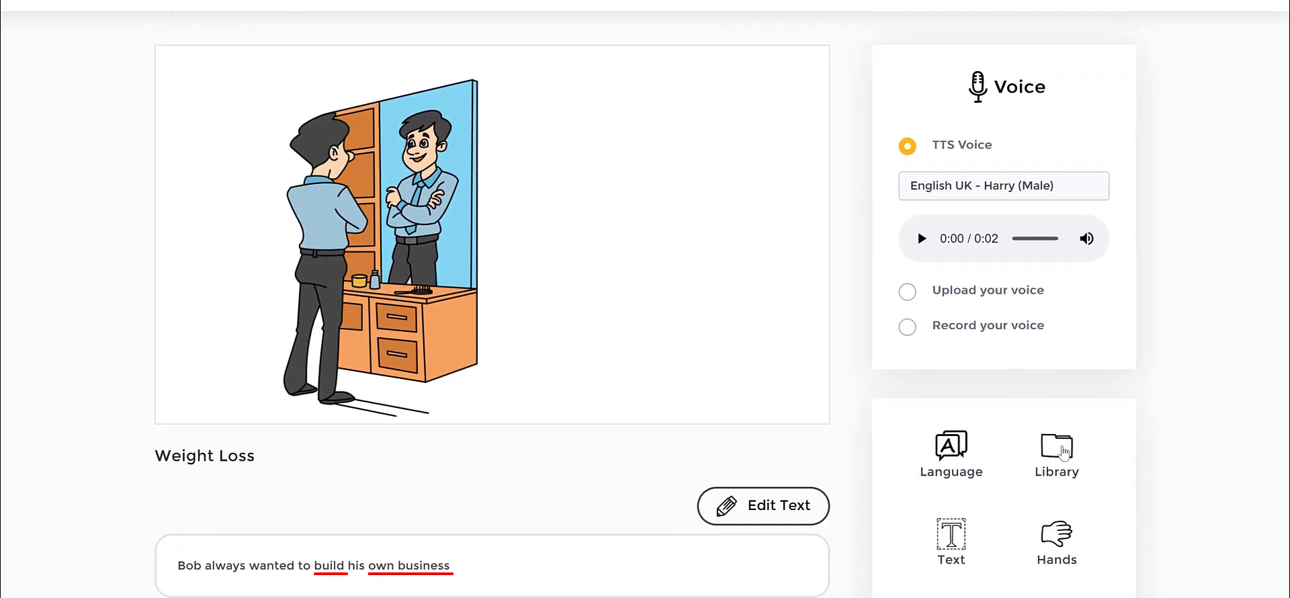
left_click(1048, 451)
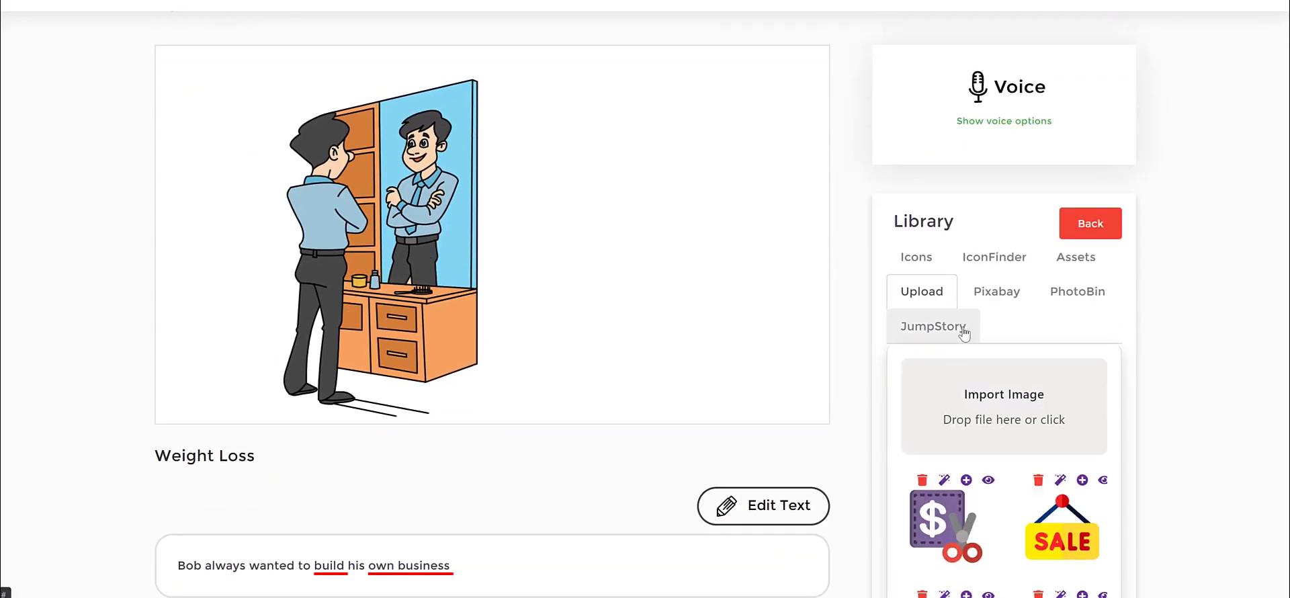
left_click(971, 327)
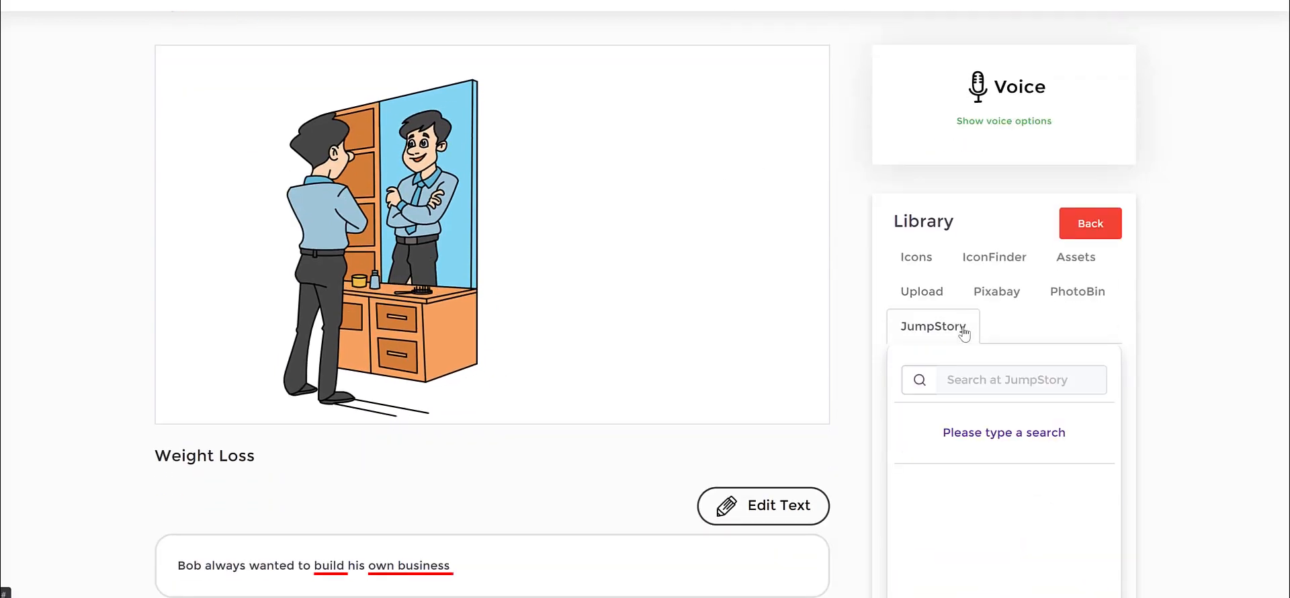
left_click(995, 383)
type("shop")
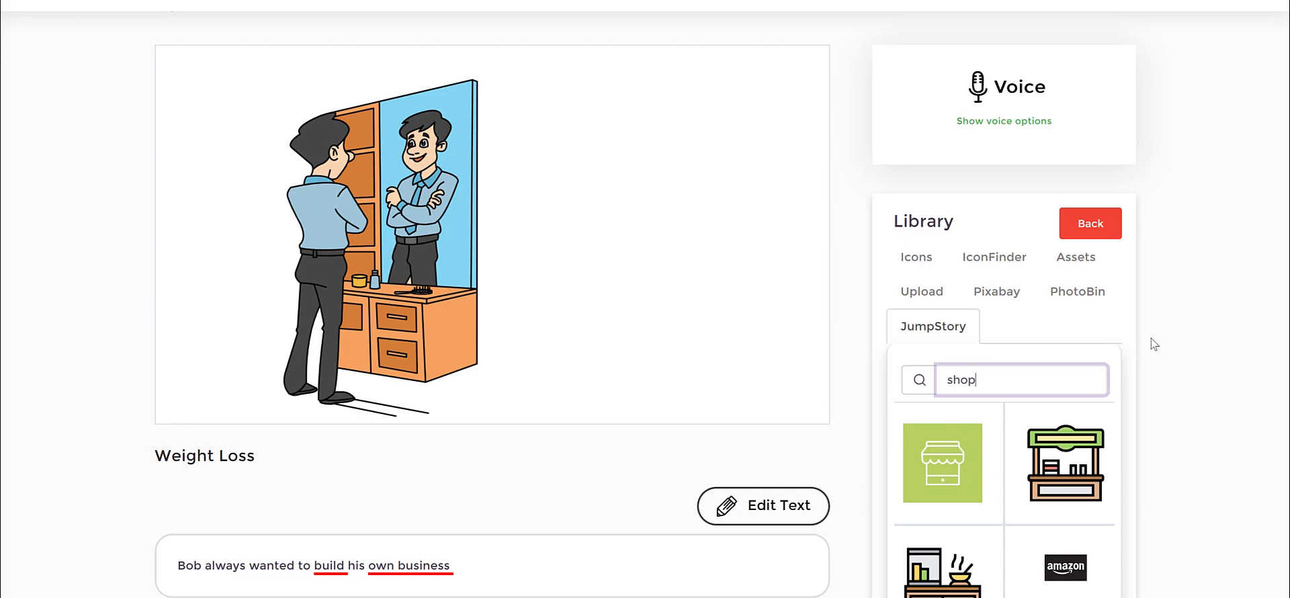
Browse the shop results and add the green-roofed market stall to the slide.
scroll(1096, 462, "down", 5)
scroll(1095, 462, "up", 7)
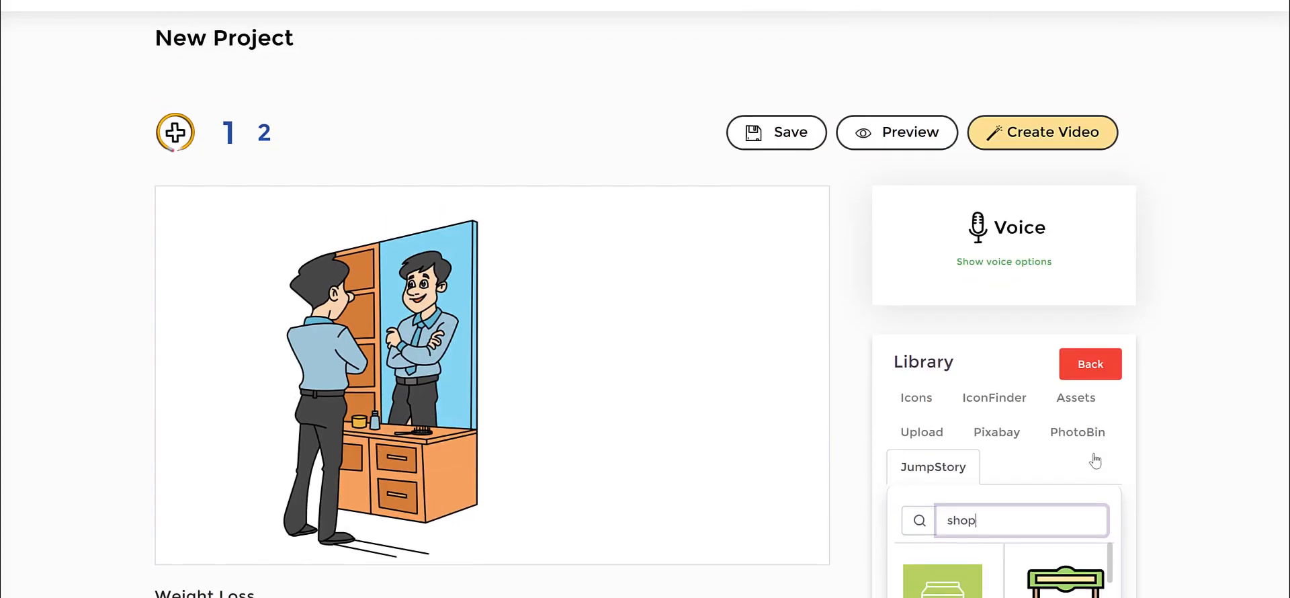
scroll(1154, 449, "down", 1)
scroll(1154, 449, "down", 1)
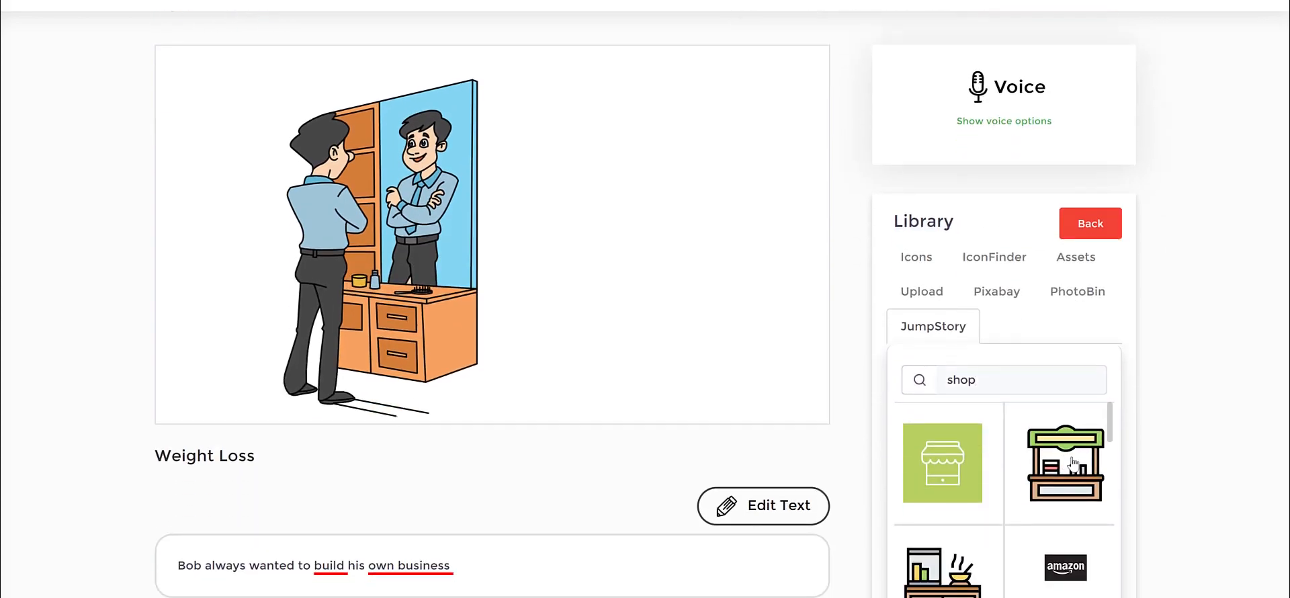
left_click(1073, 462)
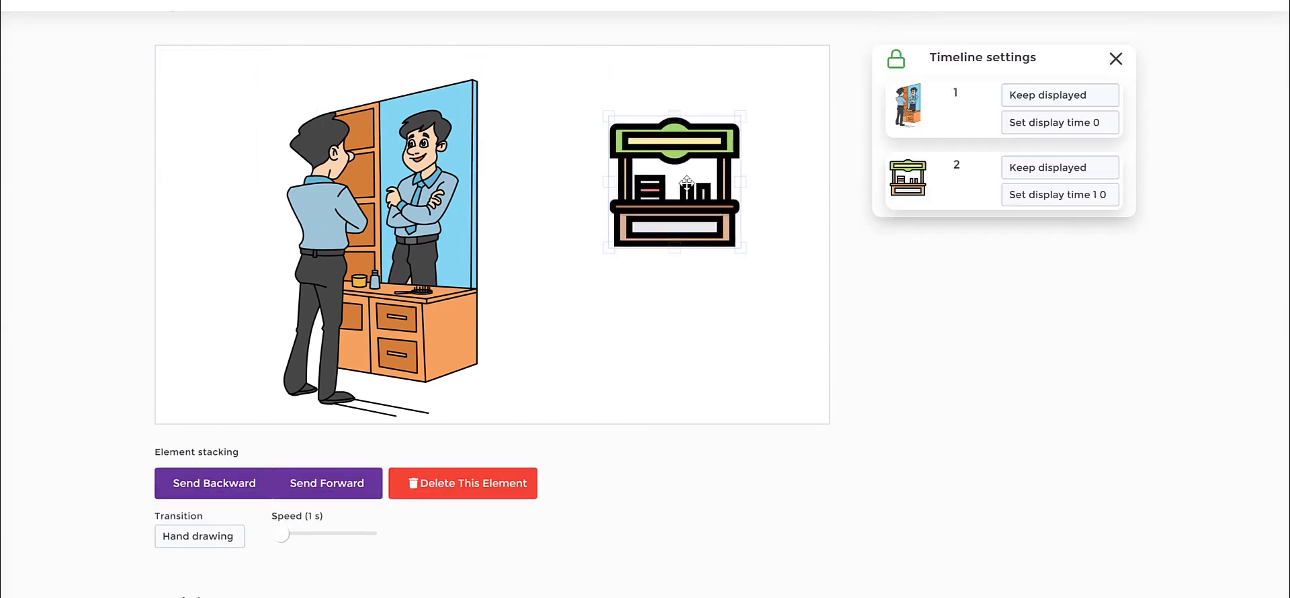
Enlarge the market stall and position it beside the man-at-mirror picture, filling the slide's empty right half.
left_click_drag(732, 258, 740, 281)
left_click_drag(700, 196, 657, 174)
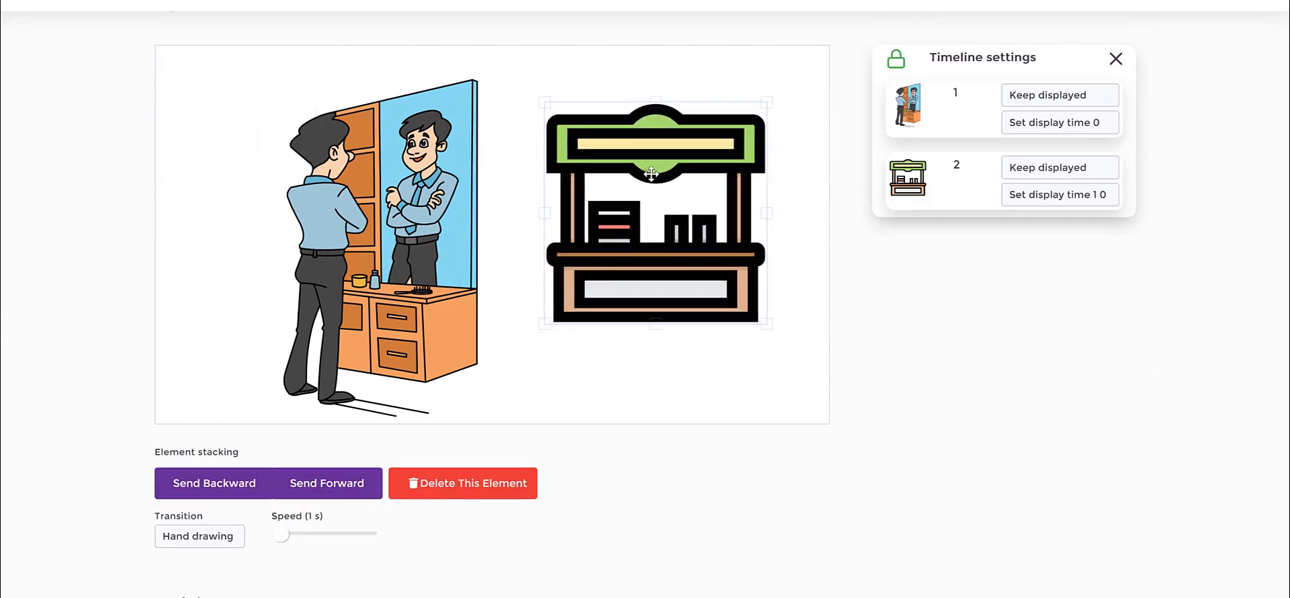
left_click_drag(768, 325, 802, 358)
left_click_drag(689, 261, 655, 275)
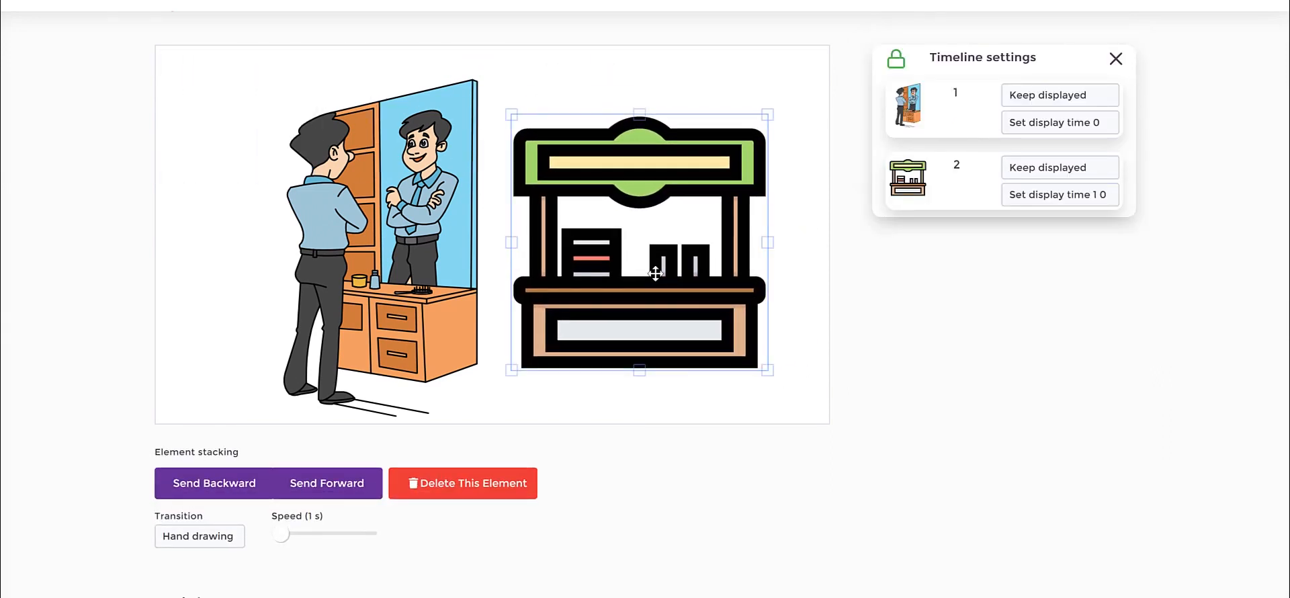
left_click(802, 327)
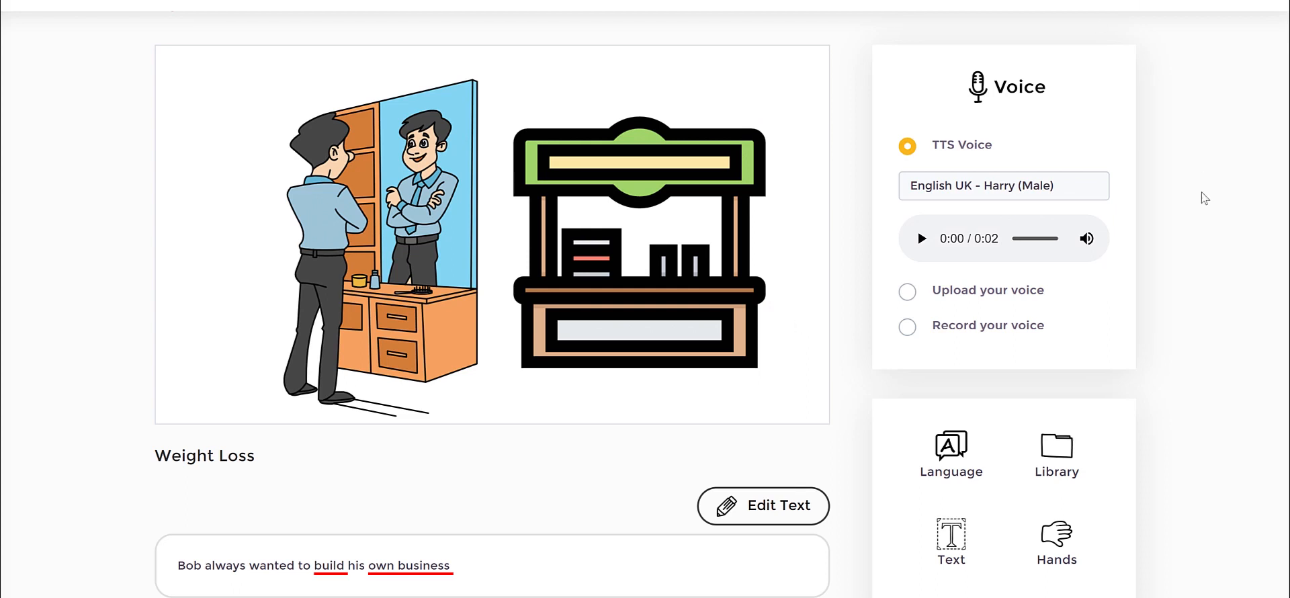
Shift the man-at-mirror picture slightly farther left to widen the gap to the market stall.
scroll(1204, 198, "down", 2)
scroll(1205, 198, "up", 2)
left_click_drag(432, 146, 390, 154)
Examine the transition options for the man-at-mirror picture without changing Hand drawing, and deselect the picture.
left_click(229, 542)
scroll(116, 395, "down", 1)
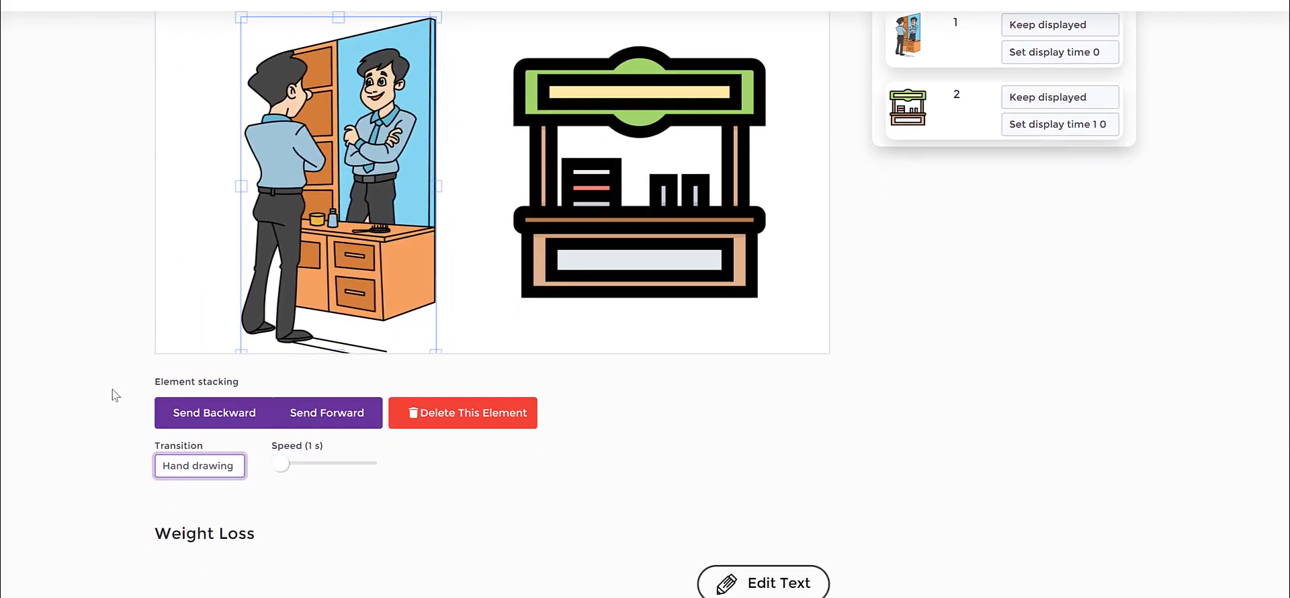
left_click(182, 464)
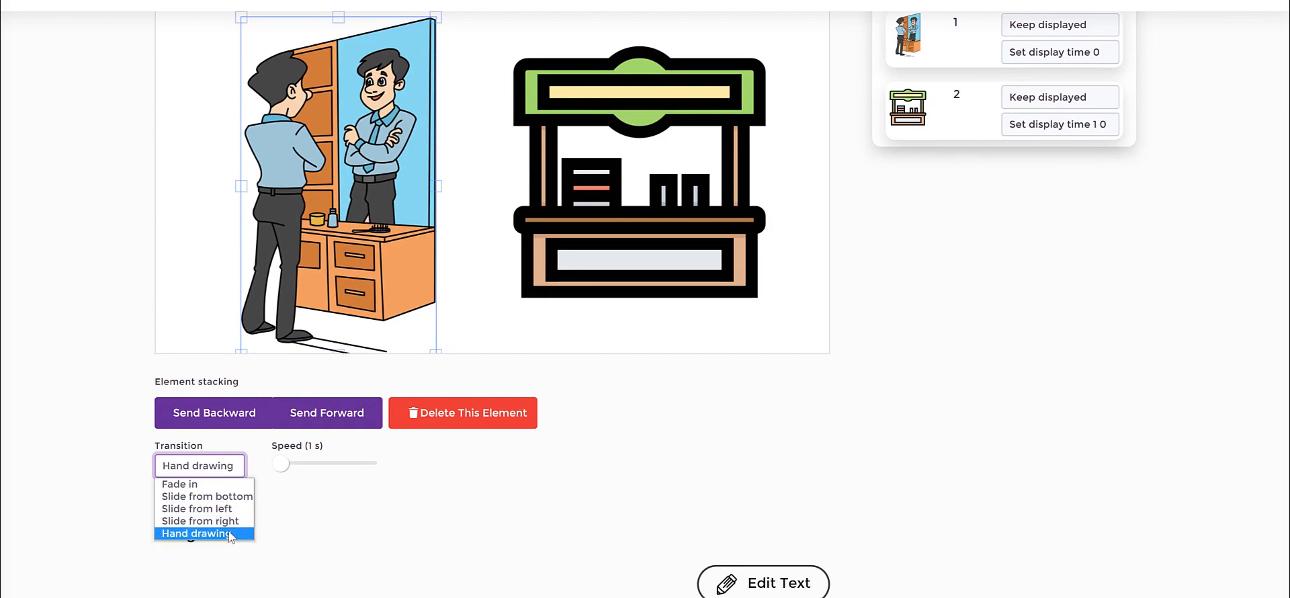
left_click(108, 315)
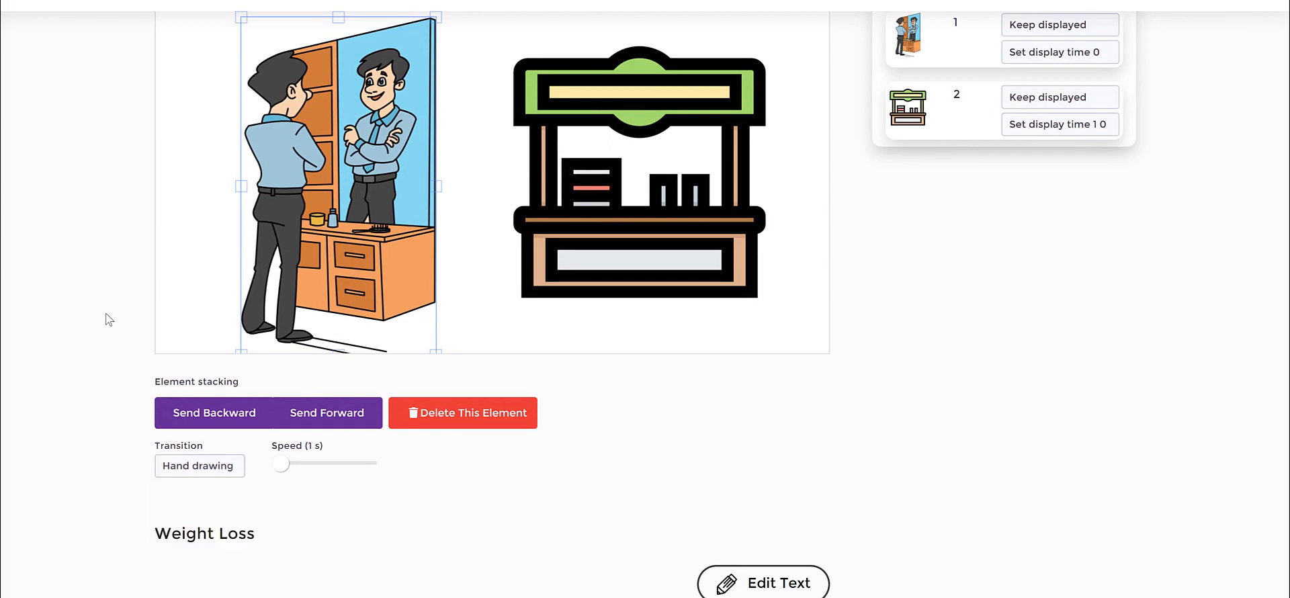
left_click(226, 218)
left_click(246, 207)
left_click(193, 183)
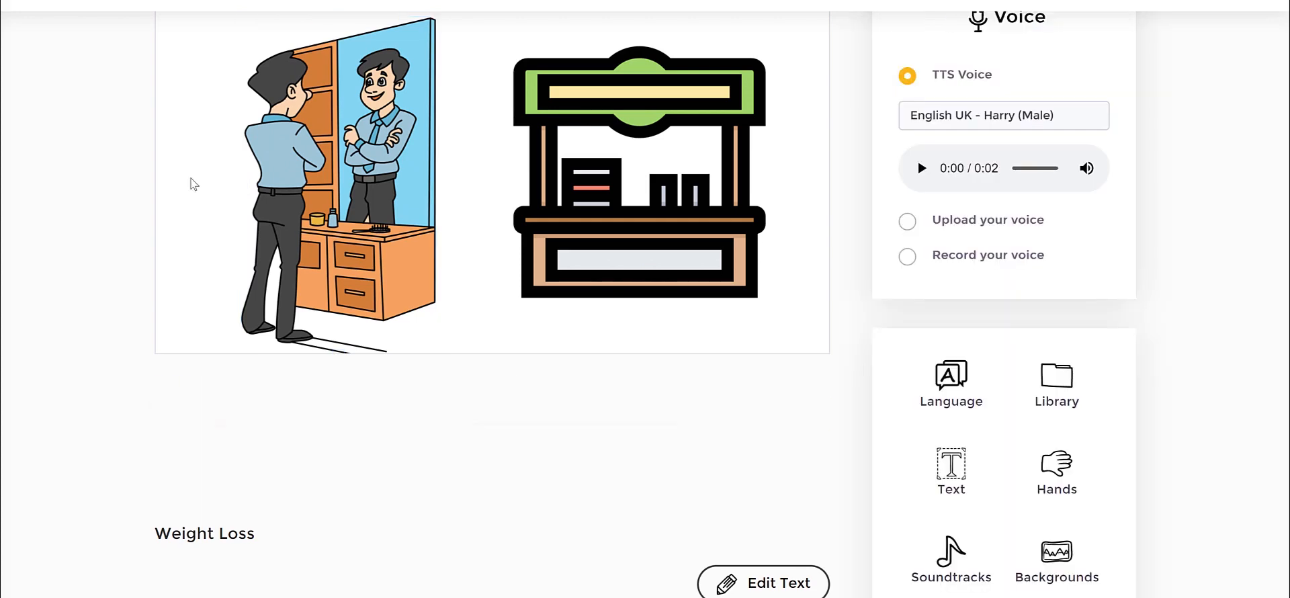
scroll(835, 115, "up", 2)
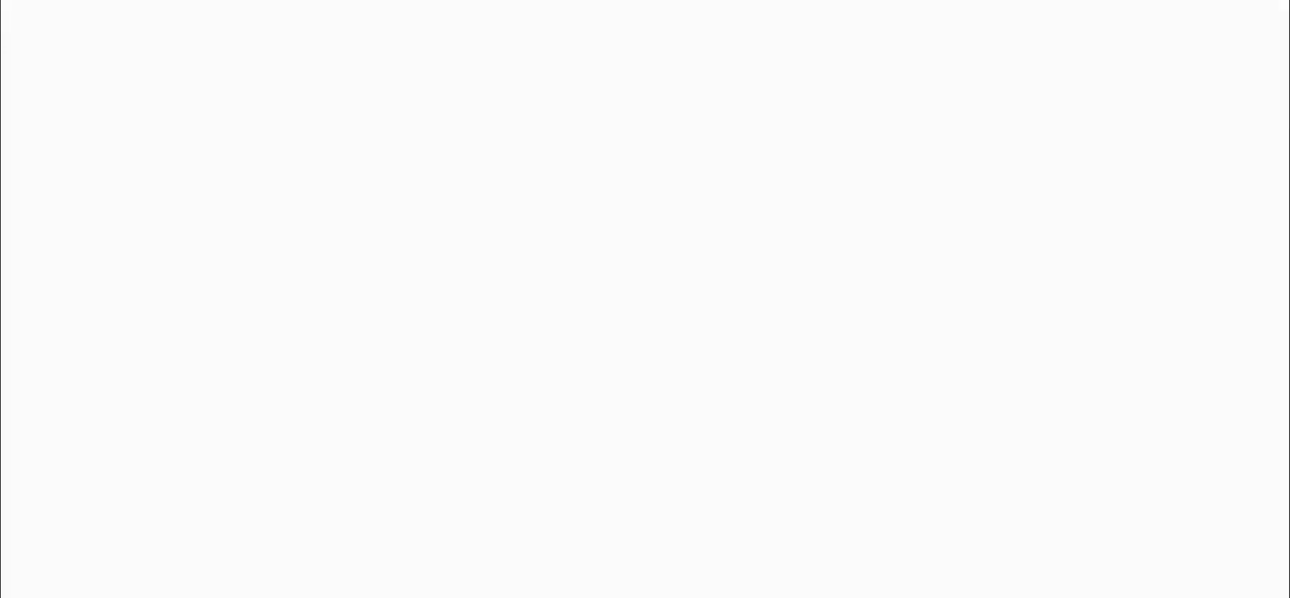
Start a new project from a template and look through the Whiteboard templates.
left_click(235, 390)
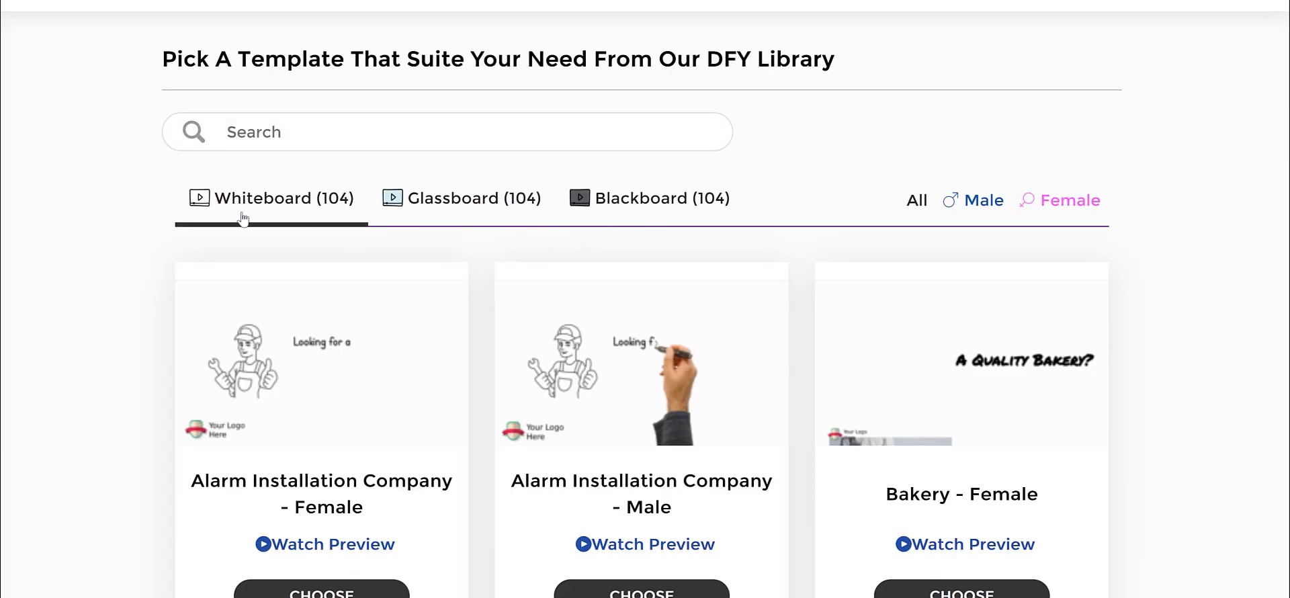
left_click_drag(783, 193, 135, 185)
left_click(135, 187)
scroll(667, 249, "down", 3)
scroll(668, 253, "up", 3)
Look through the Glassboard templates in the done-for-you template library.
left_click(484, 199)
scroll(833, 339, "down", 4)
scroll(818, 345, "down", 3)
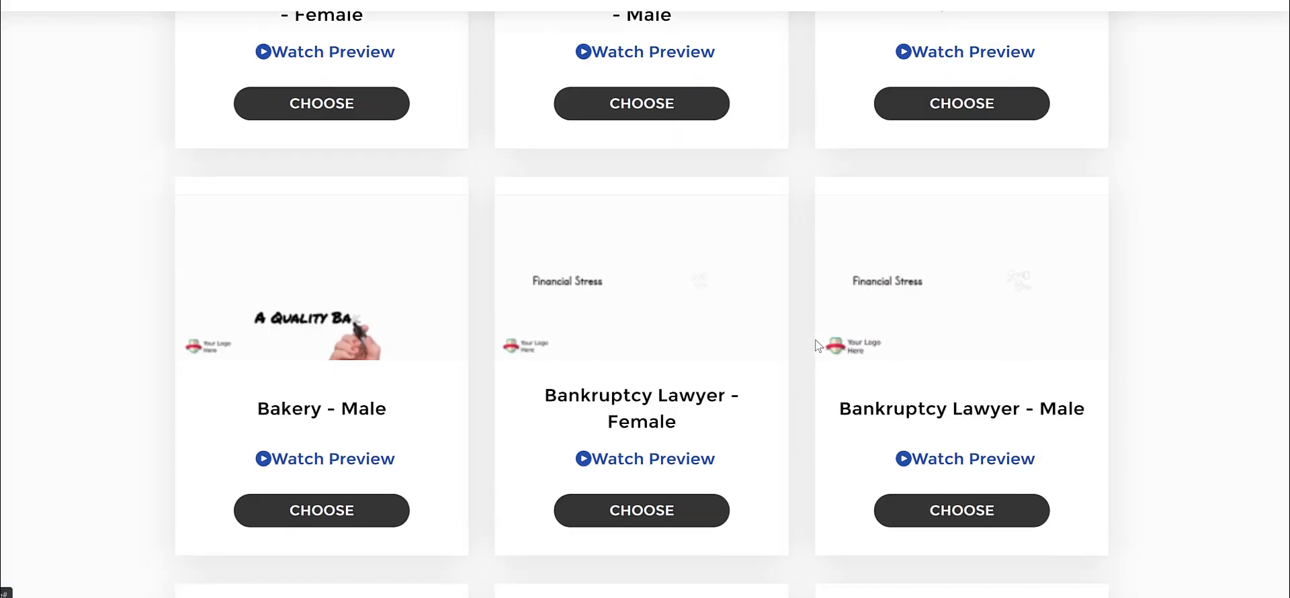
scroll(816, 340, "up", 7)
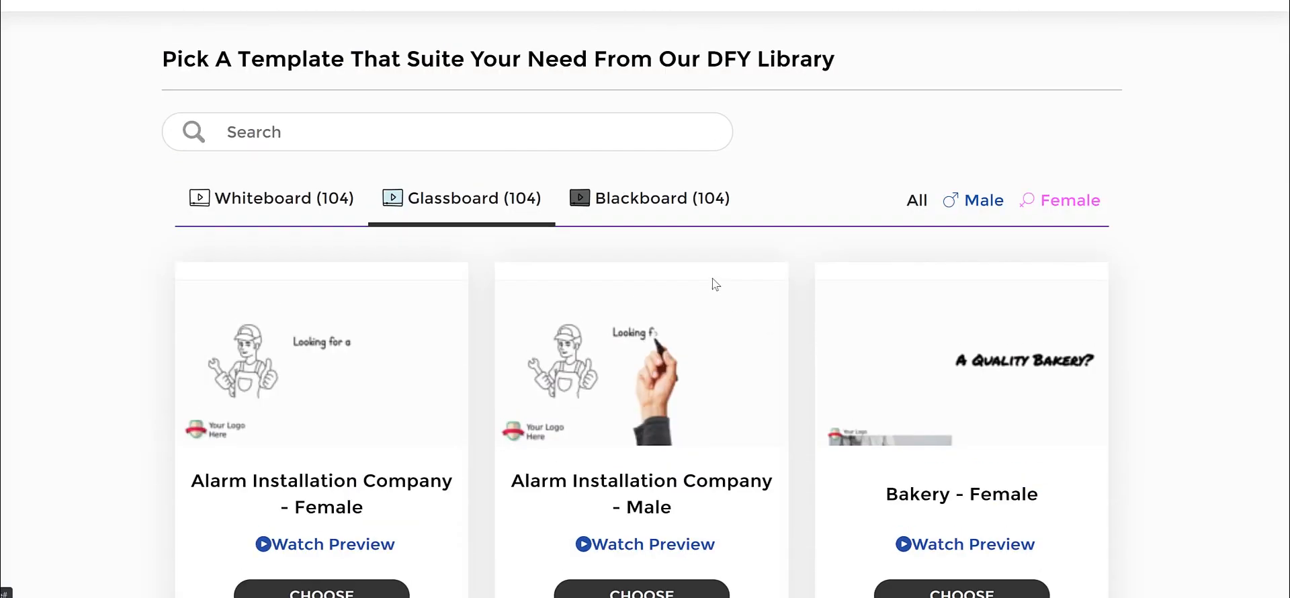
Look through the Blackboard templates, filtering them by Male and by Female.
left_click(657, 202)
scroll(815, 369, "down", 3)
scroll(815, 371, "up", 3)
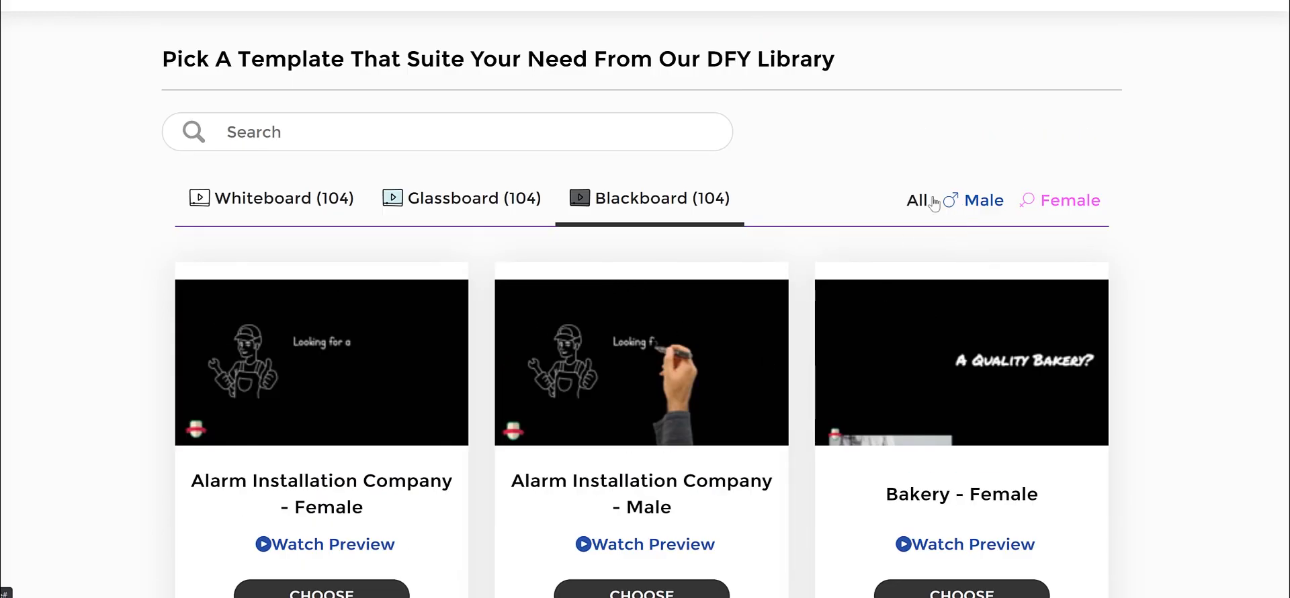
left_click(951, 214)
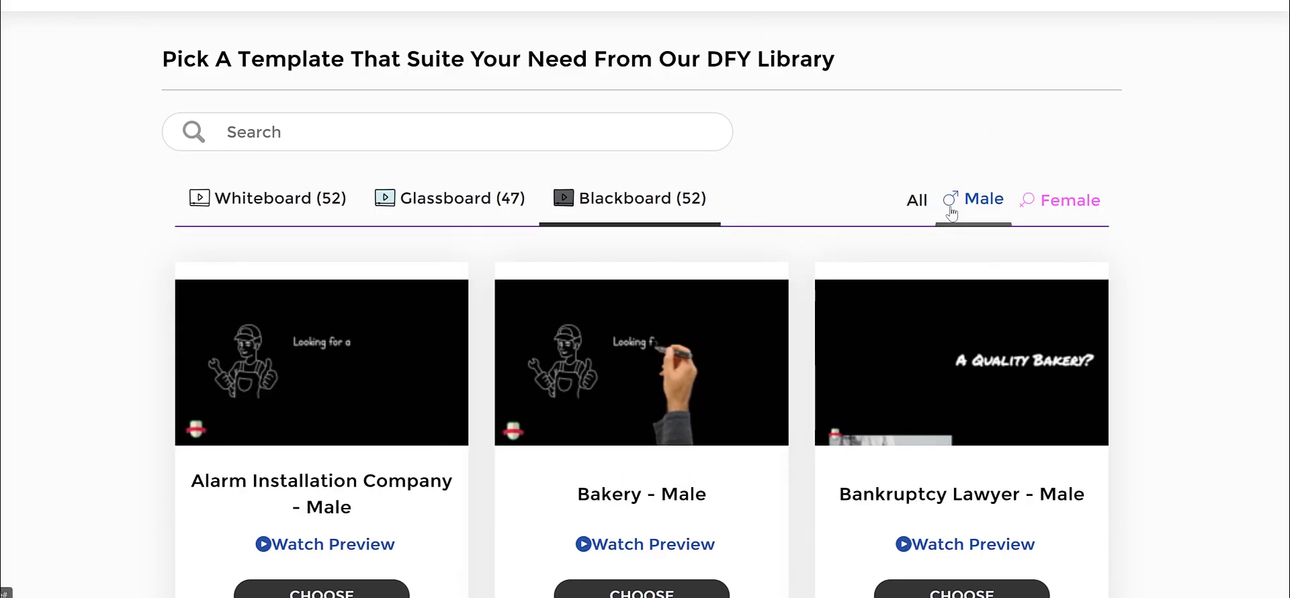
left_click(1029, 201)
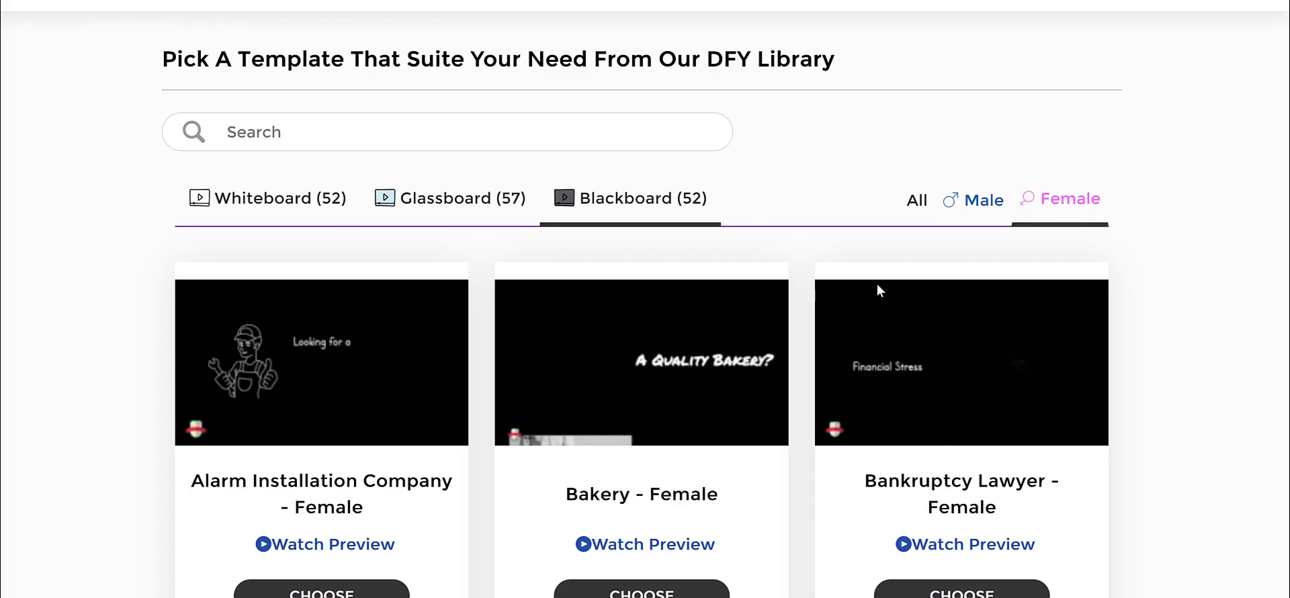
scroll(877, 283, "down", 8)
scroll(811, 285, "up", 7)
scroll(811, 285, "up", 1)
Choose the Bakery - Female template from the Whiteboard collection for the new project.
left_click(267, 202)
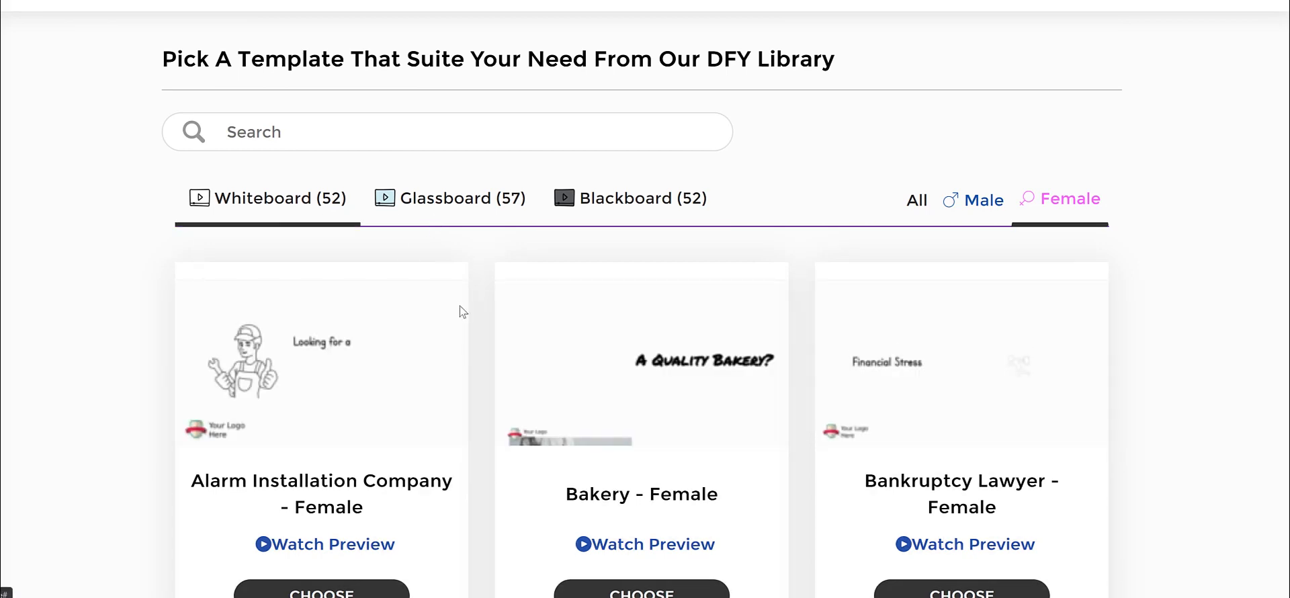
scroll(636, 386, "down", 5)
scroll(668, 260, "up", 2)
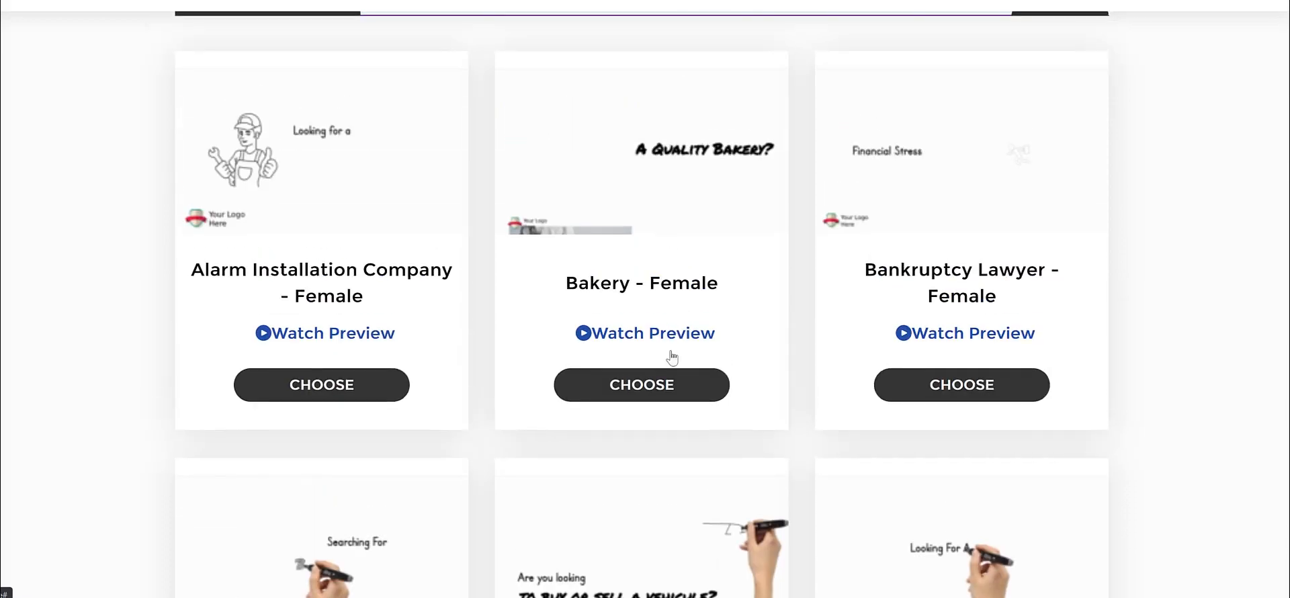
left_click(667, 391)
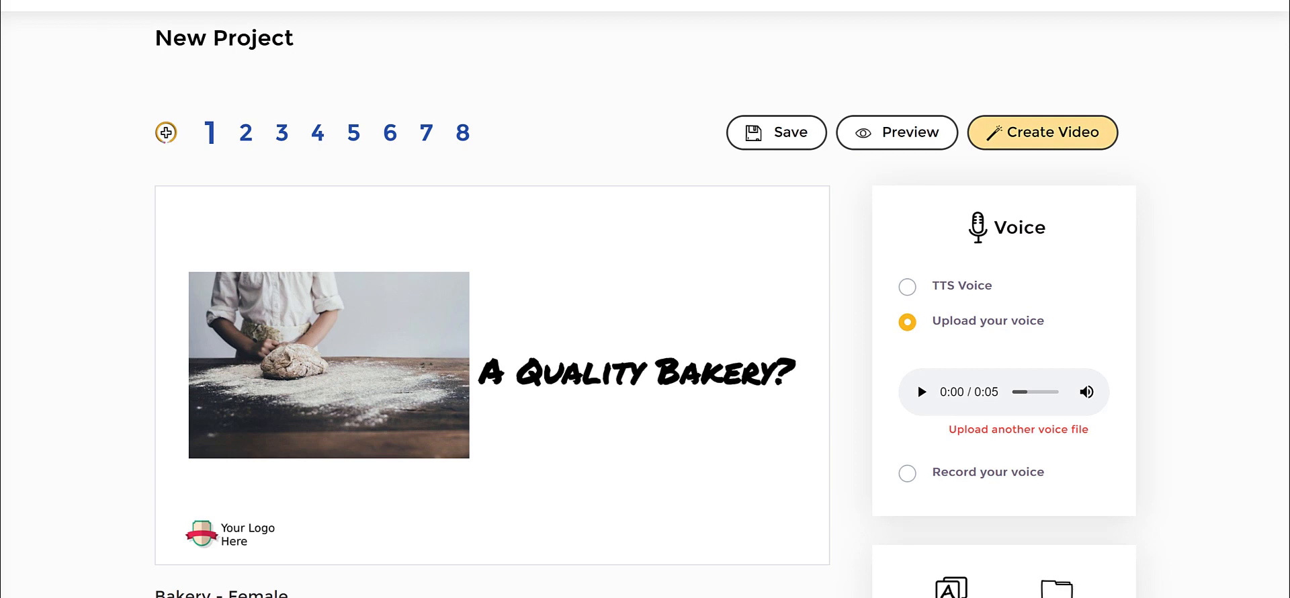
mouse_move(164, 496)
left_mouse_down()
mouse_move(262, 554)
mouse_move(159, 494)
left_mouse_up()
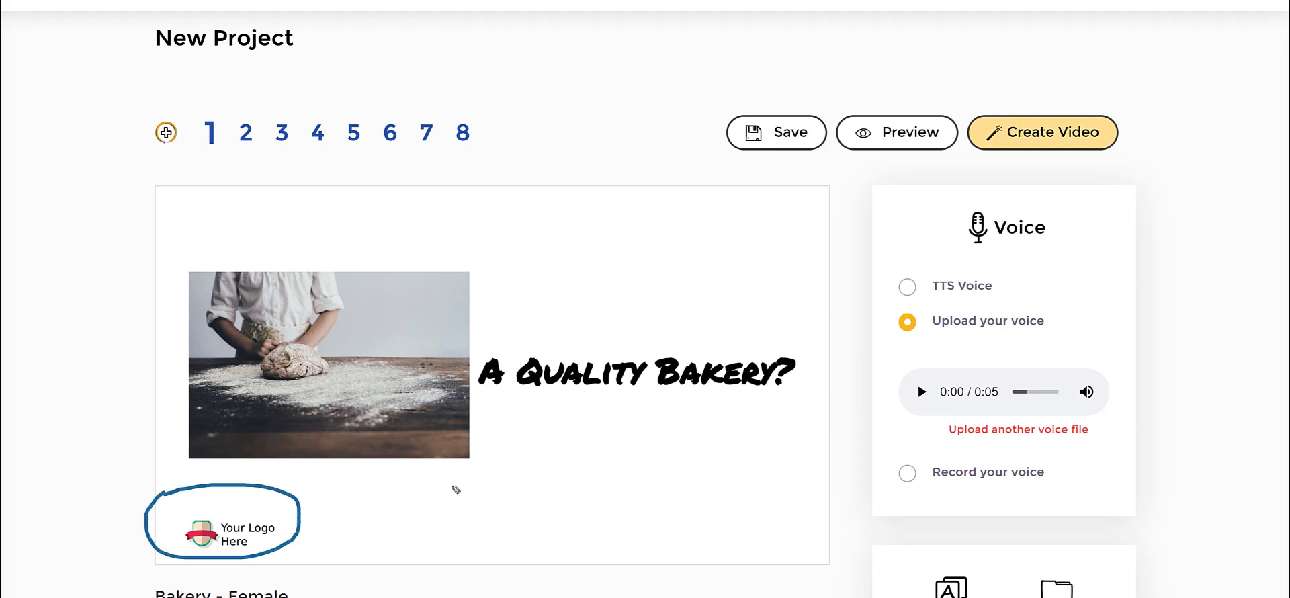
mouse_move(417, 484)
left_mouse_down()
mouse_move(328, 526)
mouse_move(371, 534)
left_mouse_up()
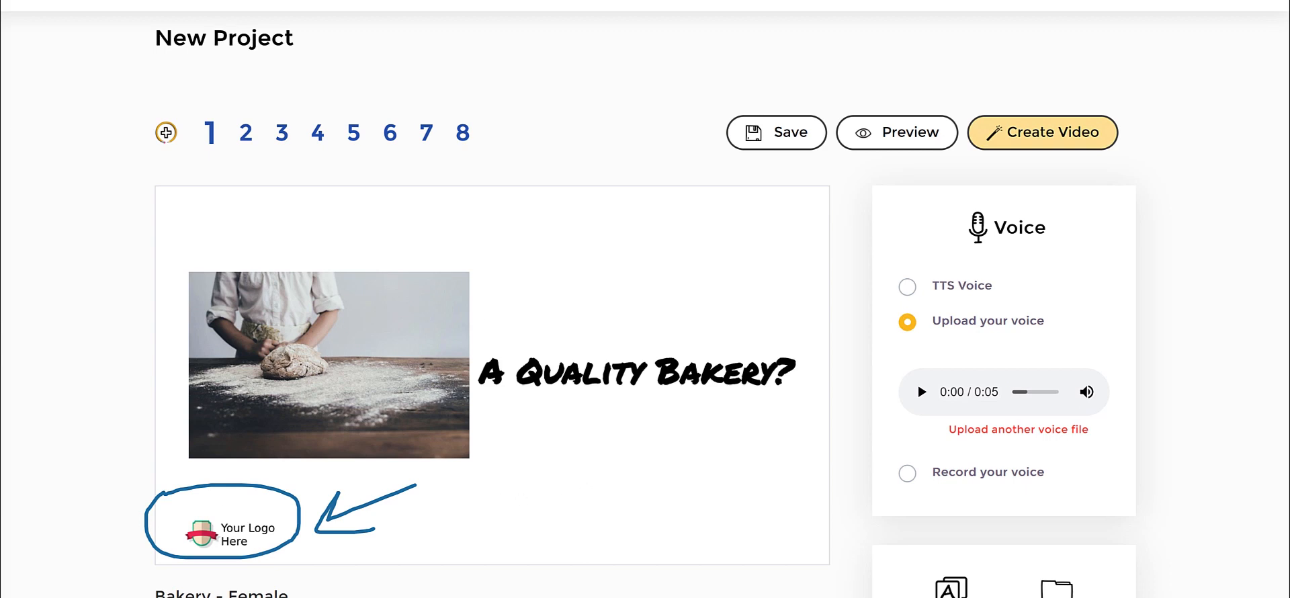
Look through slides 2 to 7 of the bakery template and return to slide 1.
left_click(246, 132)
left_click(283, 132)
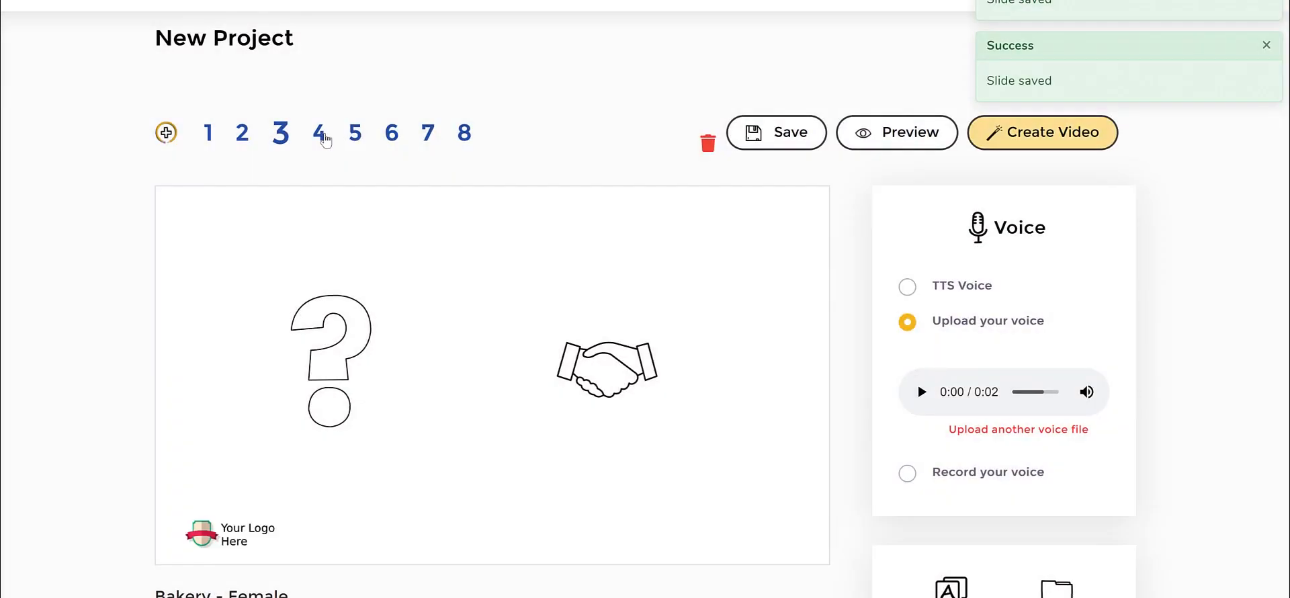
left_click(320, 138)
left_click(355, 143)
left_click(390, 137)
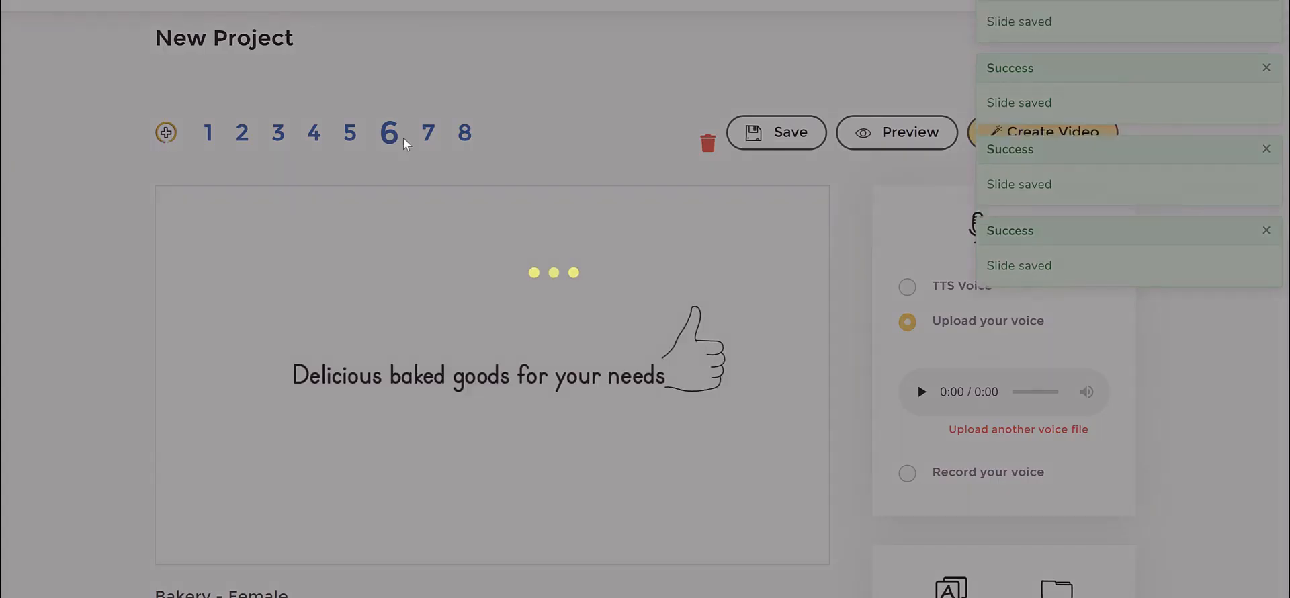
left_click(425, 146)
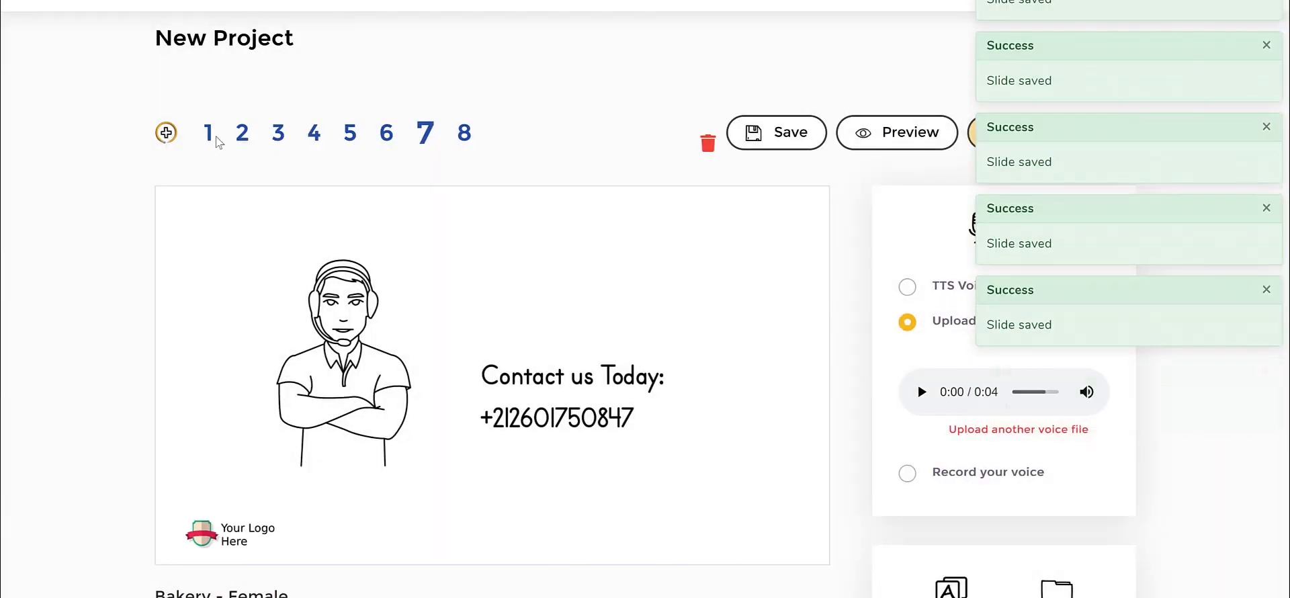
left_click(209, 138)
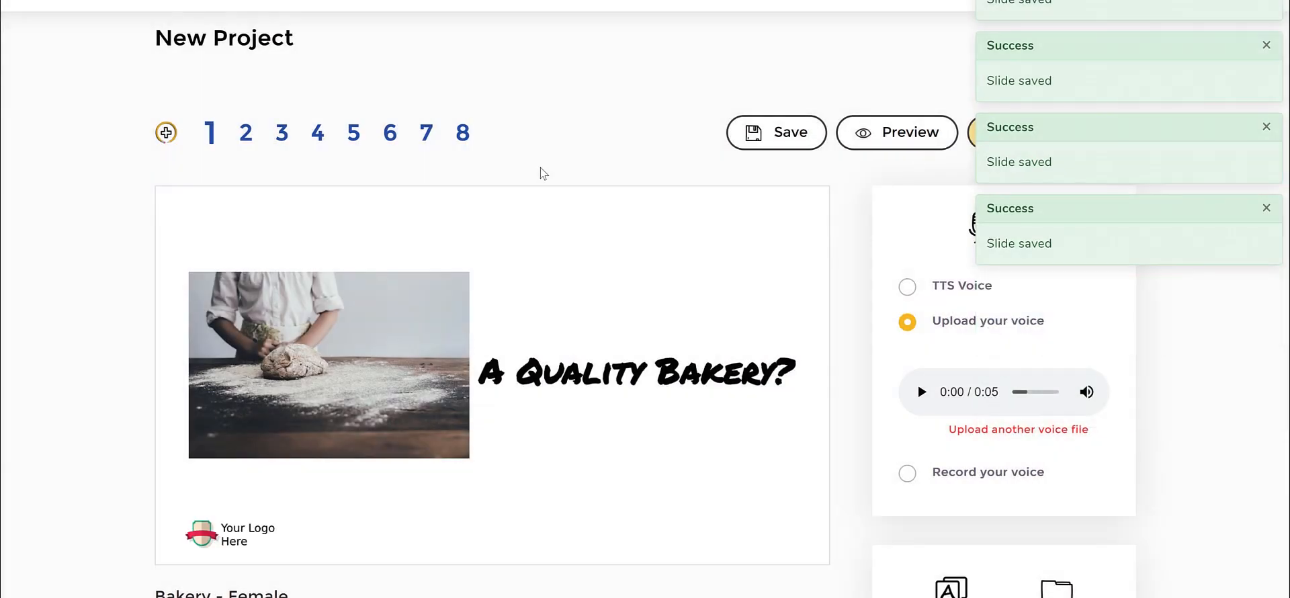
Delete the dough-kneading baker photo from slide 1.
left_click(417, 294)
scroll(109, 254, "down", 1)
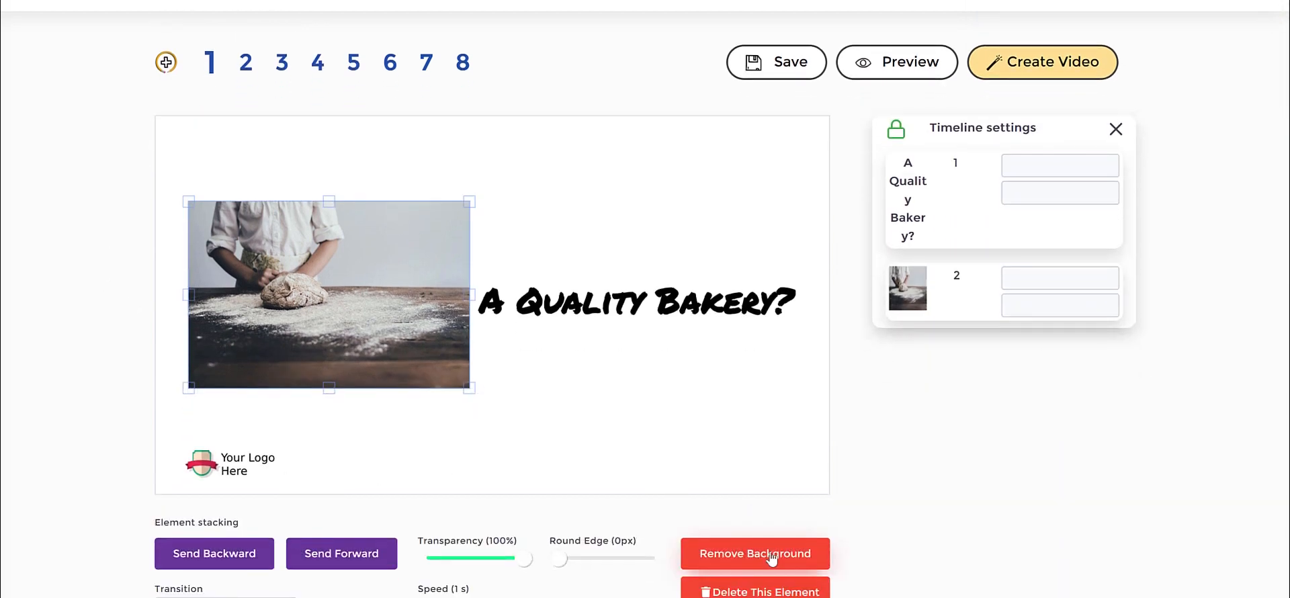
scroll(780, 385, "down", 1)
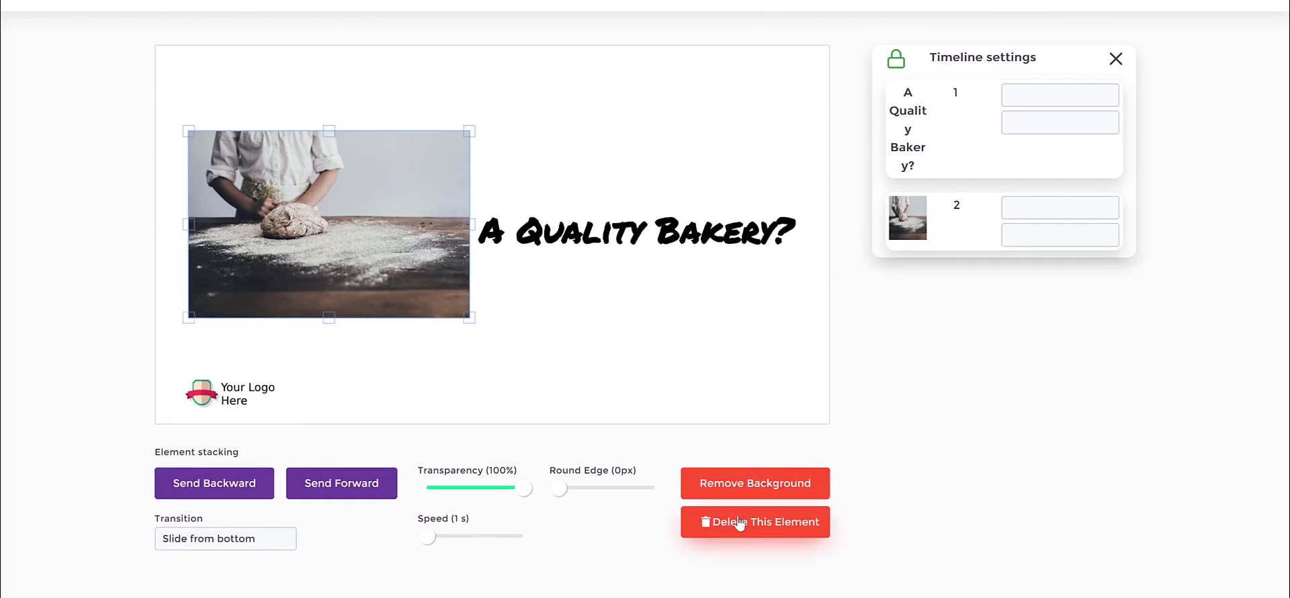
left_click(739, 523)
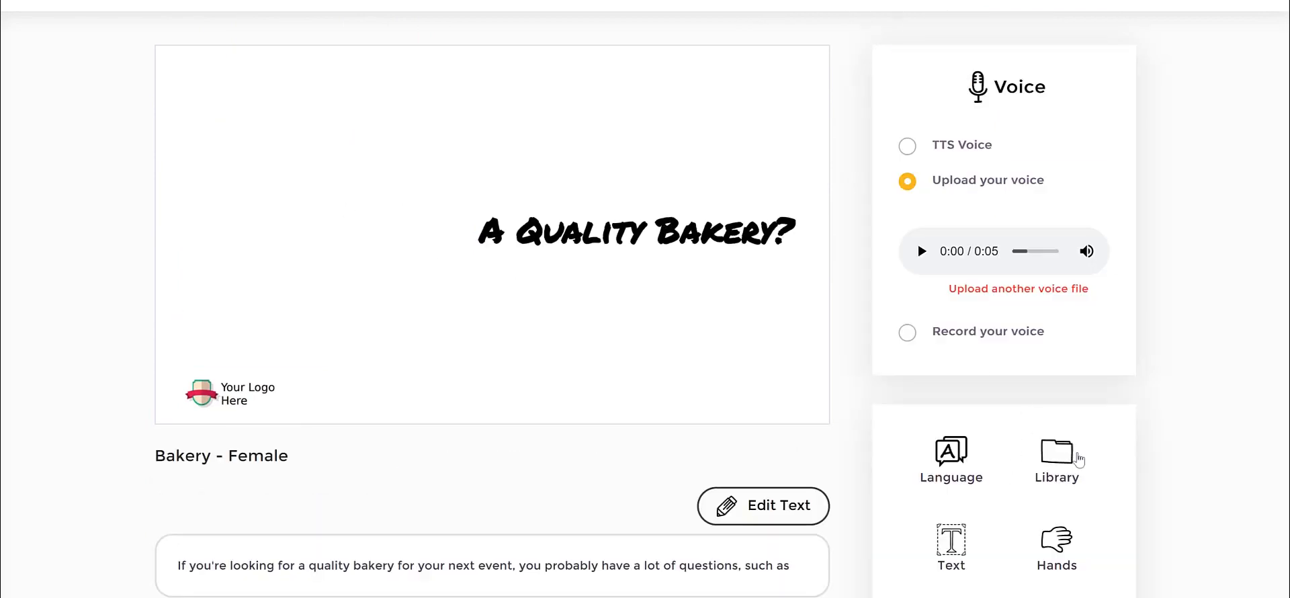
Browse the library's Color assets, load more of them and insert the illustration of three people around a cake table.
left_click(1058, 453)
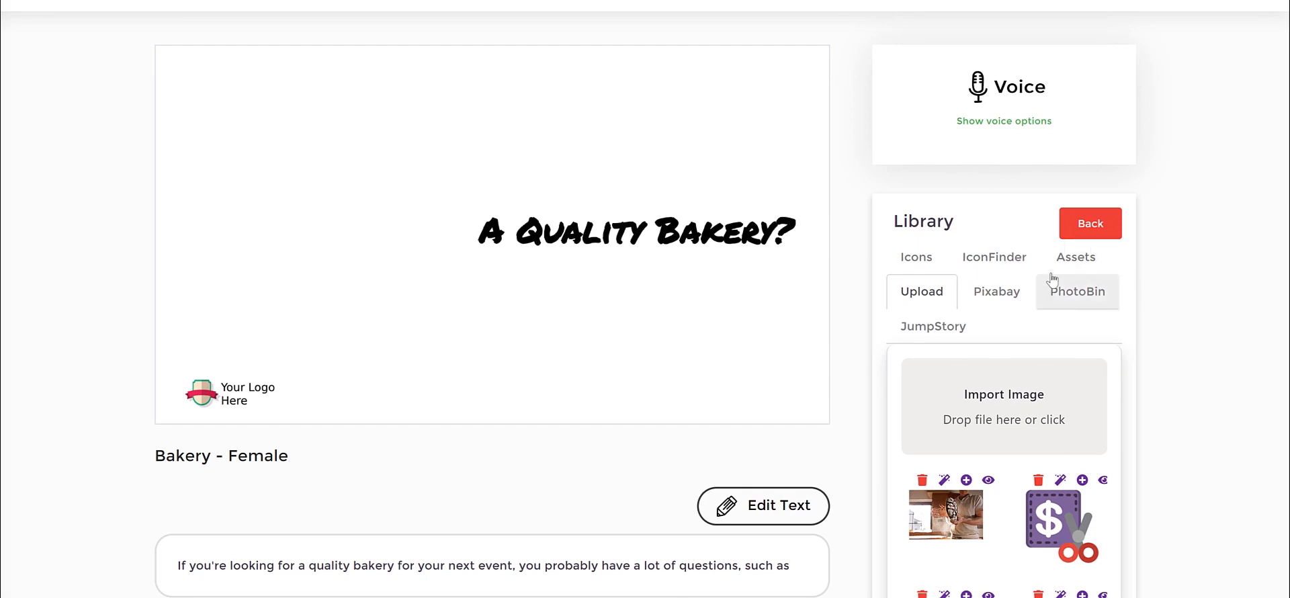
left_click(1083, 264)
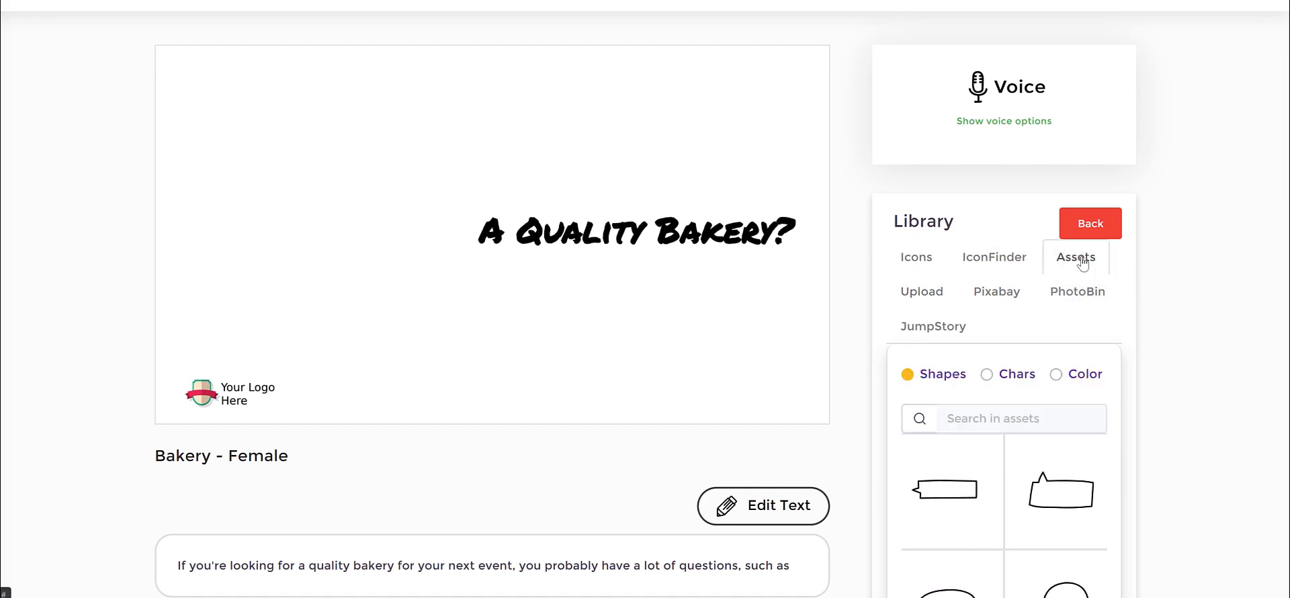
left_click(1056, 375)
scroll(1061, 444, "down", 10)
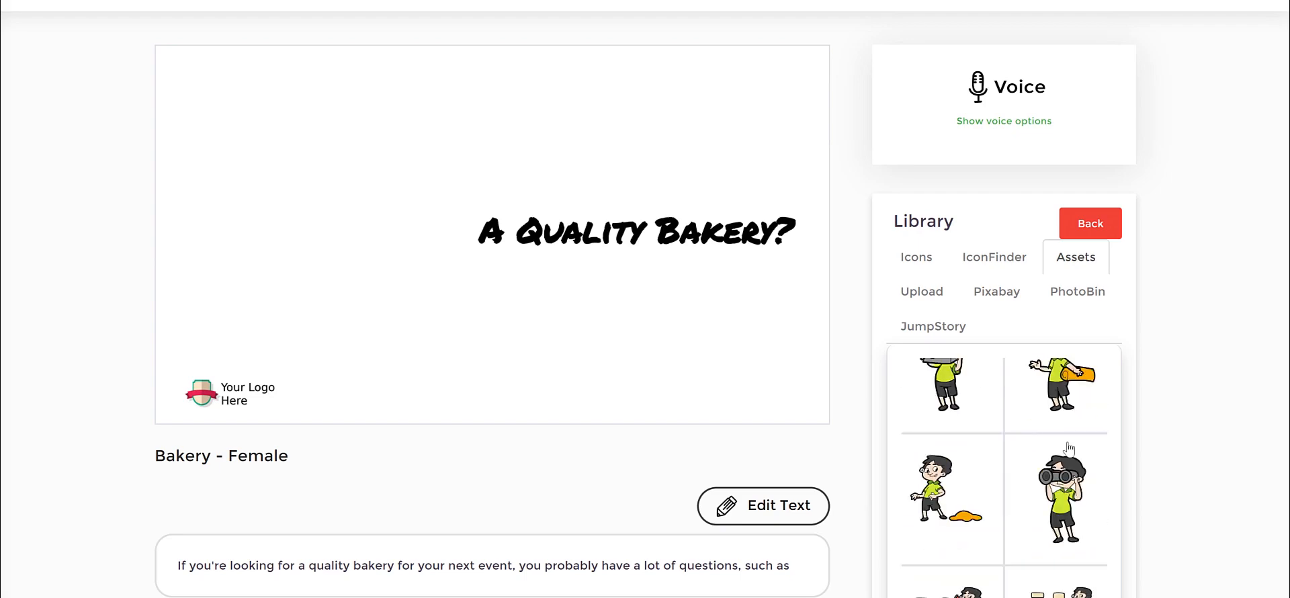
scroll(1070, 416, "down", 1)
scroll(1058, 369, "up", 5)
scroll(1046, 324, "down", 6)
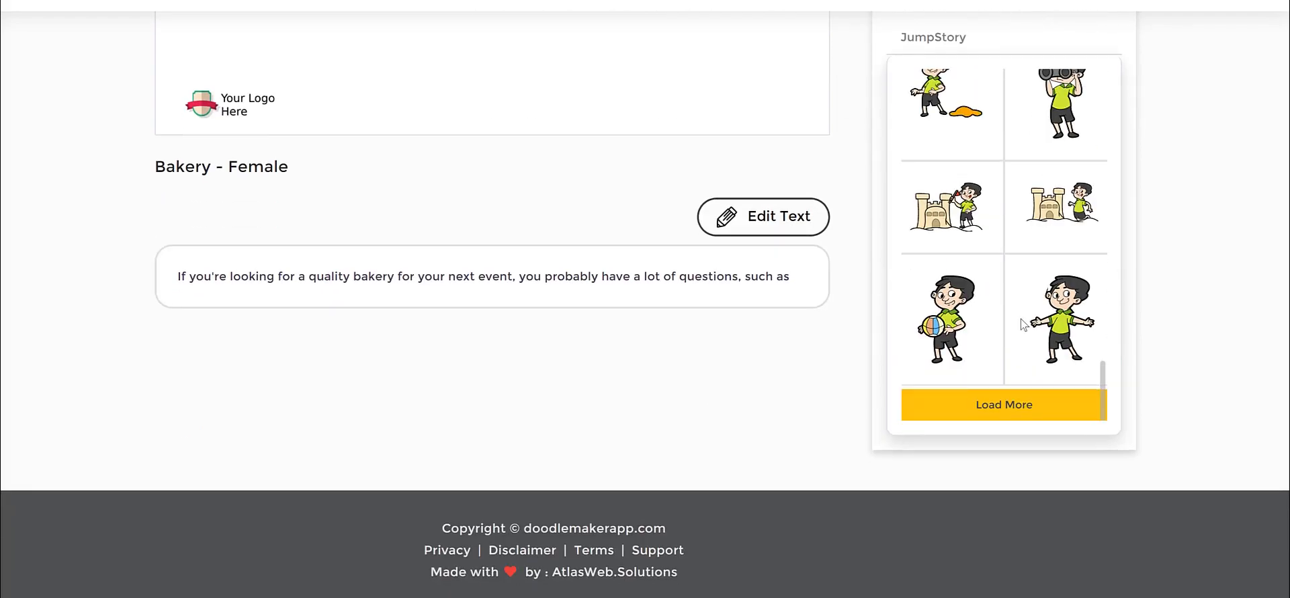
left_click(1023, 397)
scroll(1055, 201, "down", 5)
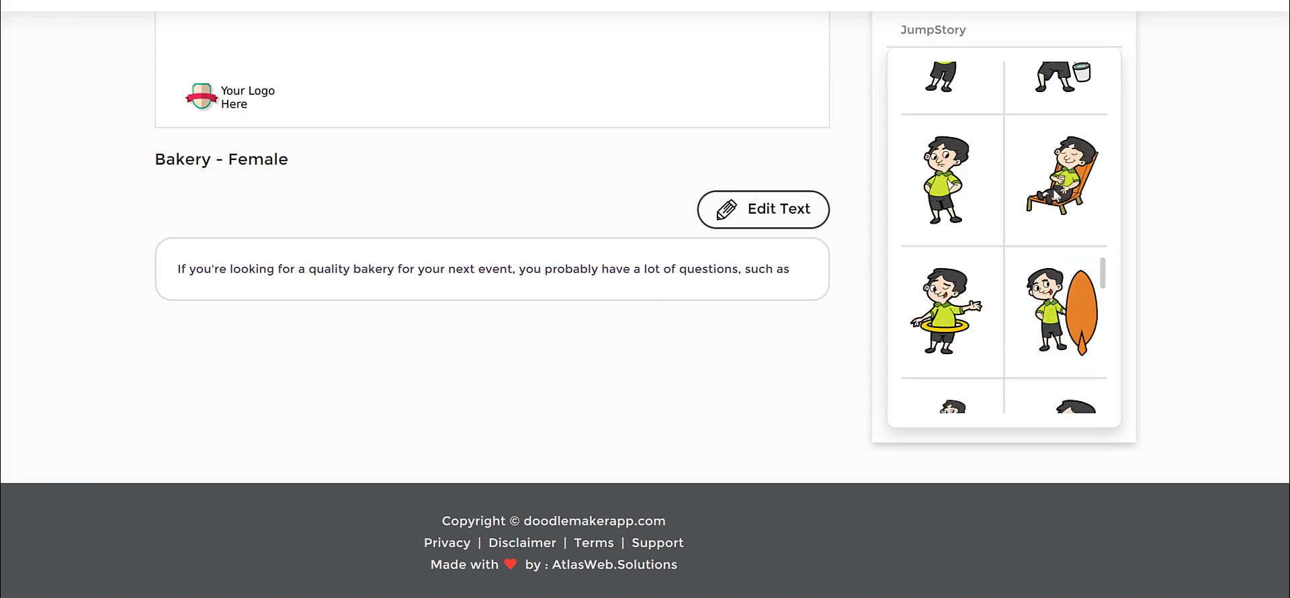
scroll(1155, 234, "up", 3)
scroll(1022, 276, "down", 5)
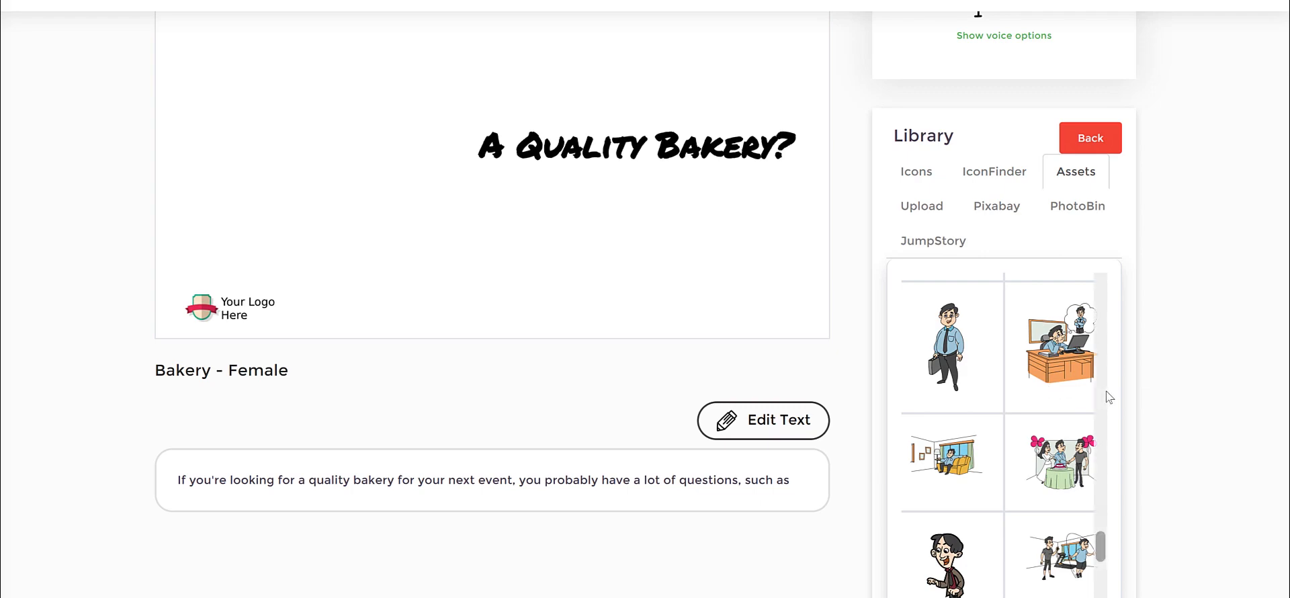
left_click(1065, 486)
scroll(678, 196, "up", 2)
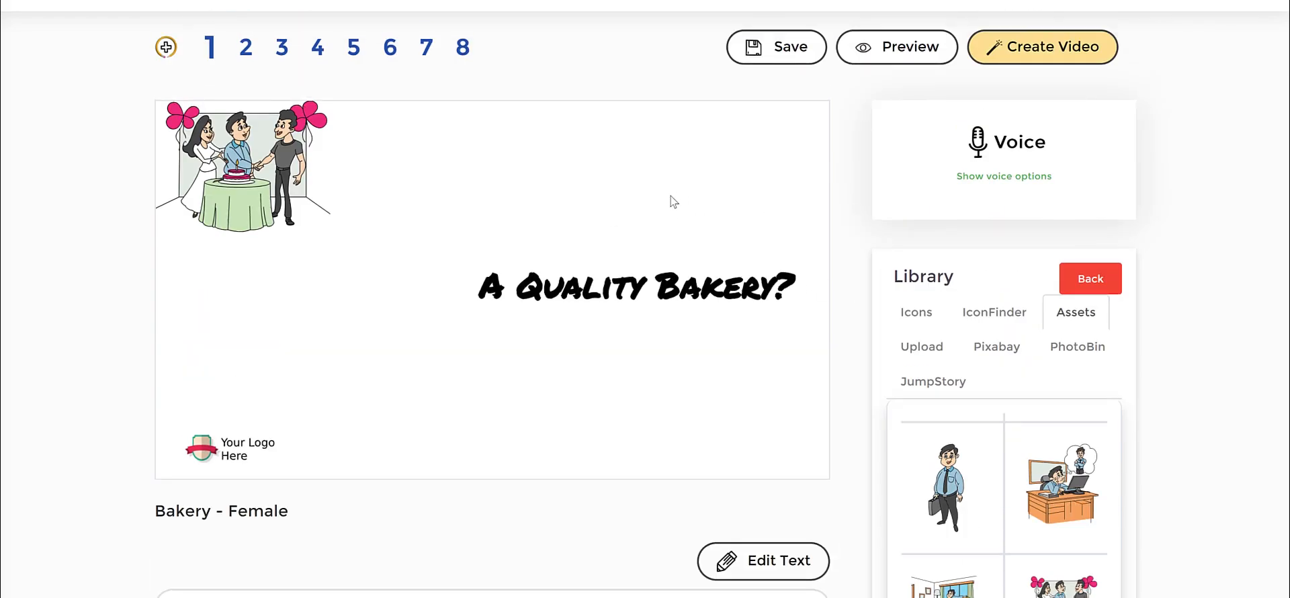
Enlarge the cake table illustration and place it beside the "A Quality Bakery?" heading, above the logo.
left_click_drag(212, 175, 236, 224)
left_click_drag(355, 283, 432, 386)
left_click_drag(347, 256, 338, 258)
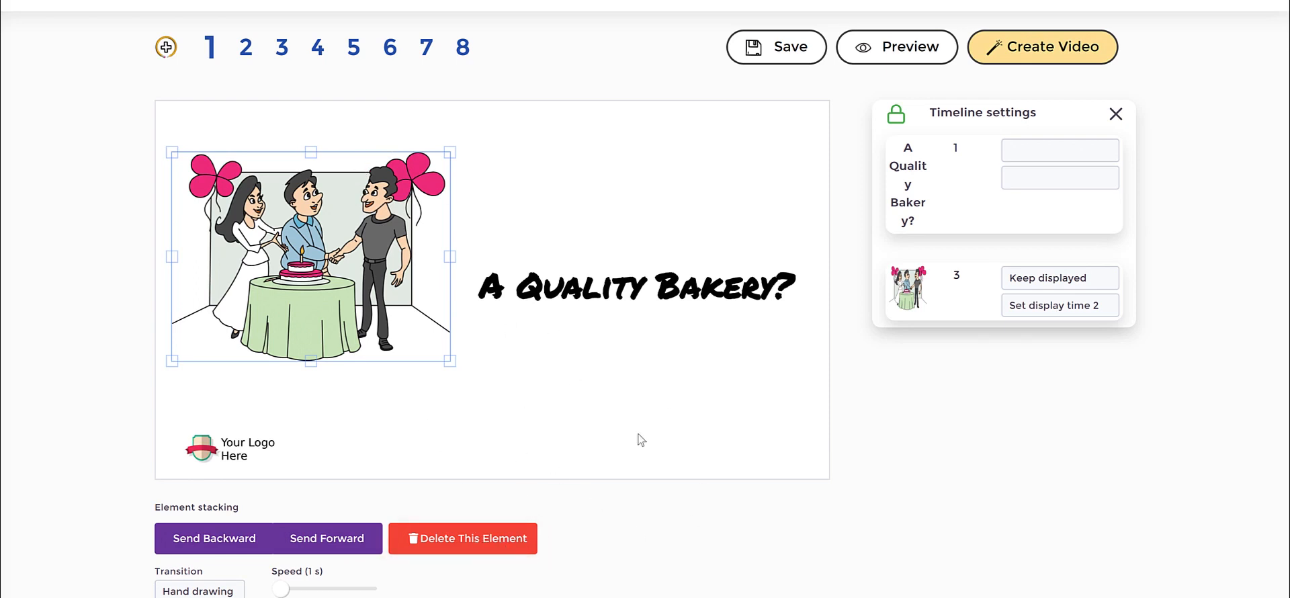
Move the "A Quality Bakery?" heading below the cake table illustration and shift the illustration slightly up to clear it.
left_click(622, 293)
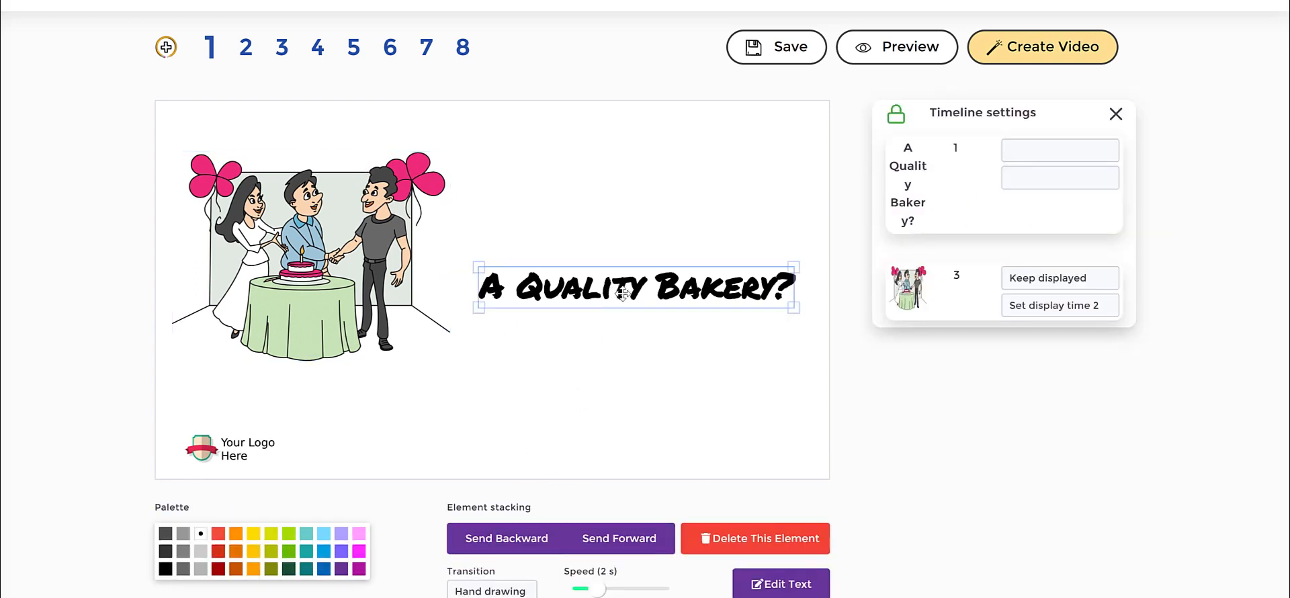
left_click_drag(623, 292, 473, 337)
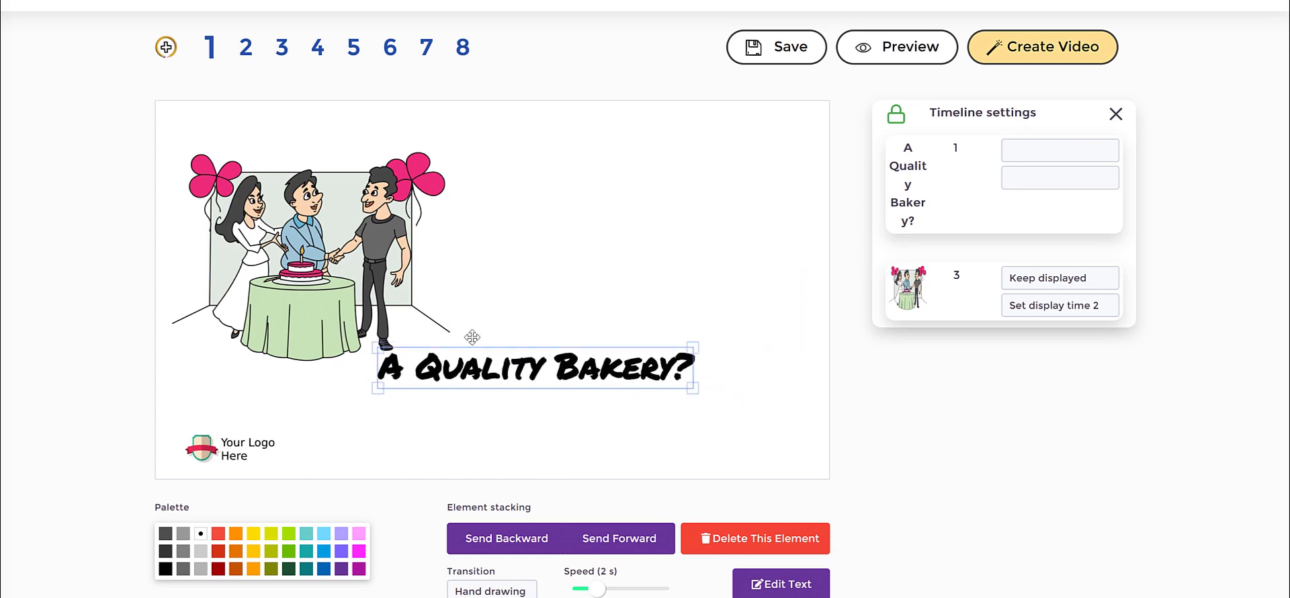
left_click_drag(323, 237, 315, 209)
left_click_drag(487, 361, 461, 361)
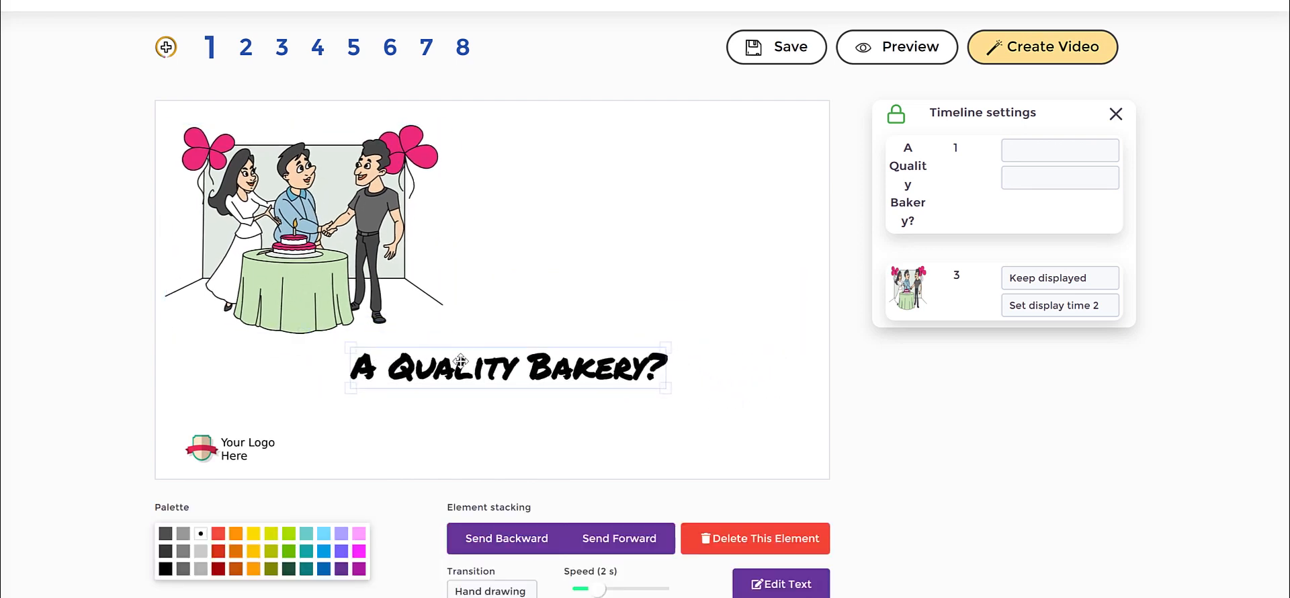
left_click(639, 282)
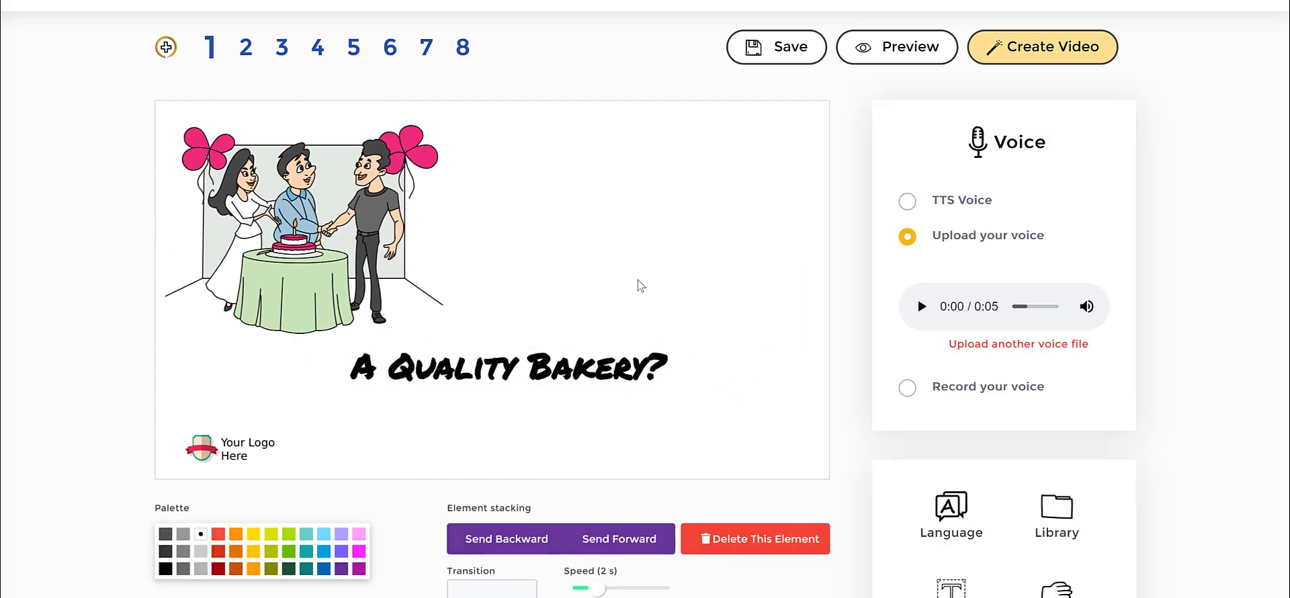
Search the JumpStory image library for "cake".
left_click(1058, 514)
left_click(933, 381)
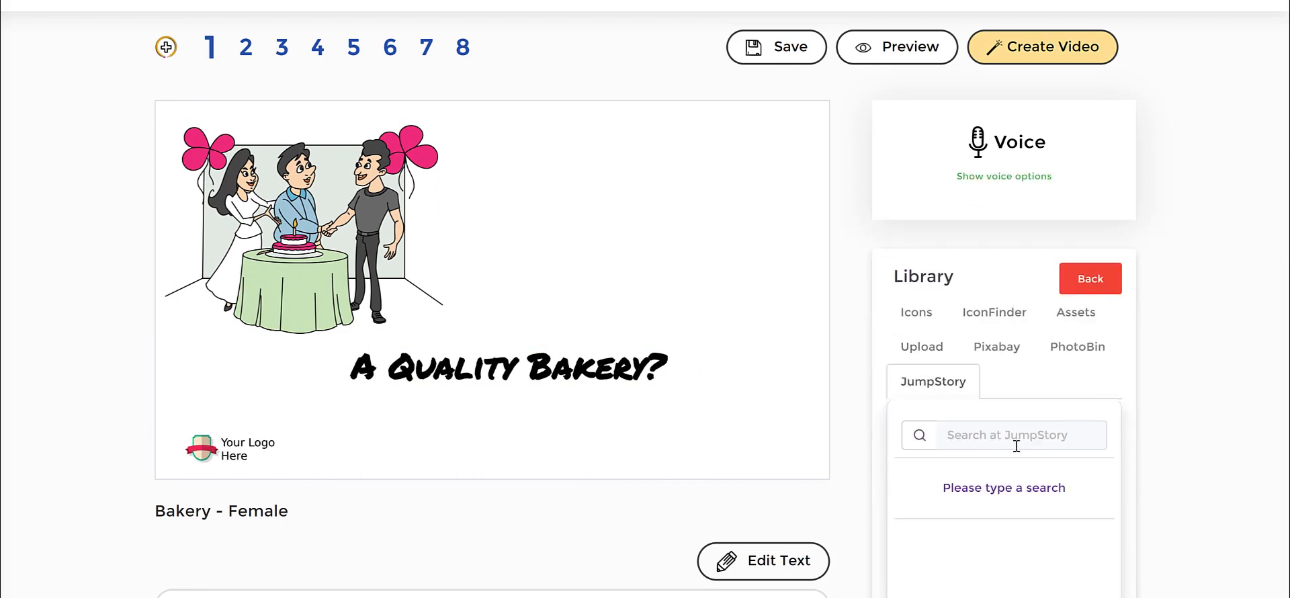
left_click(1016, 445)
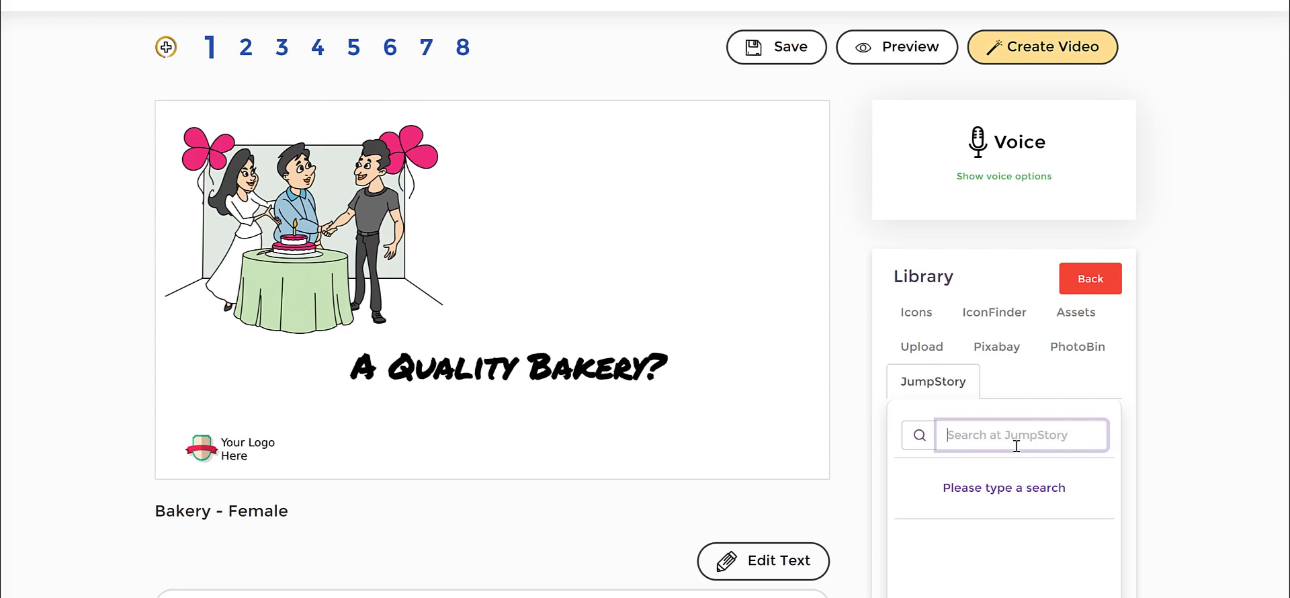
type("cake")
key("Return")
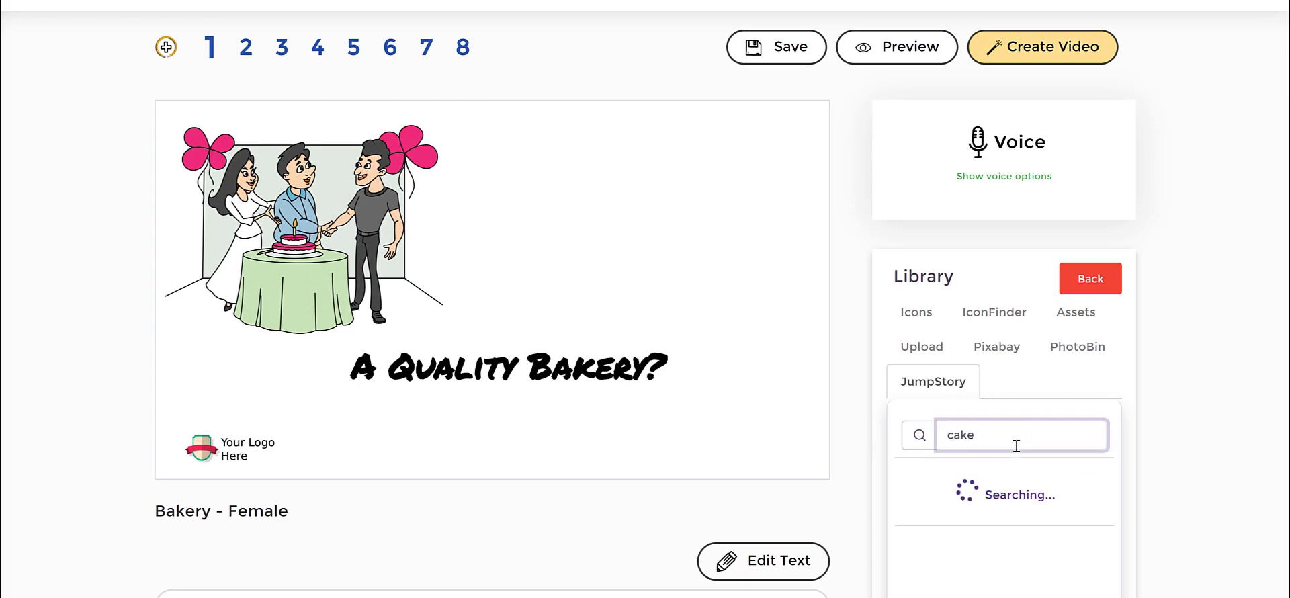
Insert the cupcake with a heart from the JumpStory results, enlarge it and place it in the slide's empty upper-right area.
scroll(1188, 317, "down", 1)
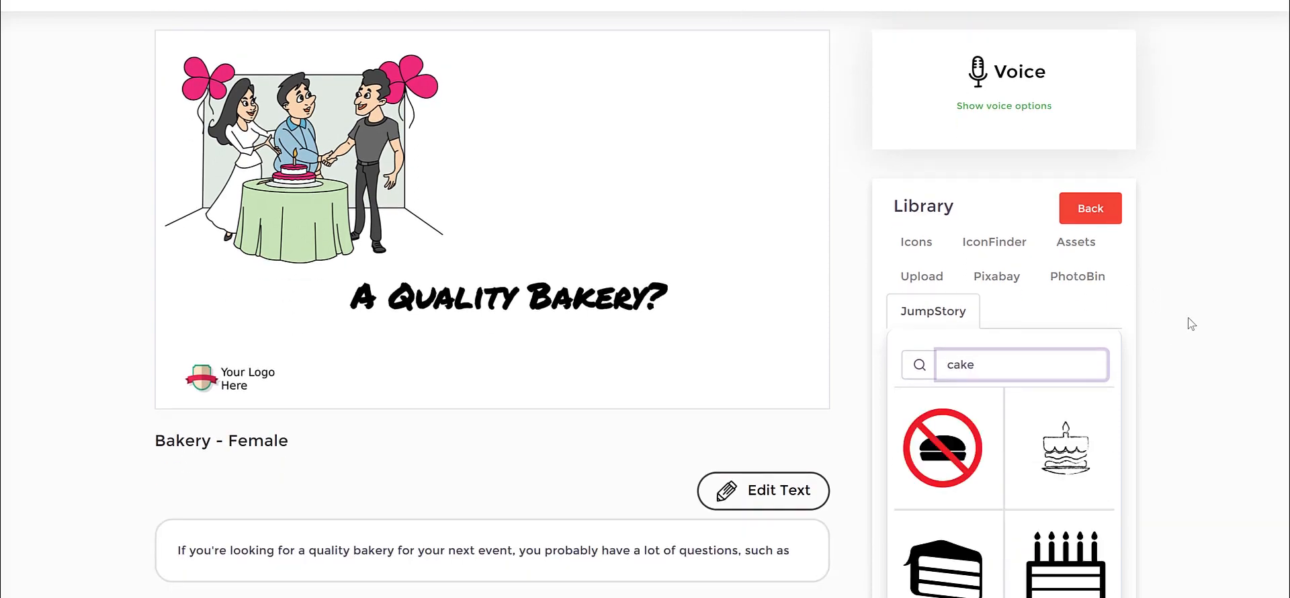
scroll(1188, 317, "down", 1)
scroll(1063, 364, "down", 5)
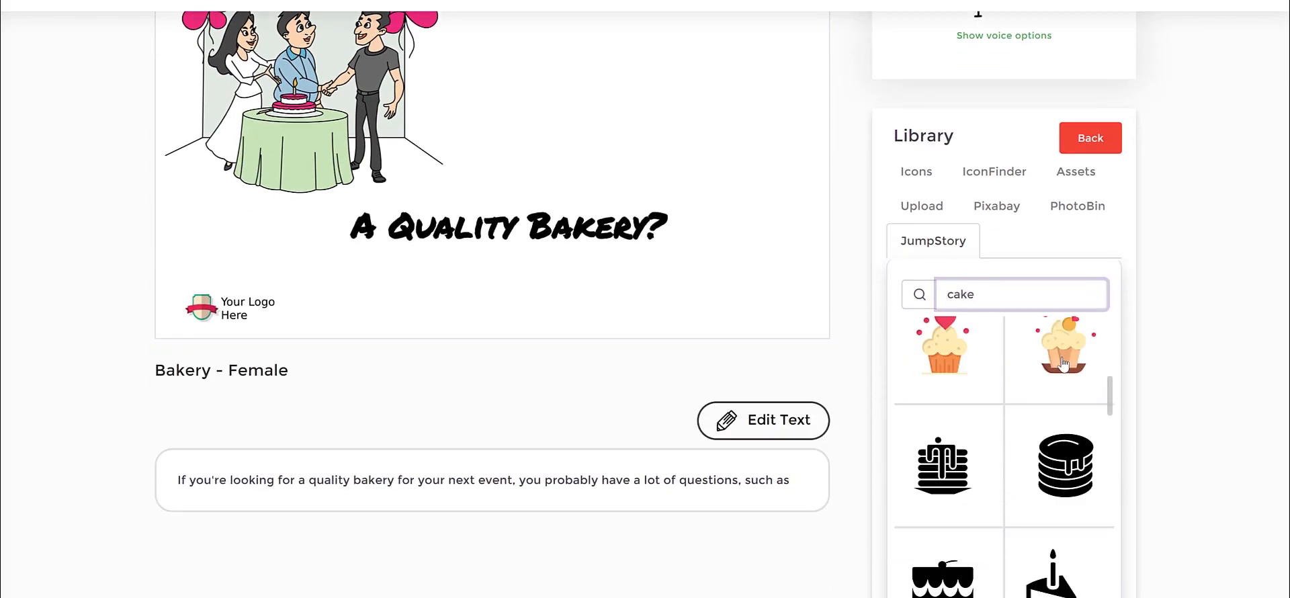
scroll(1064, 364, "up", 5)
scroll(1064, 365, "down", 5)
scroll(1063, 364, "up", 3)
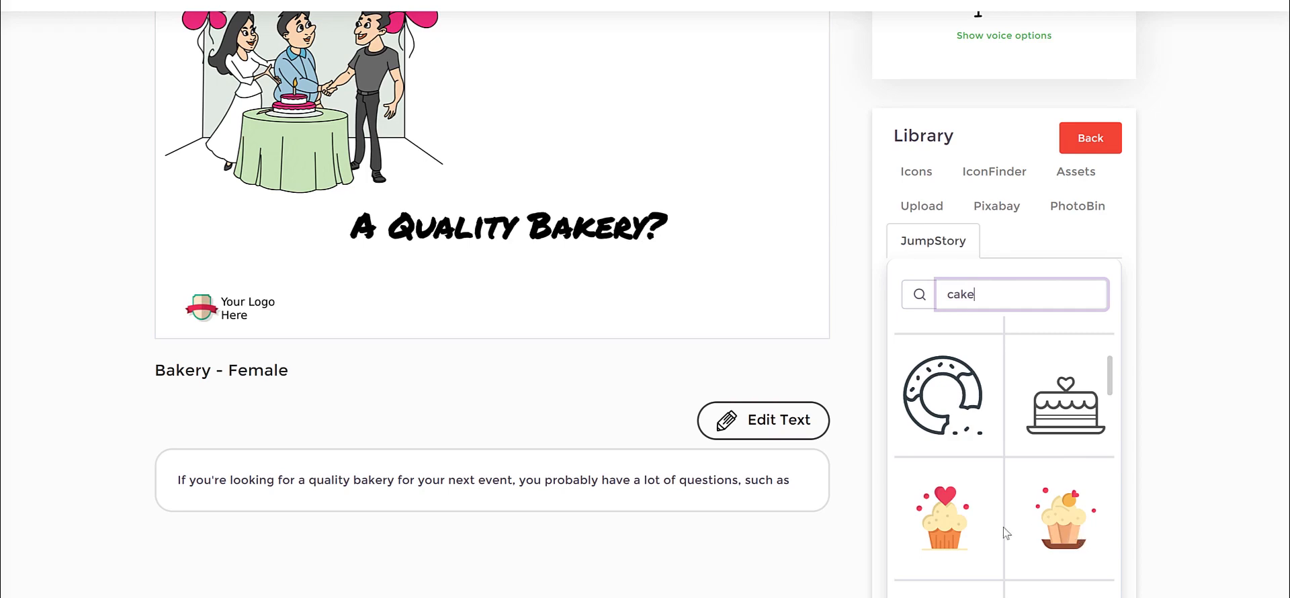
left_click(953, 527)
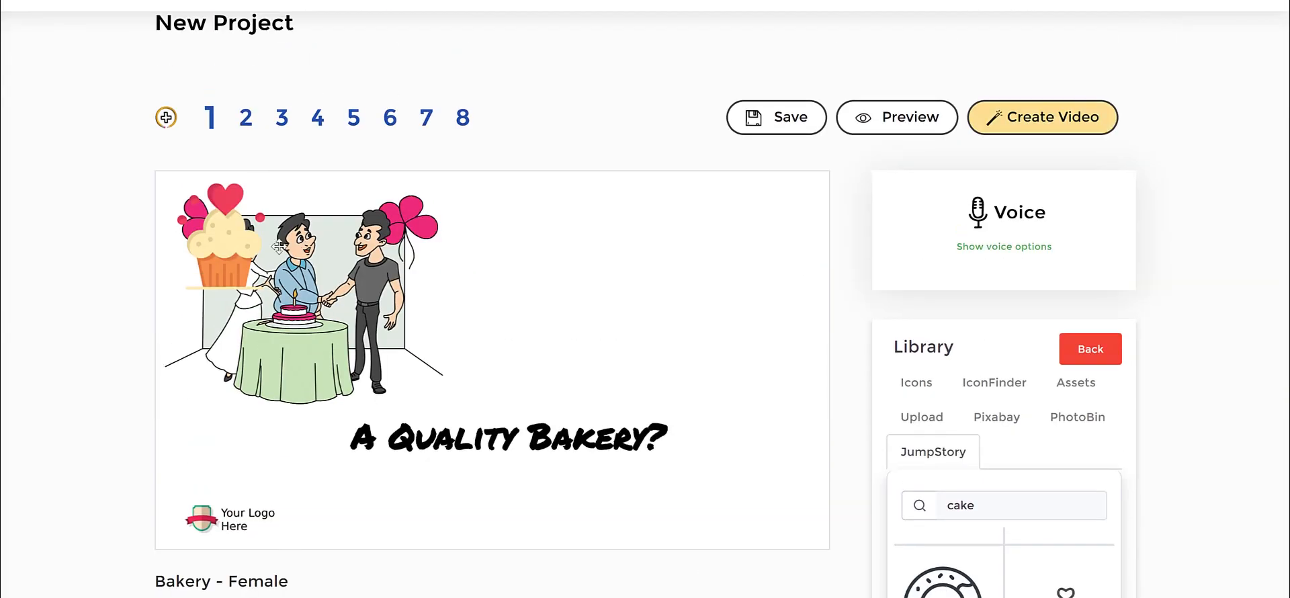
left_click_drag(721, 316, 769, 394)
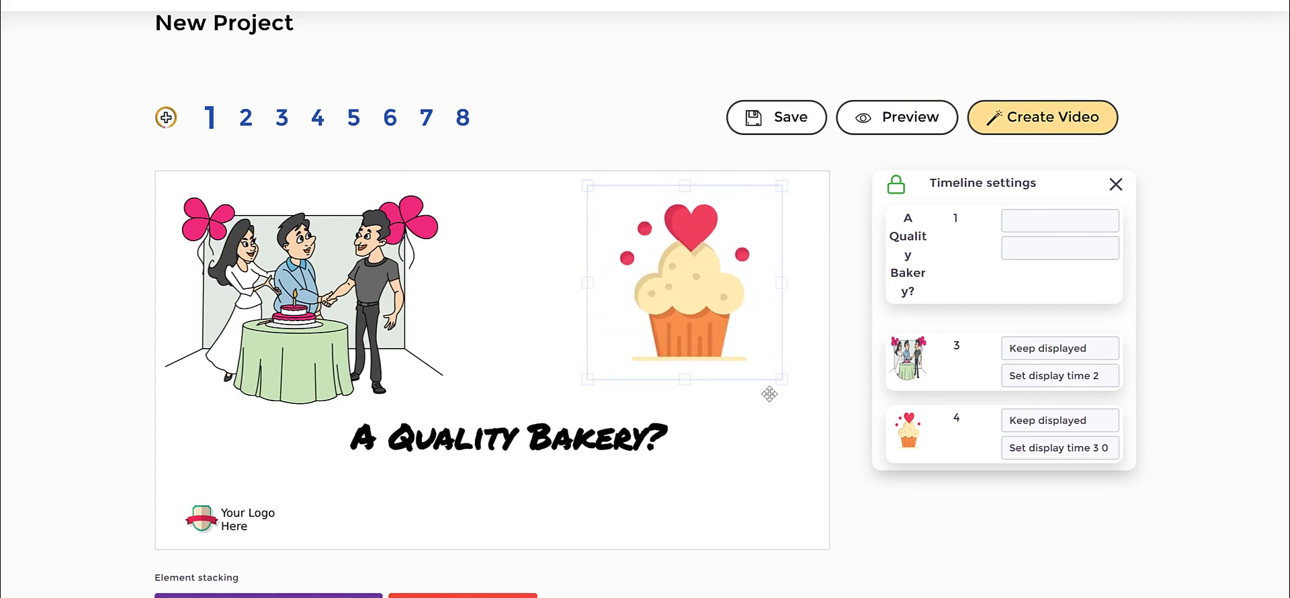
Keep the cupcake's transition on Hand drawing, set its speed to 1.5 s and shift the cupcake slightly toward the cake table illustration.
scroll(217, 541, "down", 2)
left_click(213, 522)
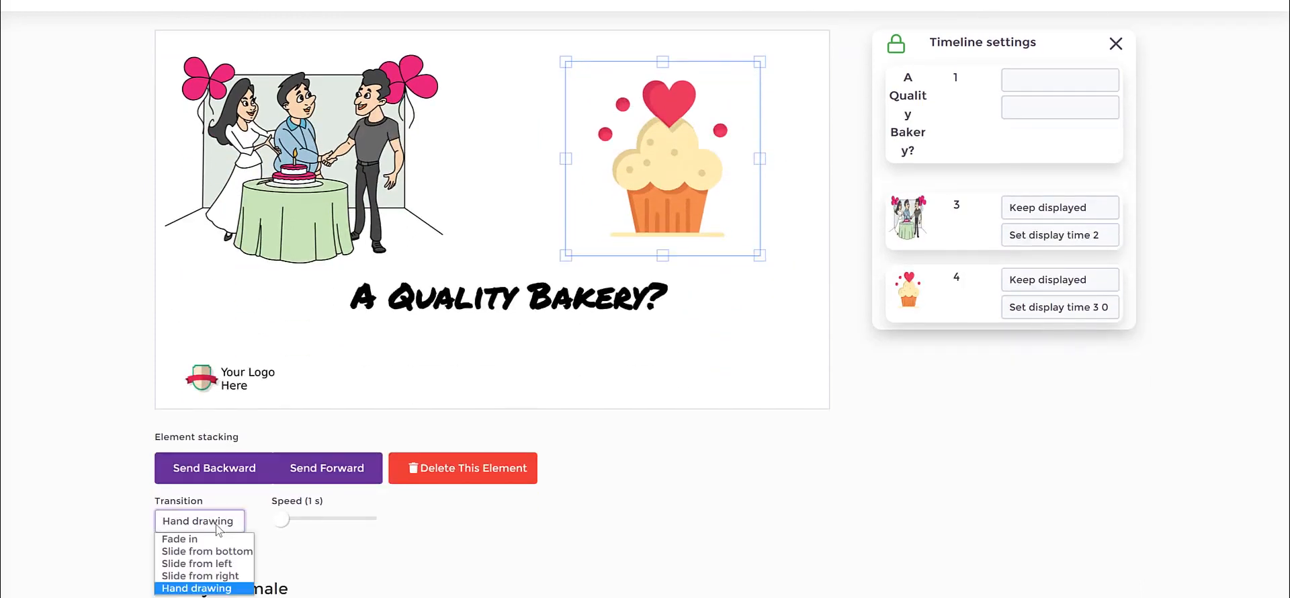
left_click(197, 586)
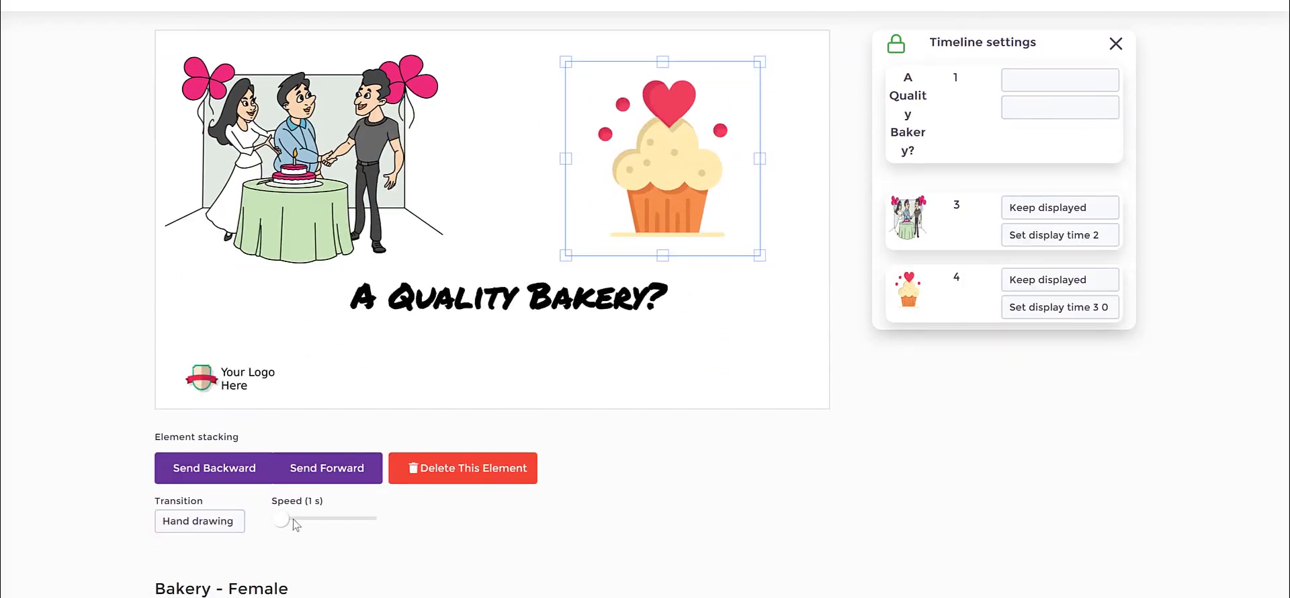
mouse_move(288, 521)
left_mouse_down()
mouse_move(340, 534)
mouse_move(406, 527)
left_mouse_up()
left_click_drag(296, 522, 293, 519)
left_click(823, 296)
left_click_drag(645, 165, 627, 168)
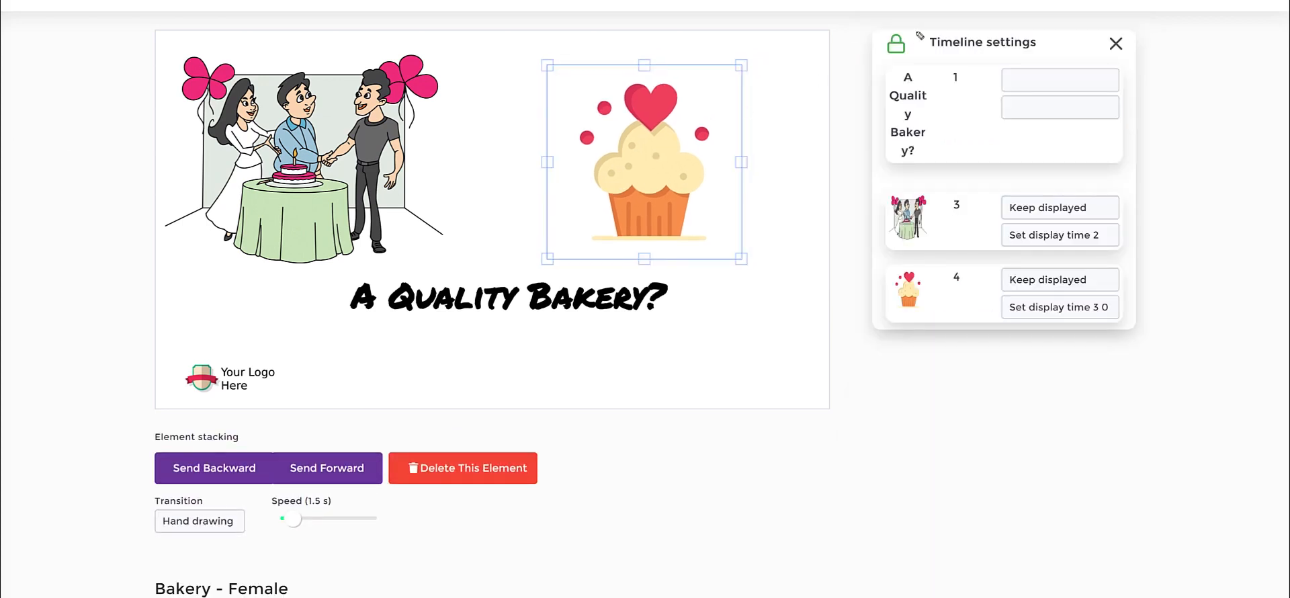
mouse_move(941, 1)
left_mouse_down()
mouse_move(1178, 278)
mouse_move(1014, 389)
mouse_move(830, 272)
mouse_move(863, 34)
left_mouse_up()
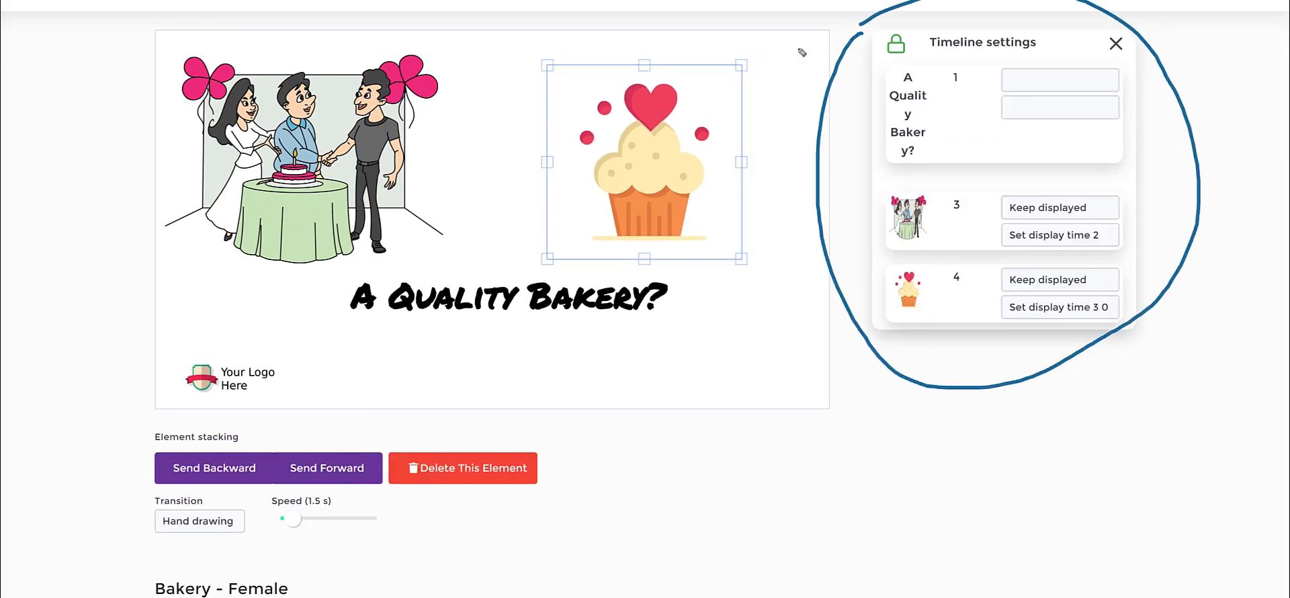
mouse_move(892, 75)
left_mouse_down()
mouse_move(928, 59)
mouse_move(913, 31)
mouse_move(889, 36)
mouse_move(891, 67)
left_mouse_up()
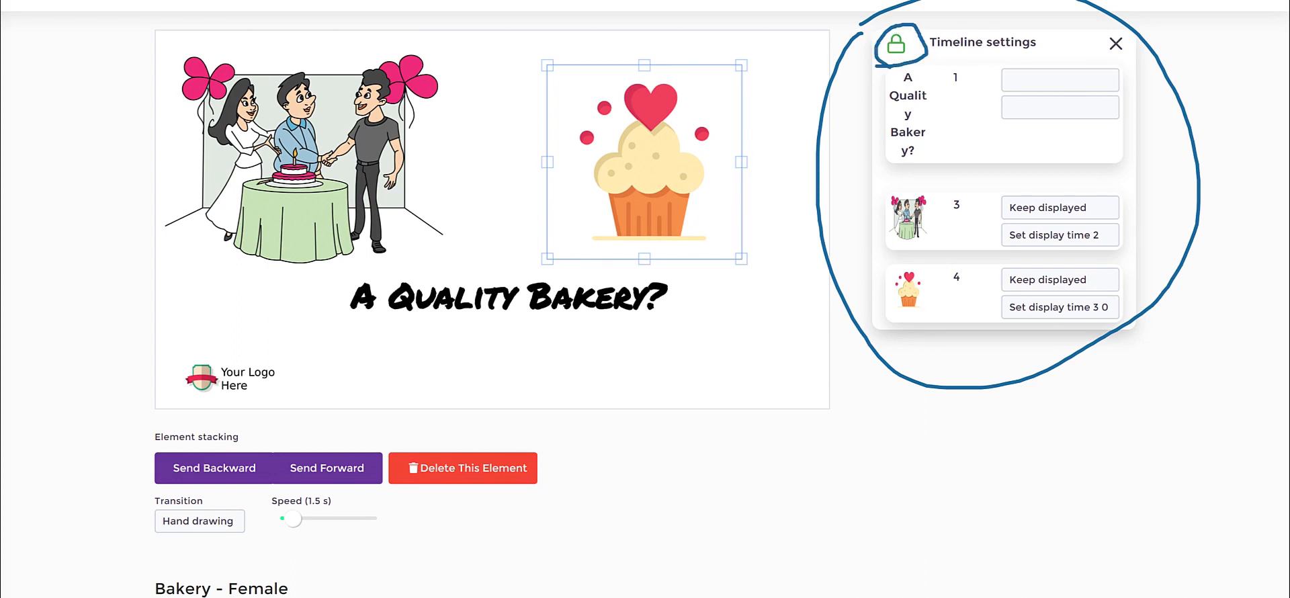
key("Escape")
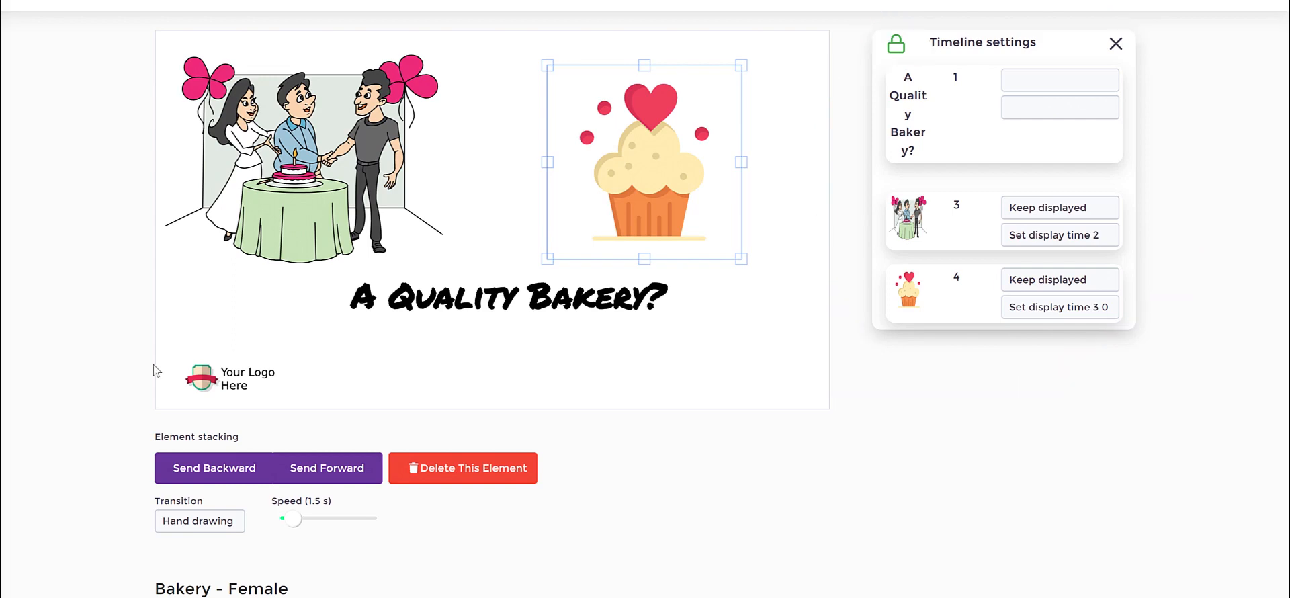
Unlock the timeline for reordering and move the "A Quality Bakery?" heading slightly lower on the slide.
left_click(899, 45)
left_click_drag(442, 320, 732, 320)
left_click(537, 375)
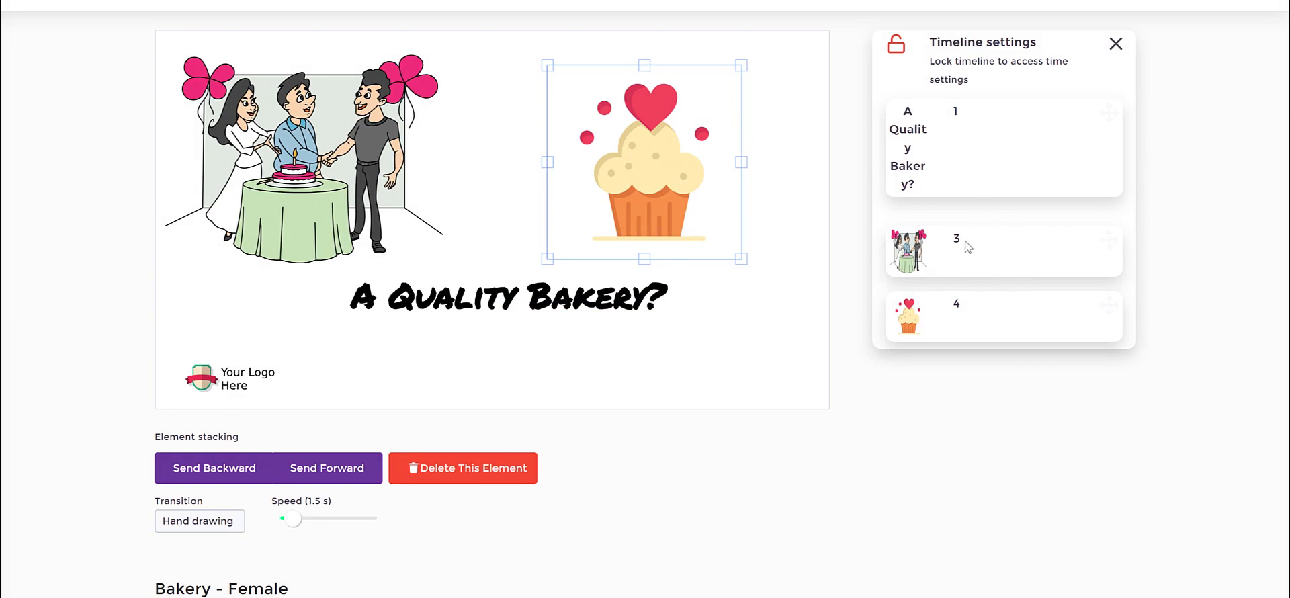
left_click(481, 305)
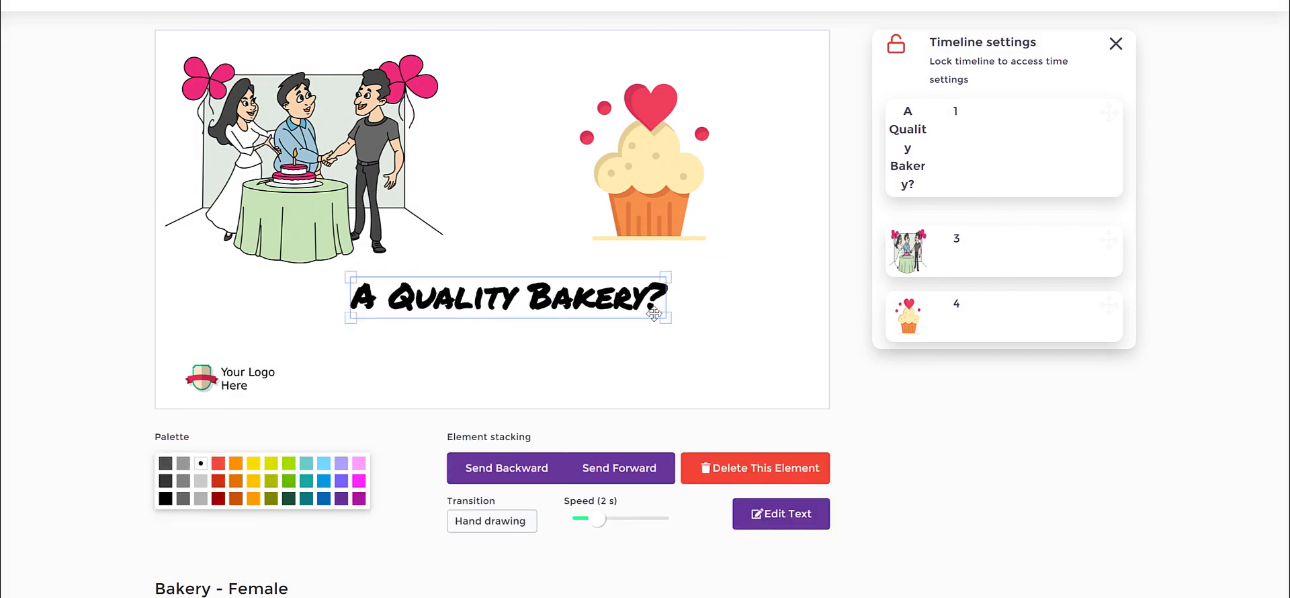
left_click_drag(495, 306, 477, 323)
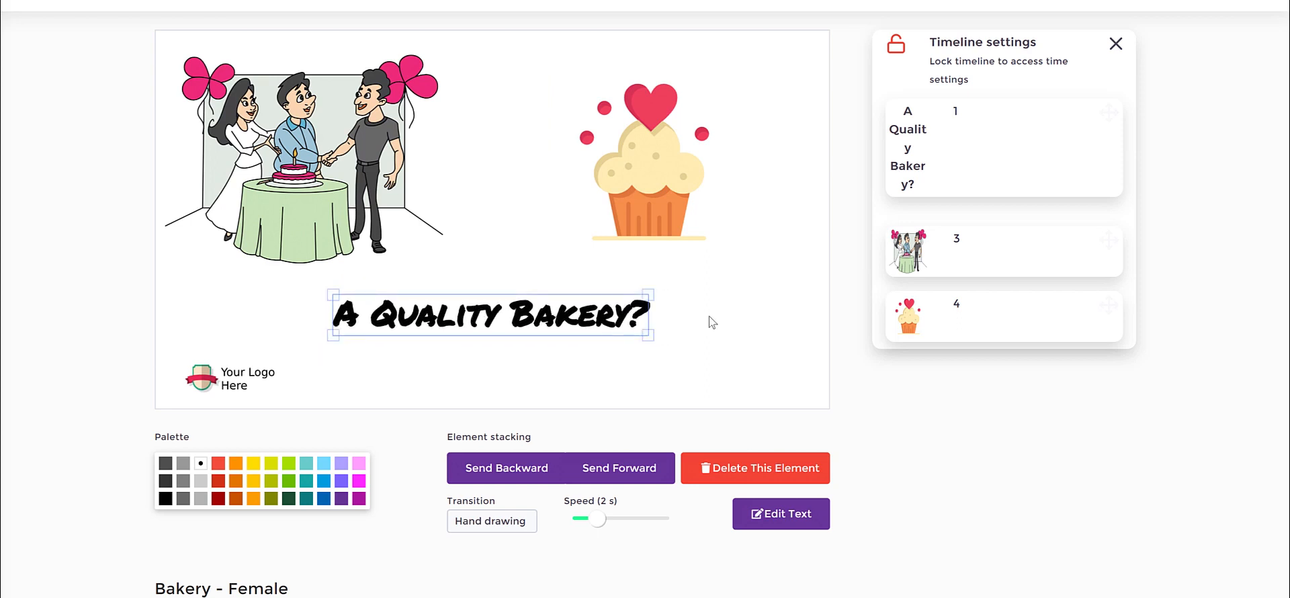
Shift the cake table illustration slightly inward, then enlarge the cupcake a little and move it closer to the illustration.
left_click_drag(914, 116, 923, 138)
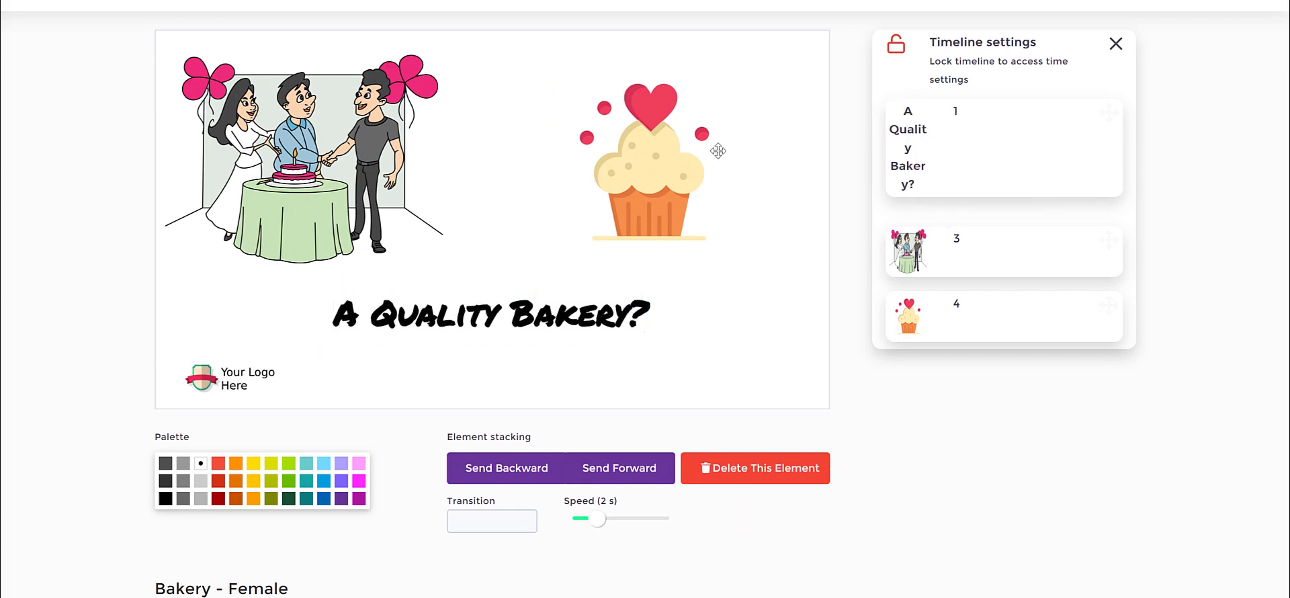
left_click(348, 124)
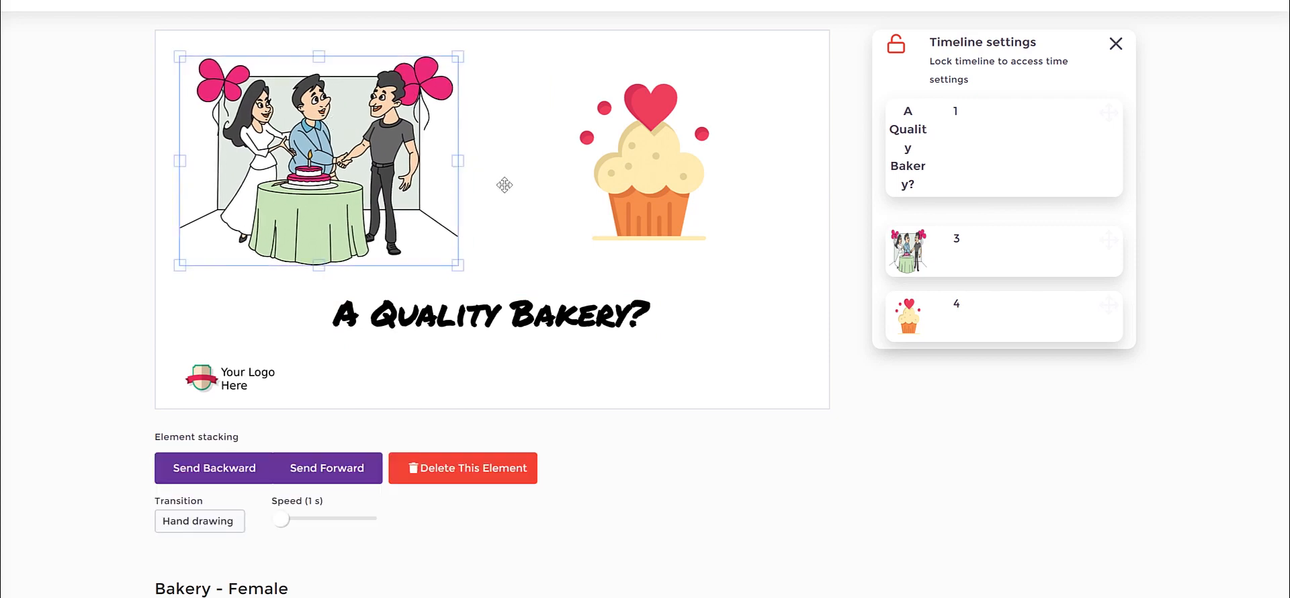
left_click(642, 190)
left_click_drag(725, 248, 733, 256)
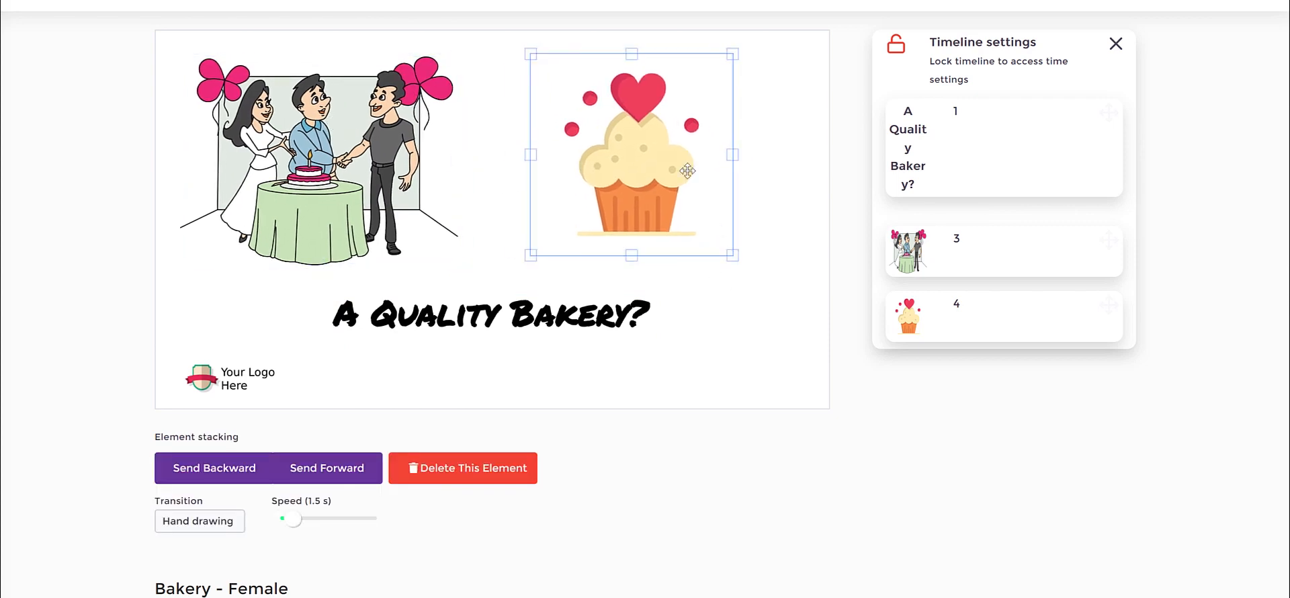
left_click_drag(688, 166, 684, 180)
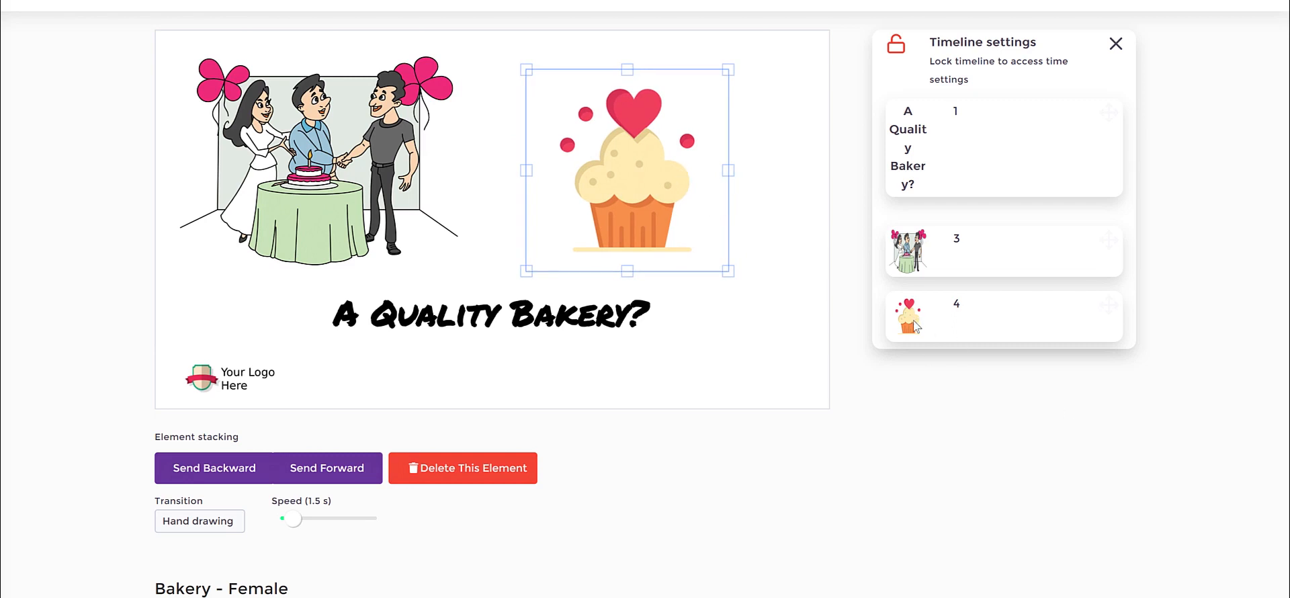
Reorder the timeline so the cupcake takes position 2, ahead of the cake table illustration.
left_click_drag(915, 327, 917, 207)
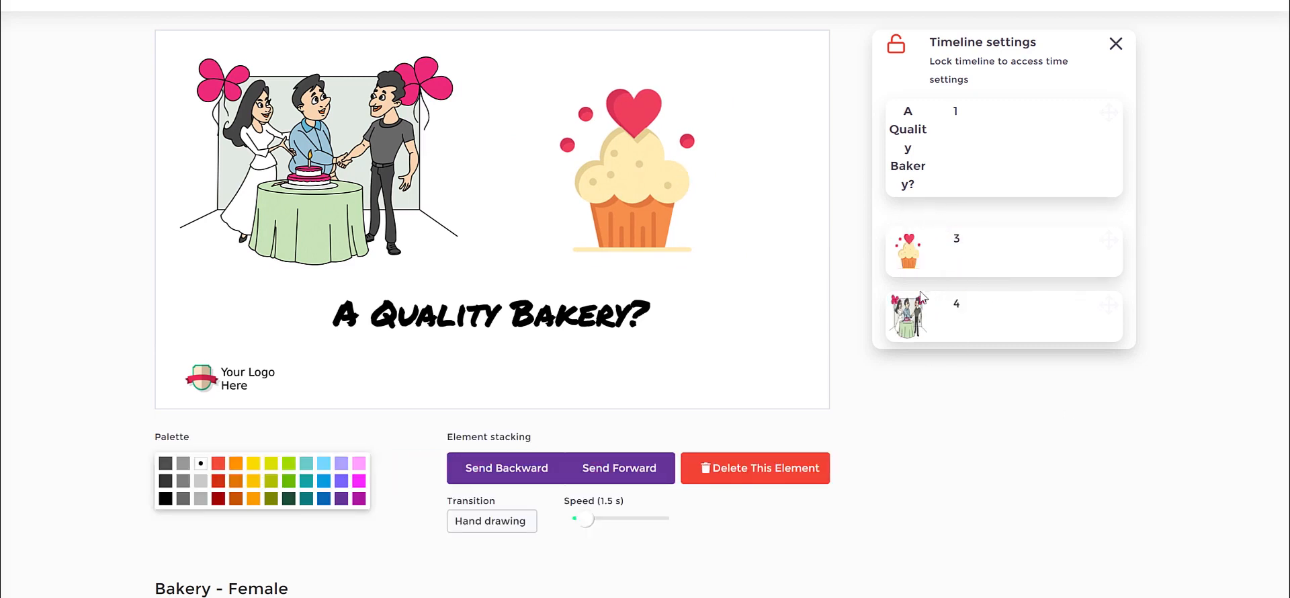
left_click_drag(924, 247, 920, 224)
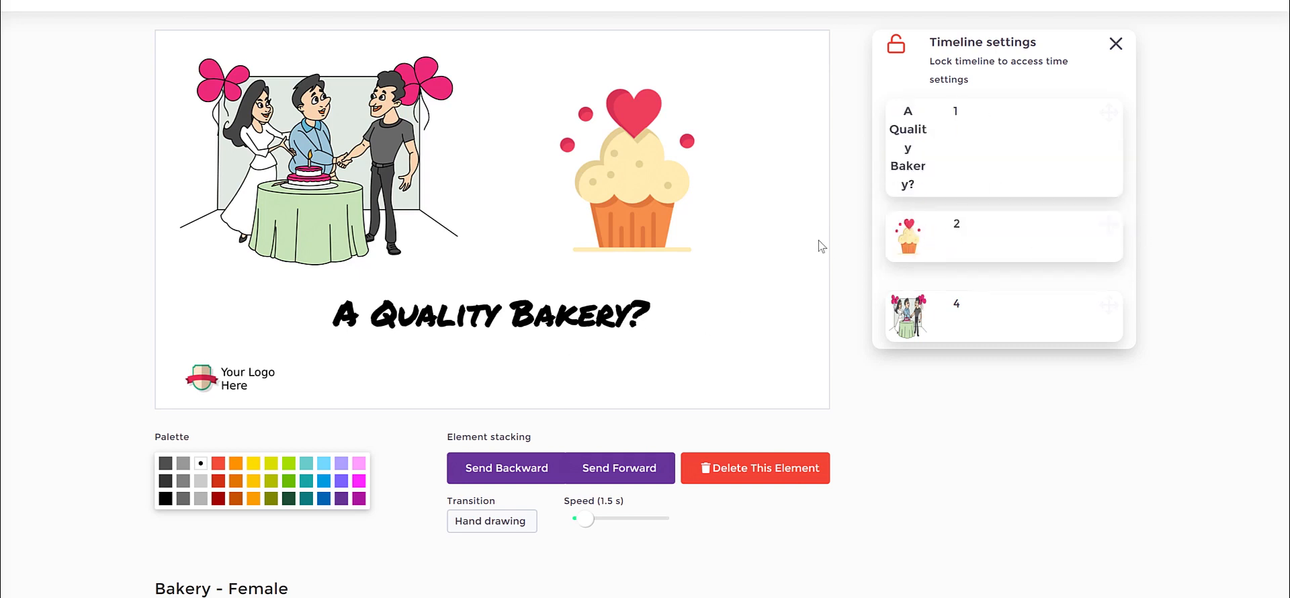
left_click(644, 161)
left_click(397, 175)
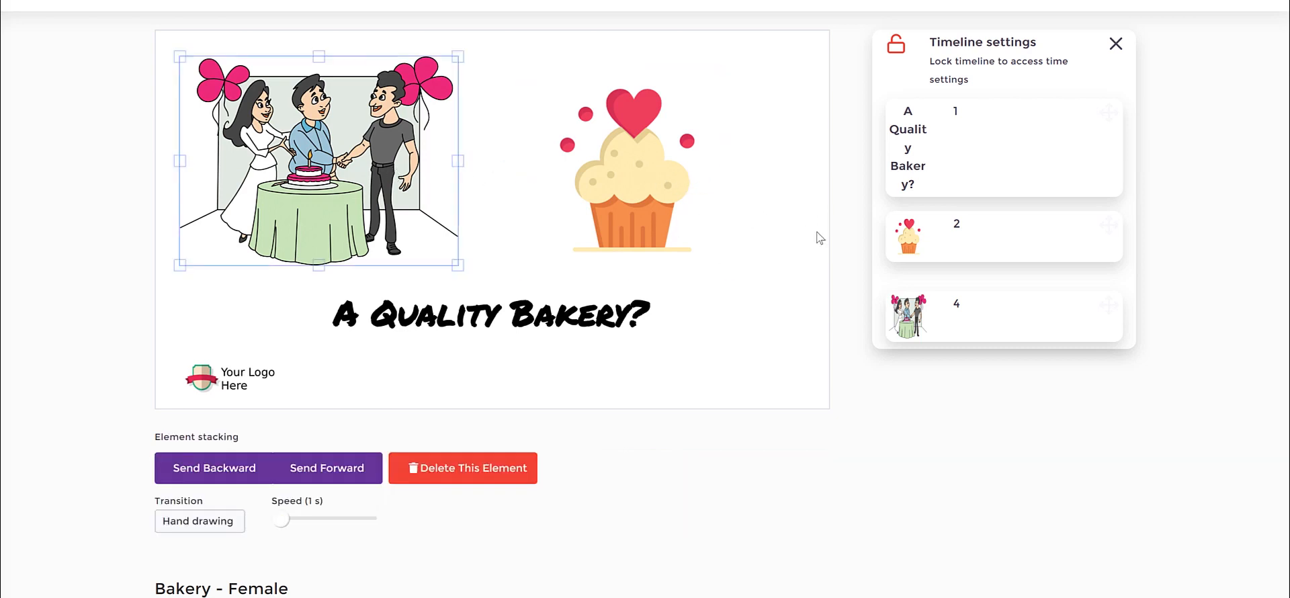
left_click(567, 272)
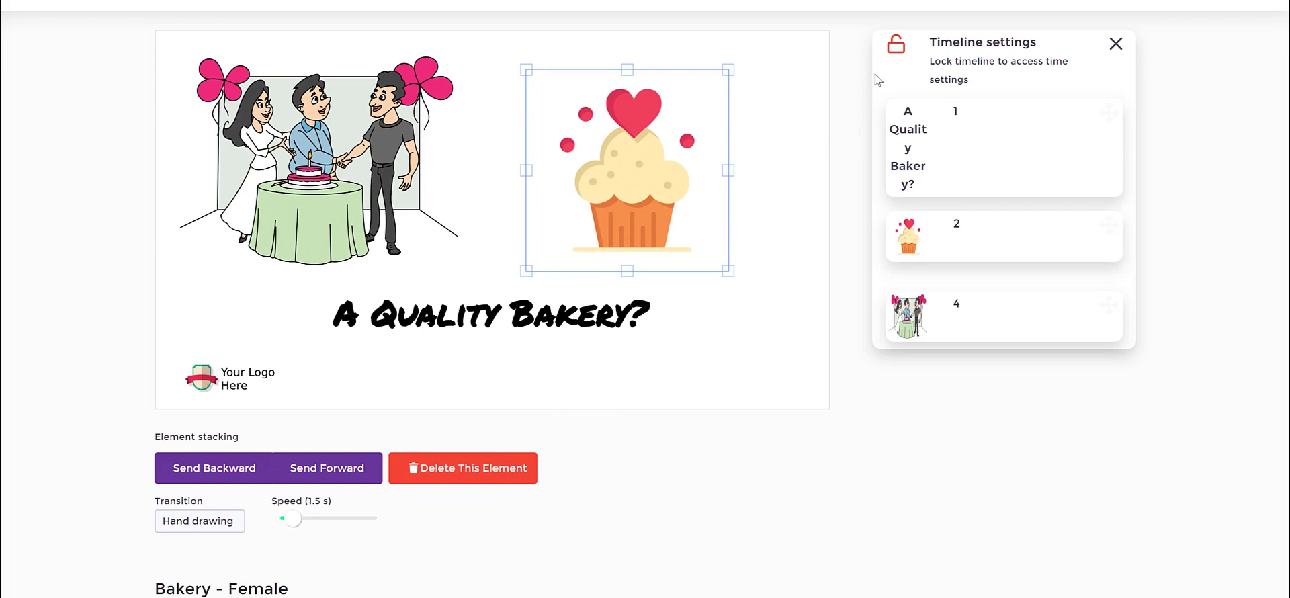
Nudge the cake table illustration and the cupcake slightly on the slide and lock the timeline.
left_click(369, 138)
left_click(689, 137)
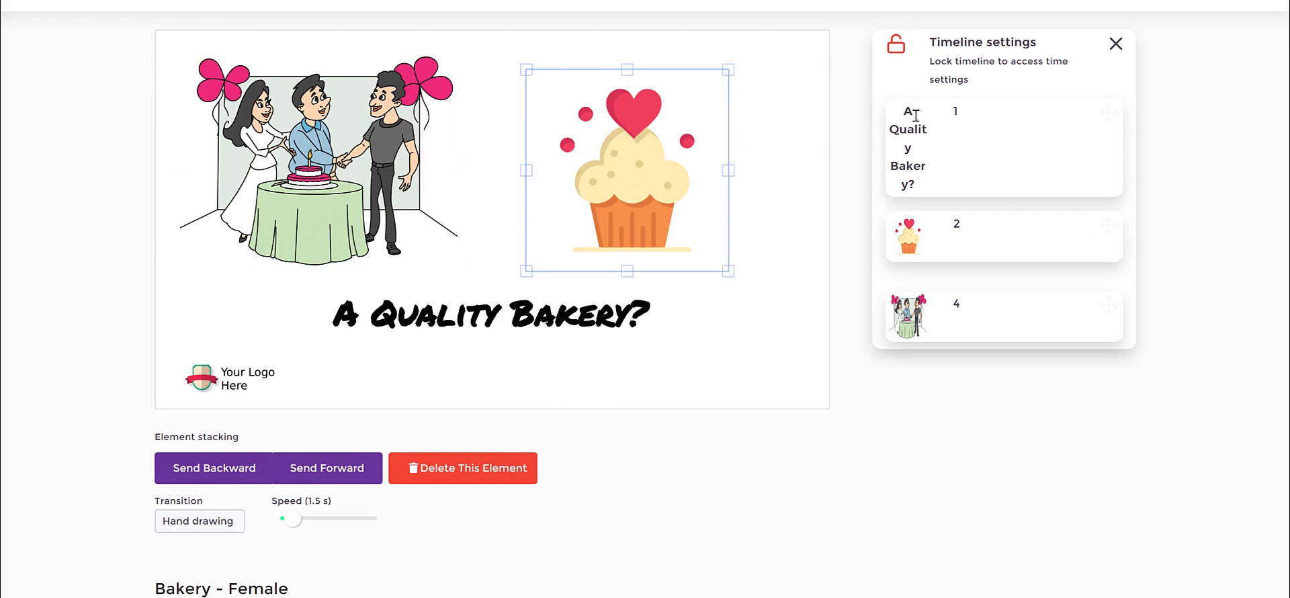
left_click(903, 57)
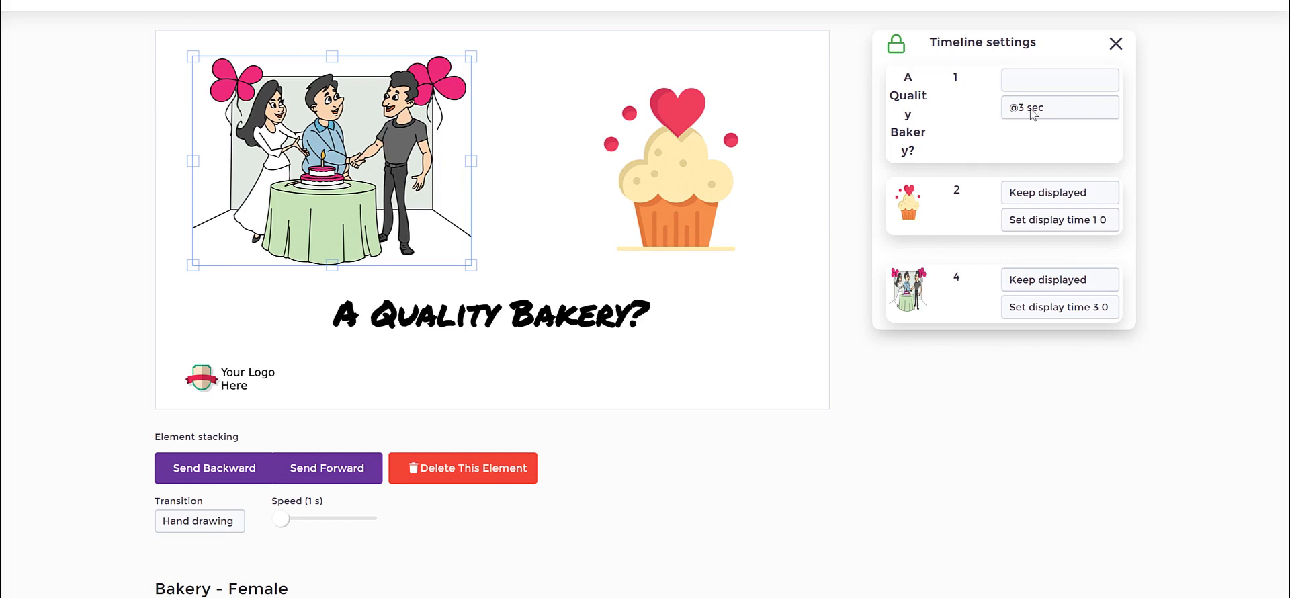
Examine the Keep displayed, Hide and display time options of the heading, cupcake and cake table illustration in the timeline.
left_click(1038, 80)
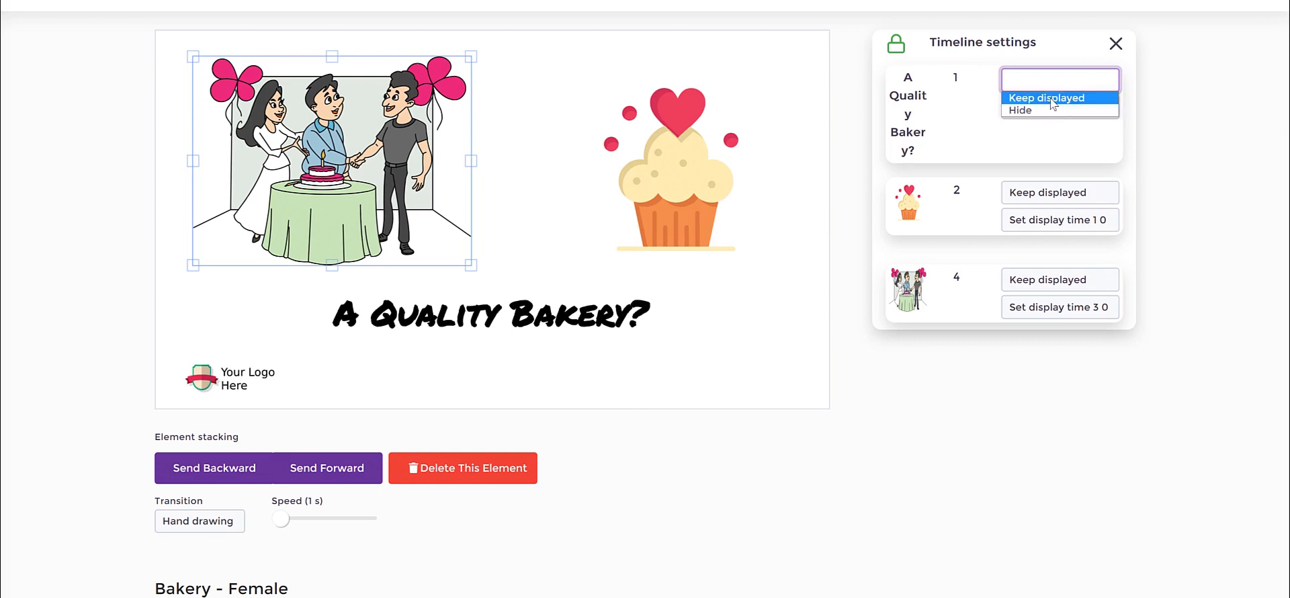
left_click(1053, 195)
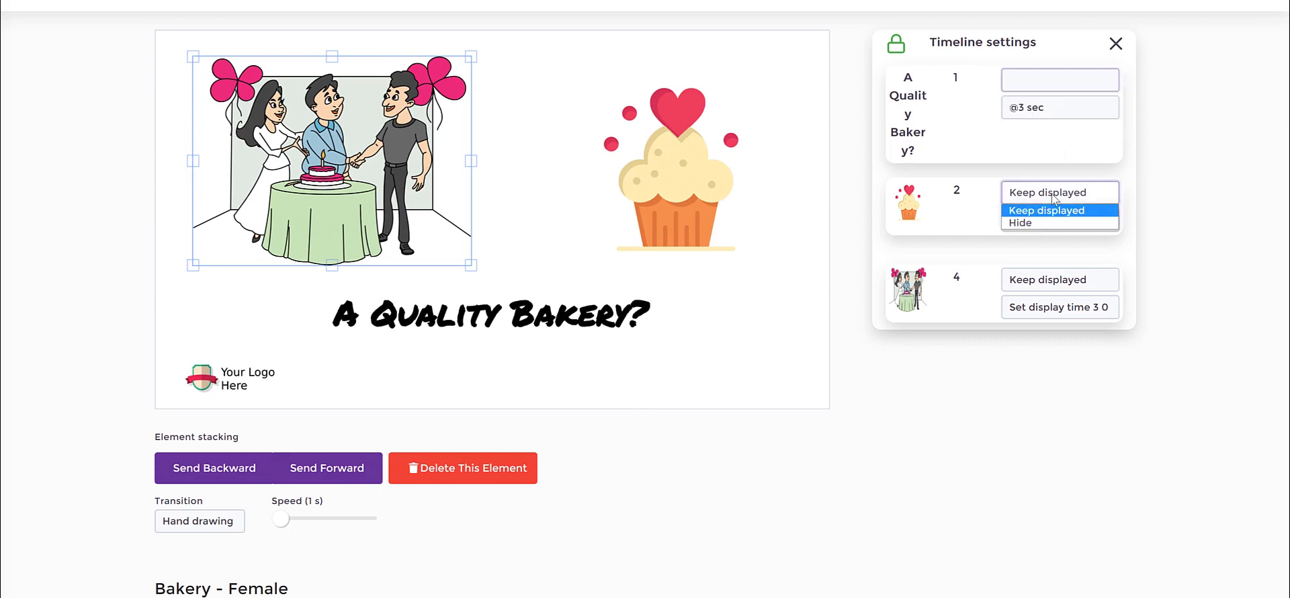
left_click(1150, 192)
left_click(1083, 225)
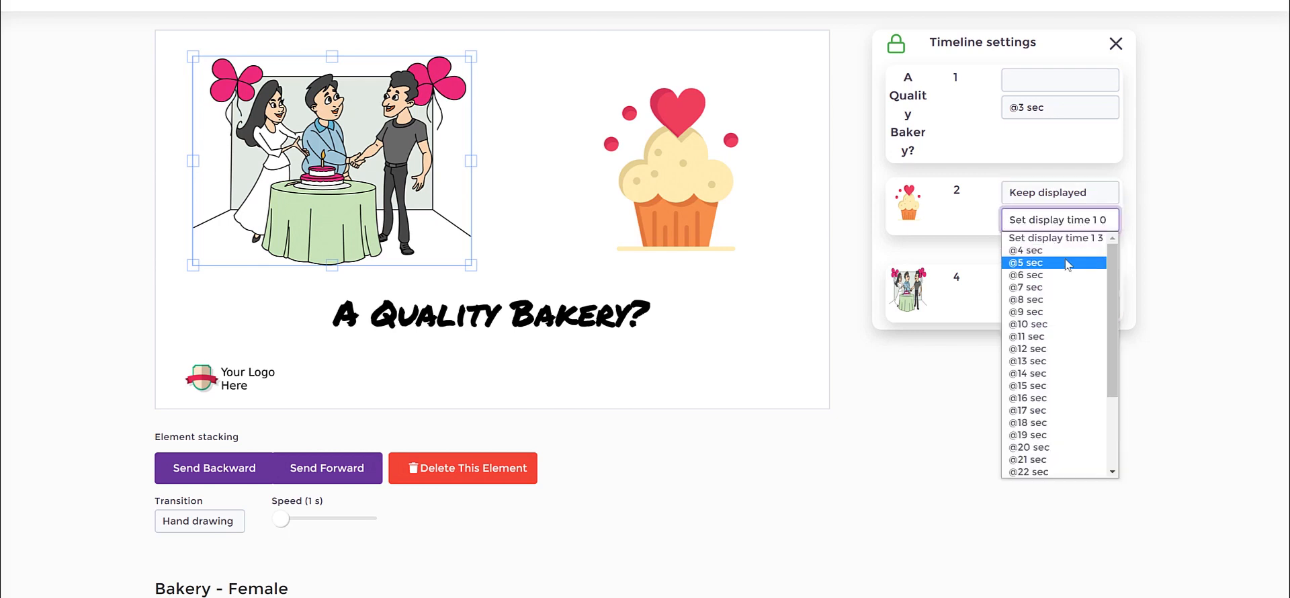
left_click(1118, 185)
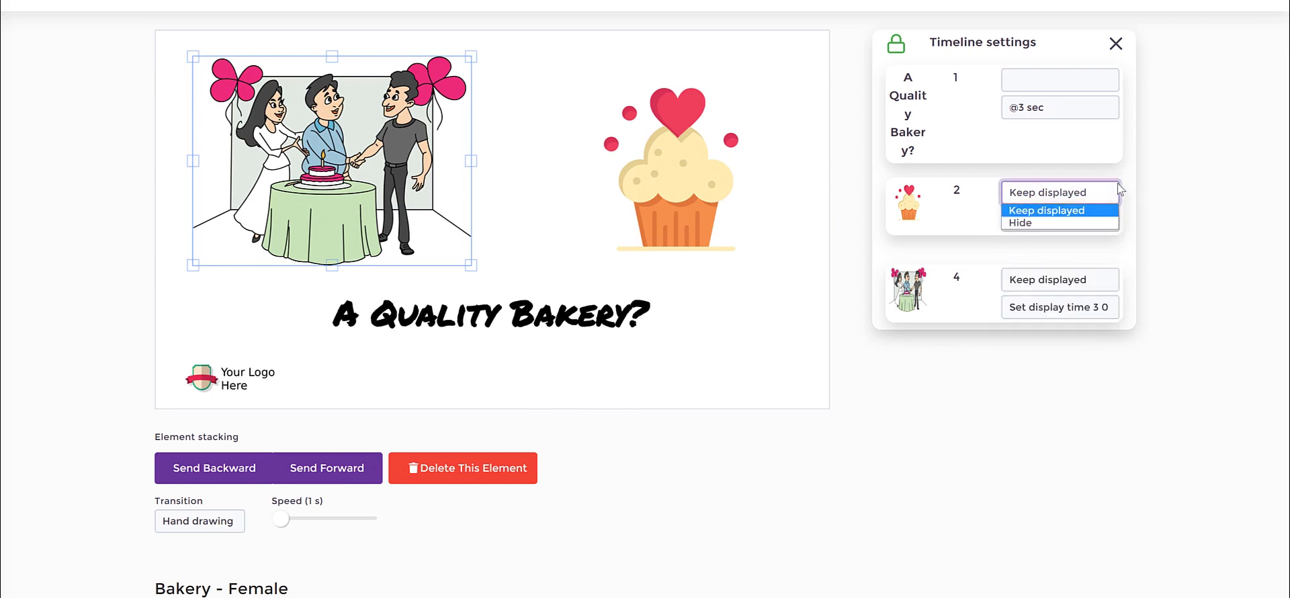
left_click(1127, 153)
left_click(1067, 285)
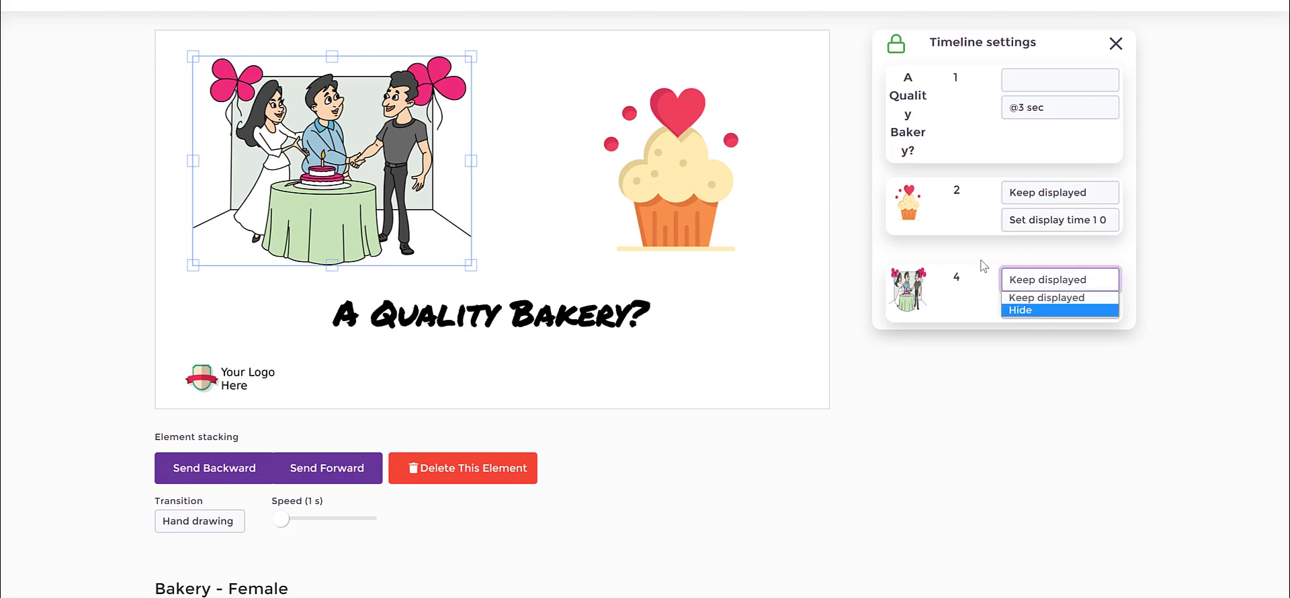
left_click(1031, 297)
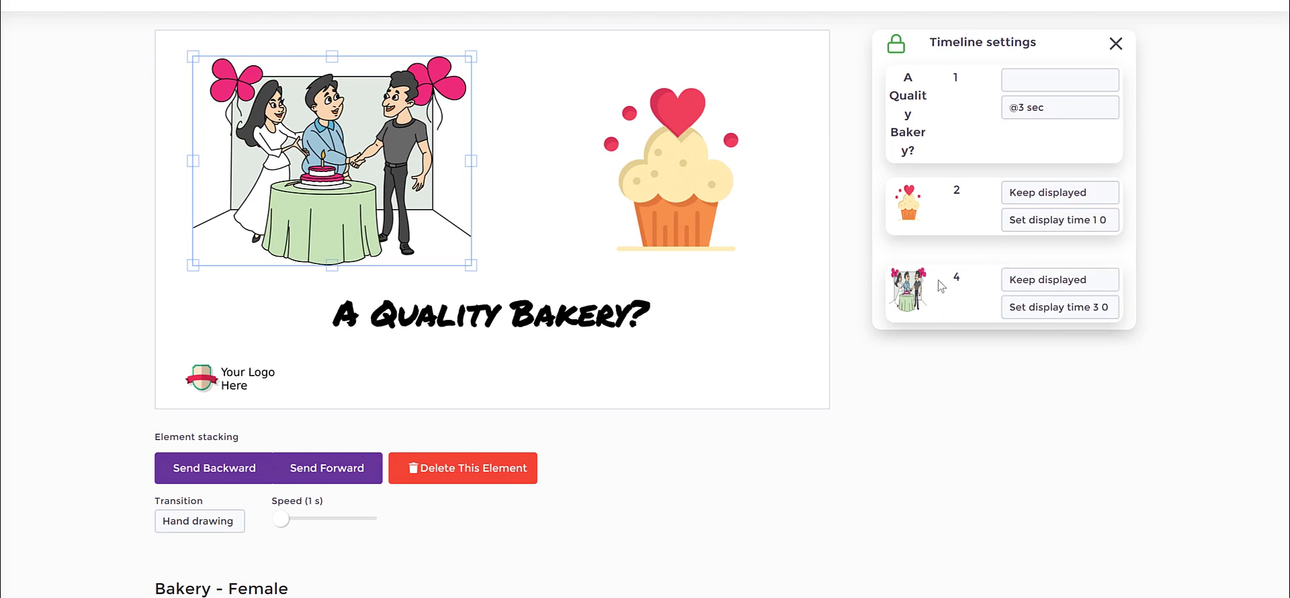
Rearrange the cake table illustration and the cupcake side by side above the heading and clear the selection.
left_click(680, 183)
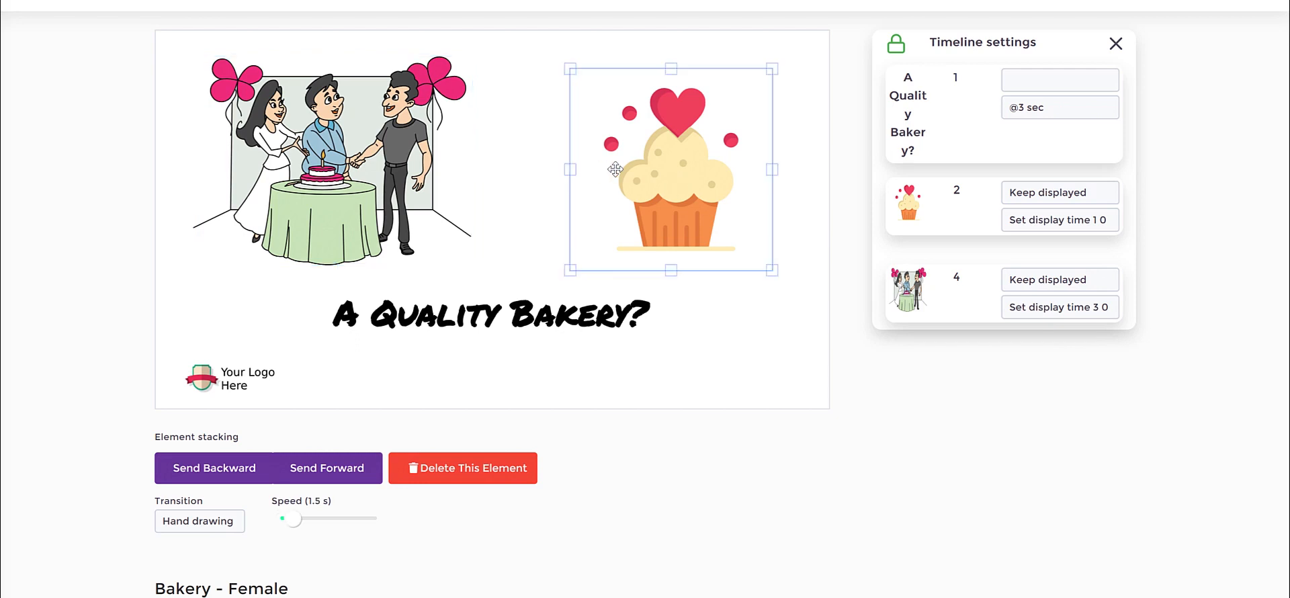
left_click_drag(303, 163, 335, 113)
left_click_drag(666, 147, 557, 156)
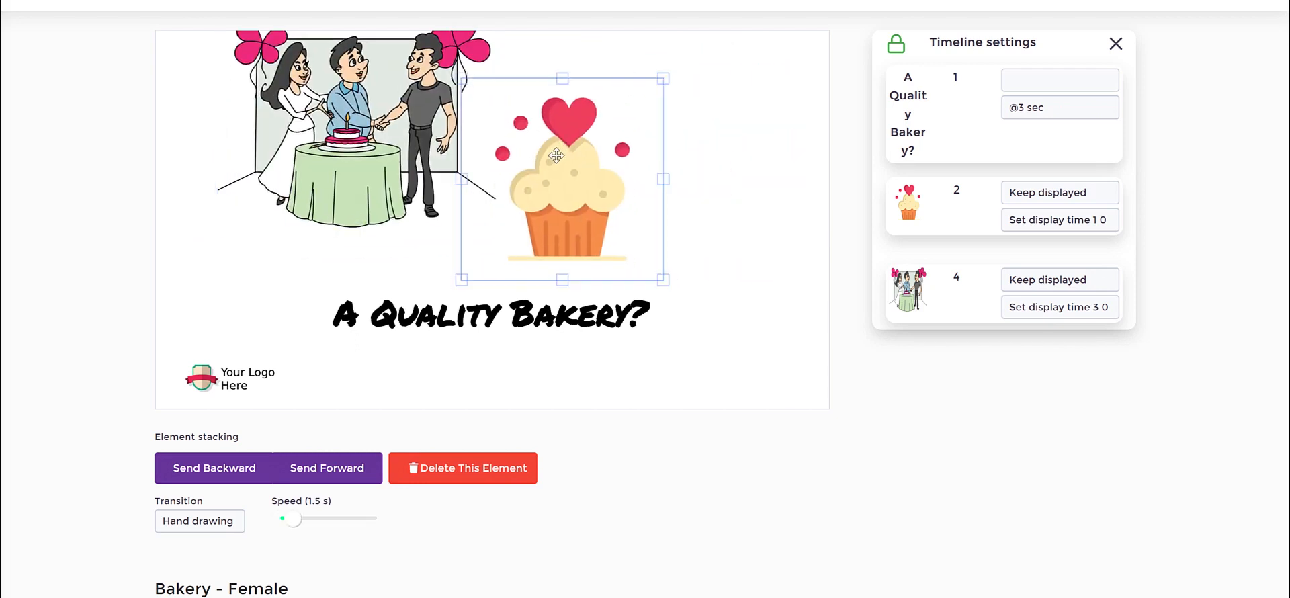
left_click_drag(369, 123, 331, 160)
left_click_drag(623, 201, 735, 205)
left_click_drag(306, 165, 334, 171)
mouse_move(626, 166)
left_mouse_down()
mouse_move(616, 156)
mouse_move(635, 167)
left_mouse_up()
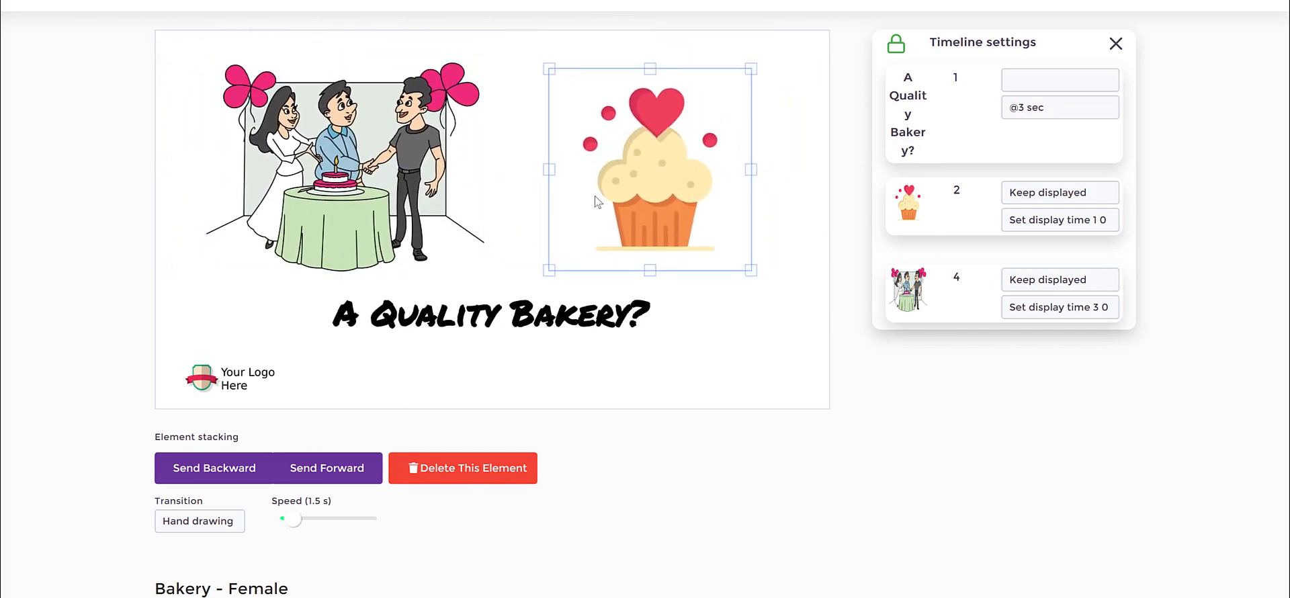
left_click(789, 256)
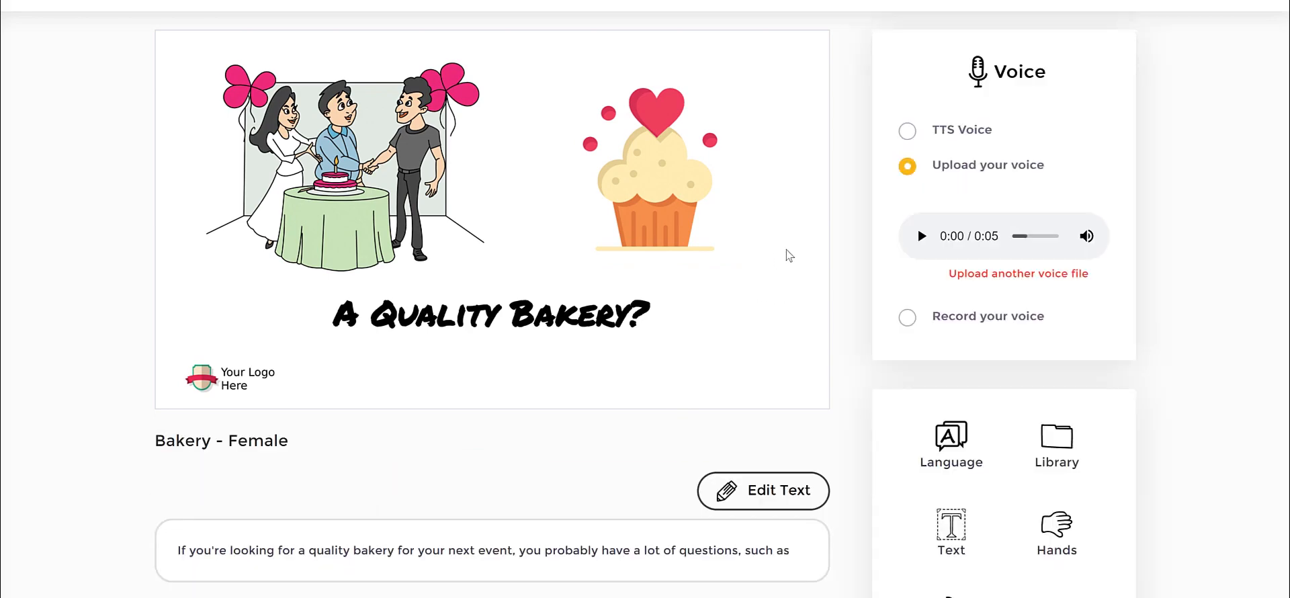
Start a new text element and look through the available fonts, keeping Primer.
scroll(1138, 230, "down", 1)
scroll(1115, 235, "up", 2)
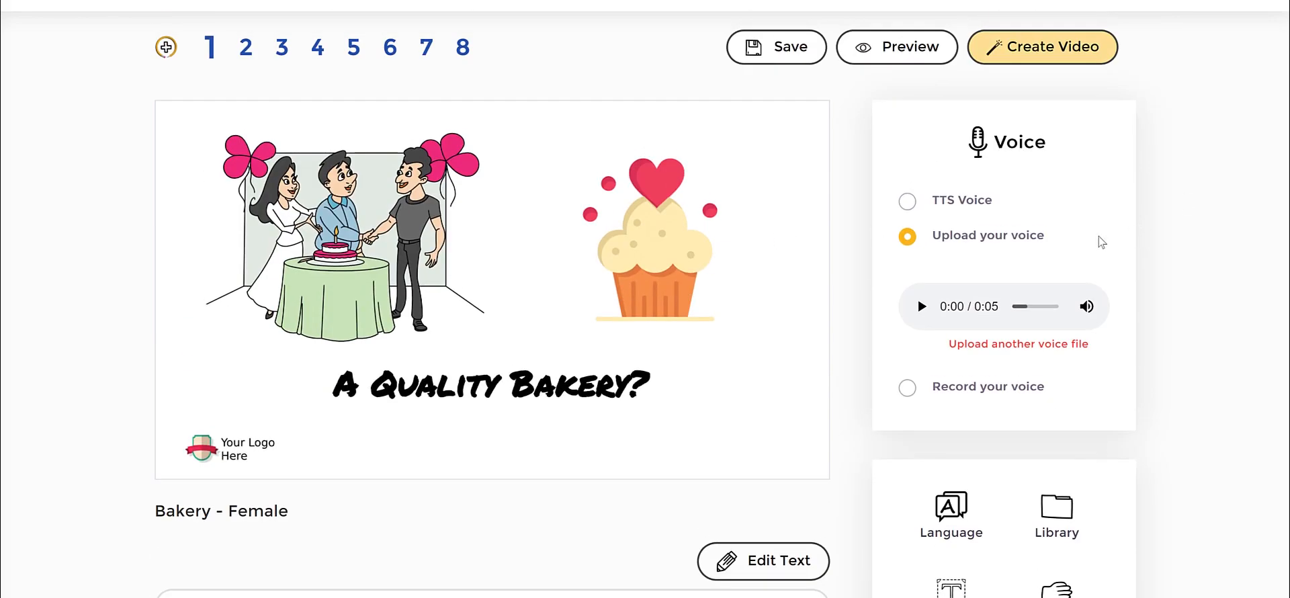
scroll(858, 210, "down", 2)
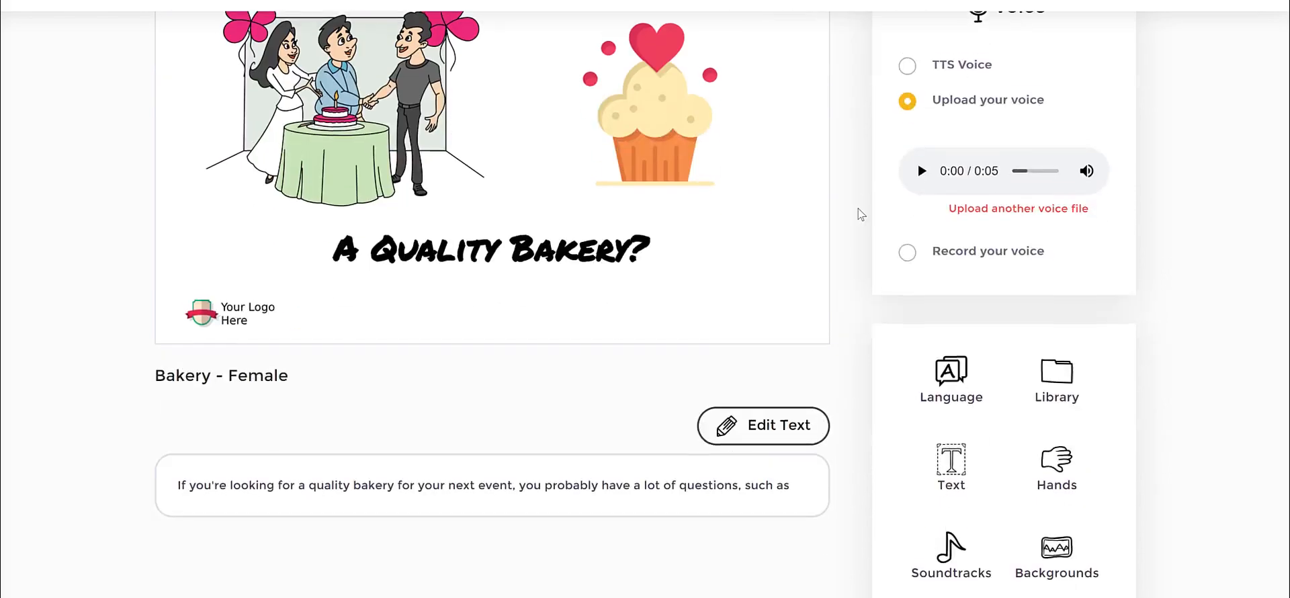
left_click(961, 462)
left_click(457, 72)
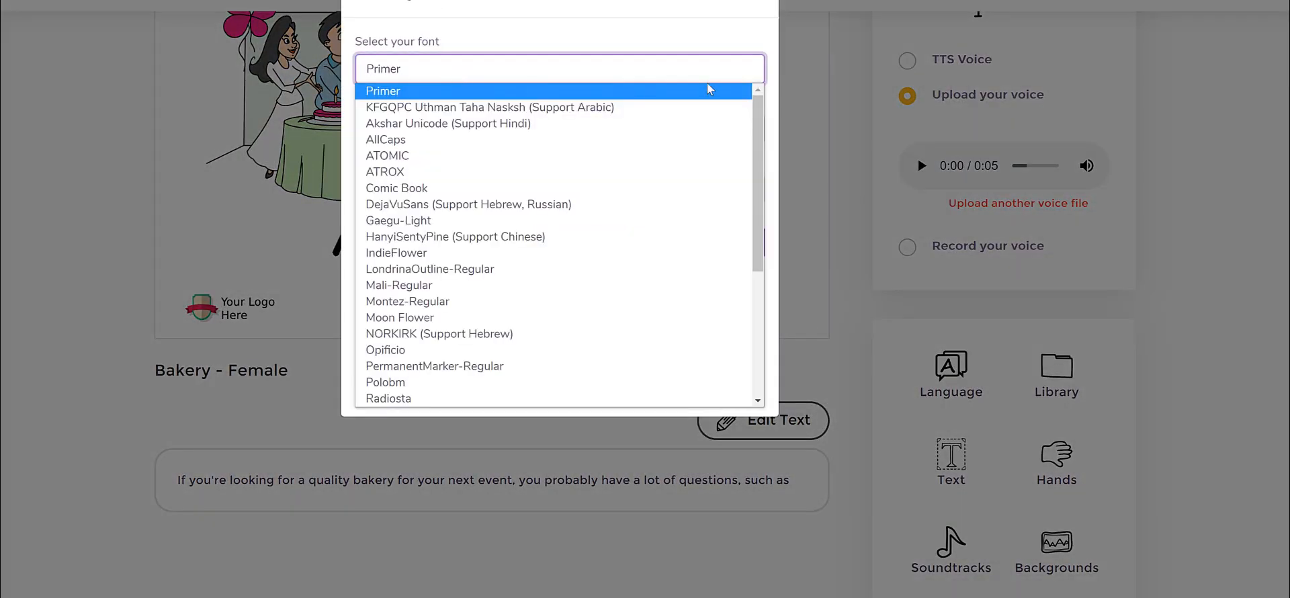
scroll(759, 111, "down", 3)
left_click_drag(781, 184, 761, 107)
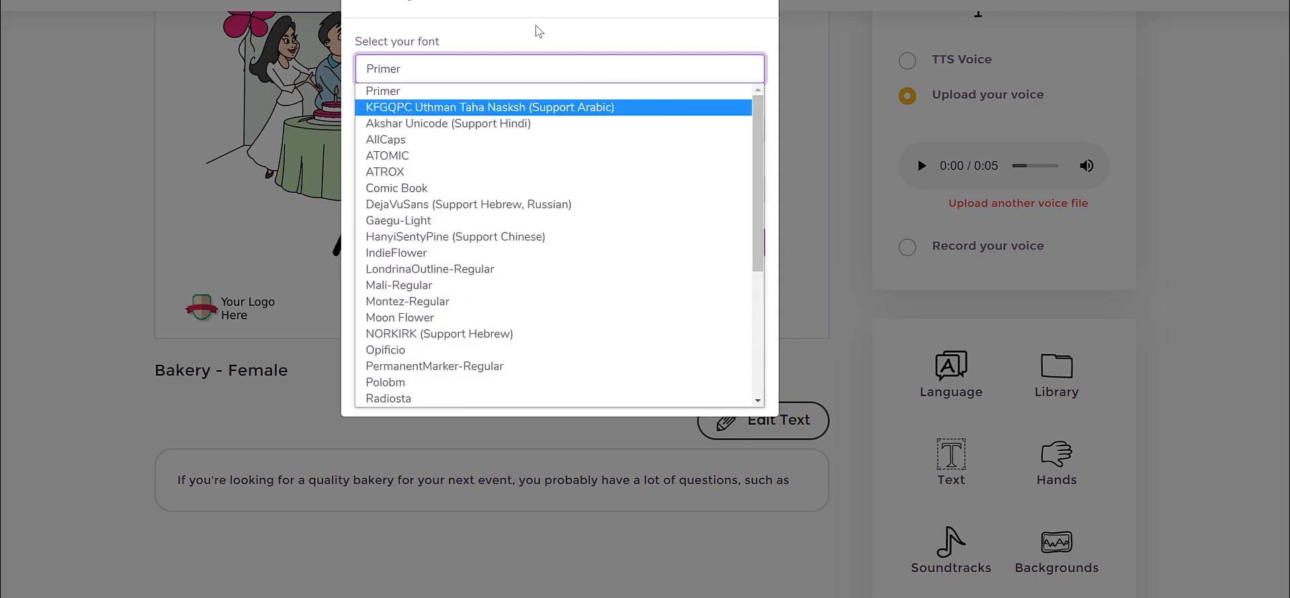
left_click(537, 28)
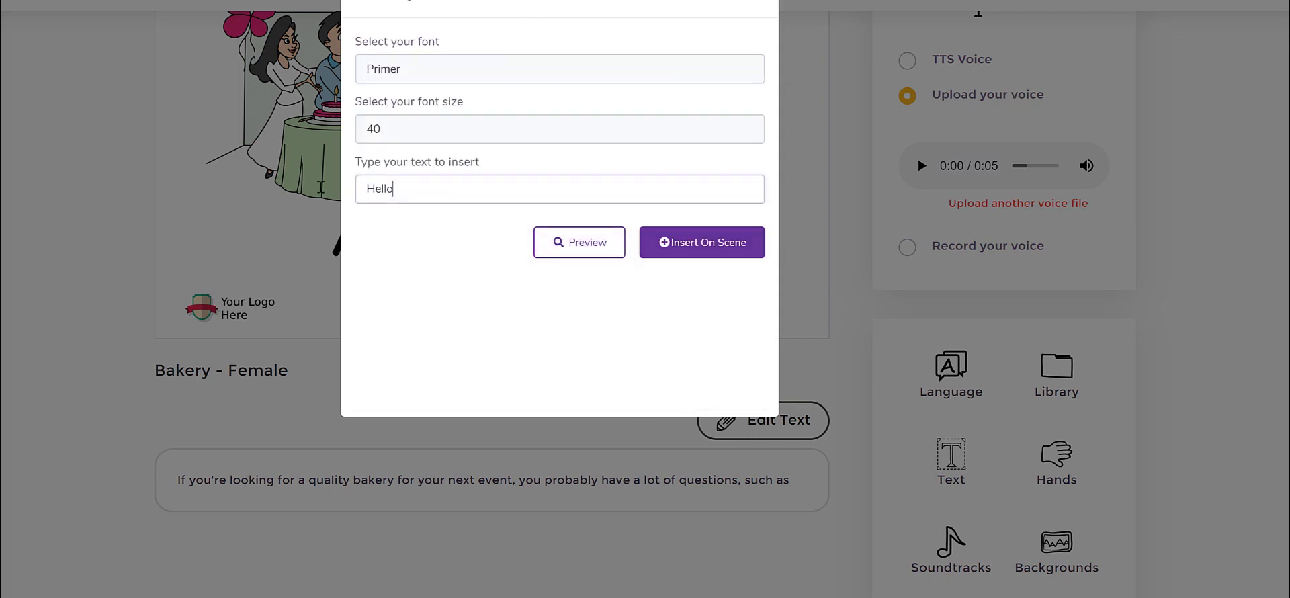
Insert the text "Get A Special Discount Today" at font size 50 and place it just below the heading.
double_click(531, 179)
type("Get A Special Discount Today")
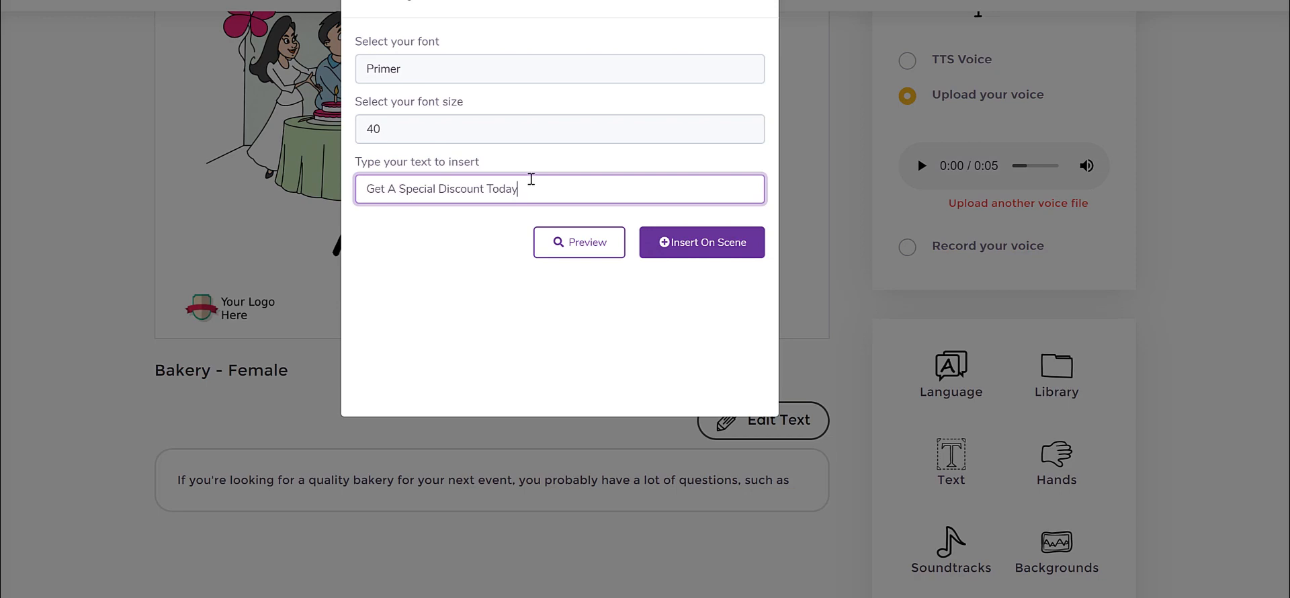
left_click(410, 136)
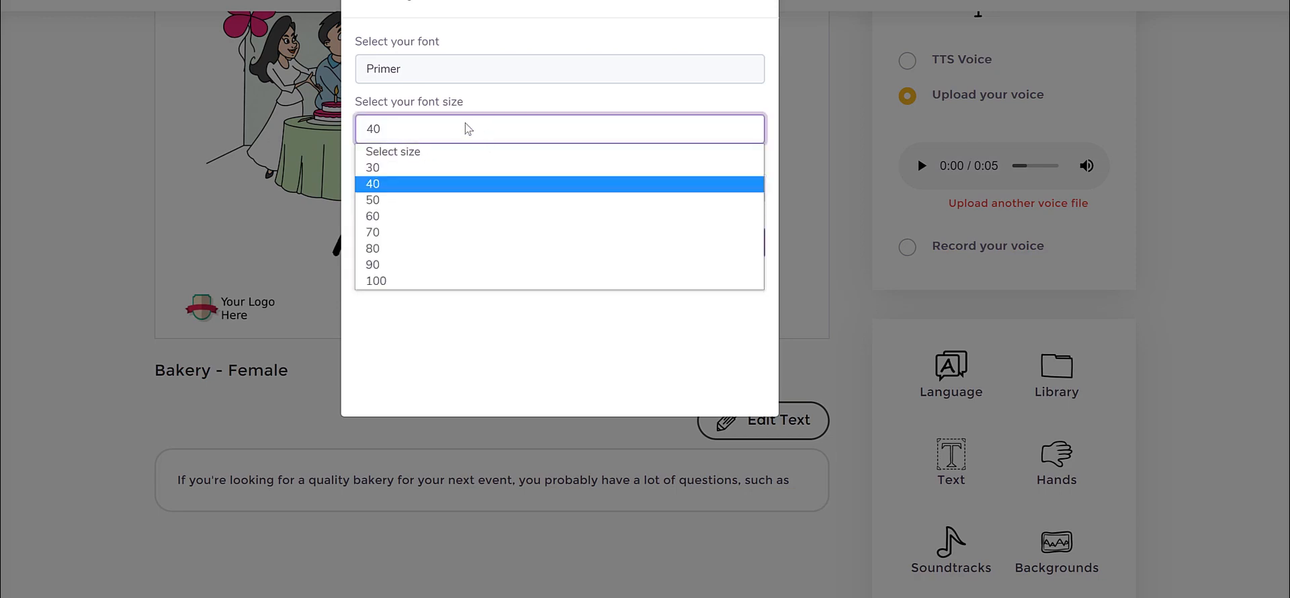
left_click(392, 200)
left_click(651, 241)
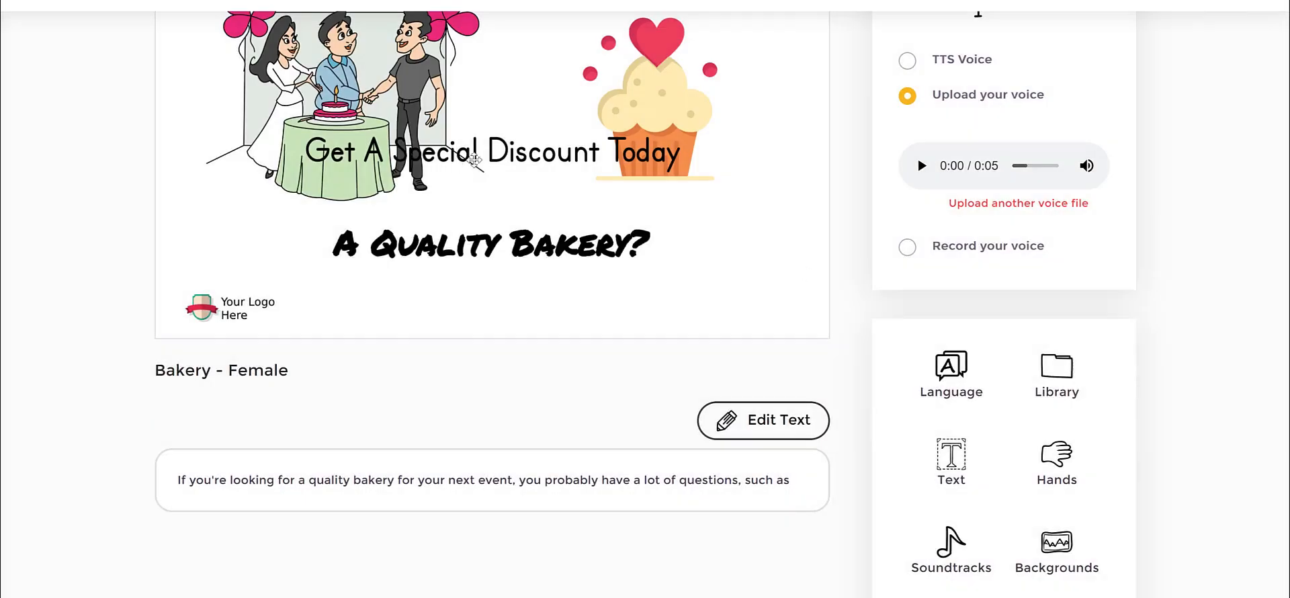
left_click_drag(474, 160, 488, 284)
Delete the "A Quality Bakery?" heading and colour the discount text dark red.
left_click(584, 246)
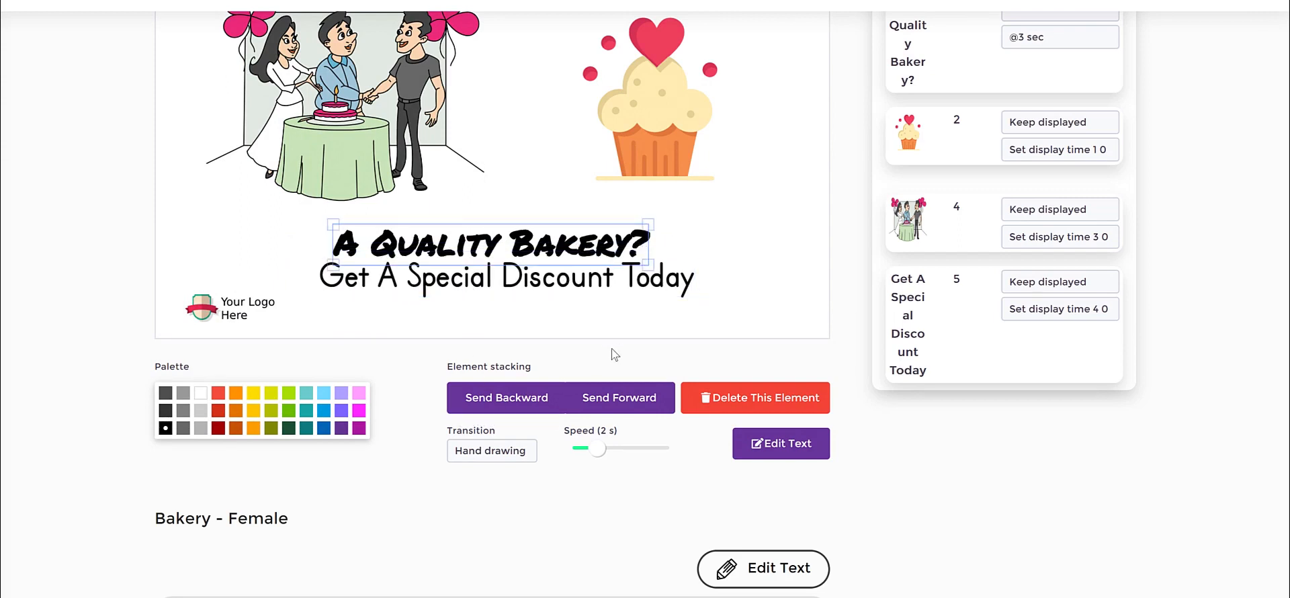
left_click(766, 406)
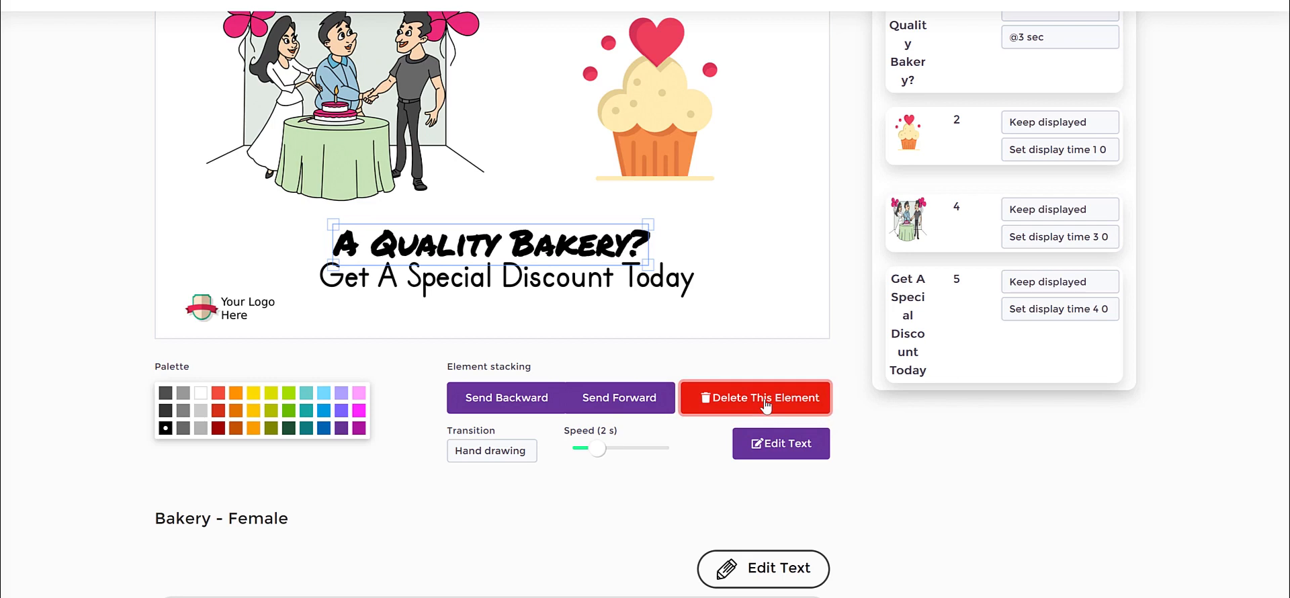
left_click(222, 432)
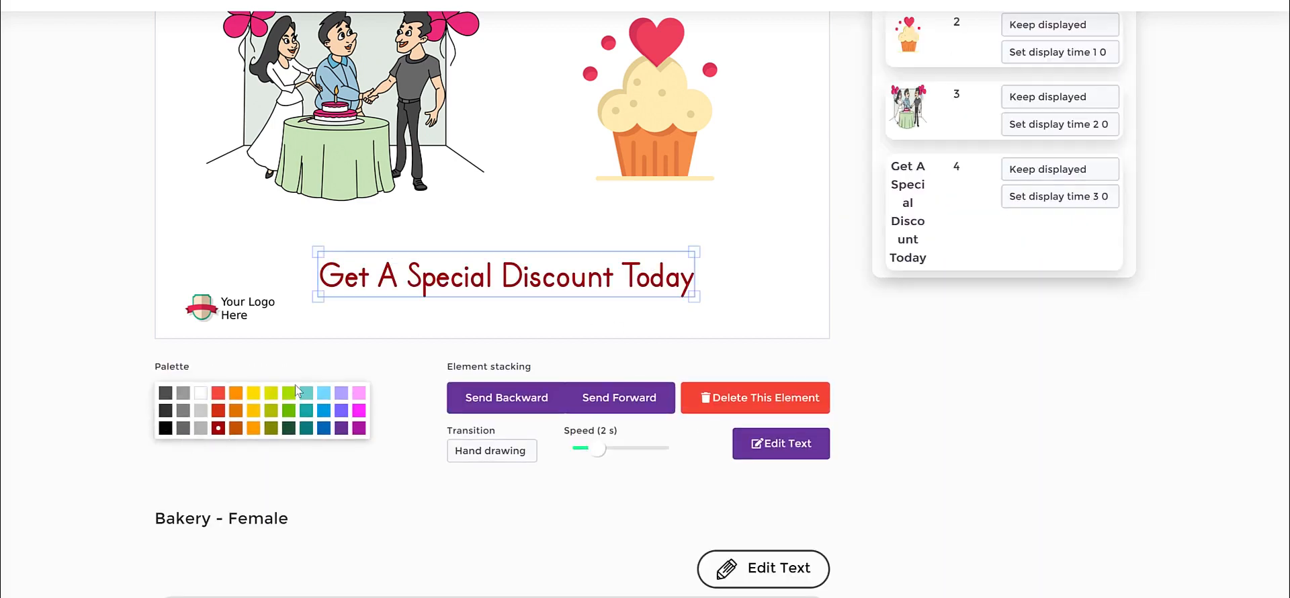
Look through the transition options of the discount text and the cake table illustration, keeping Hand drawing for both.
left_click(516, 456)
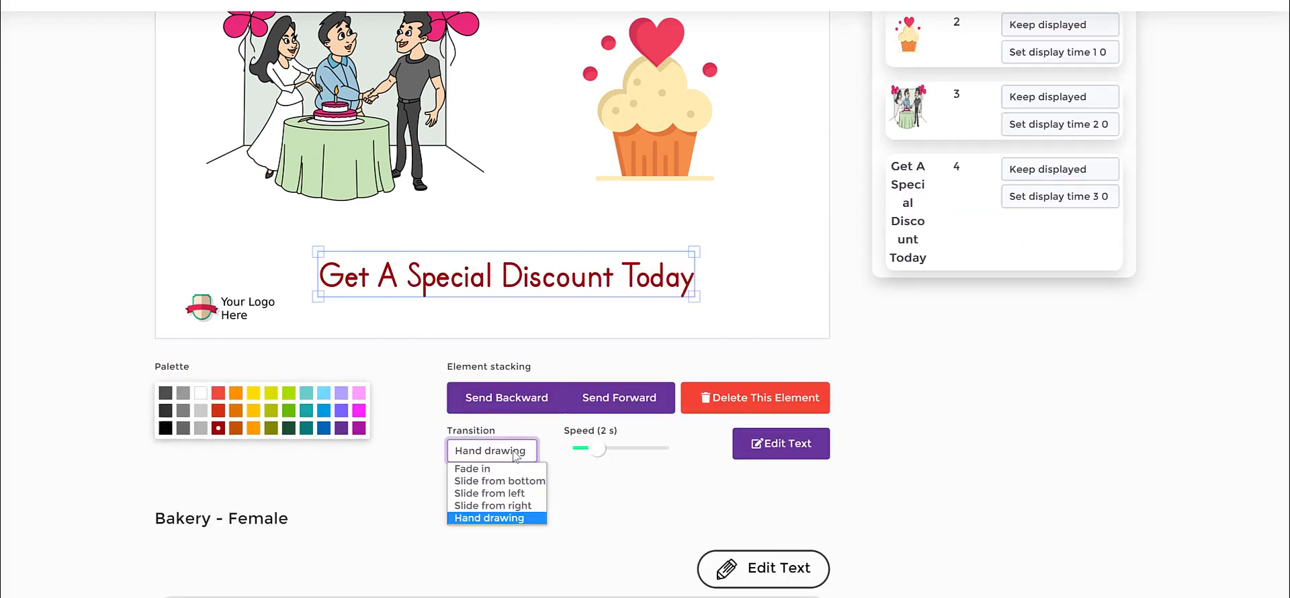
left_click(594, 514)
left_click(575, 217)
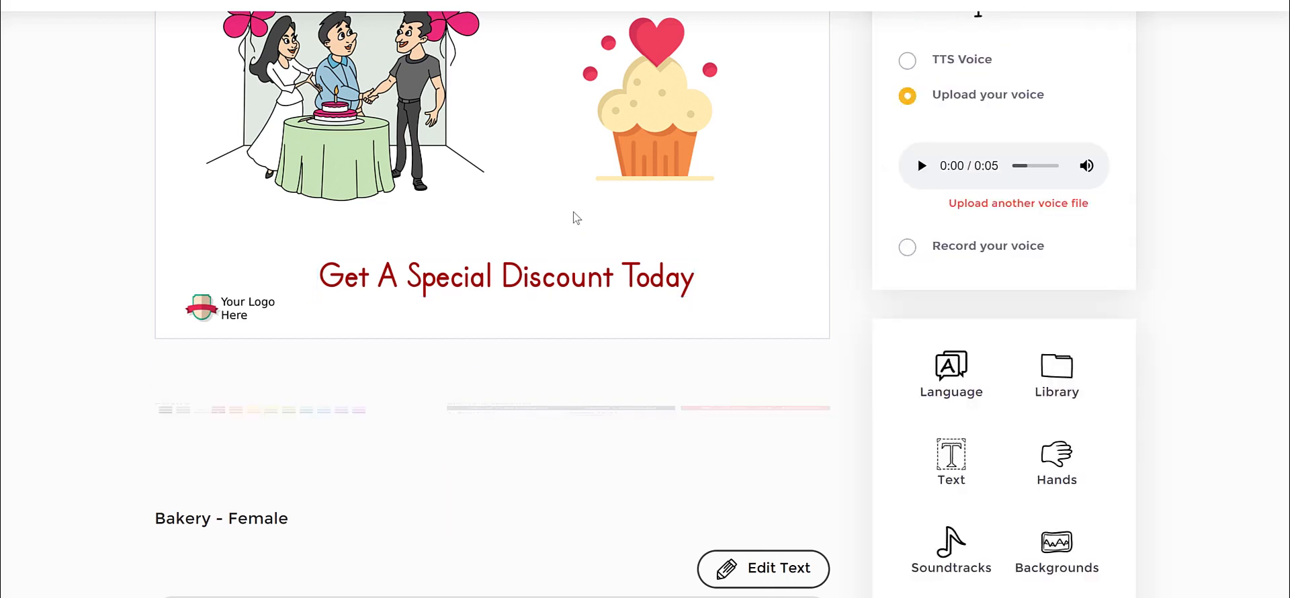
left_click(371, 90)
left_click(200, 453)
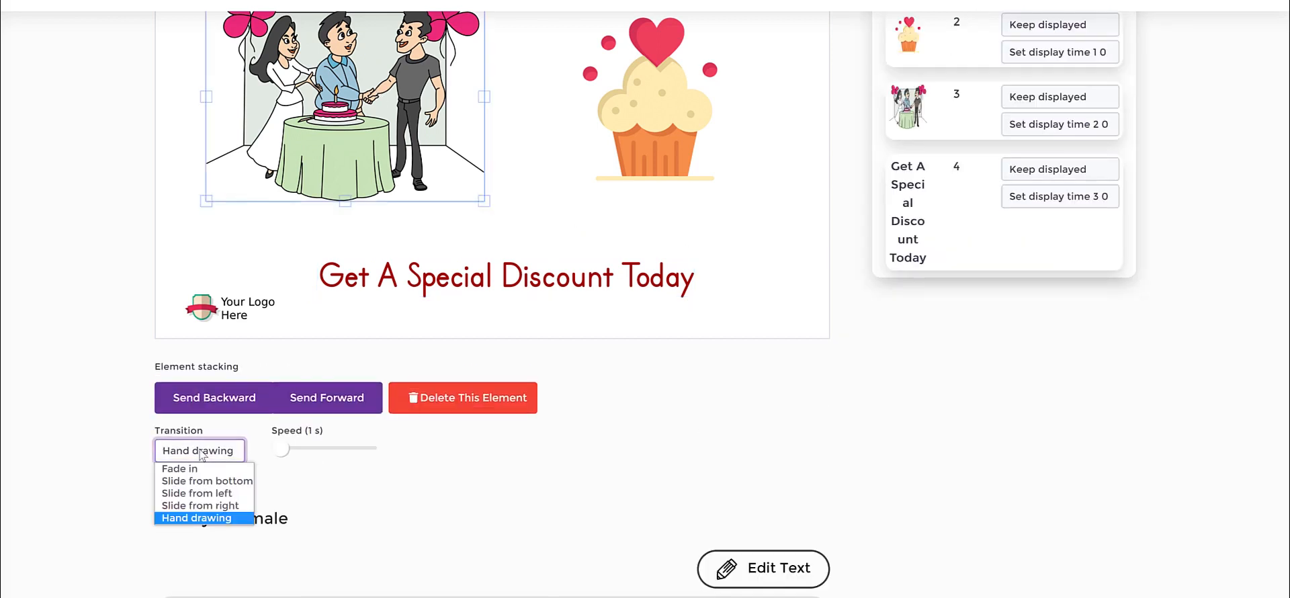
left_click(441, 481)
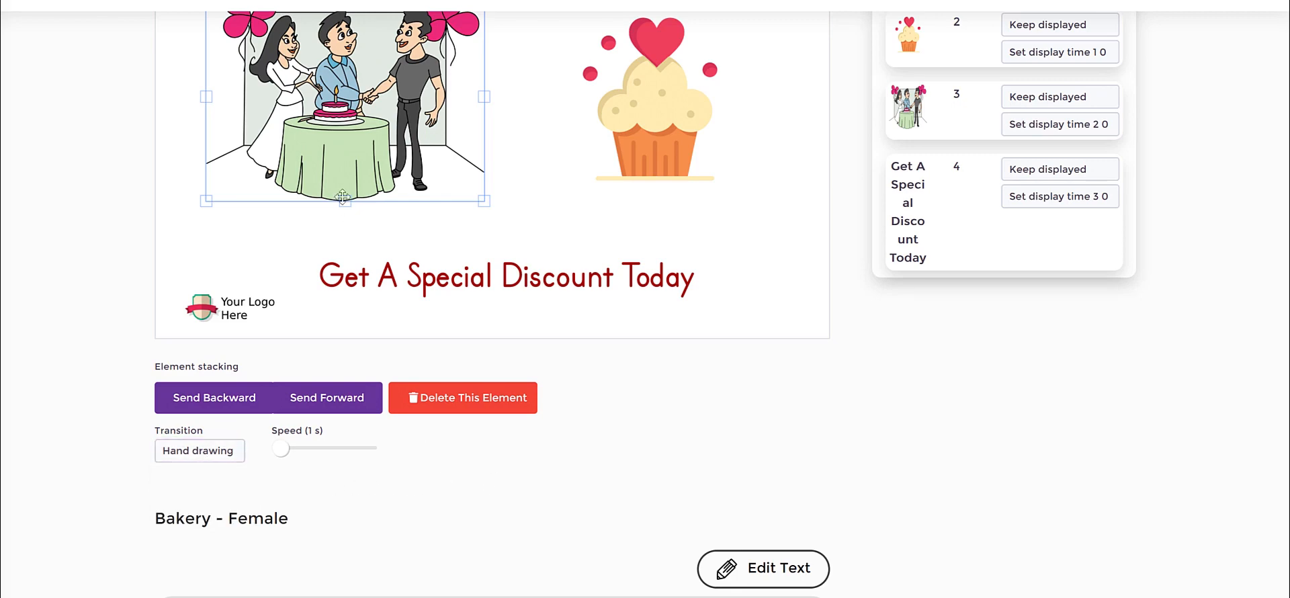
scroll(549, 185, "up", 2)
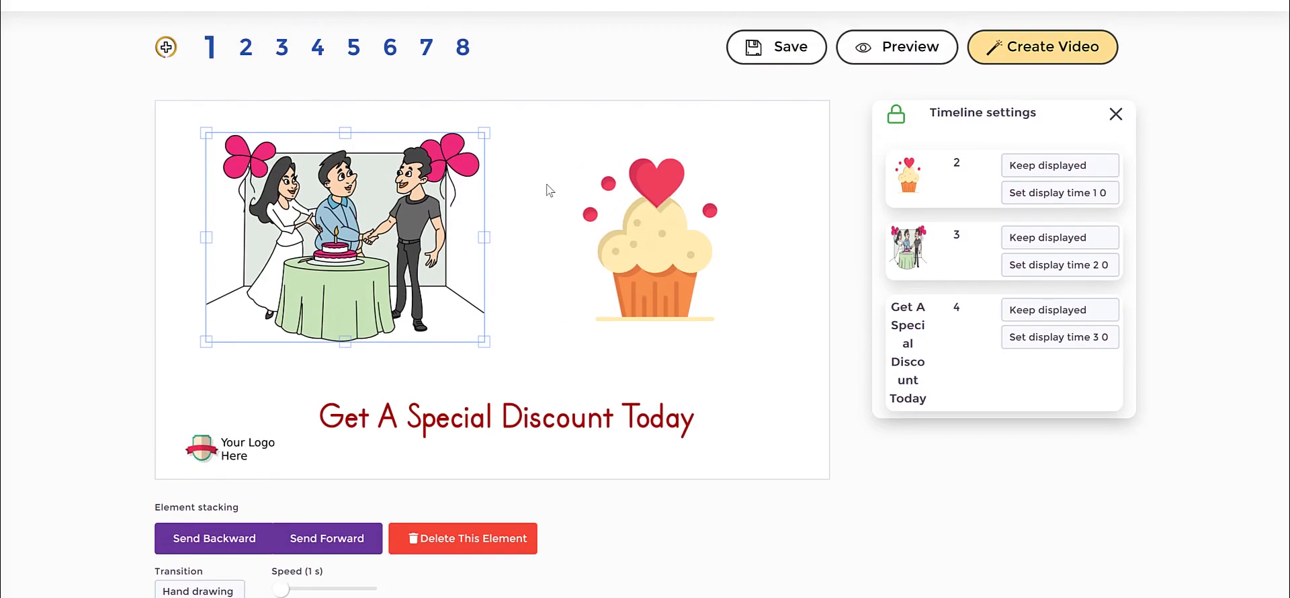
left_click(525, 245)
left_click(422, 236)
left_click(721, 251)
left_click(352, 195)
scroll(218, 403, "down", 2)
Delete the cake table illustration and centre the cupcake above the discount text.
left_click(628, 94)
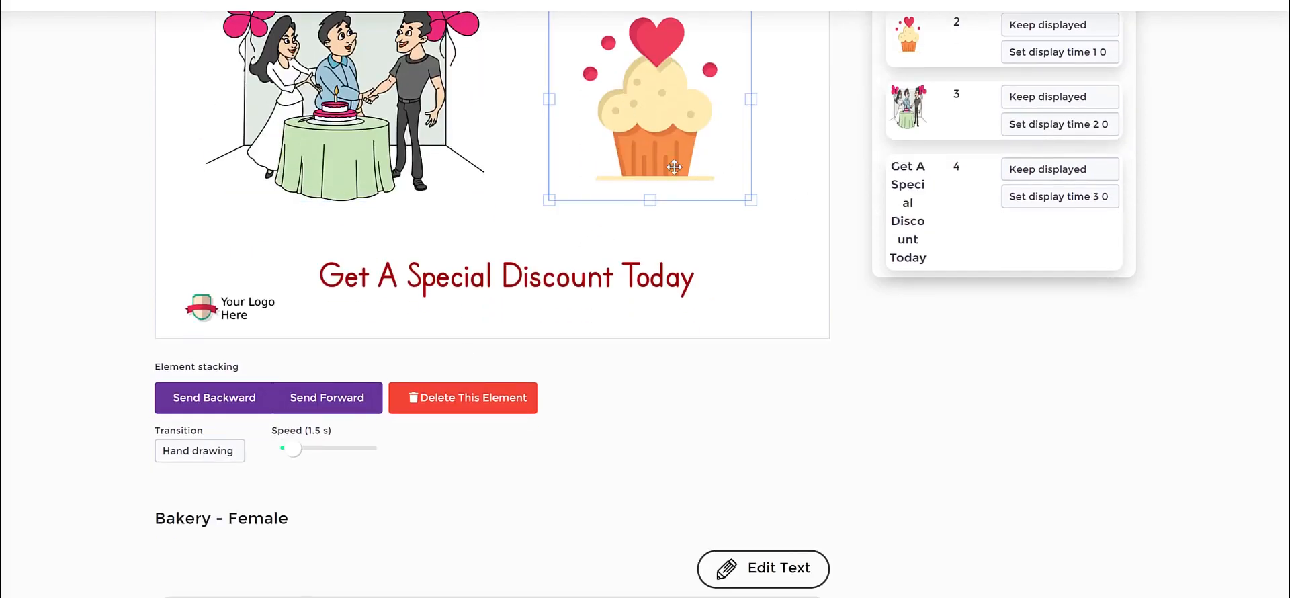
left_click_drag(666, 132, 649, 140)
scroll(402, 192, "up", 1)
left_click(400, 194)
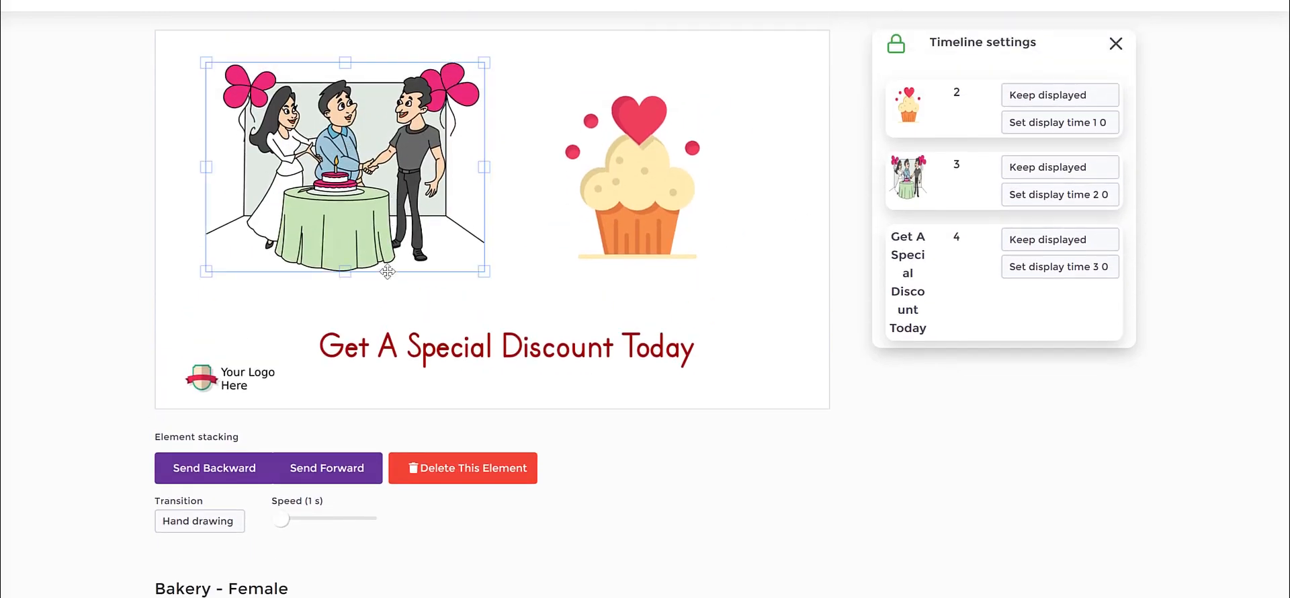
left_click(474, 463)
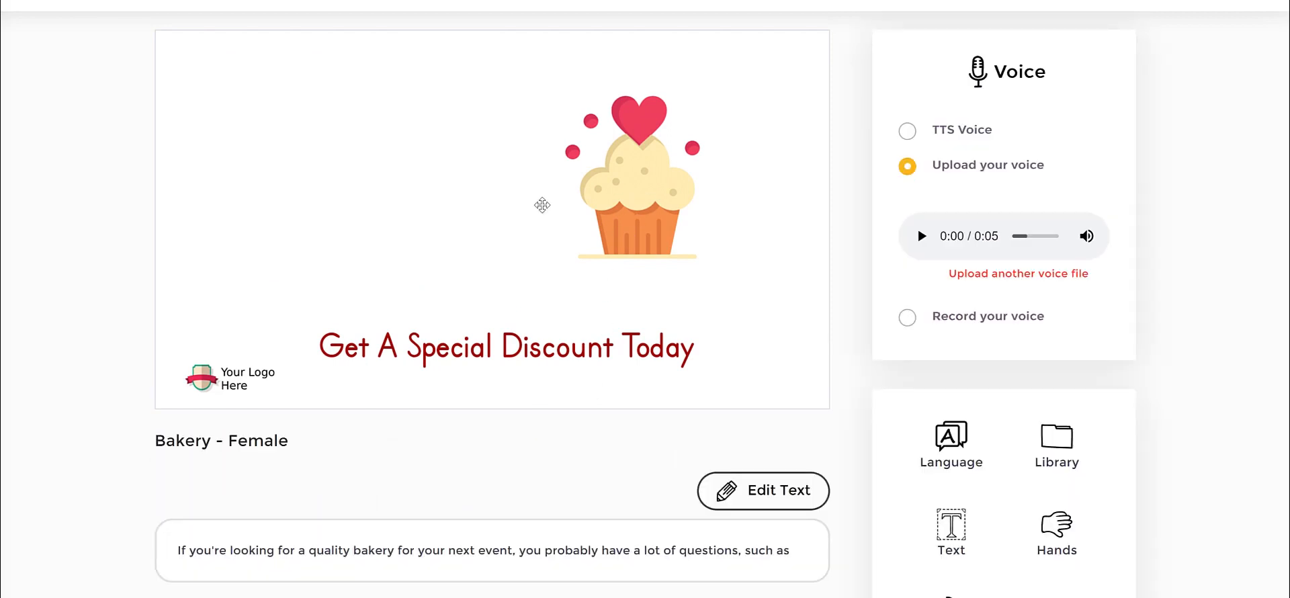
left_click_drag(542, 205, 433, 210)
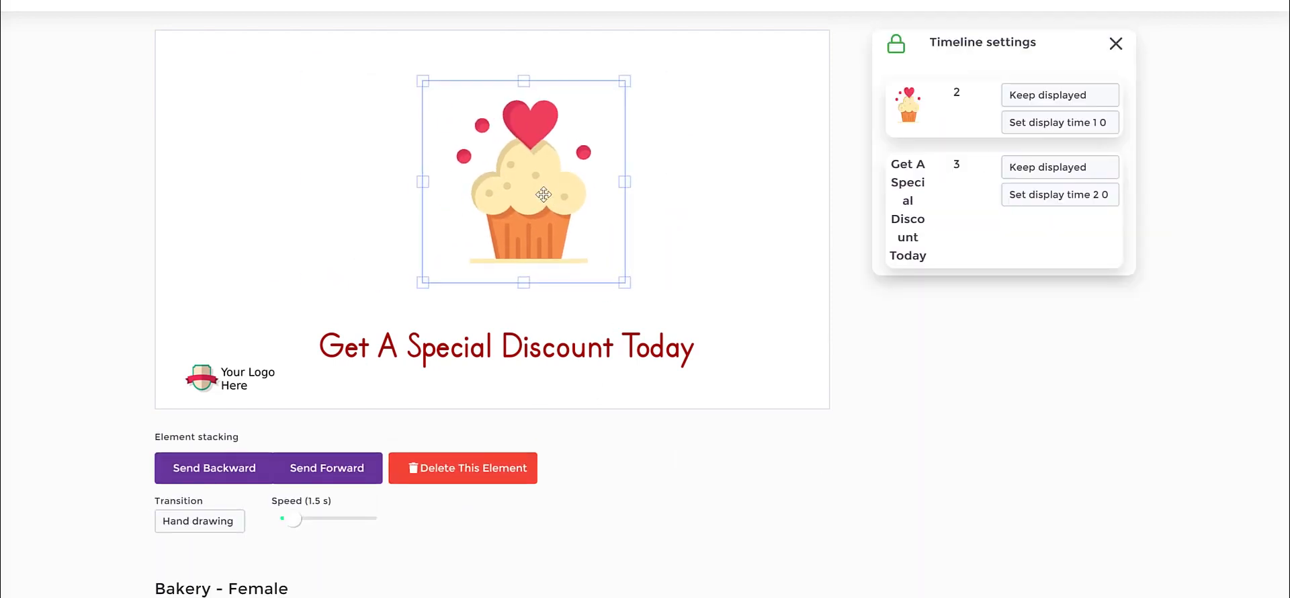
Set the cupcake's transition to Slide from left and preview the scene.
left_click(240, 528)
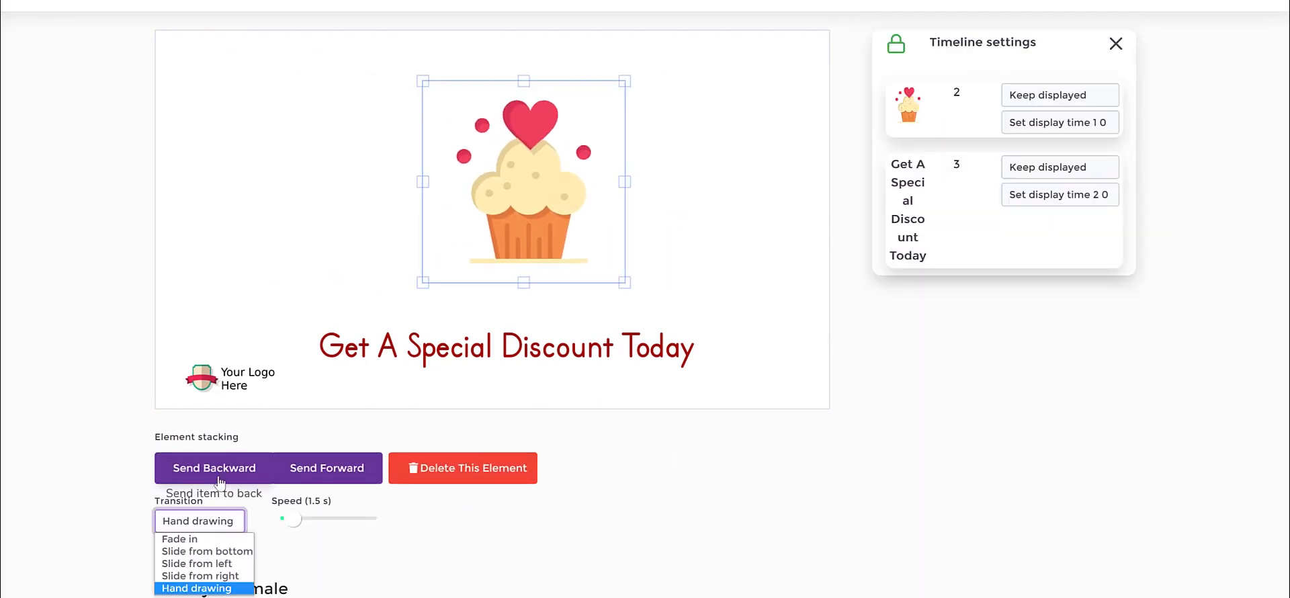
left_click(227, 565)
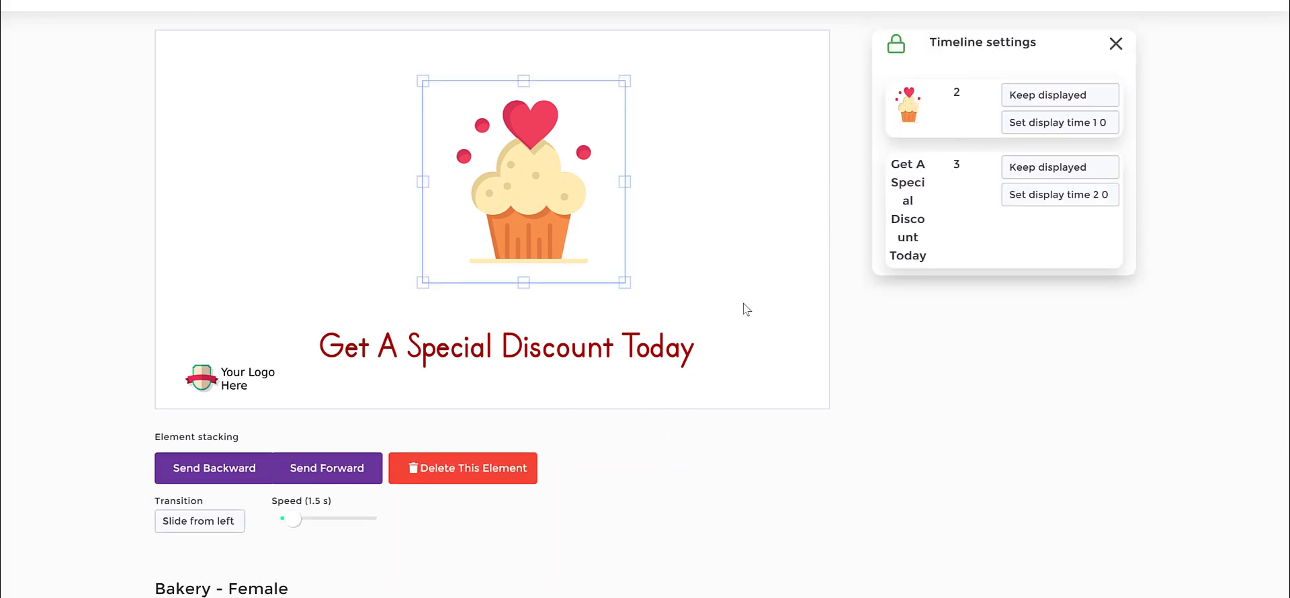
scroll(860, 141, "up", 3)
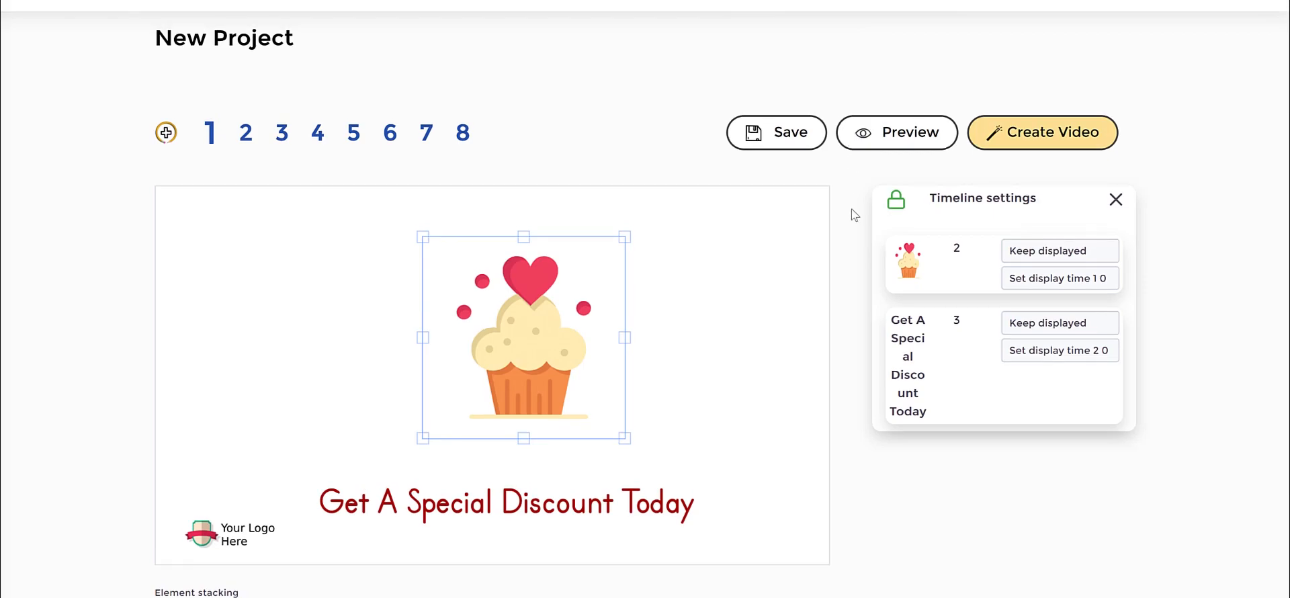
left_click(894, 138)
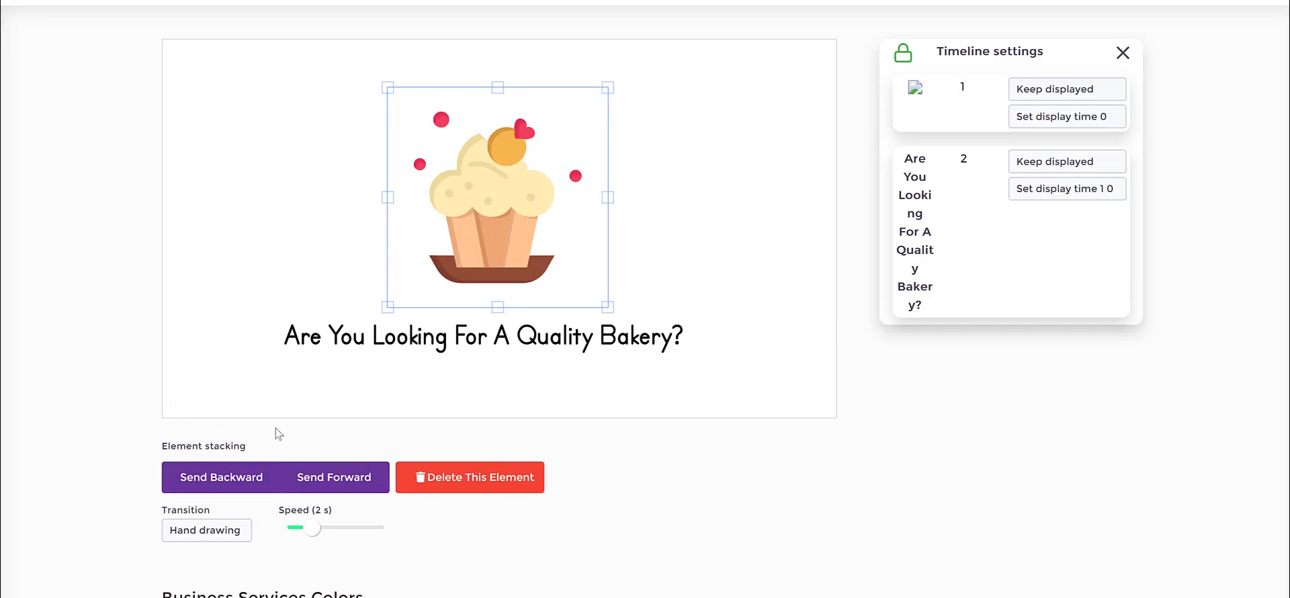
Look through the transition options of the cupcake in the Business Services Colors project, keeping Hand drawing.
left_click(208, 535)
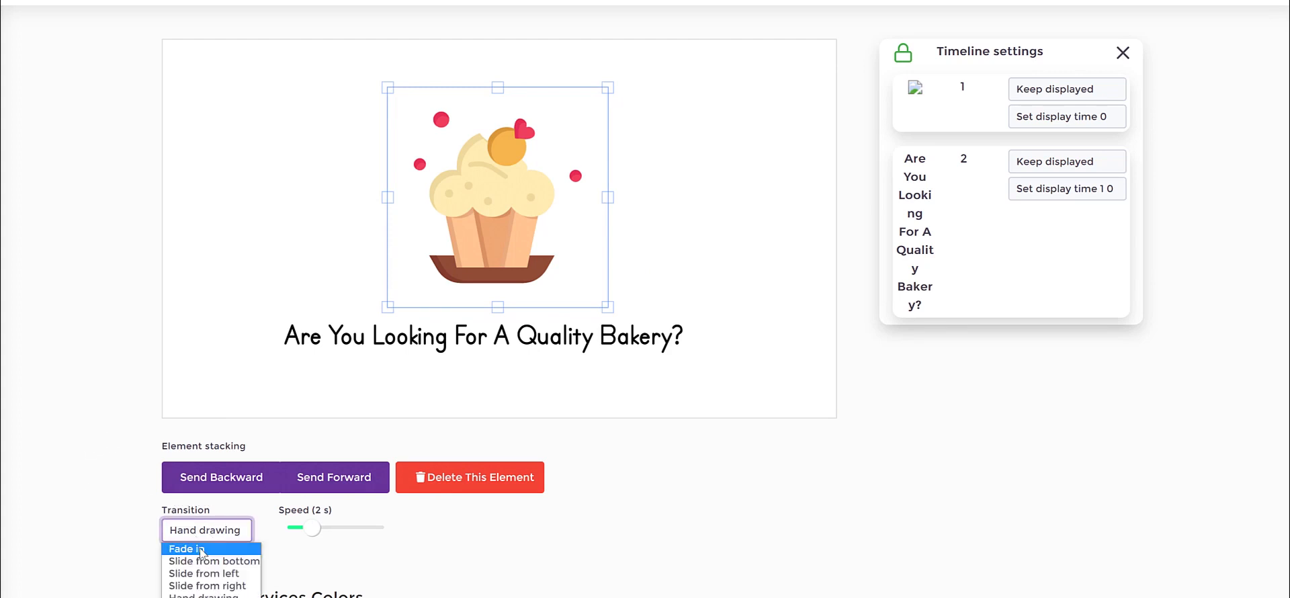
left_click(118, 451)
scroll(836, 343, "down", 4)
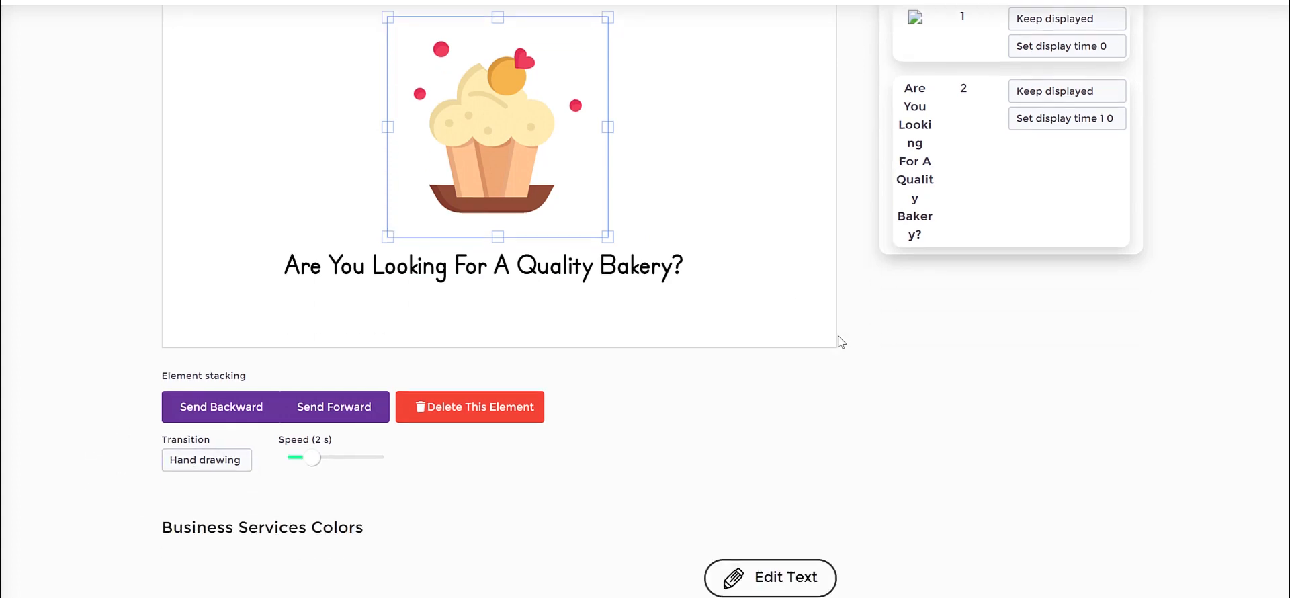
scroll(834, 347, "up", 1)
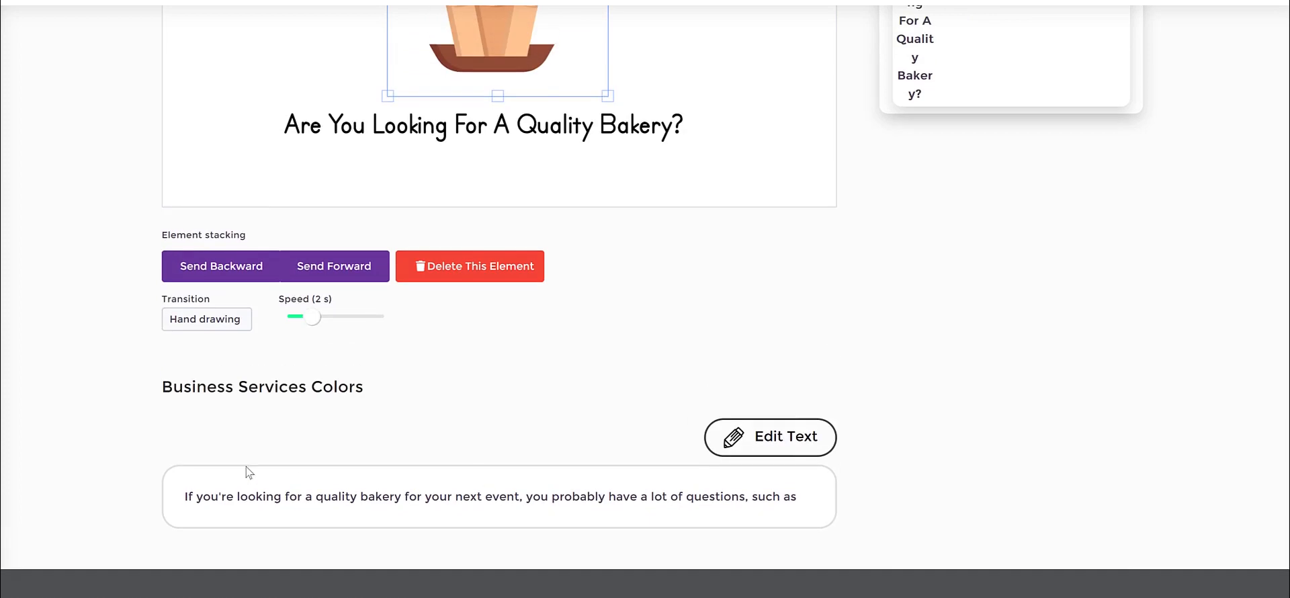
Read through the scene's script text about finding a quality bakery.
left_click_drag(174, 506, 805, 499)
double_click(244, 496)
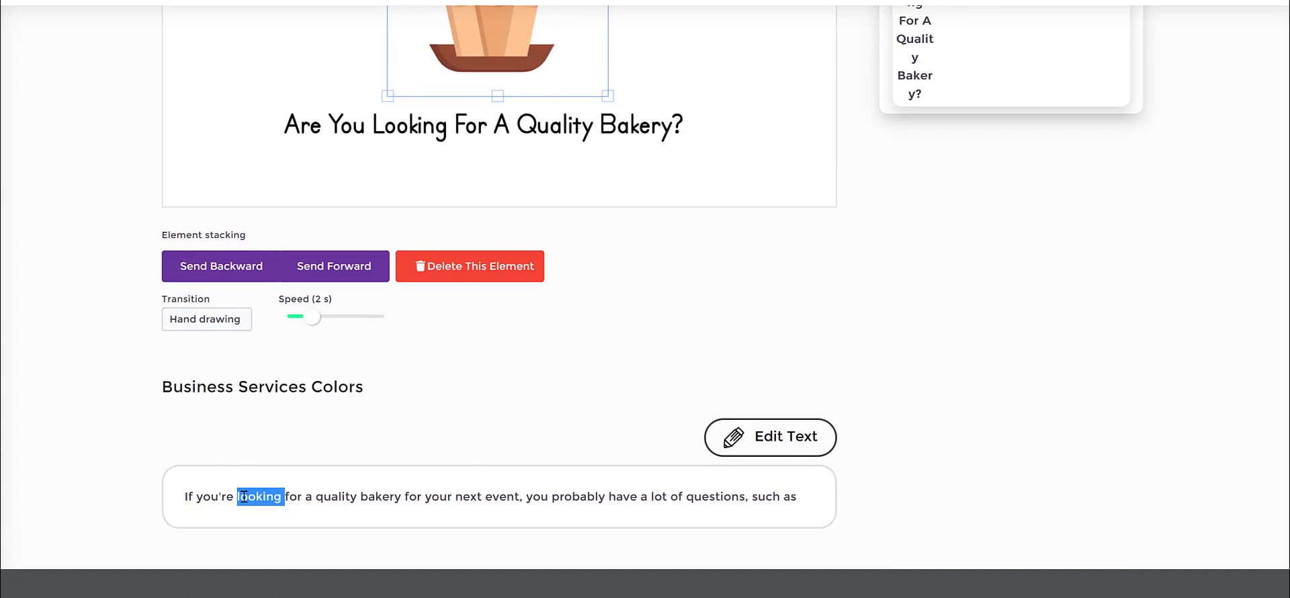
double_click(718, 499)
left_click(796, 498)
left_click_drag(184, 497, 529, 498)
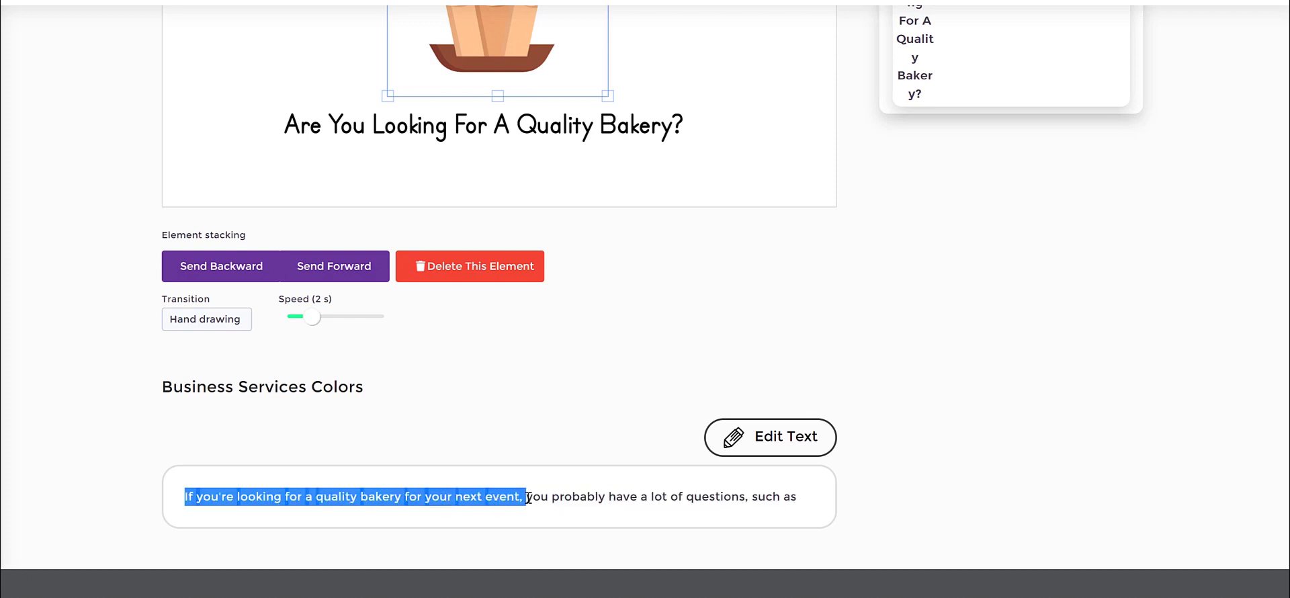
left_click(893, 467)
Open the scene's script for editing, review its text and cancel the edit.
left_click(780, 445)
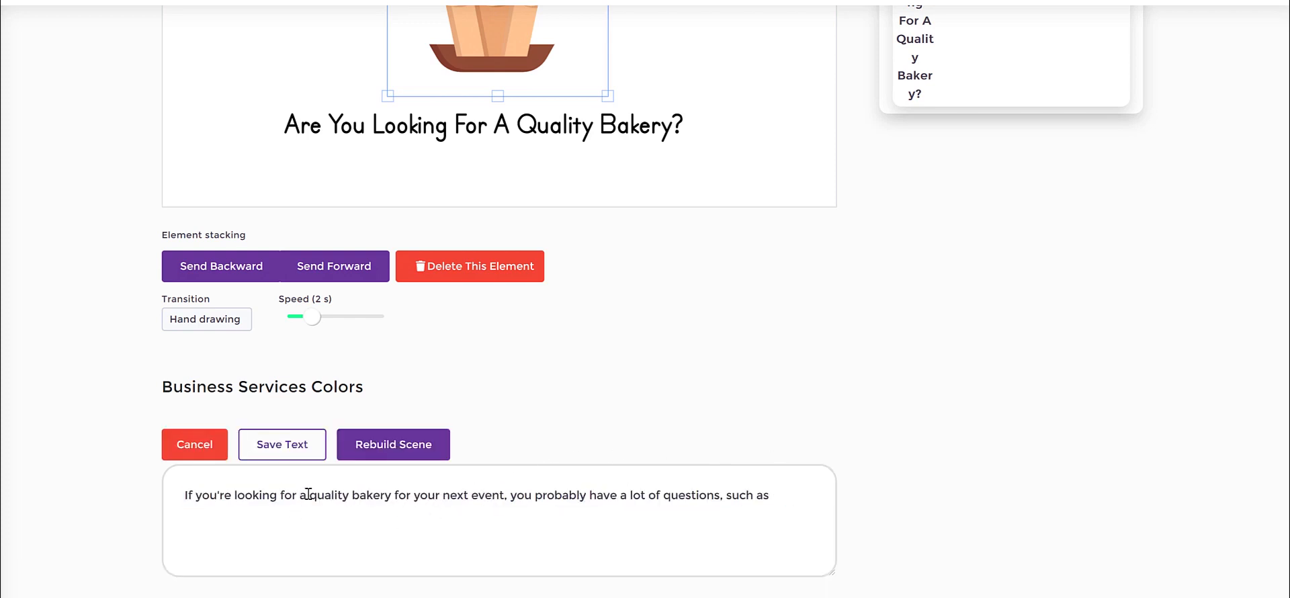
left_click_drag(221, 496, 799, 495)
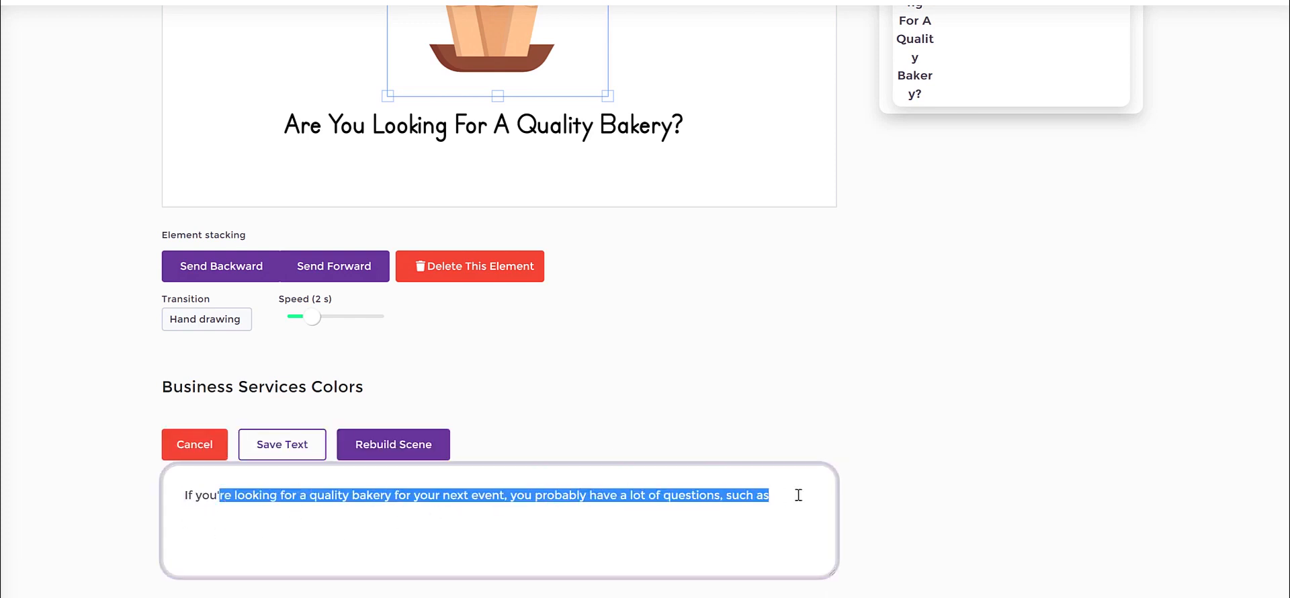
left_click(797, 496)
left_click(868, 364)
left_click(205, 444)
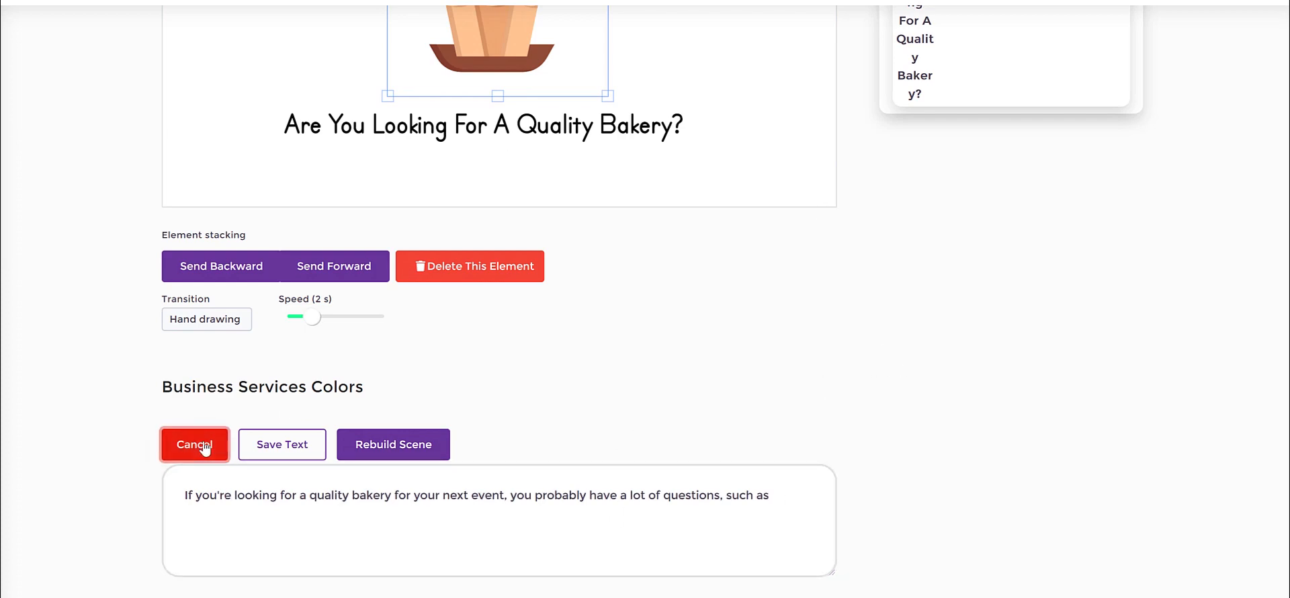
scroll(882, 392, "up", 5)
scroll(882, 393, "up", 1)
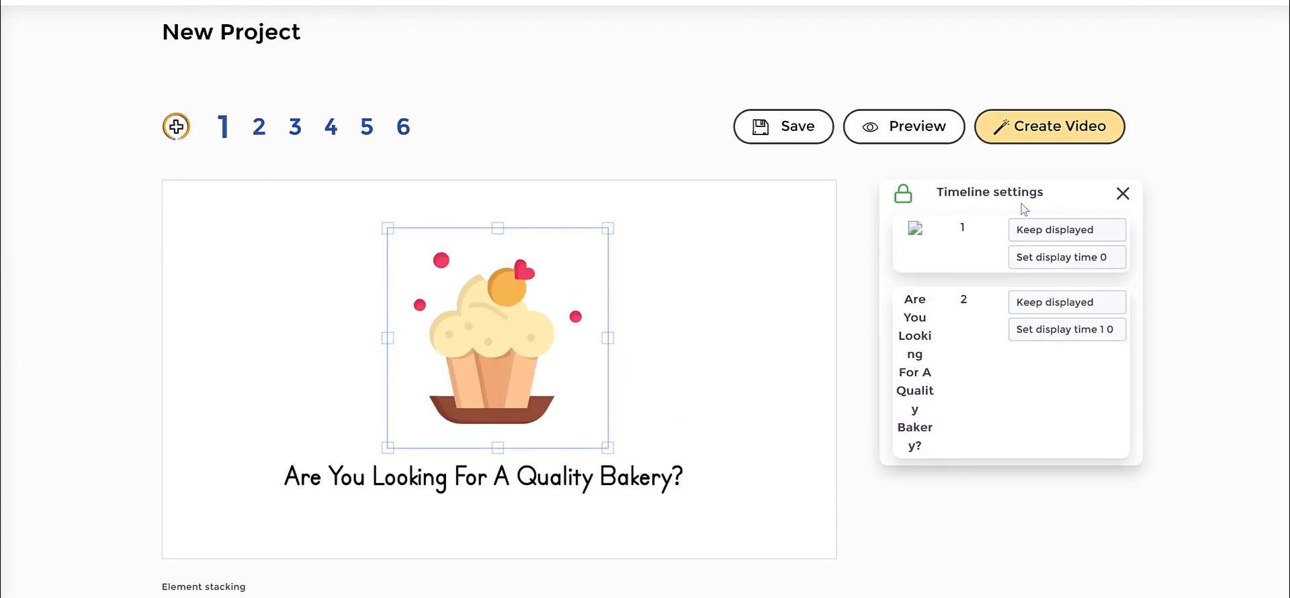
Deselect the cupcake and look through the available TTS voices, keeping English UK - Harry (Male).
left_click(785, 289)
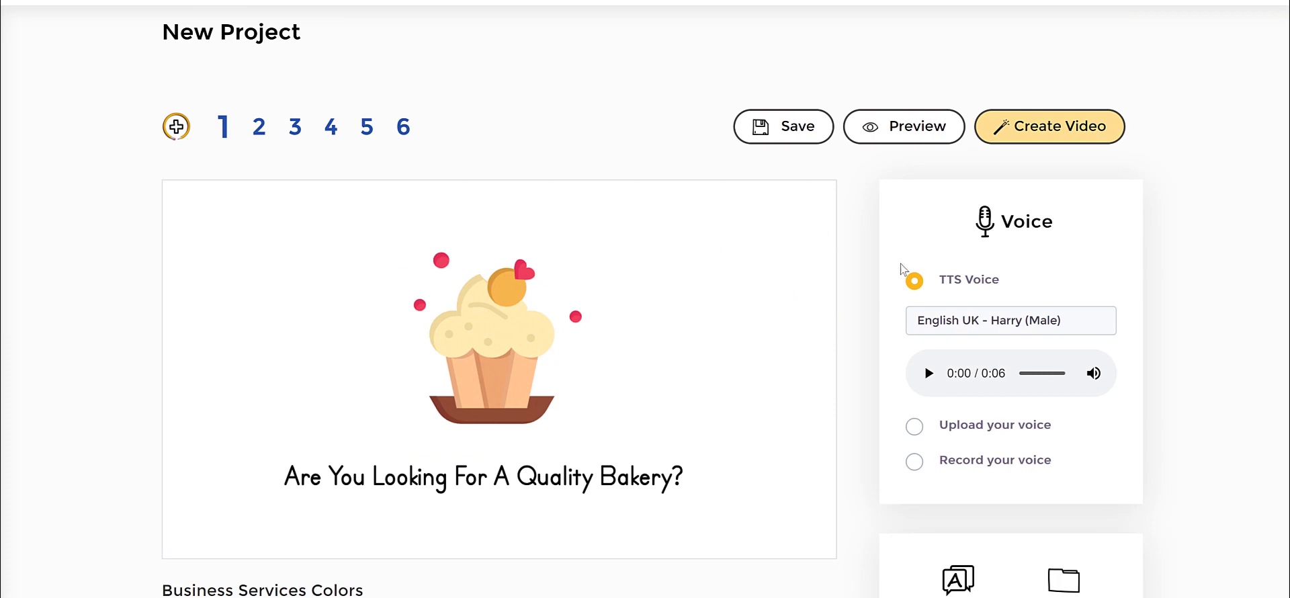
left_click(1003, 320)
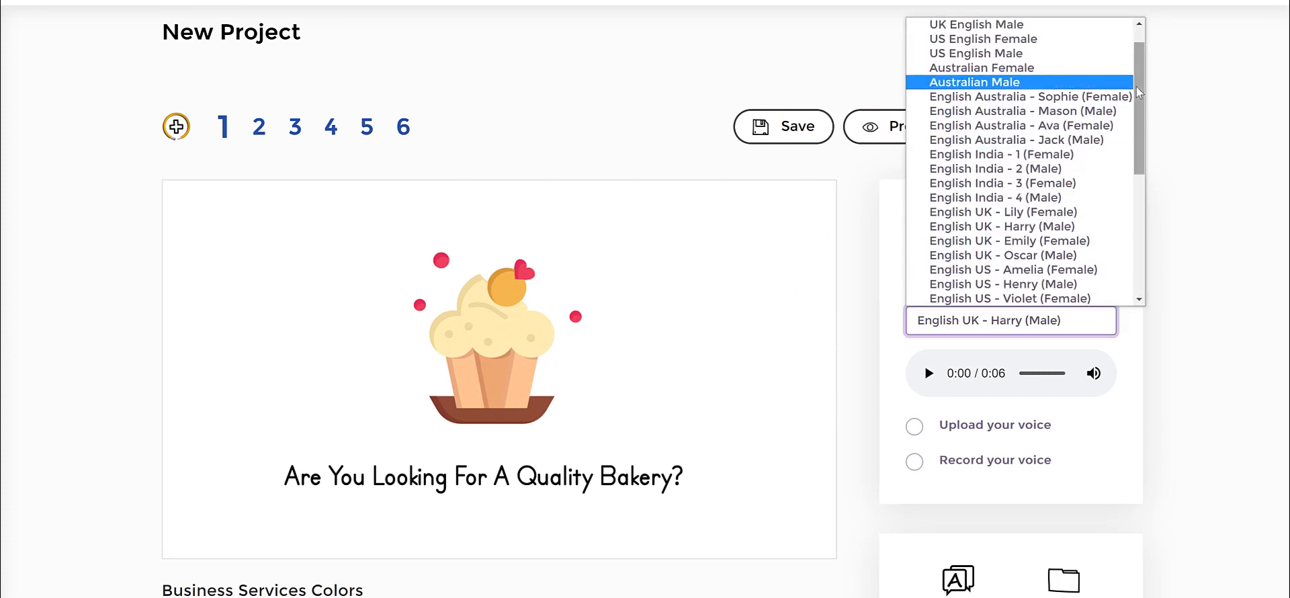
mouse_move(1136, 87)
left_mouse_down()
mouse_move(1136, 98)
mouse_move(1136, 62)
mouse_move(1134, 78)
left_mouse_up()
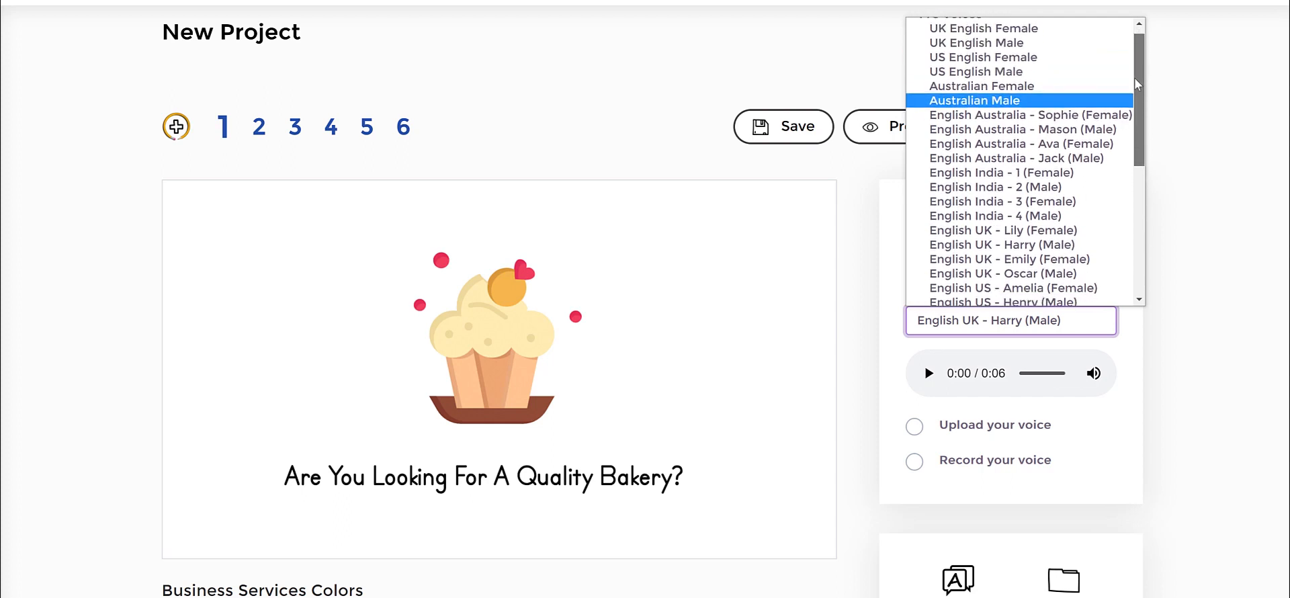
left_click(1240, 207)
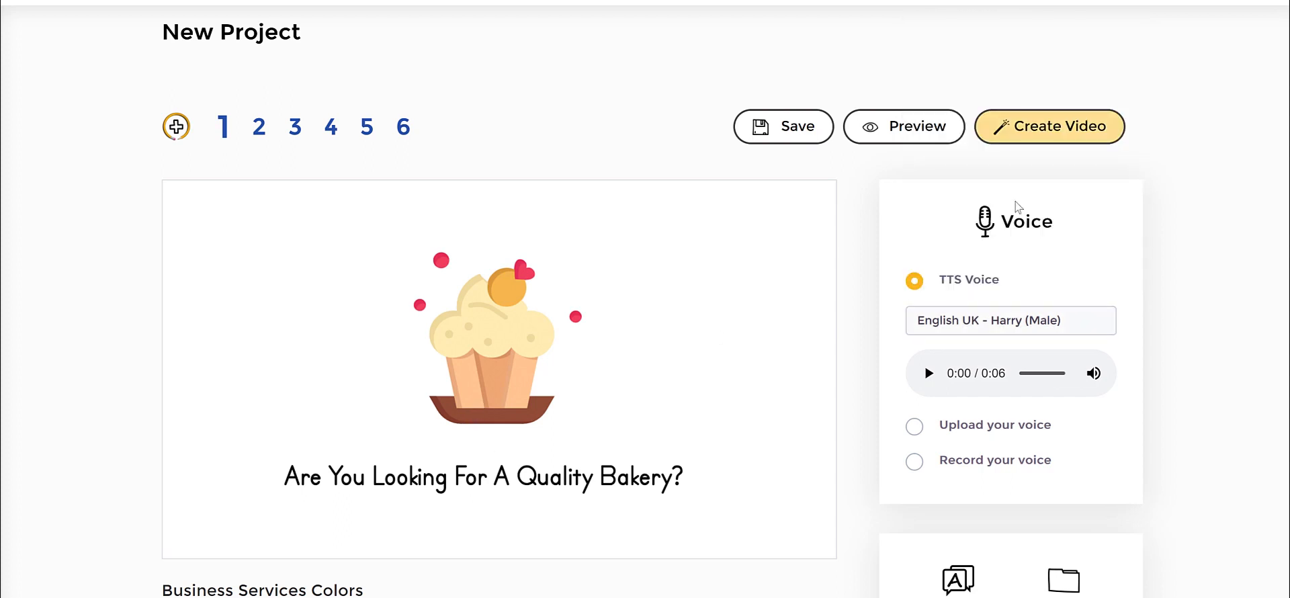
Check the Upload your voice and Record your voice options and return to TTS Voice.
left_click(916, 434)
left_click(914, 468)
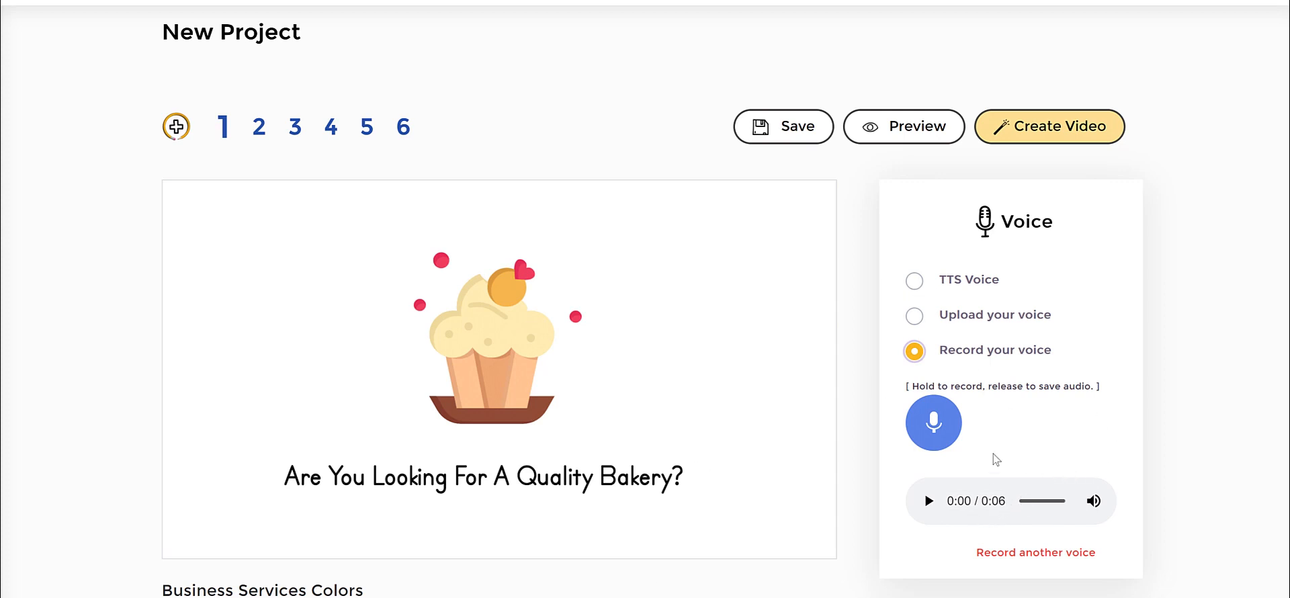
left_click(914, 281)
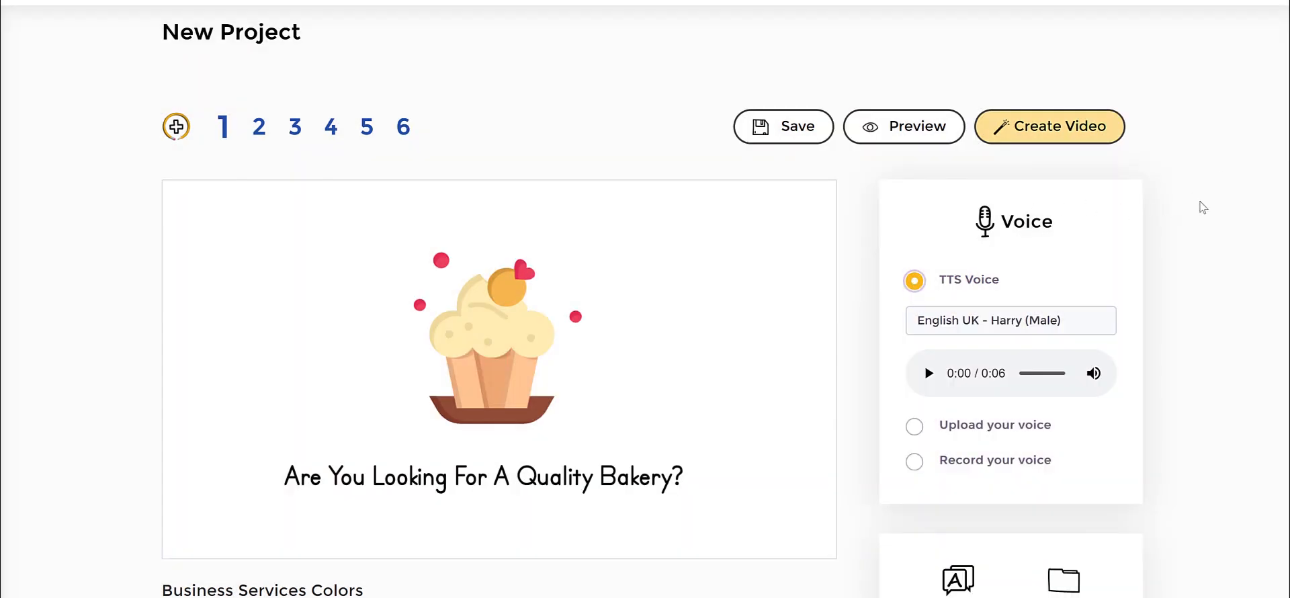
Set the project's speech language to Spanish with Auto Translation enabled and update the setting.
scroll(1203, 207, "down", 4)
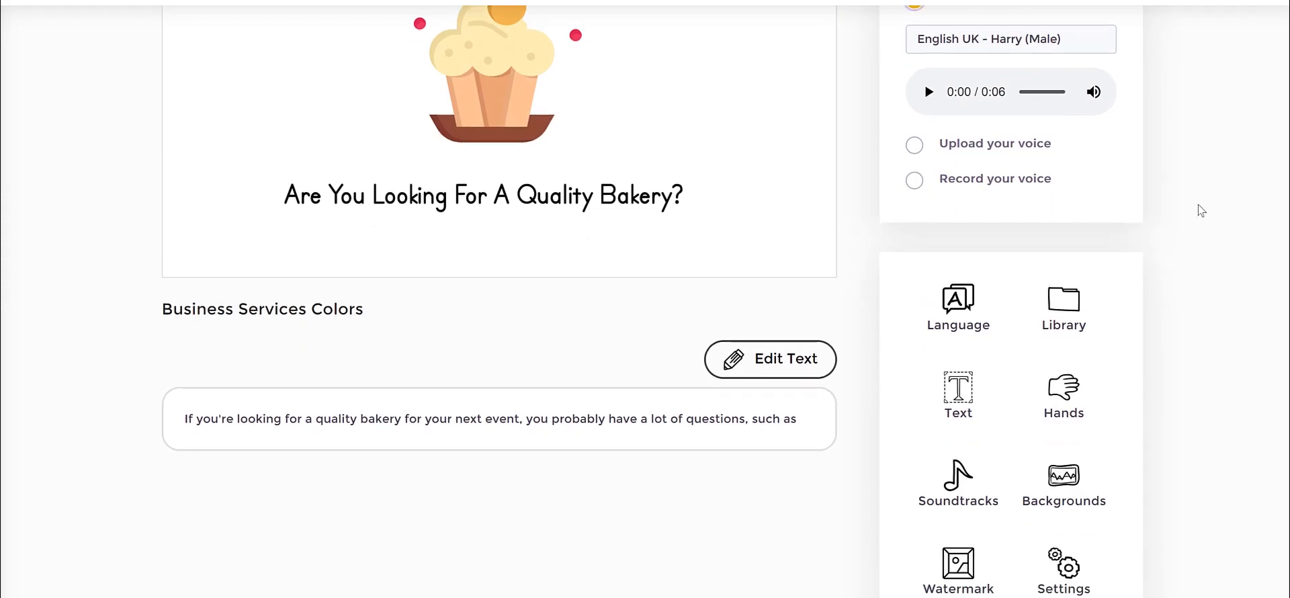
left_click(966, 240)
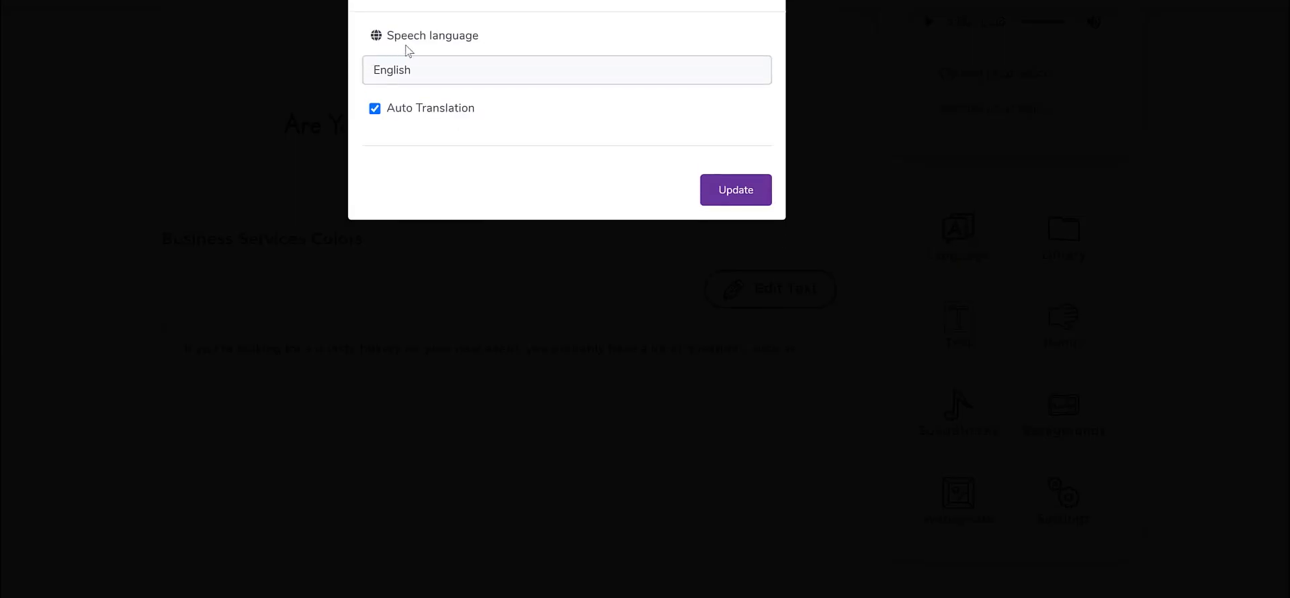
left_click_drag(395, 37, 490, 38)
left_click(477, 79)
scroll(481, 148, "down", 2)
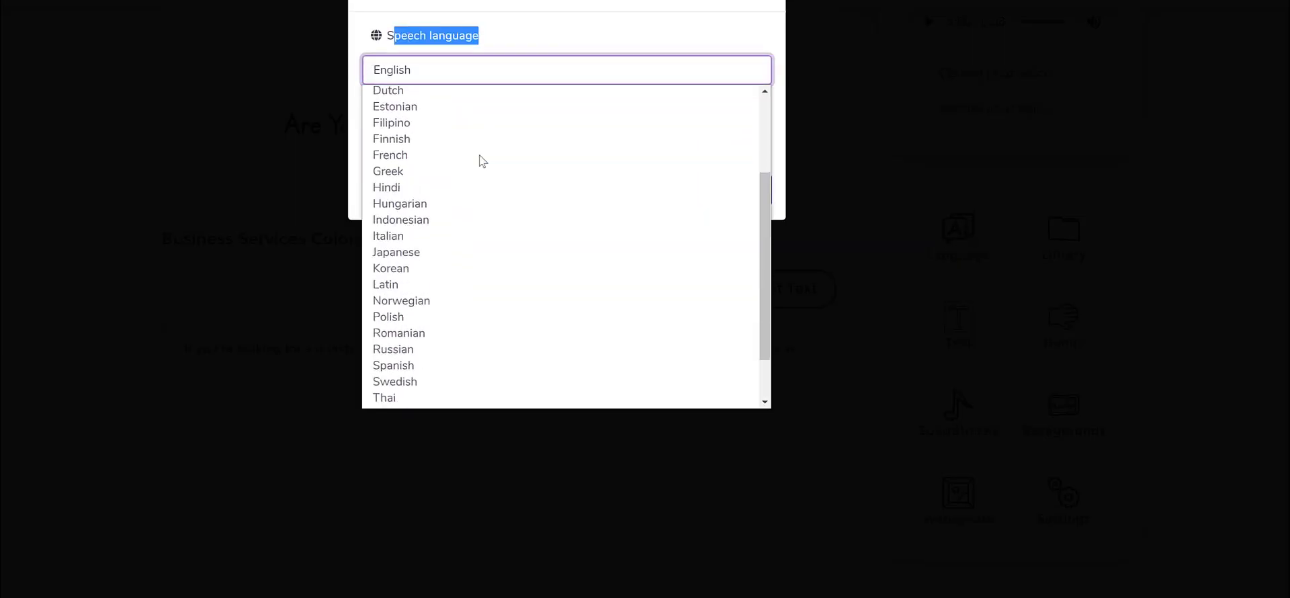
scroll(473, 195, "down", 2)
scroll(470, 228, "up", 3)
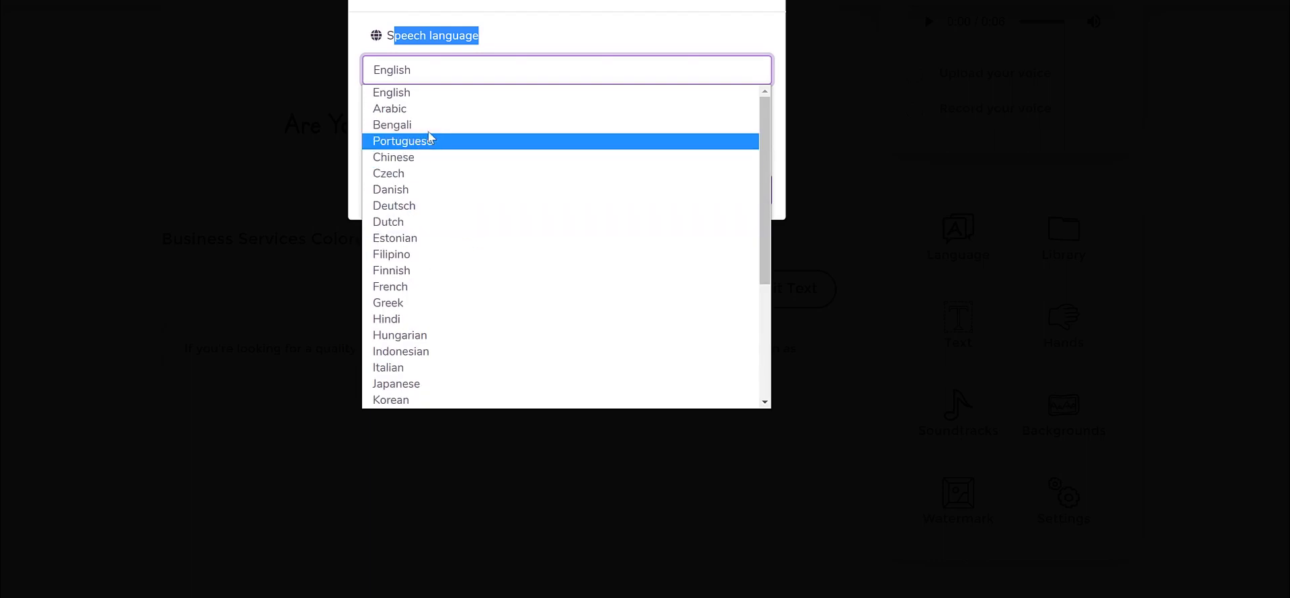
scroll(492, 252, "down", 2)
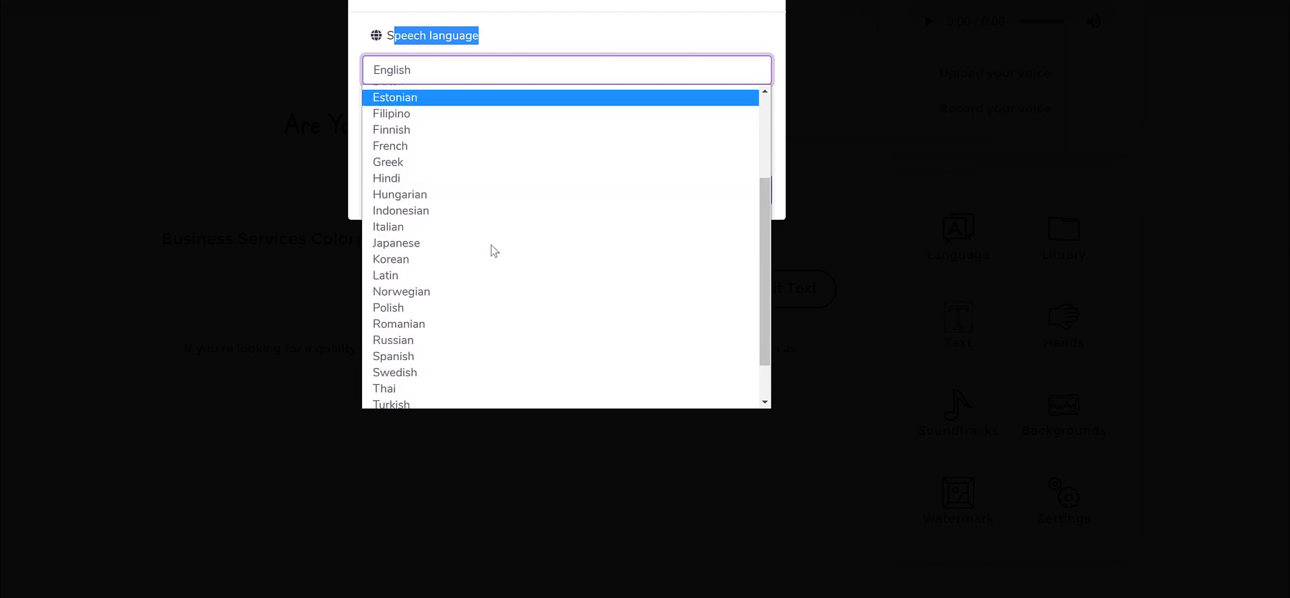
left_click(436, 364)
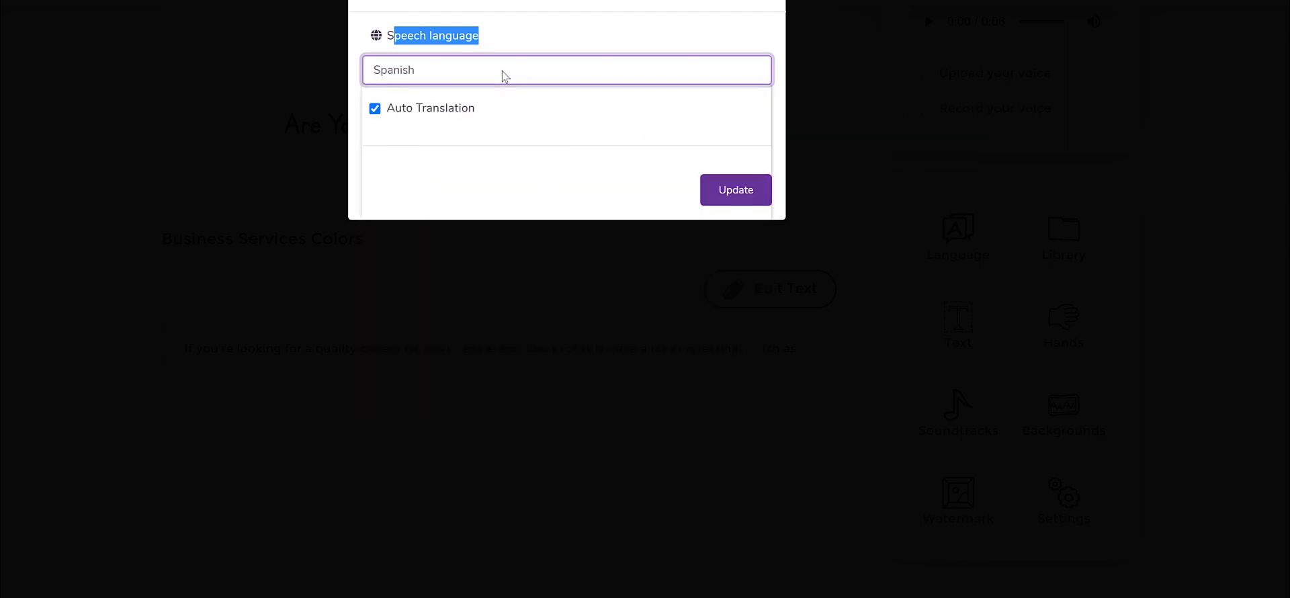
left_click(474, 81)
left_click(533, 45)
left_click(757, 193)
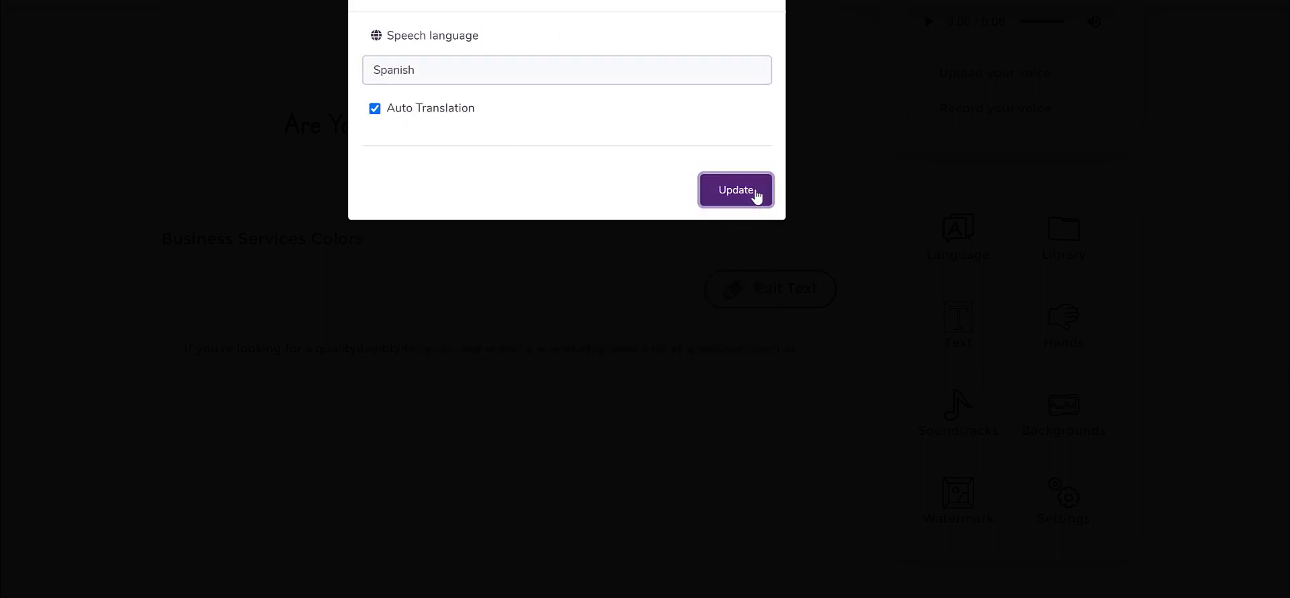
Check the updated voice settings and read the translated Spanish script of the first scene.
scroll(357, 393, "down", 2)
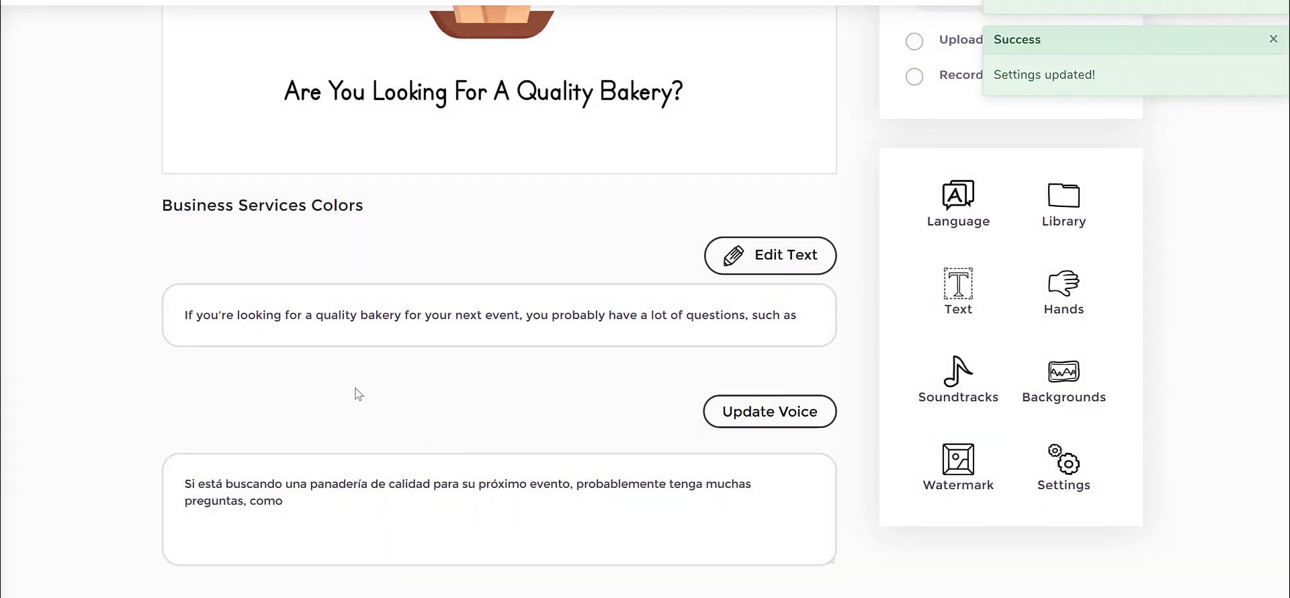
scroll(727, 349, "up", 4)
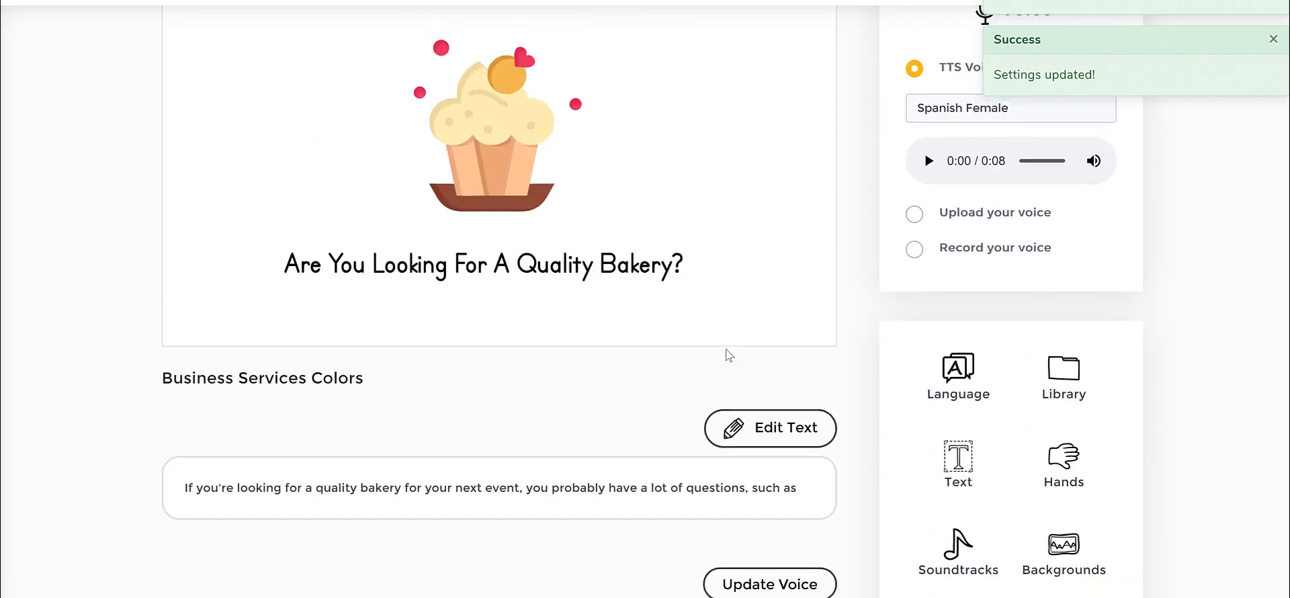
scroll(726, 349, "down", 4)
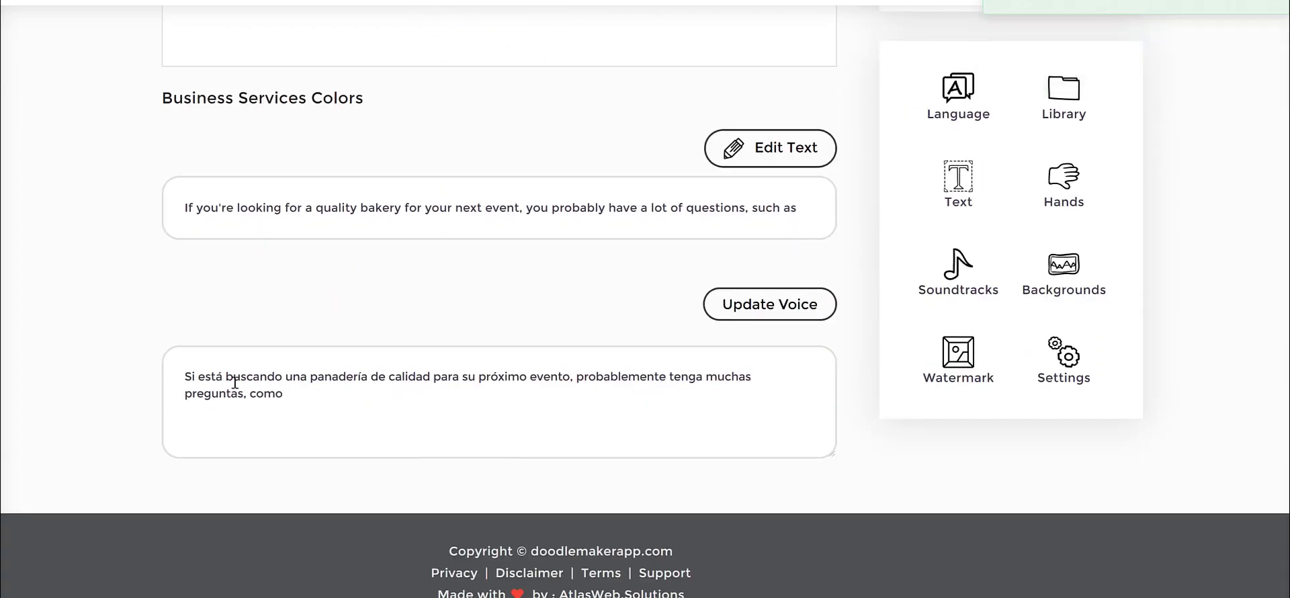
left_click_drag(205, 379, 400, 386)
left_click(401, 387)
Look through the available Spanish TTS voices, keeping Spanish Female.
scroll(1103, 329, "up", 3)
left_click(1020, 47)
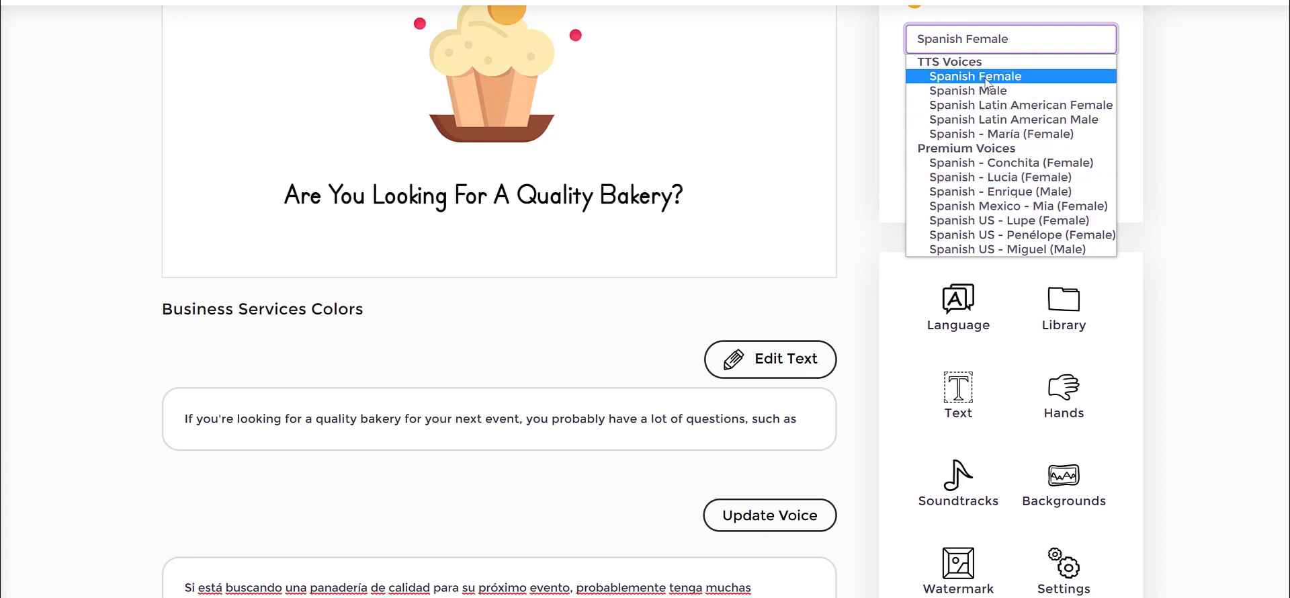
left_click(1194, 64)
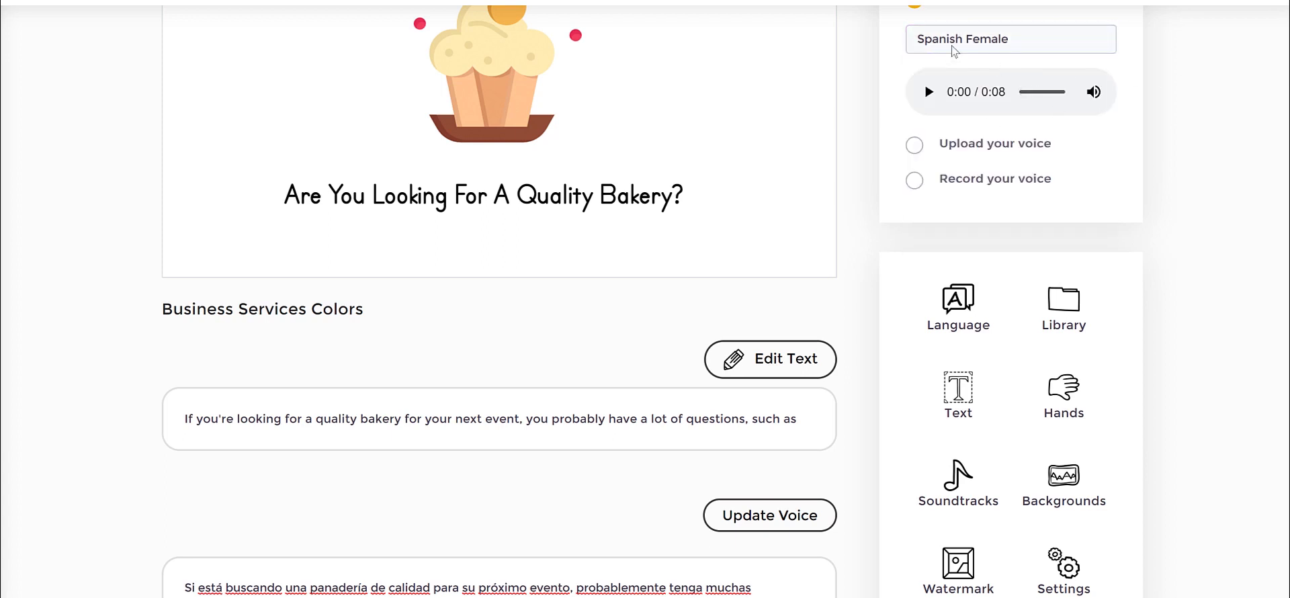
scroll(1176, 123, "up", 2)
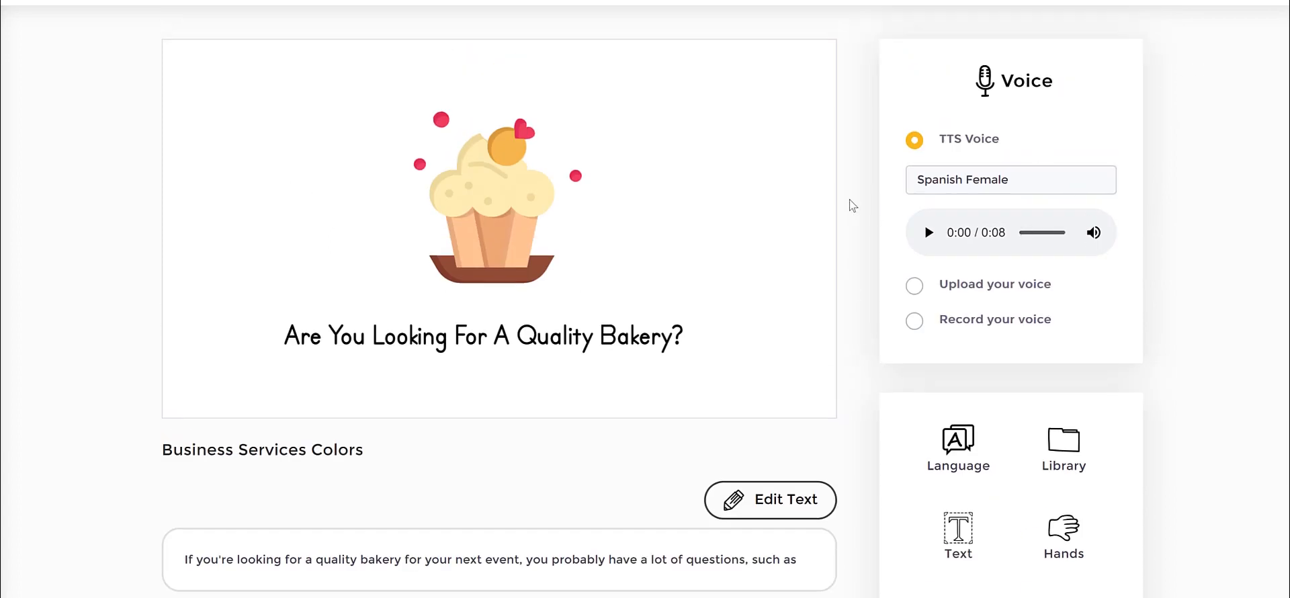
Look over the available drawing hands and close the selection without choosing another one.
scroll(1223, 195, "down", 1)
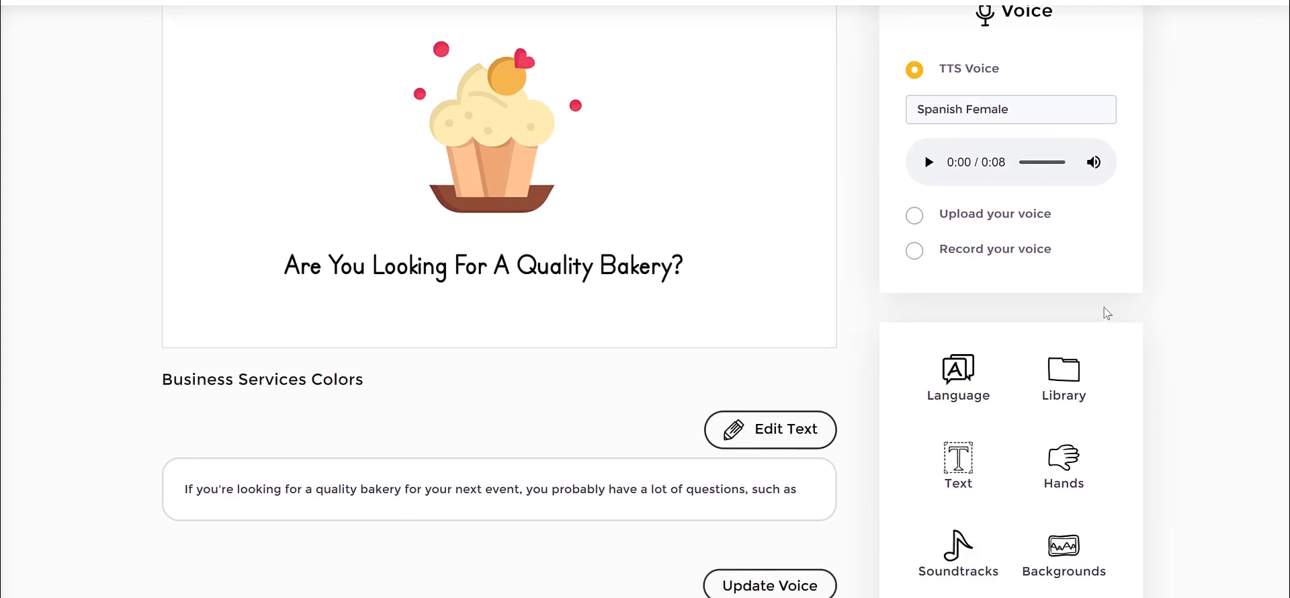
scroll(1107, 313, "down", 2)
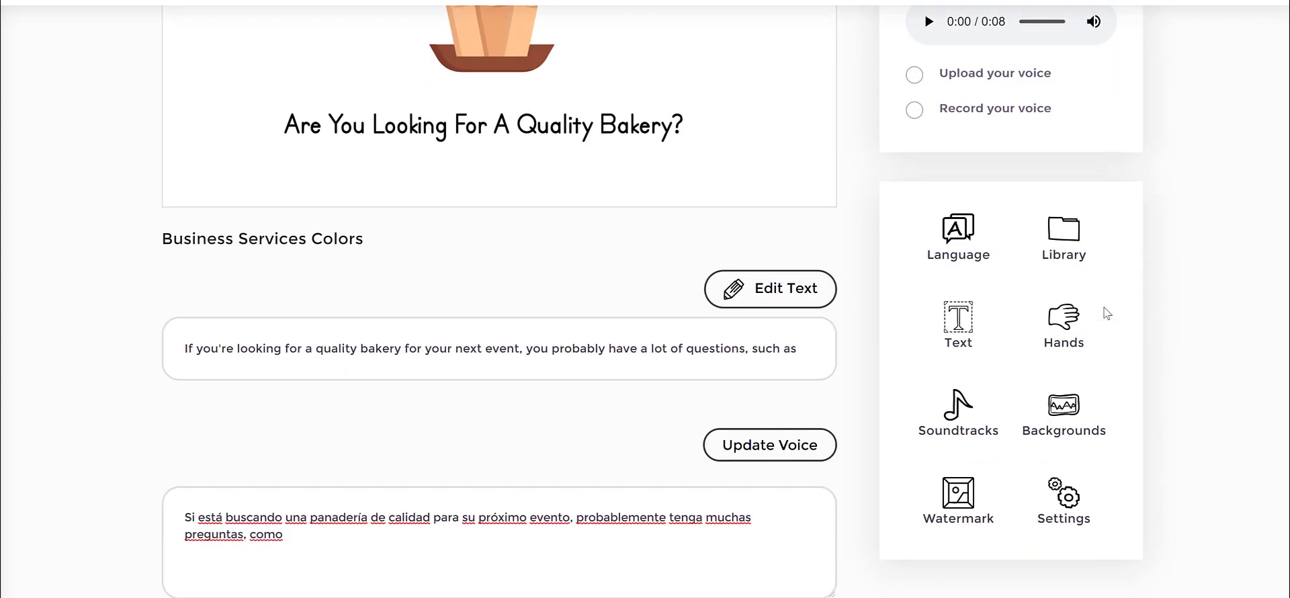
left_click(1062, 329)
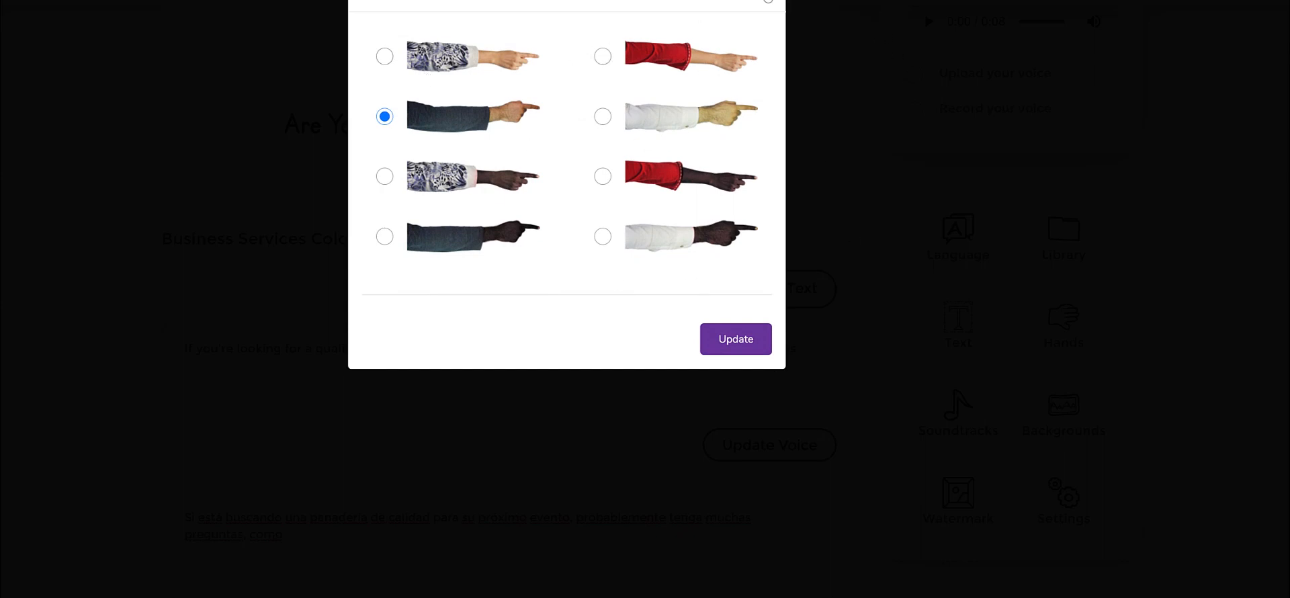
left_click(1250, 359)
Look through the list of soundtracks and close it without selecting one.
left_click(949, 417)
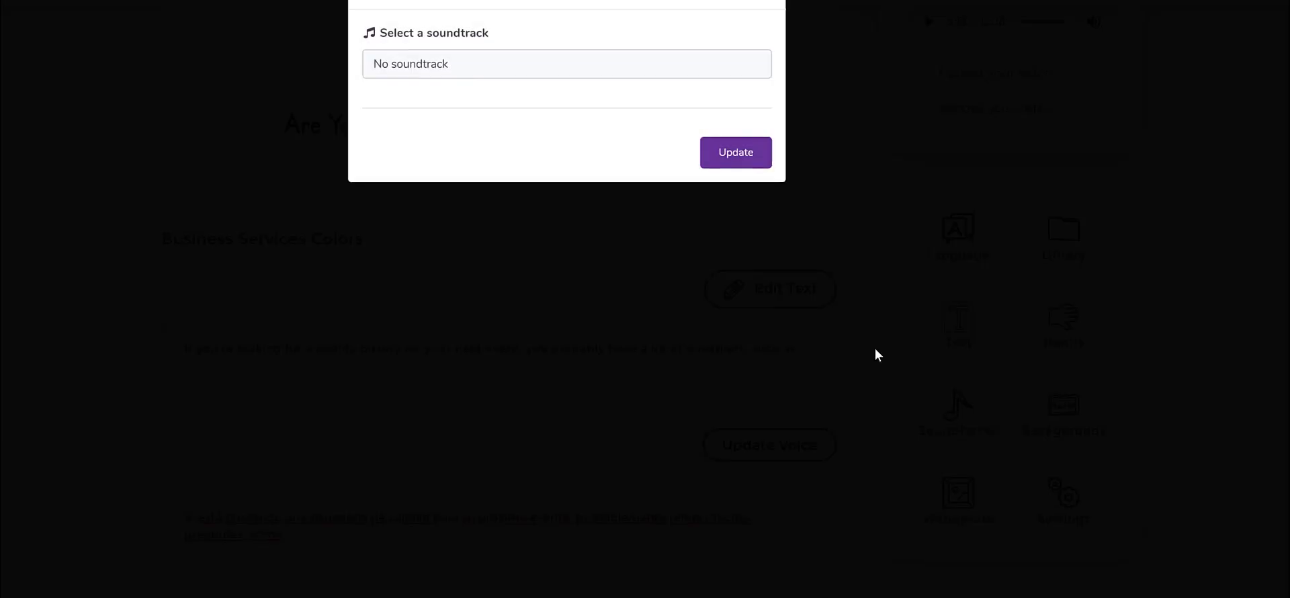
left_click(473, 66)
scroll(470, 242, "down", 4)
scroll(475, 261, "up", 5)
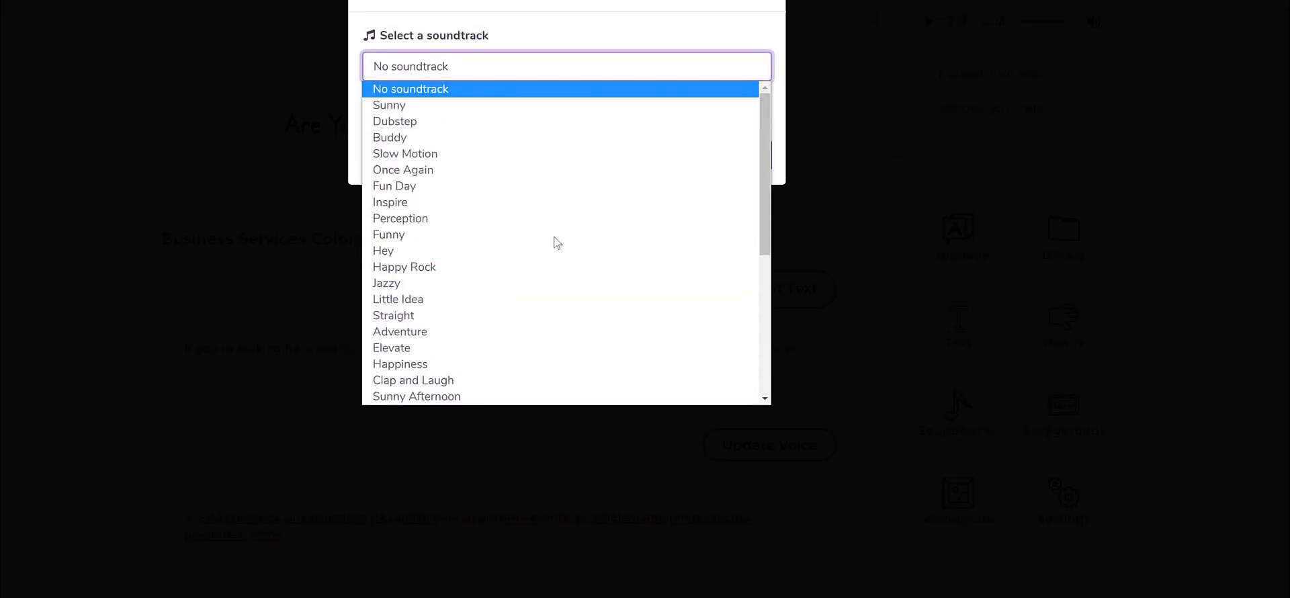
scroll(557, 243, "down", 4)
left_click(771, 4)
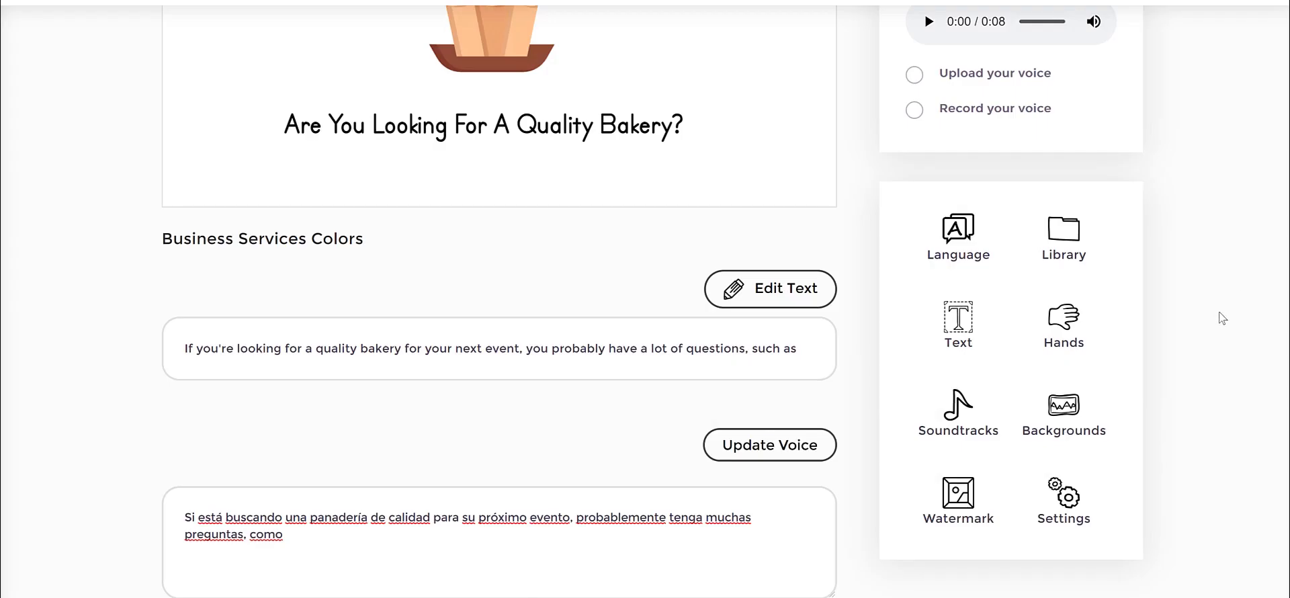
Examine the scene's background options, including Image, and return to the main tools.
left_click(1068, 418)
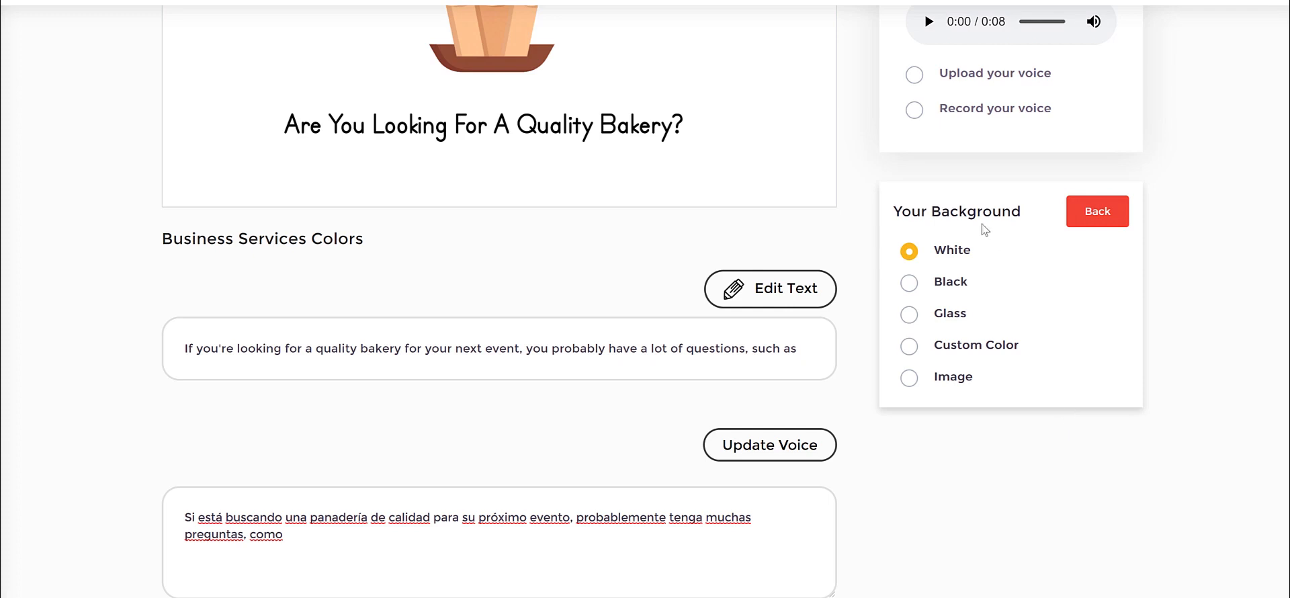
left_click_drag(922, 219, 1000, 217)
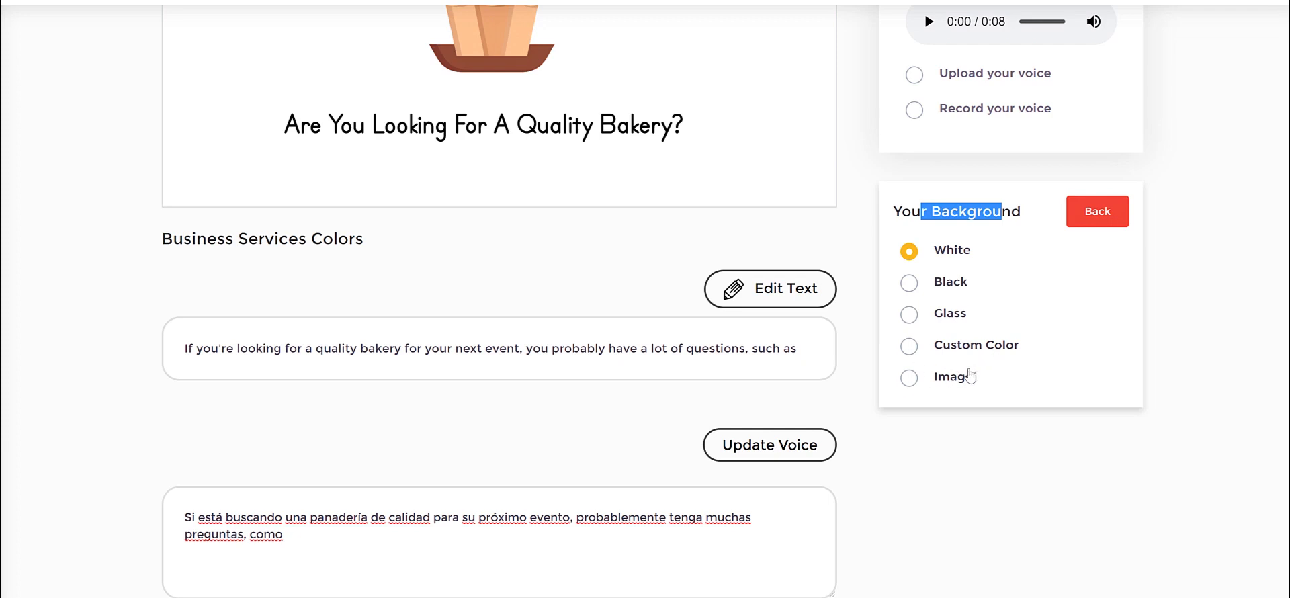
left_click_drag(998, 394, 925, 390)
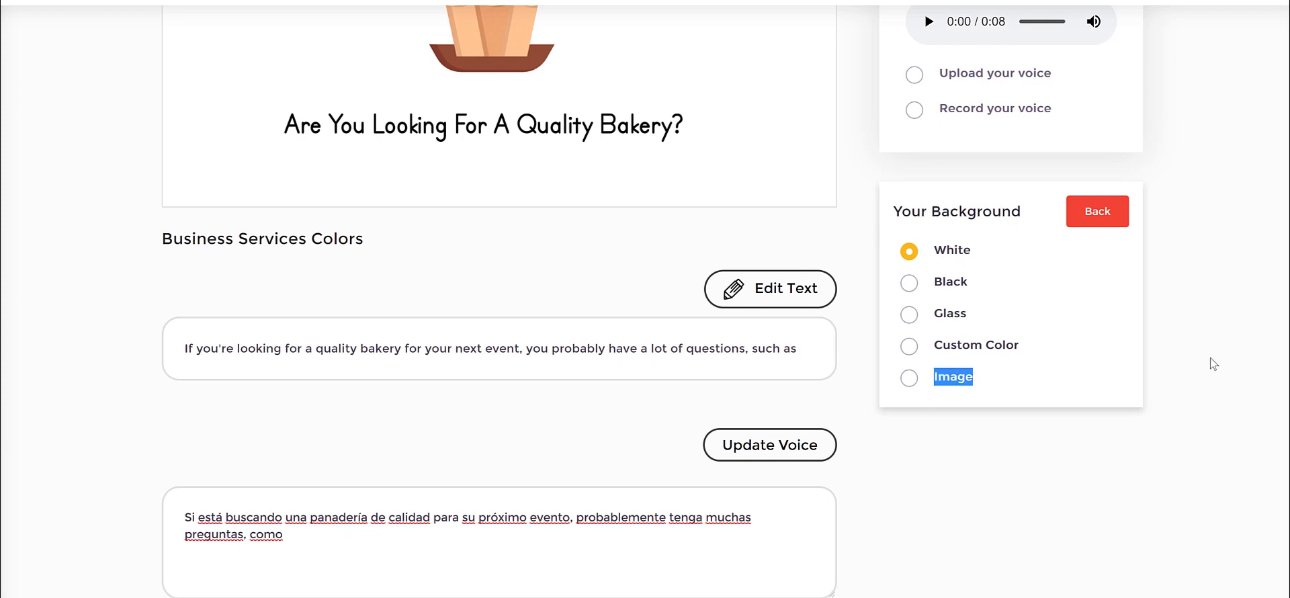
left_click(1195, 337)
scroll(1149, 319, "up", 1)
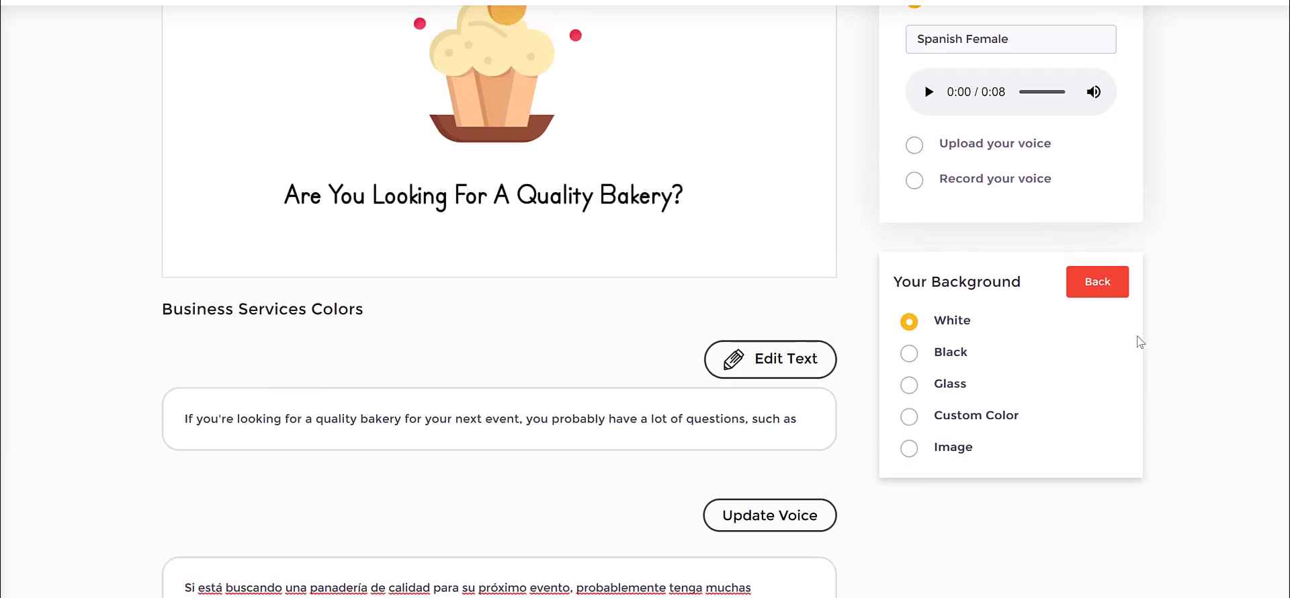
left_click(1106, 272)
Add the "Your Logo Here" image as a watermark, shrunk and placed in the scene's lower-left corner.
scroll(1176, 342, "down", 1)
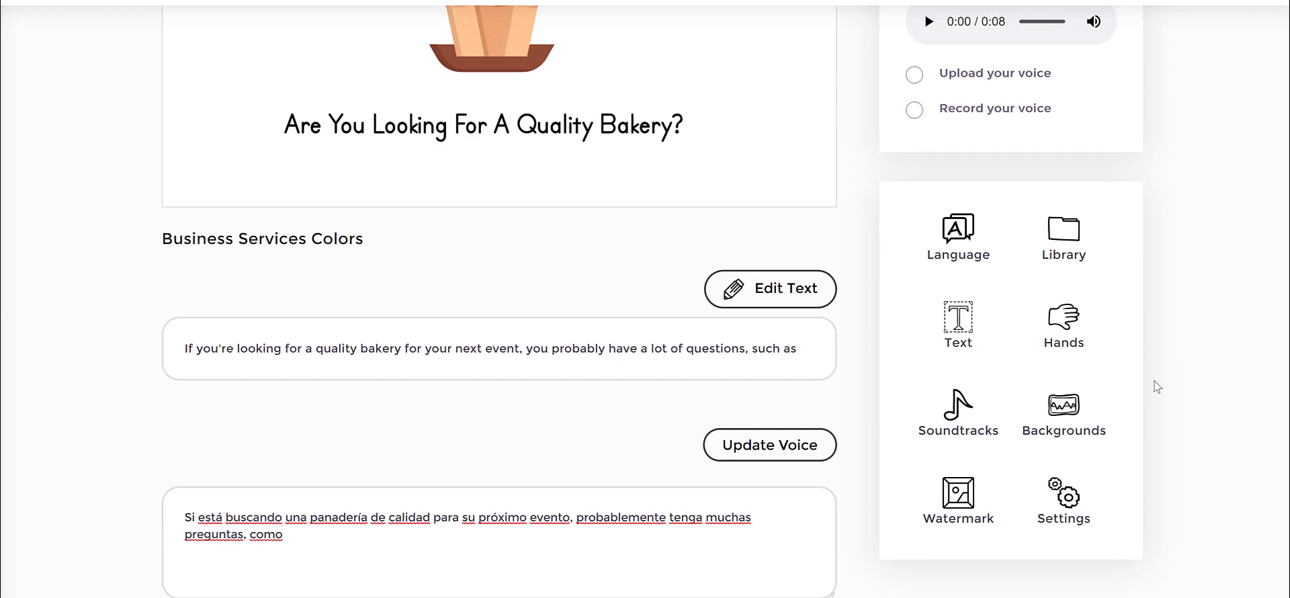
left_click(953, 497)
scroll(902, 231, "up", 4)
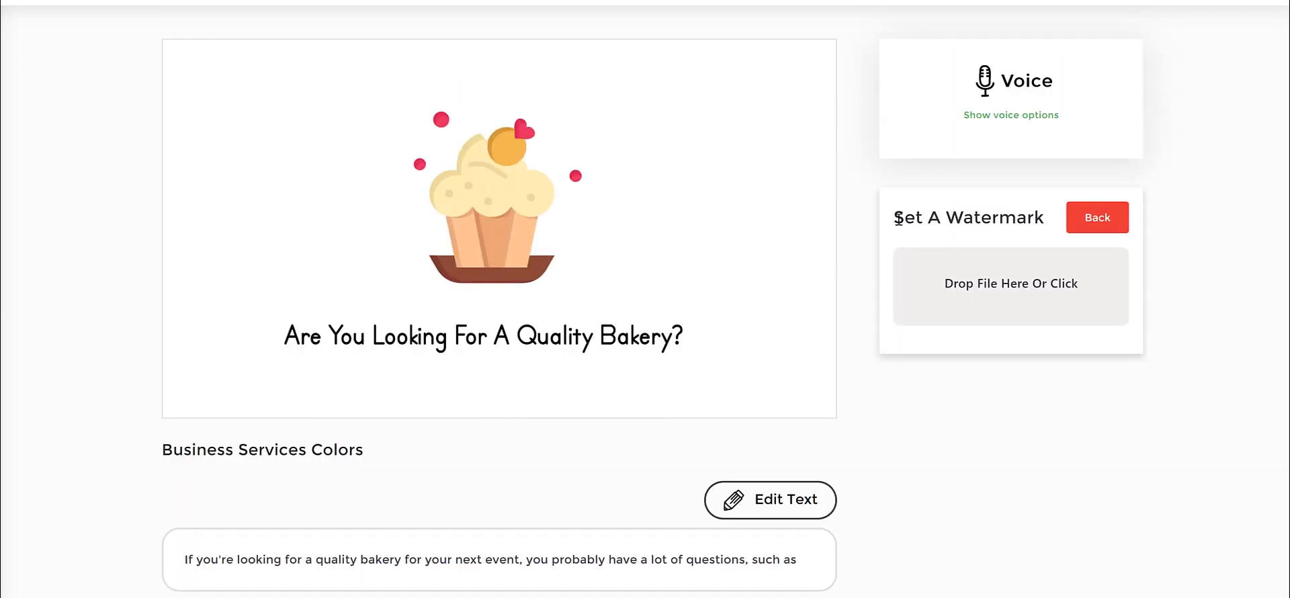
left_click_drag(899, 216, 1045, 217)
left_click(1033, 220)
left_click_drag(269, 153, 303, 182)
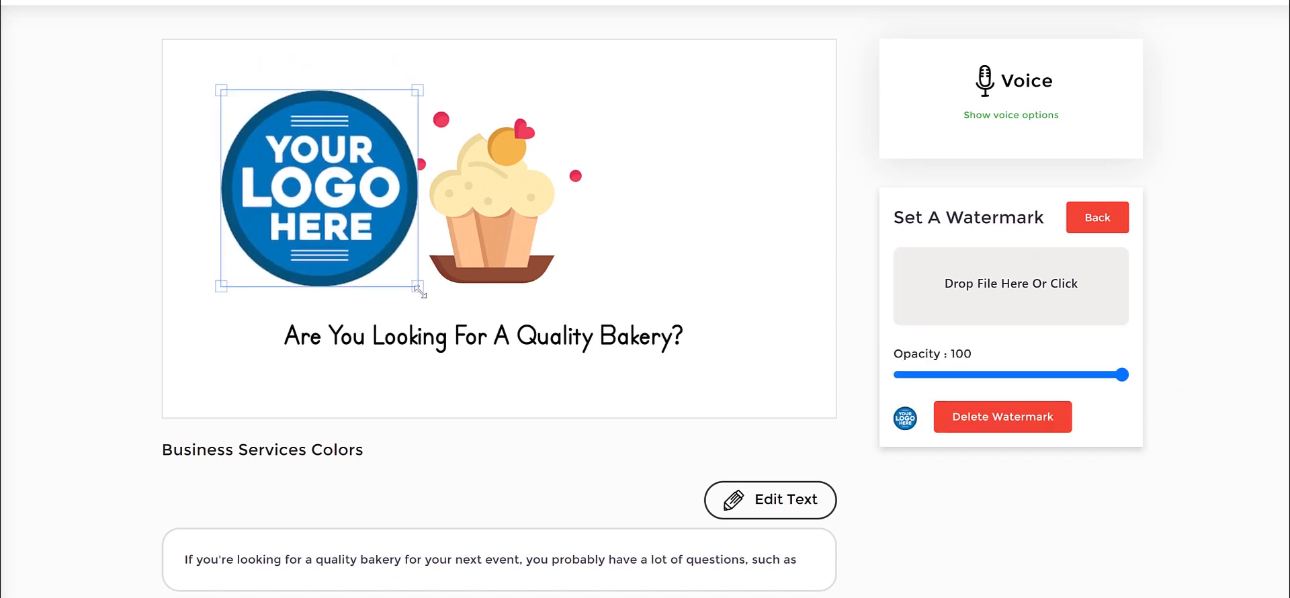
left_click_drag(417, 287, 219, 370)
left_click_drag(240, 406, 233, 381)
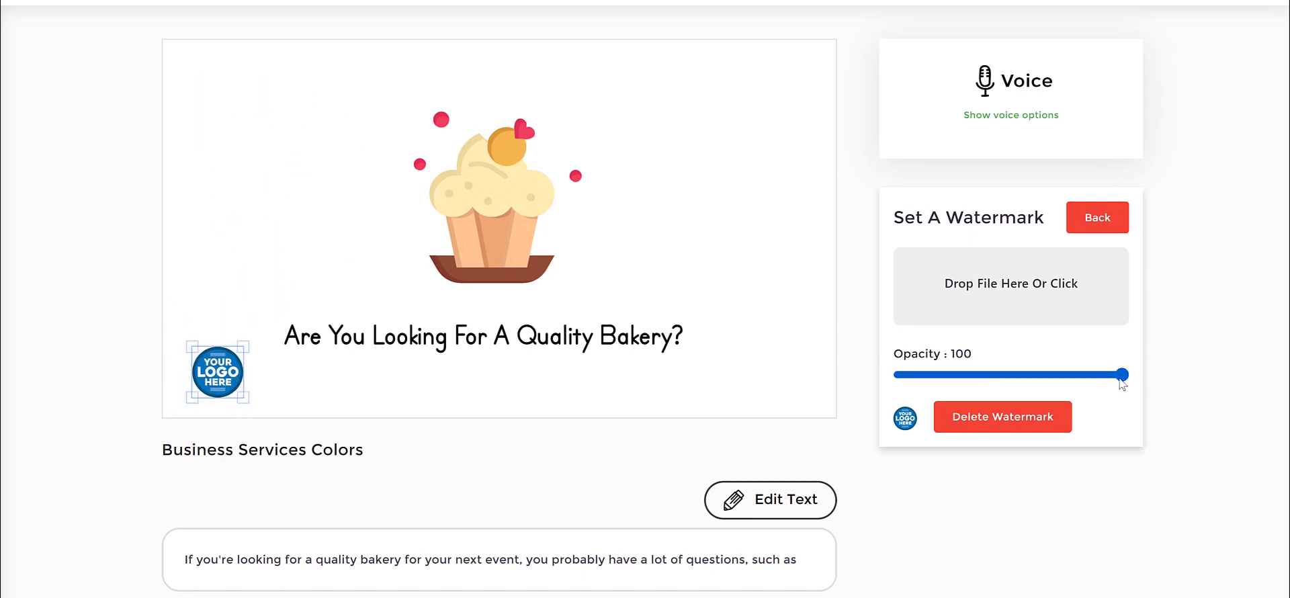
Lower the logo watermark's opacity to 28 and move it beside the cupcake.
left_click_drag(1127, 377, 963, 387)
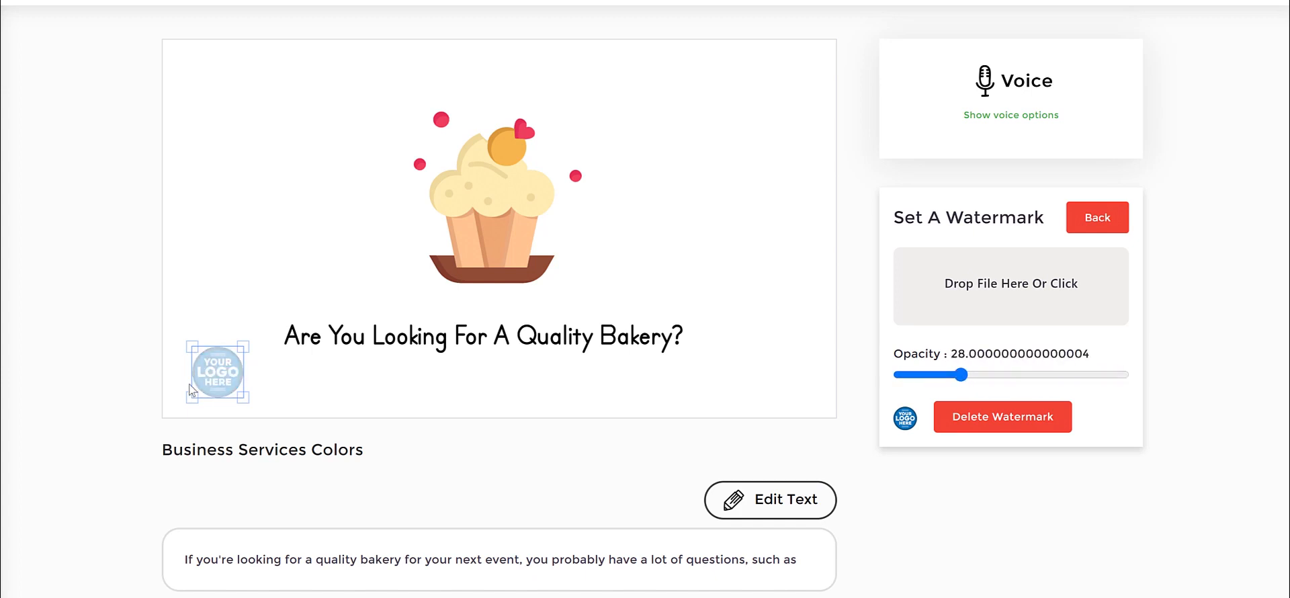
left_click_drag(212, 379, 335, 258)
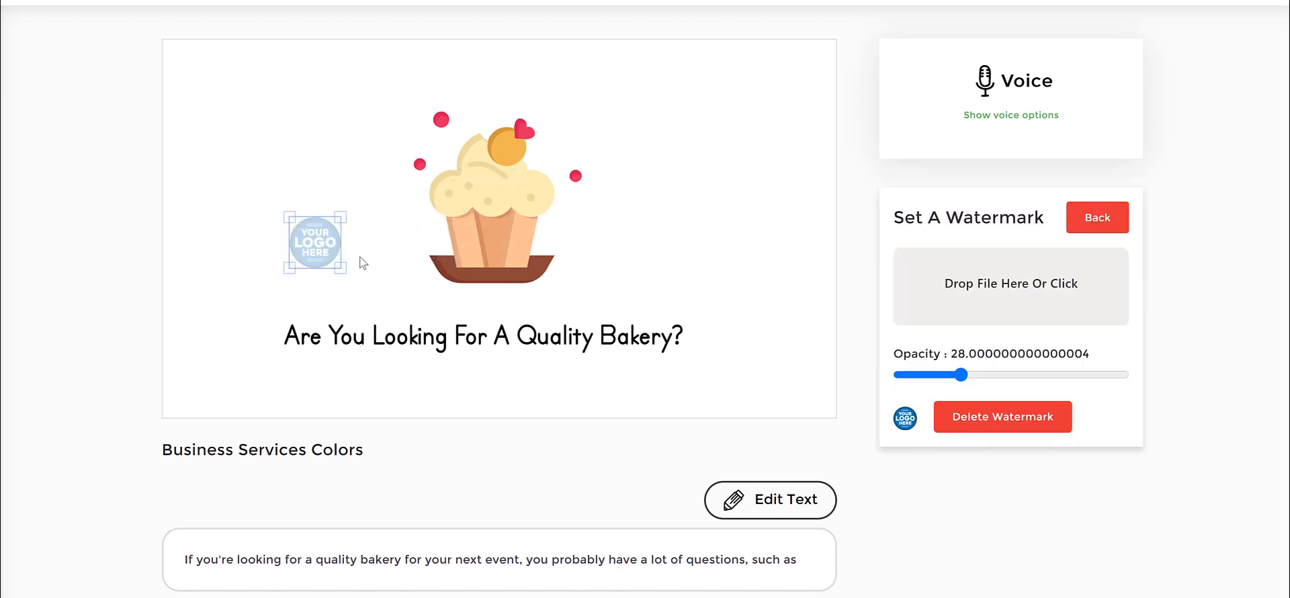
left_click(351, 282)
left_click(331, 263)
Return the watermark to opacity 100 in the scene's lower-left corner and delete it.
left_click_drag(962, 375, 1160, 376)
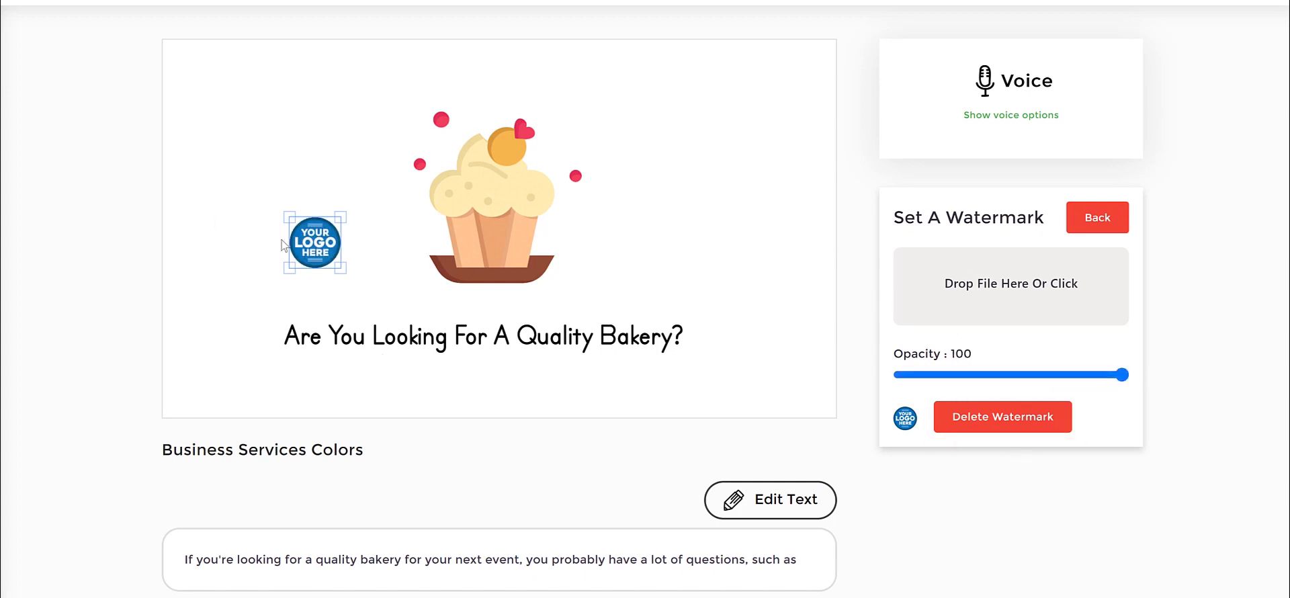
left_click_drag(324, 235, 215, 361)
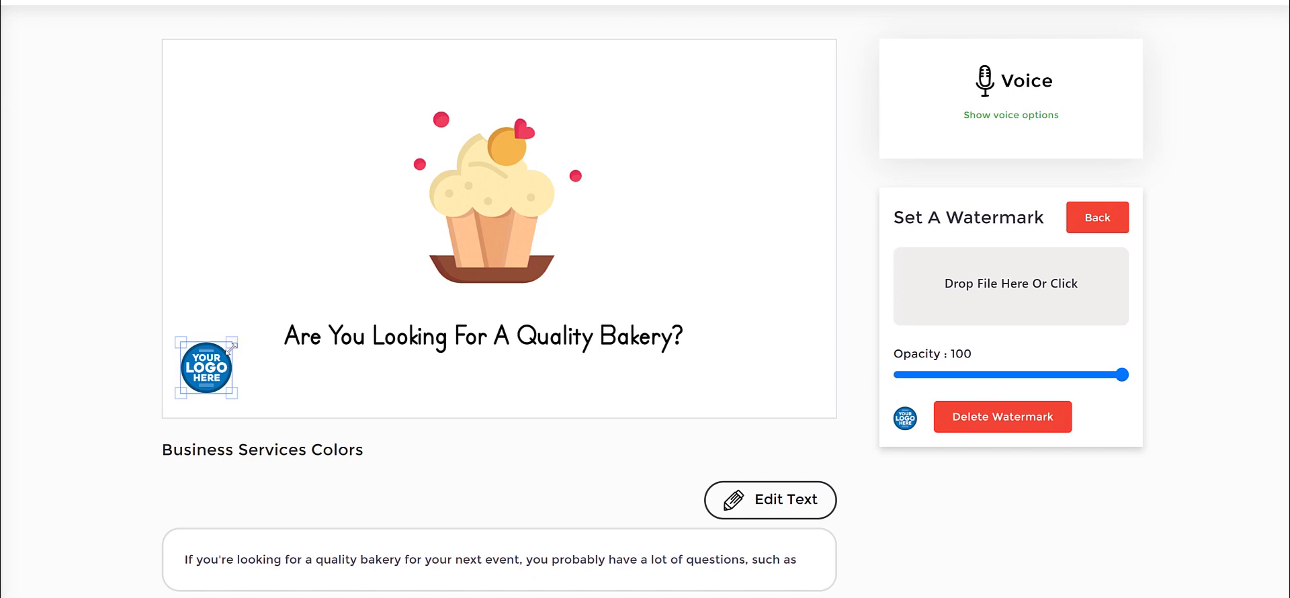
left_click(1037, 426)
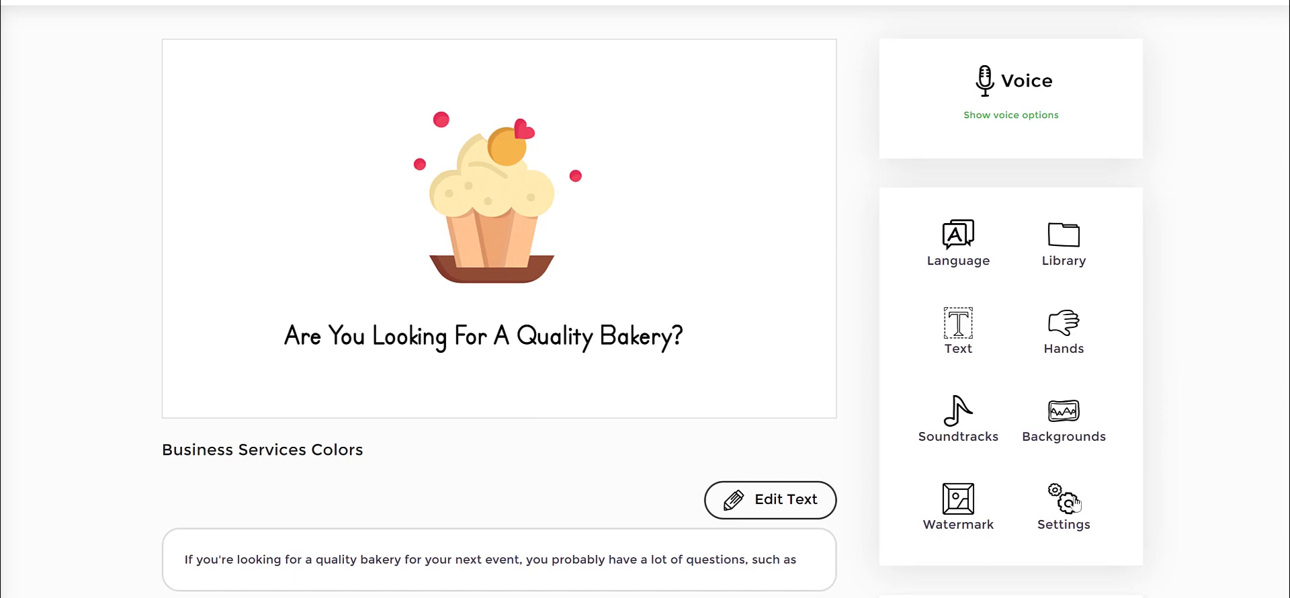
Rename the project as "bakery business video" in the project settings.
scroll(845, 144, "up", 2)
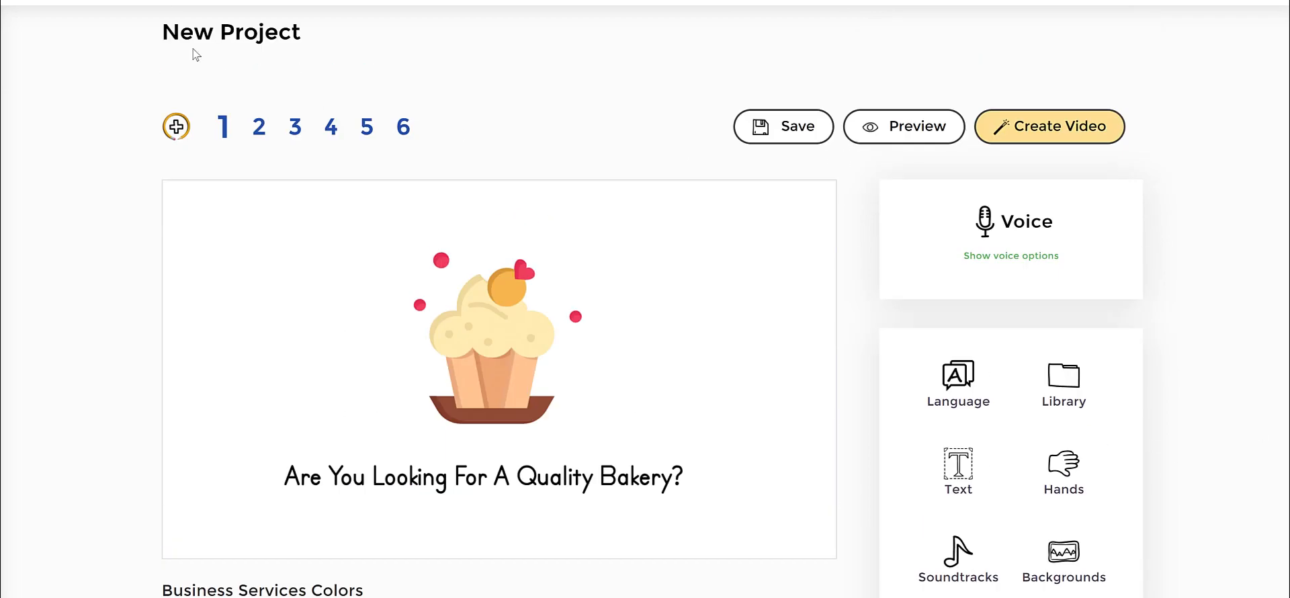
left_click_drag(163, 31, 439, 52)
scroll(962, 299, "down", 2)
left_click(1069, 501)
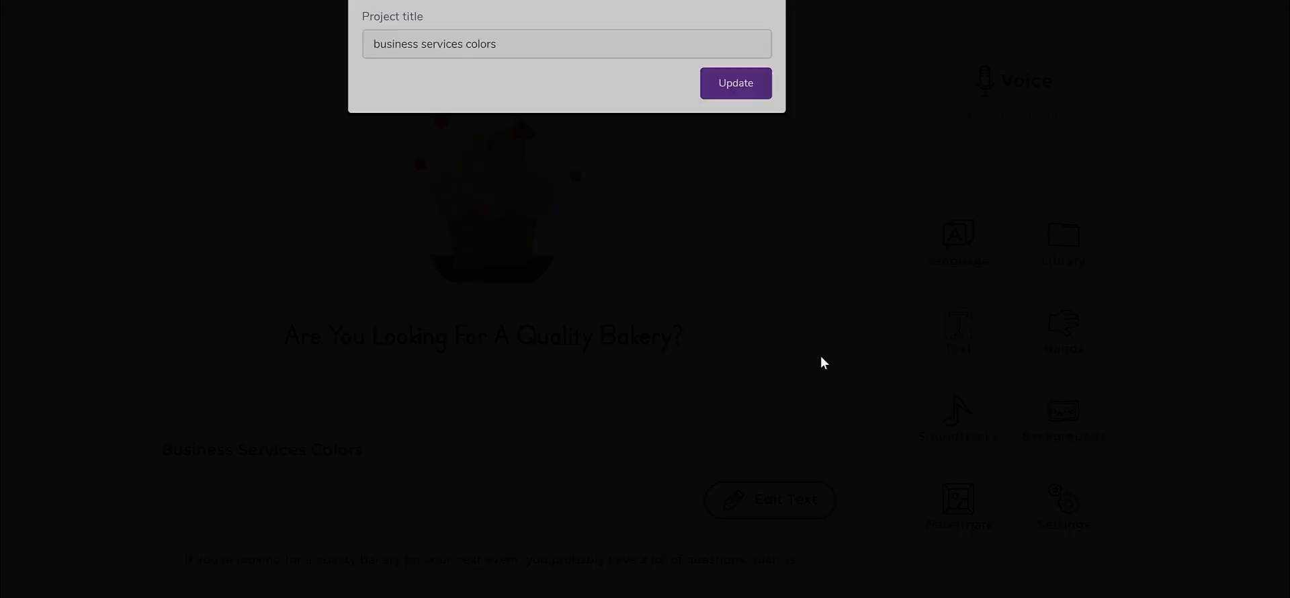
left_click_drag(569, 70, 239, 71)
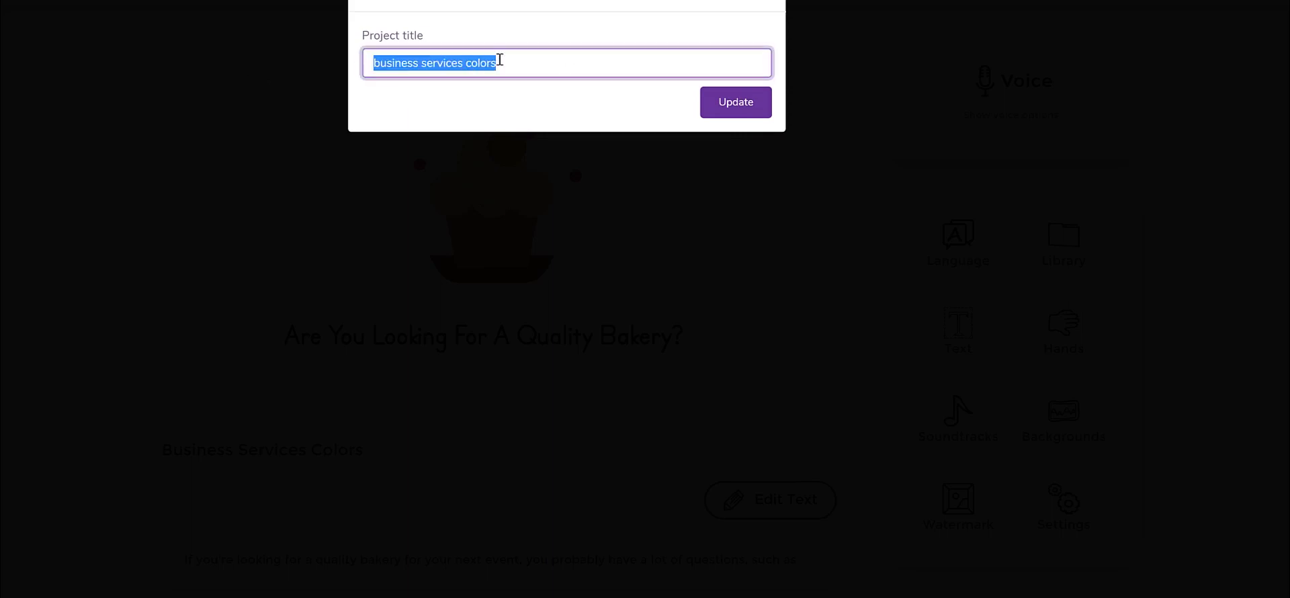
left_click(541, 63)
left_click_drag(541, 64, 216, 66)
type("bakery")
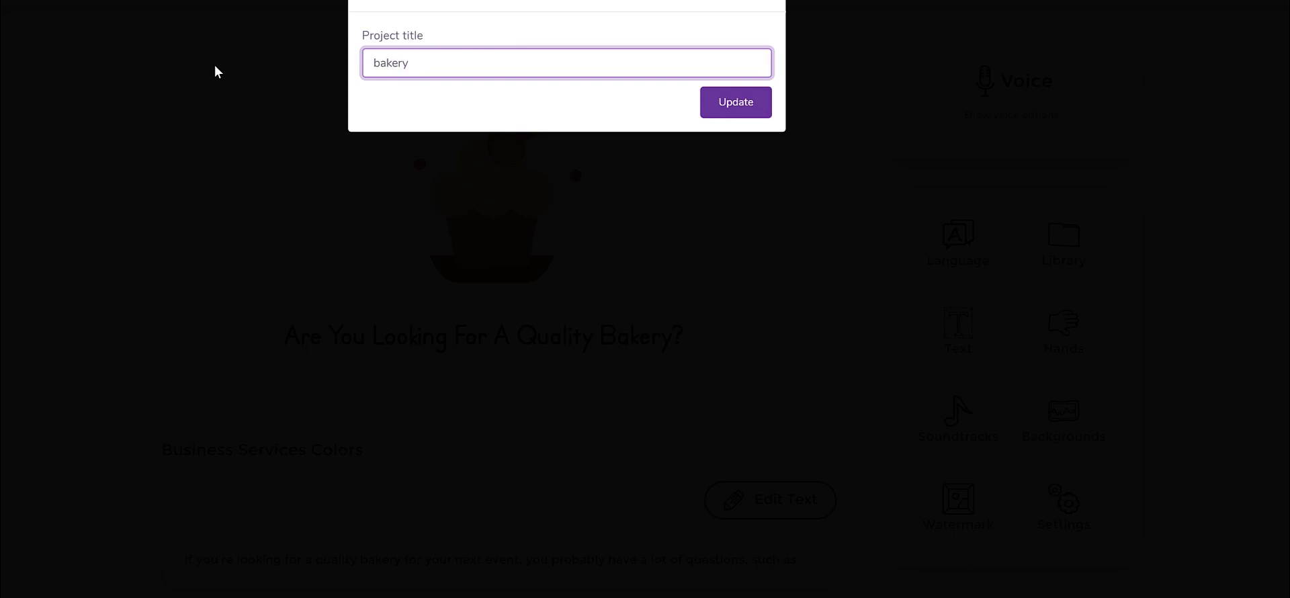
type(" business video")
left_click(709, 104)
scroll(1276, 225, "up", 2)
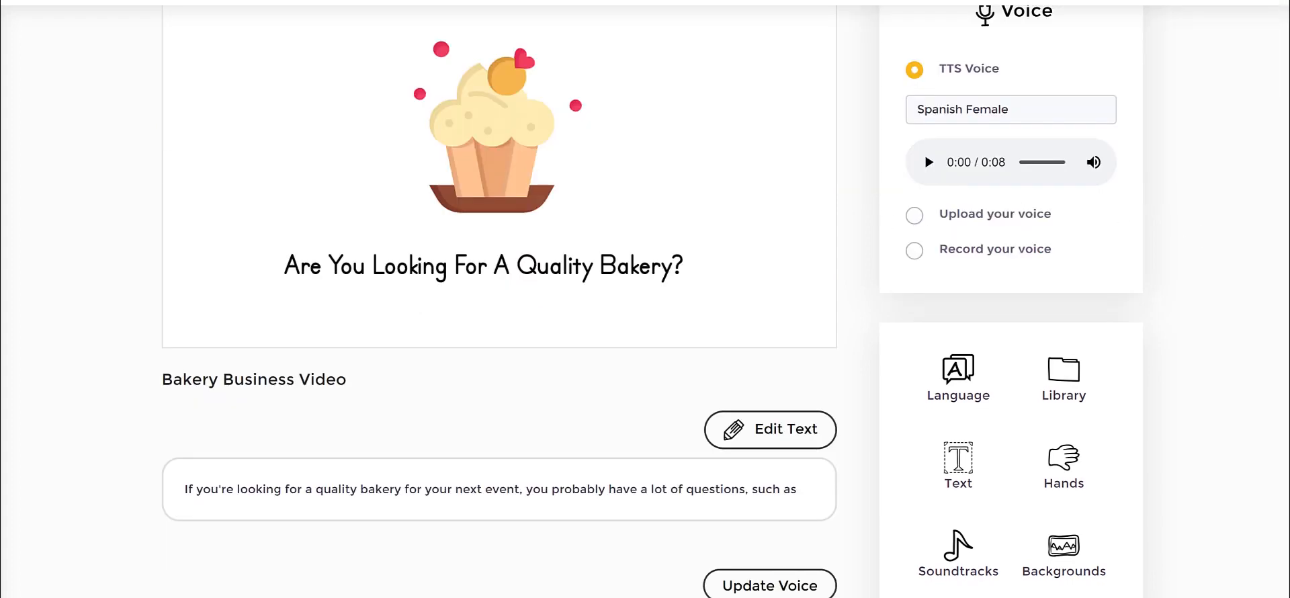
Browse the library's built-in Icons collection.
left_click(1061, 375)
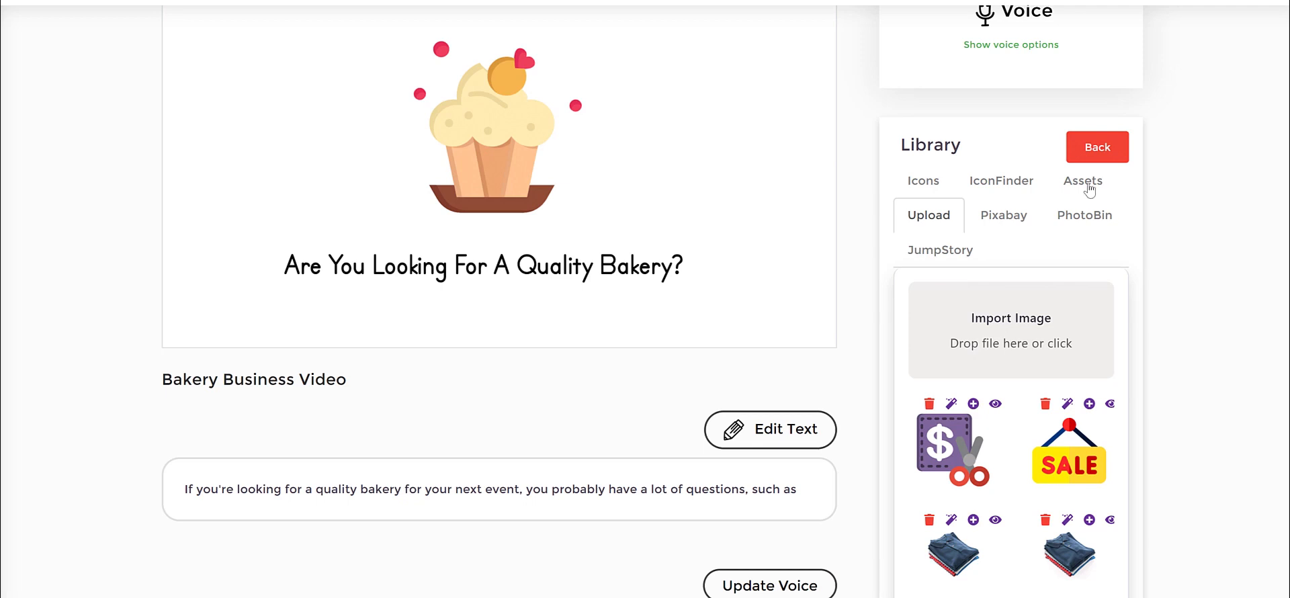
left_click(940, 186)
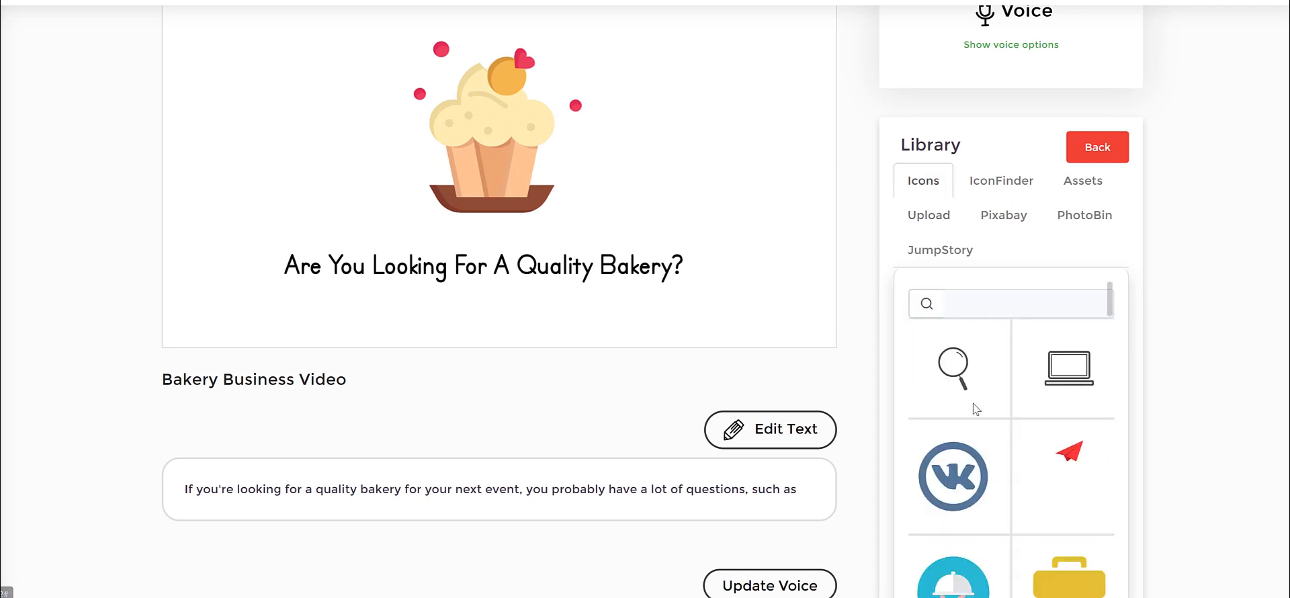
scroll(995, 393, "down", 5)
Search IconFinder for "doctor" and look through the icons found.
left_click(1006, 178)
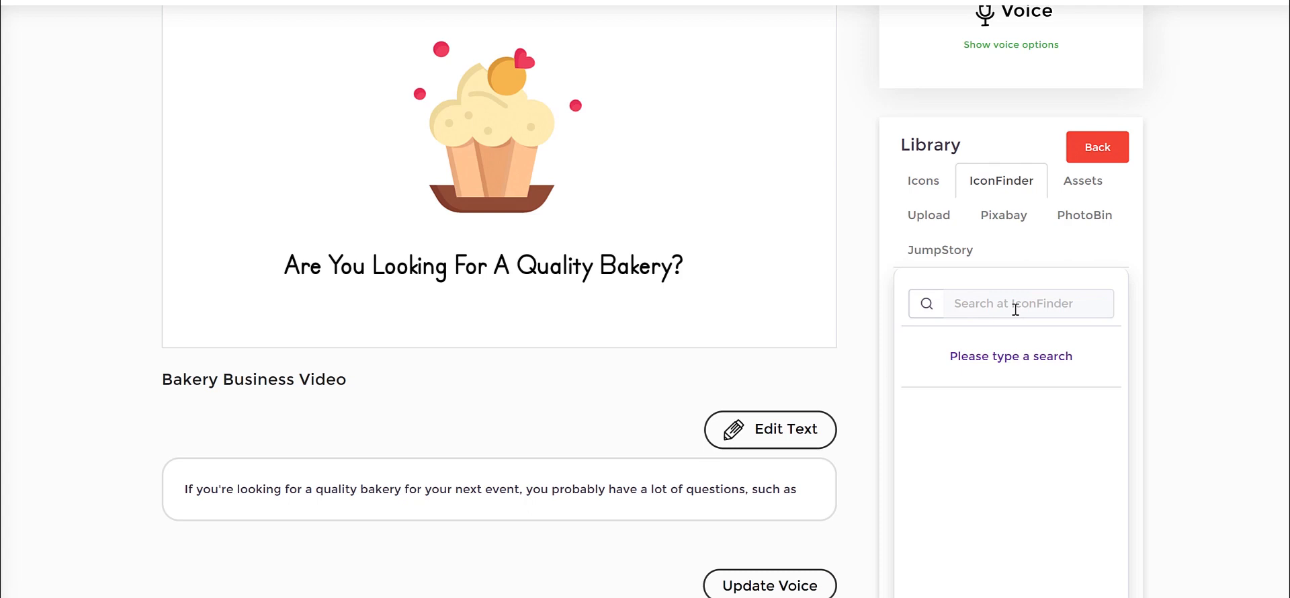
left_click(1015, 309)
type("dpo")
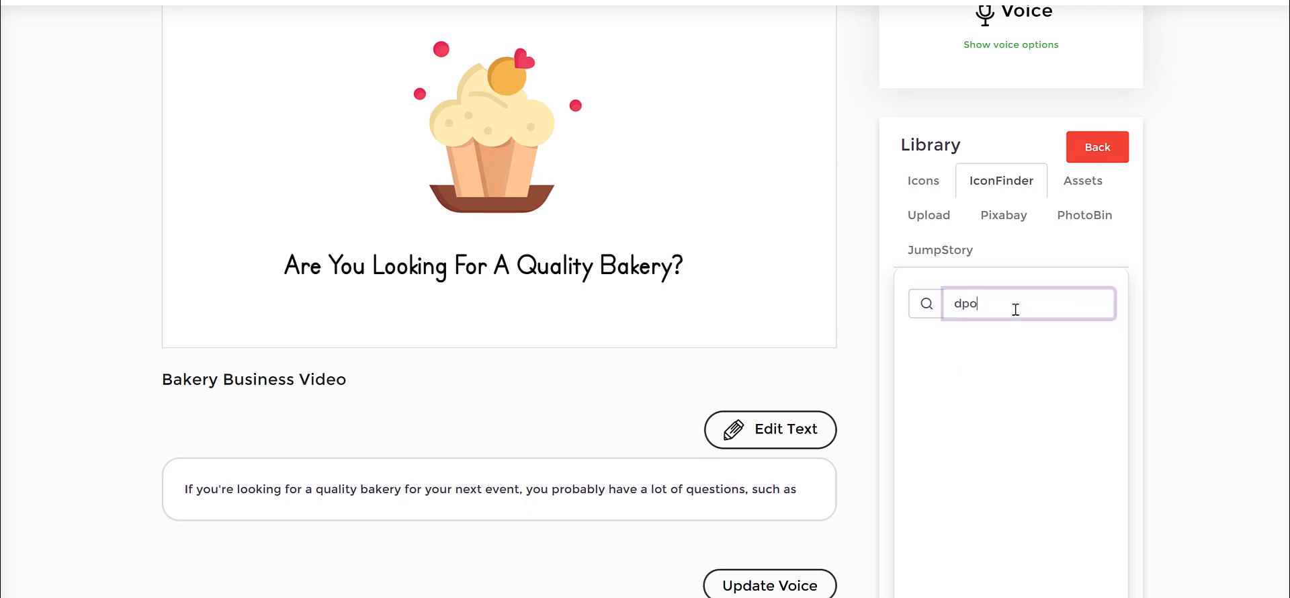
key("BackSpace")
key("BackSpace")
type("octor")
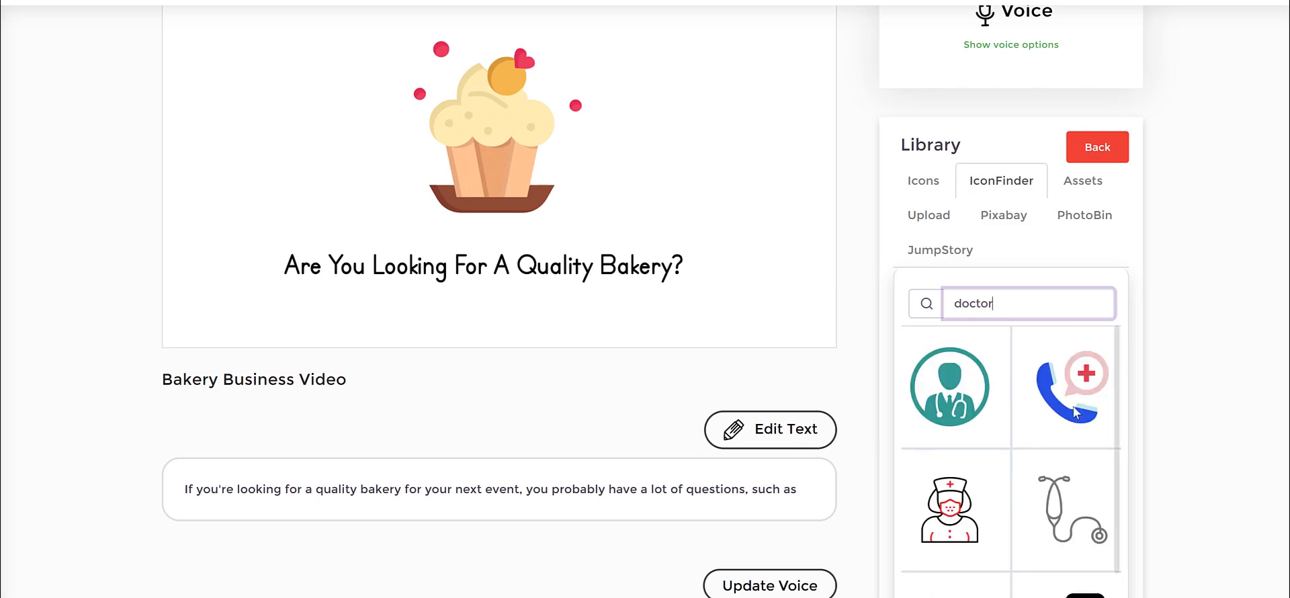
scroll(994, 436, "down", 12)
scroll(991, 437, "up", 14)
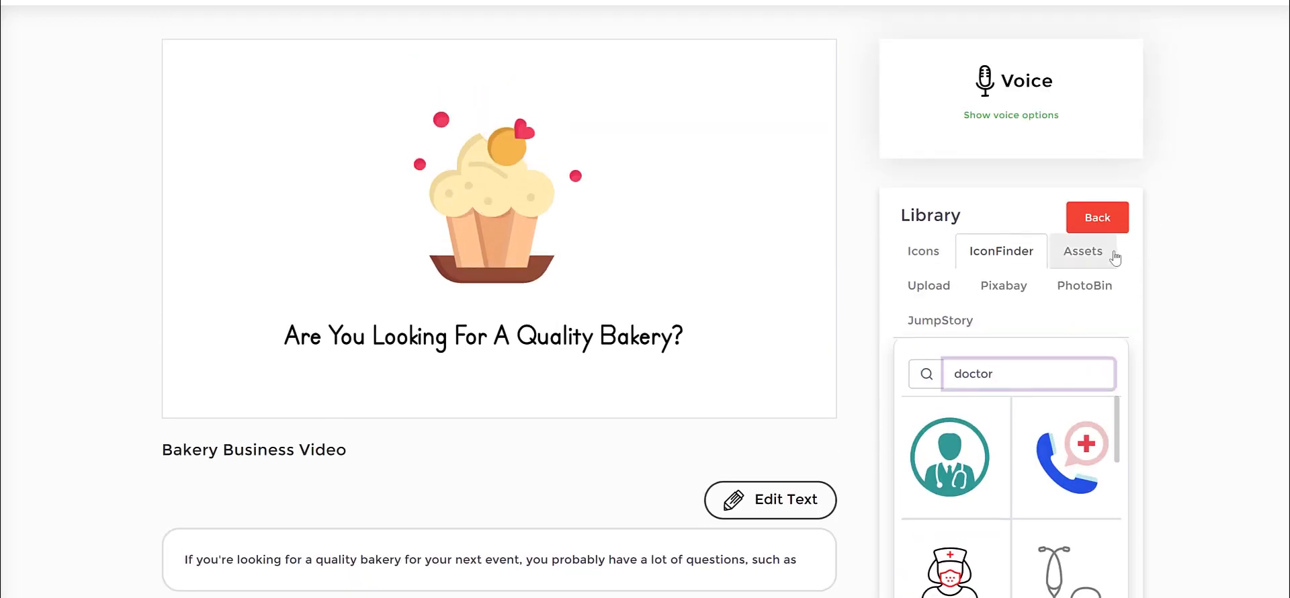
Browse the library's coloured assets and add the soldier leaning on a medical-cross box to the scene.
left_click(1096, 255)
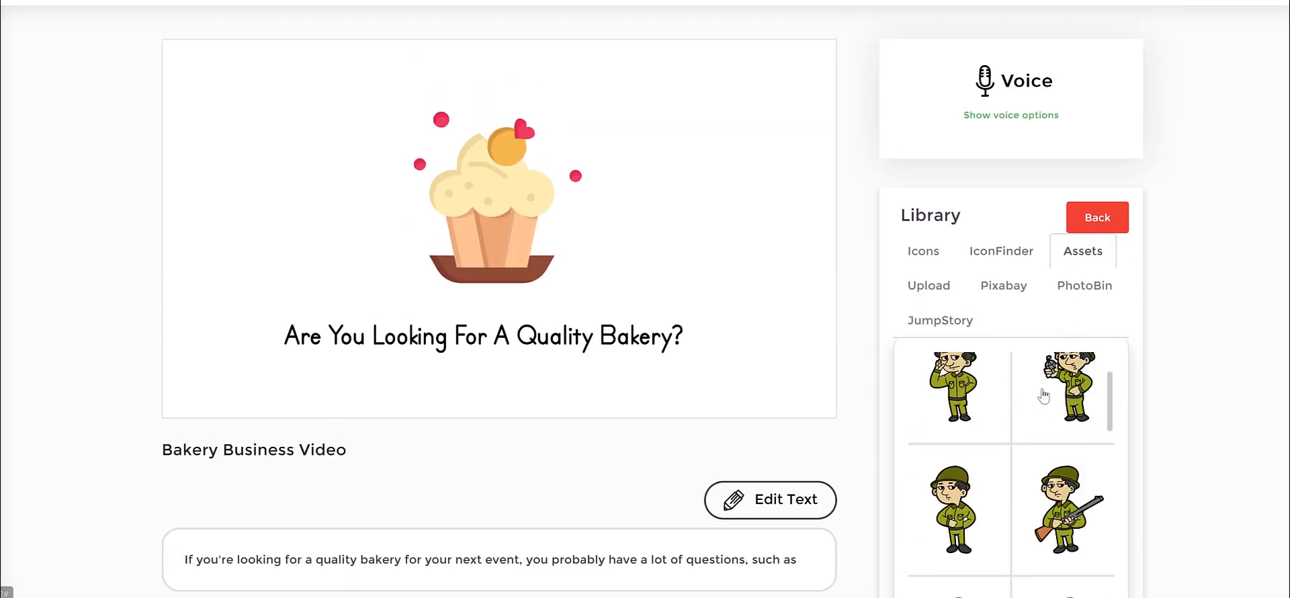
scroll(1044, 397, "up", 10)
scroll(1176, 384, "down", 3)
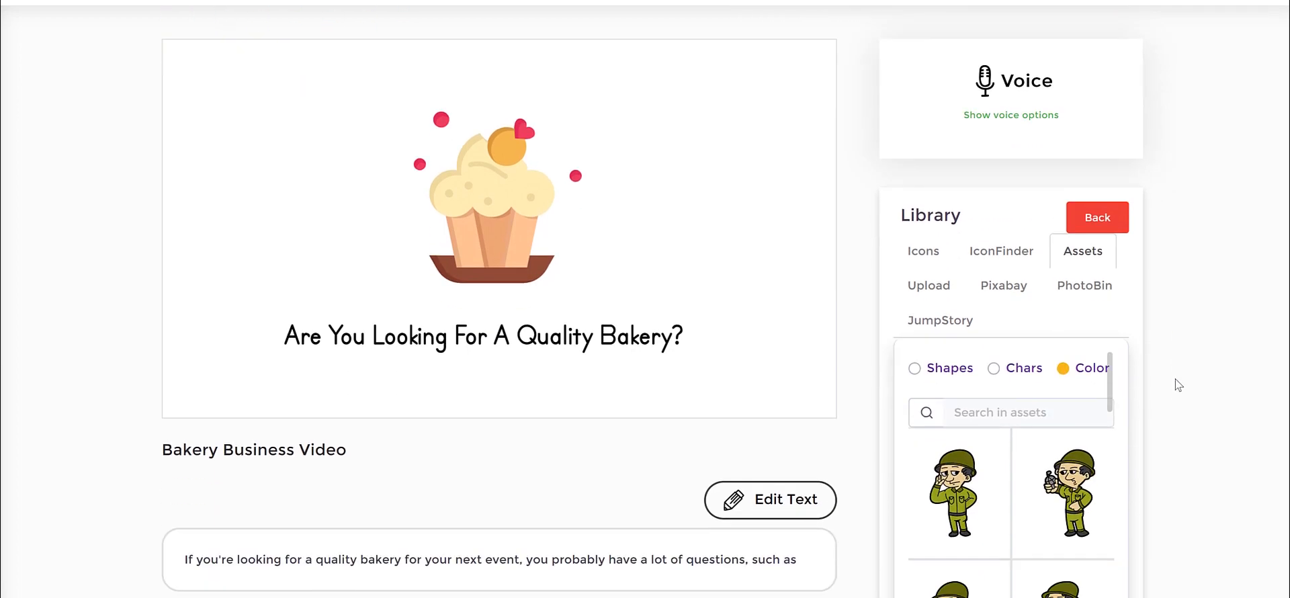
scroll(1175, 379, "down", 2)
scroll(1067, 425, "down", 6)
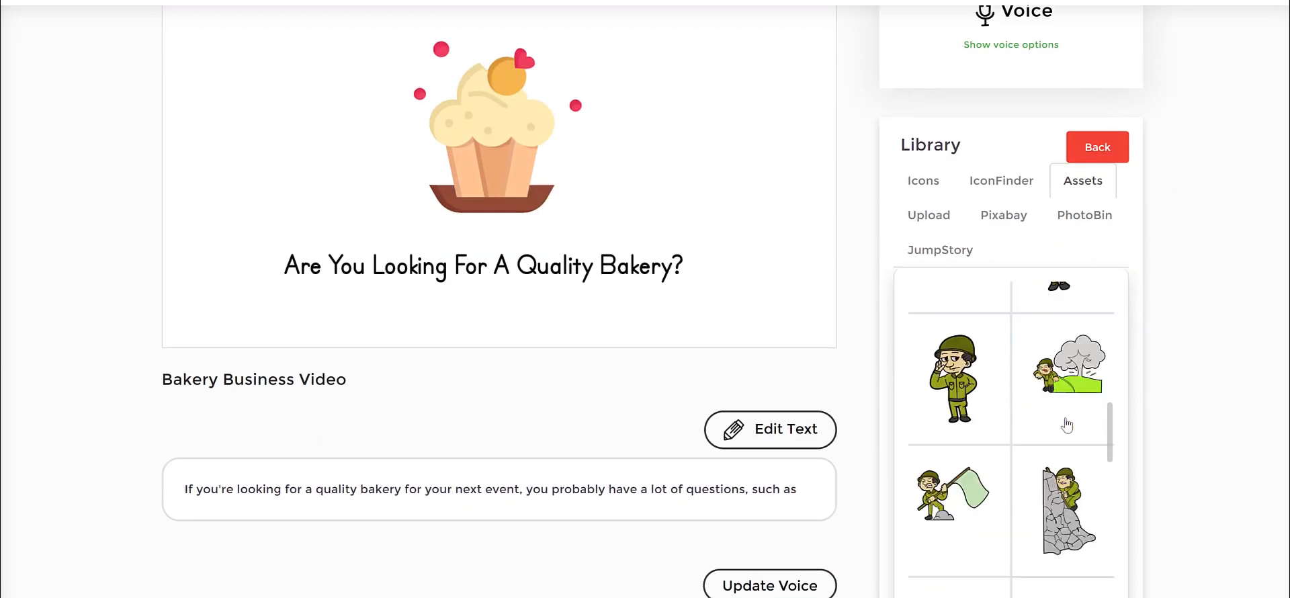
scroll(1067, 424, "up", 3)
left_click(1075, 320)
scroll(518, 212, "up", 2)
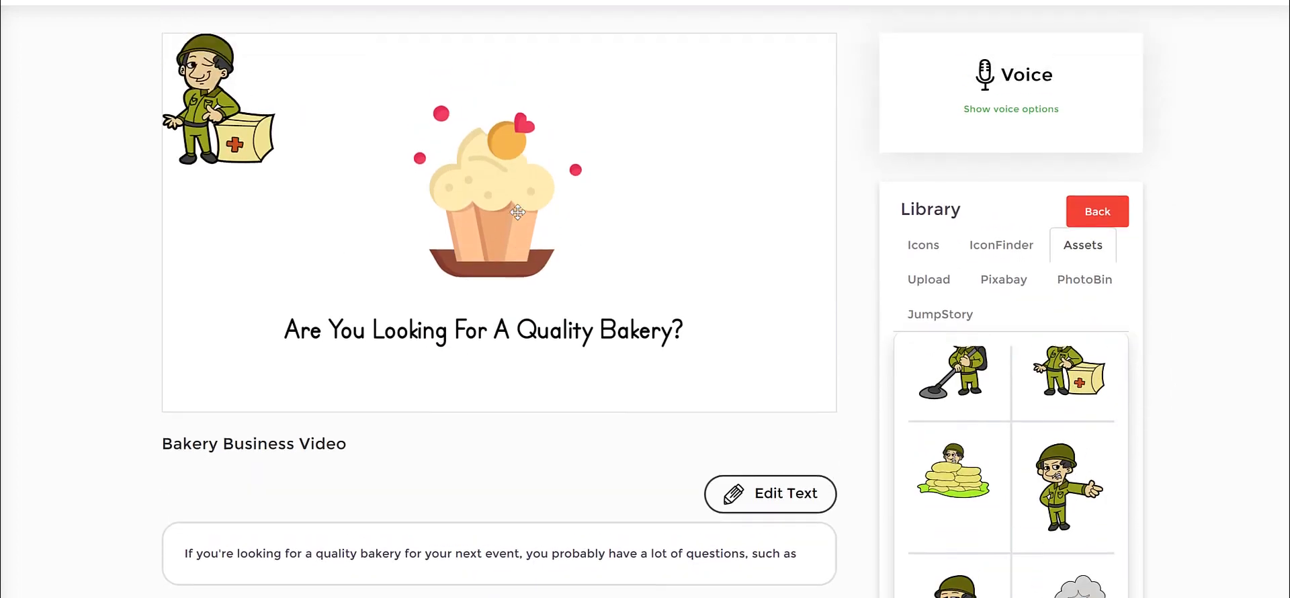
Replace the cupcake with the enlarged soldier image, placed centrally above the heading text.
left_click_drag(235, 128, 306, 158)
left_click_drag(349, 203, 433, 316)
left_click(547, 209)
left_click(307, 187)
left_click_drag(527, 169, 643, 161)
left_click_drag(290, 198, 448, 191)
Unlock the scene's timeline and place the soldier image ahead of the heading text in the order.
left_click(555, 346)
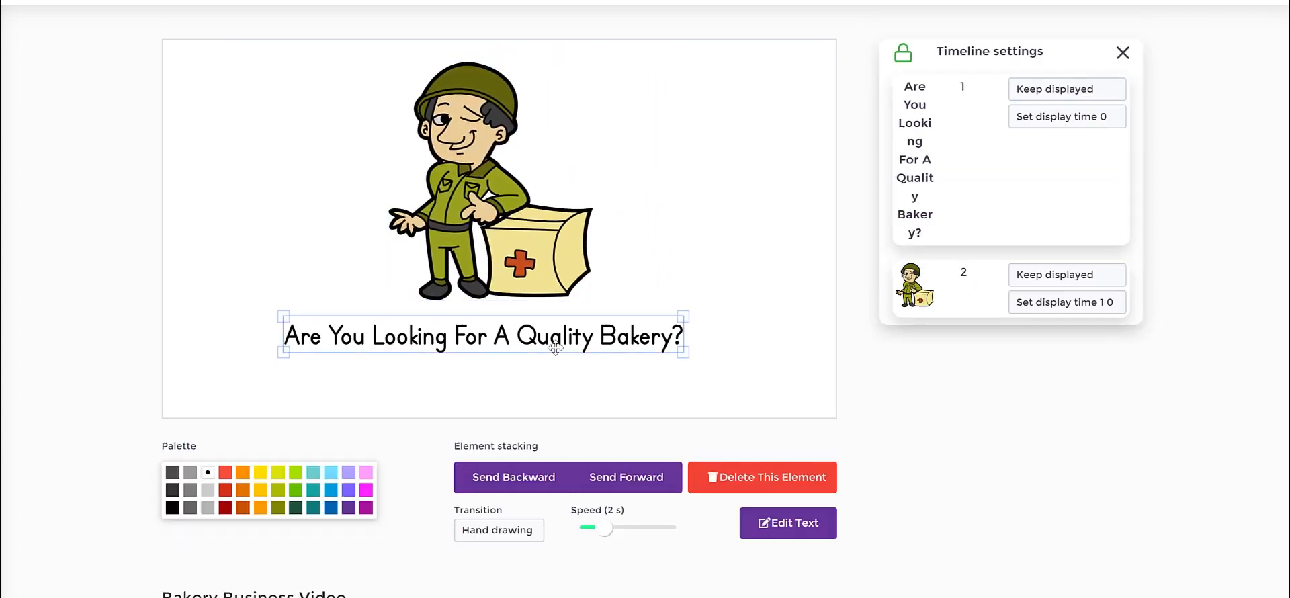
left_click(485, 210)
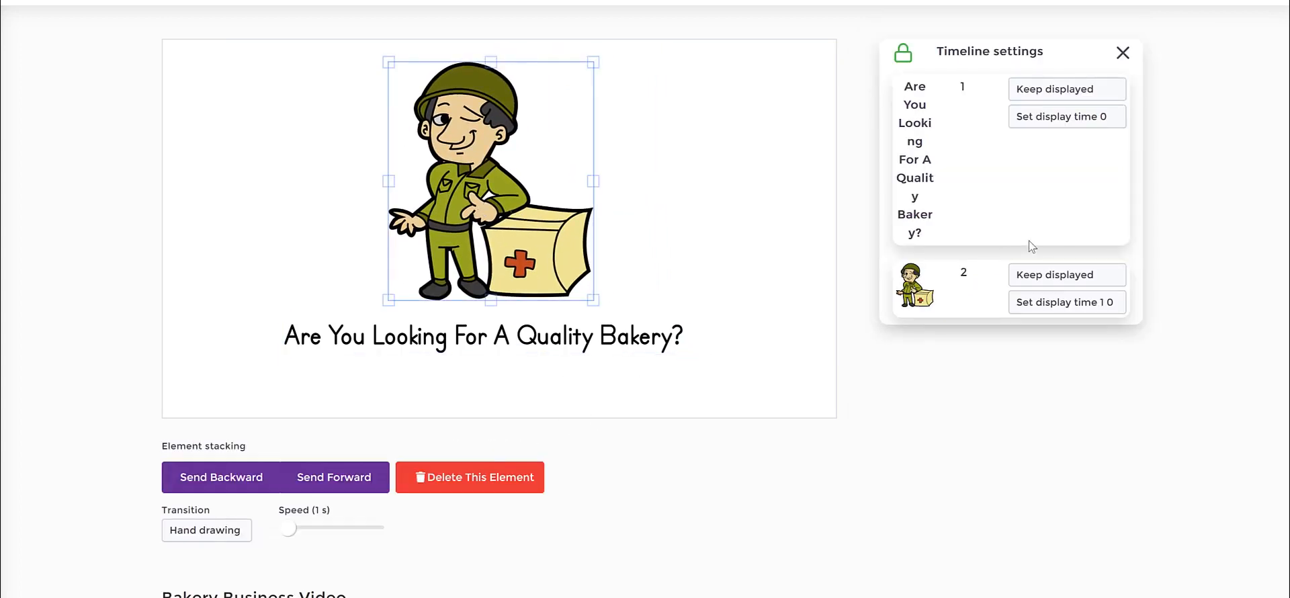
left_click(903, 52)
left_click(429, 371)
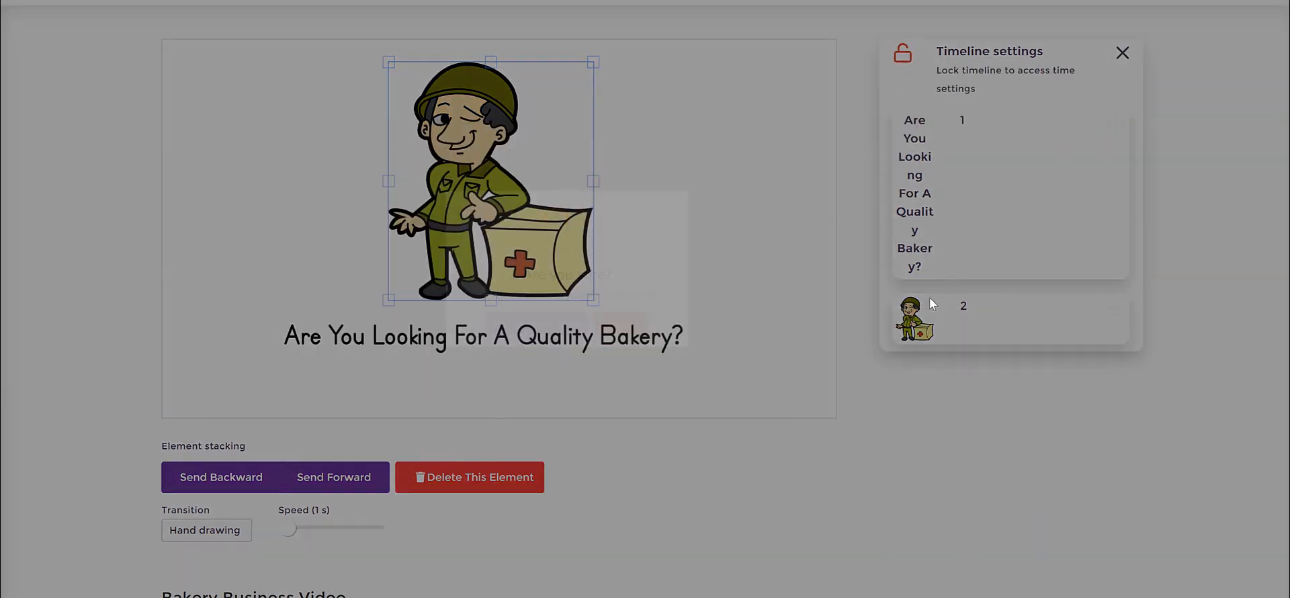
left_click_drag(929, 297, 947, 155)
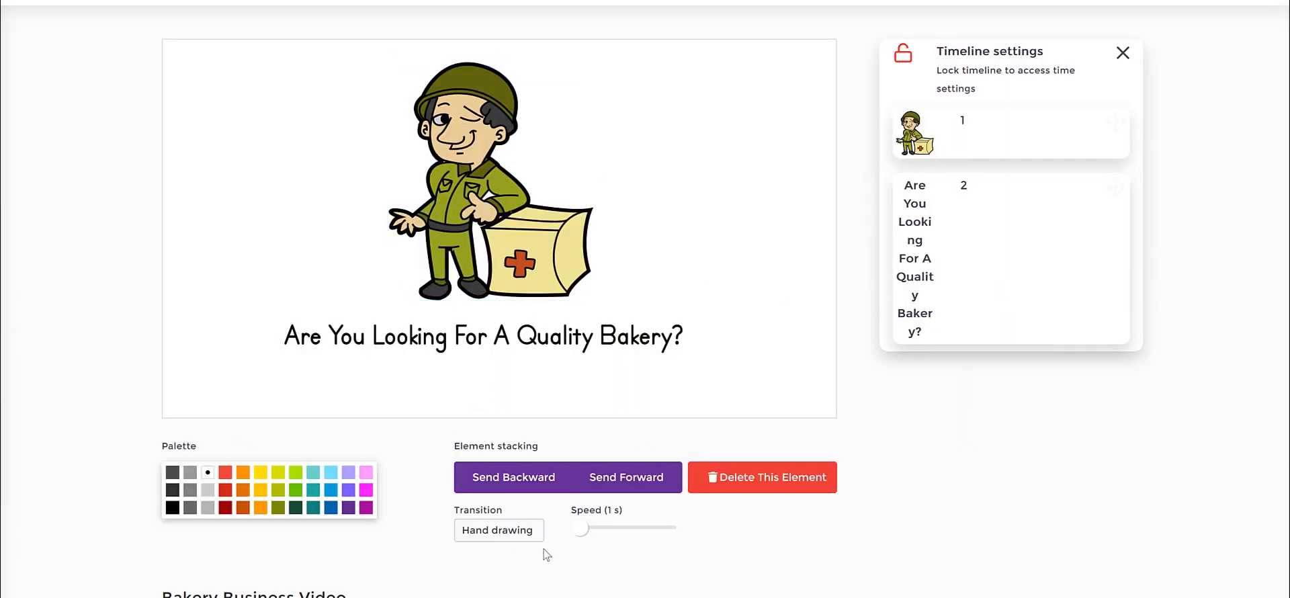
Adjust the heading text's animation speed and deselect the scene's elements.
left_click_drag(587, 530, 596, 537)
left_click(555, 250)
left_click(696, 235)
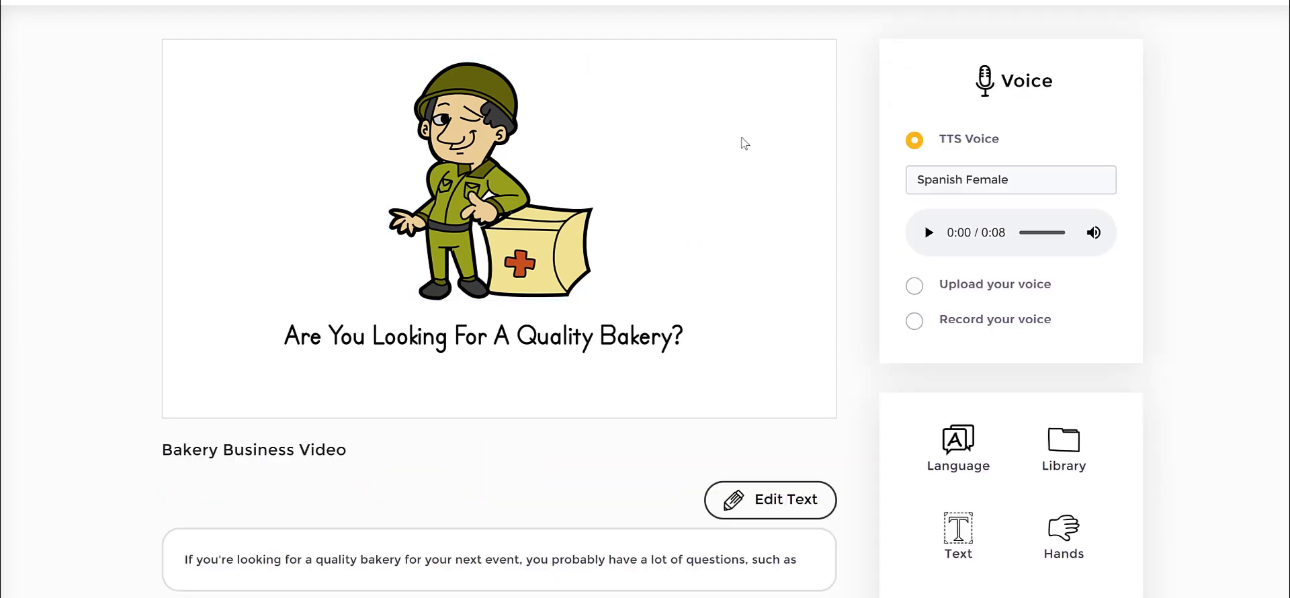
Preview the scene with the soldier image and heading text.
scroll(883, 256, "up", 1)
scroll(883, 256, "up", 2)
left_click(904, 128)
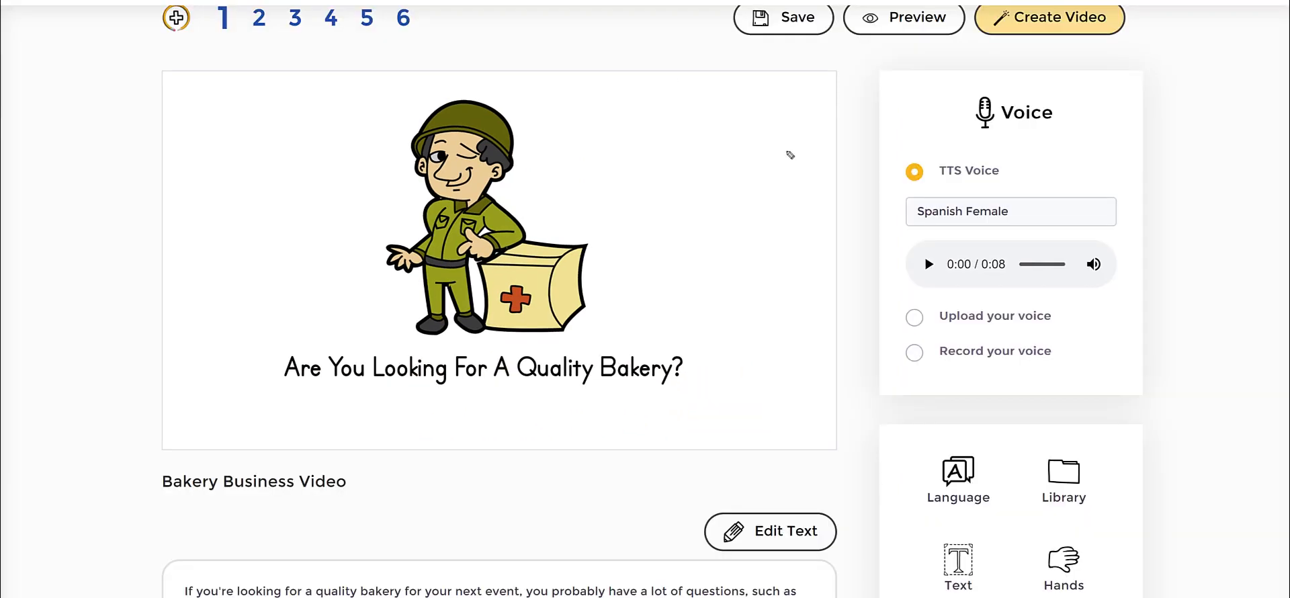
mouse_move(872, 135)
left_mouse_down()
mouse_move(1171, 218)
mouse_move(862, 204)
left_mouse_up()
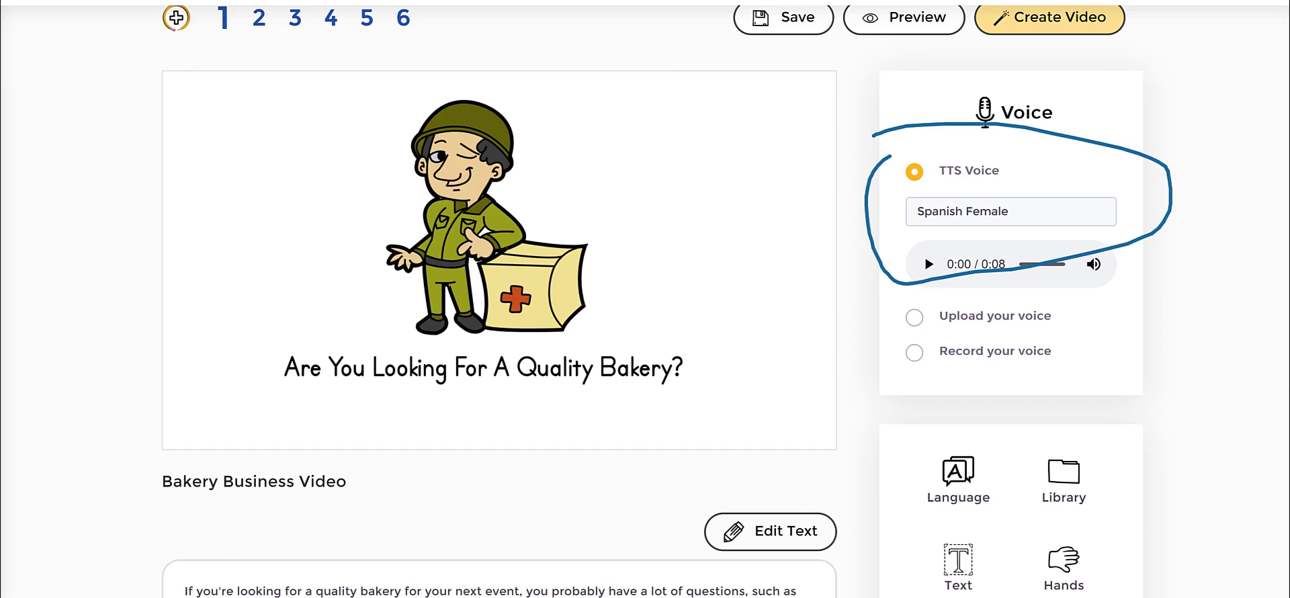
key("Escape")
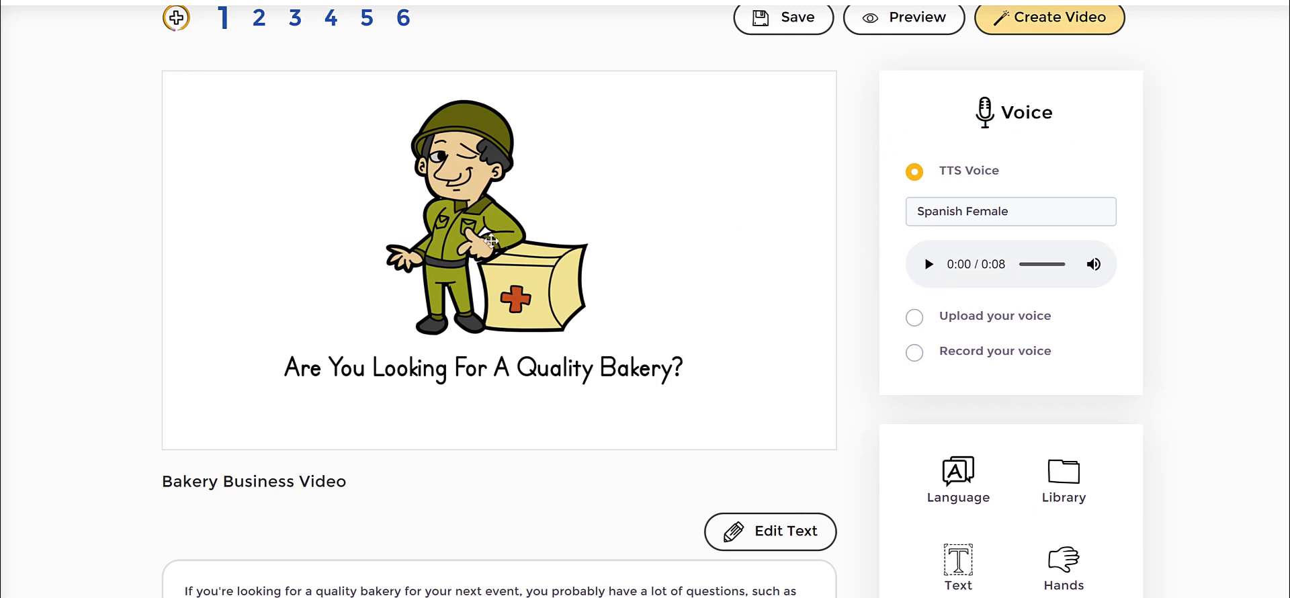
Search the library's Pixabay images for "happy" and view the couple-on-a-bicycle photo enlarged.
left_click(1064, 473)
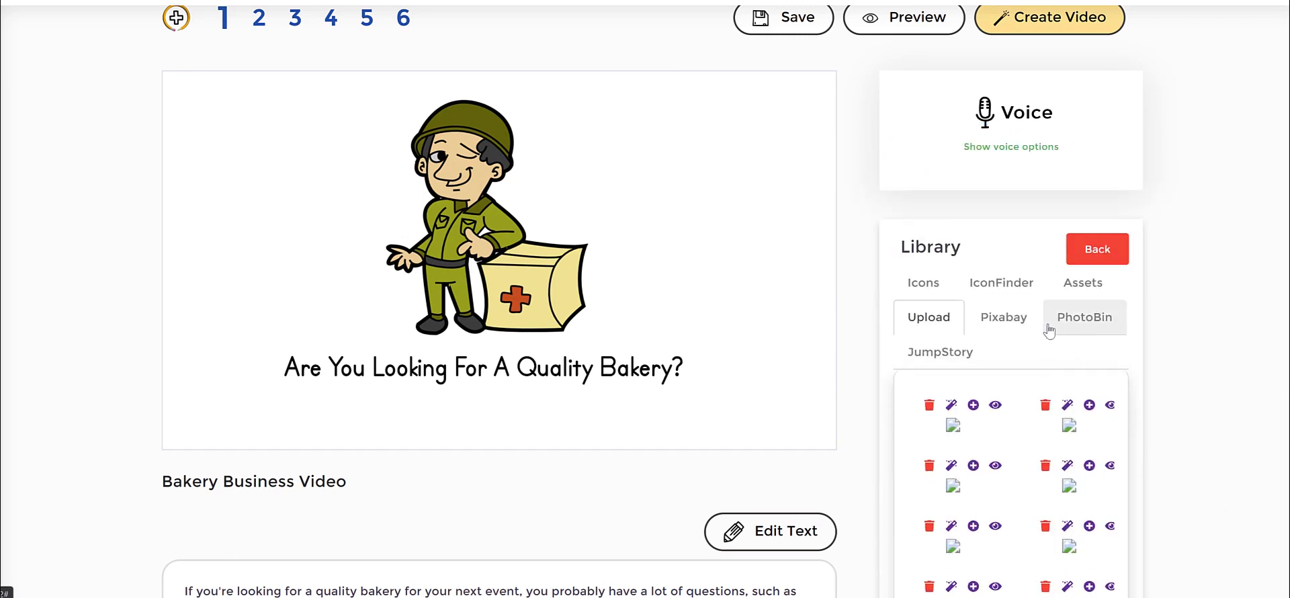
left_click(1007, 320)
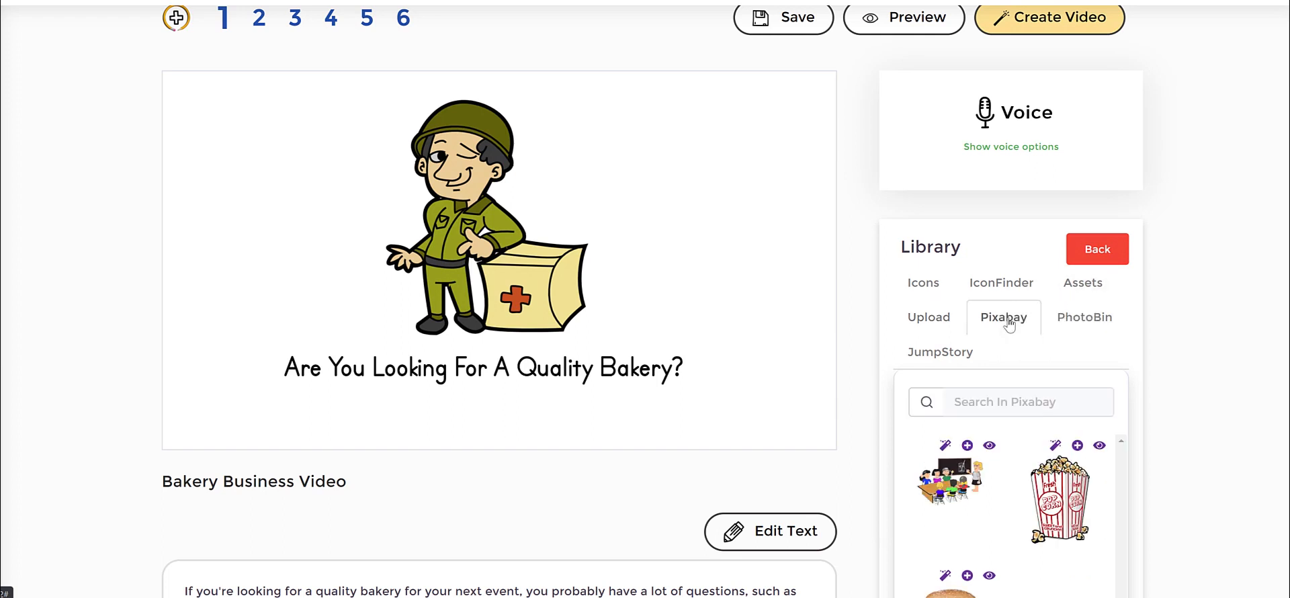
left_click(1014, 403)
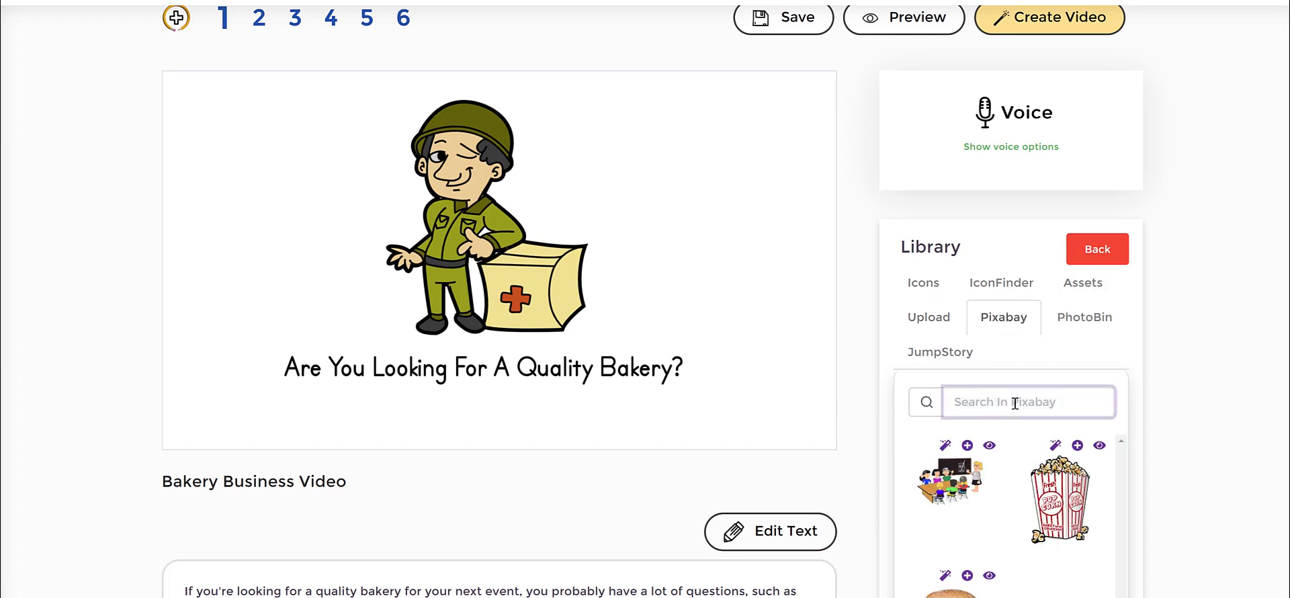
type("happy")
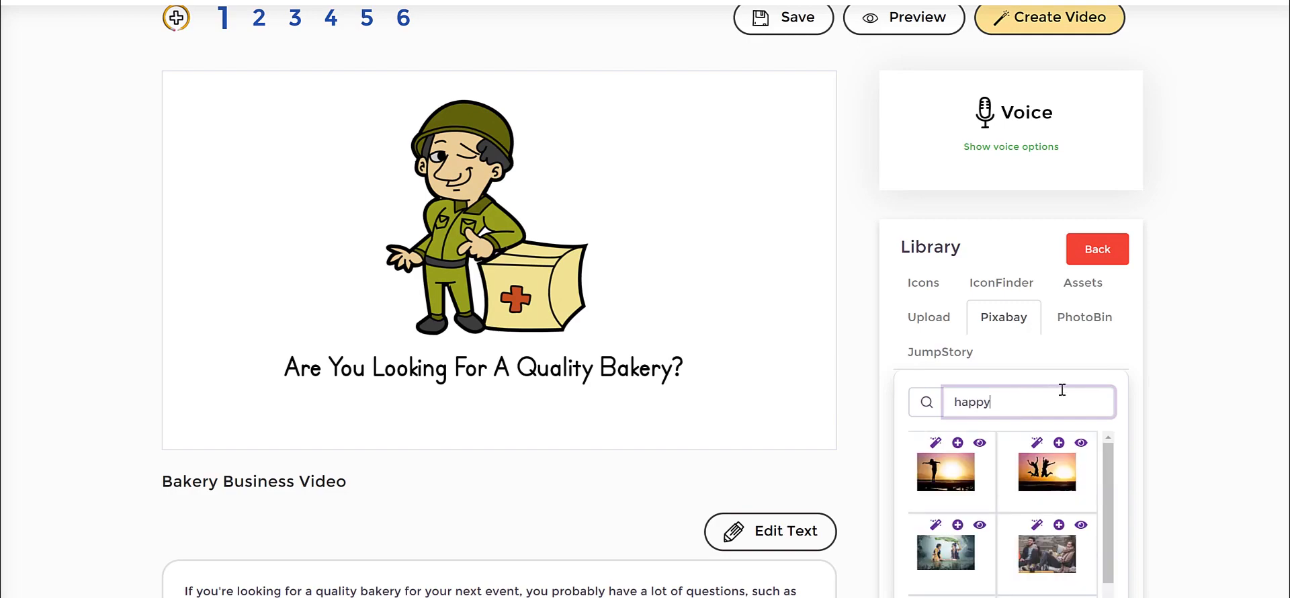
left_click(1050, 465)
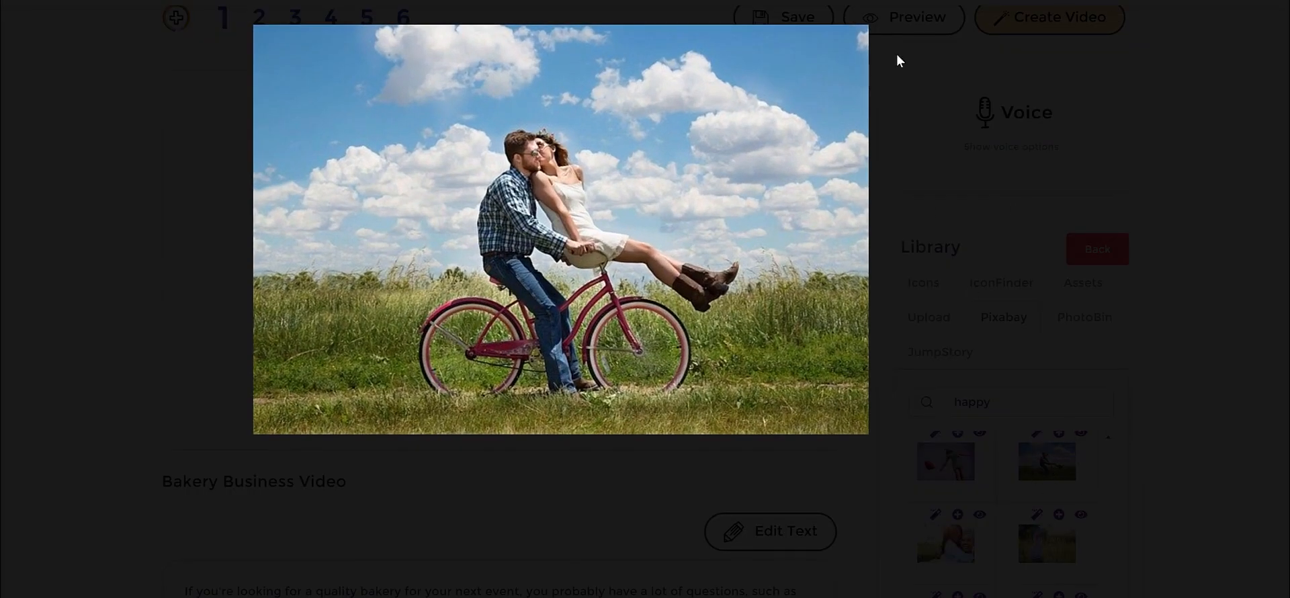
left_click(1271, 9)
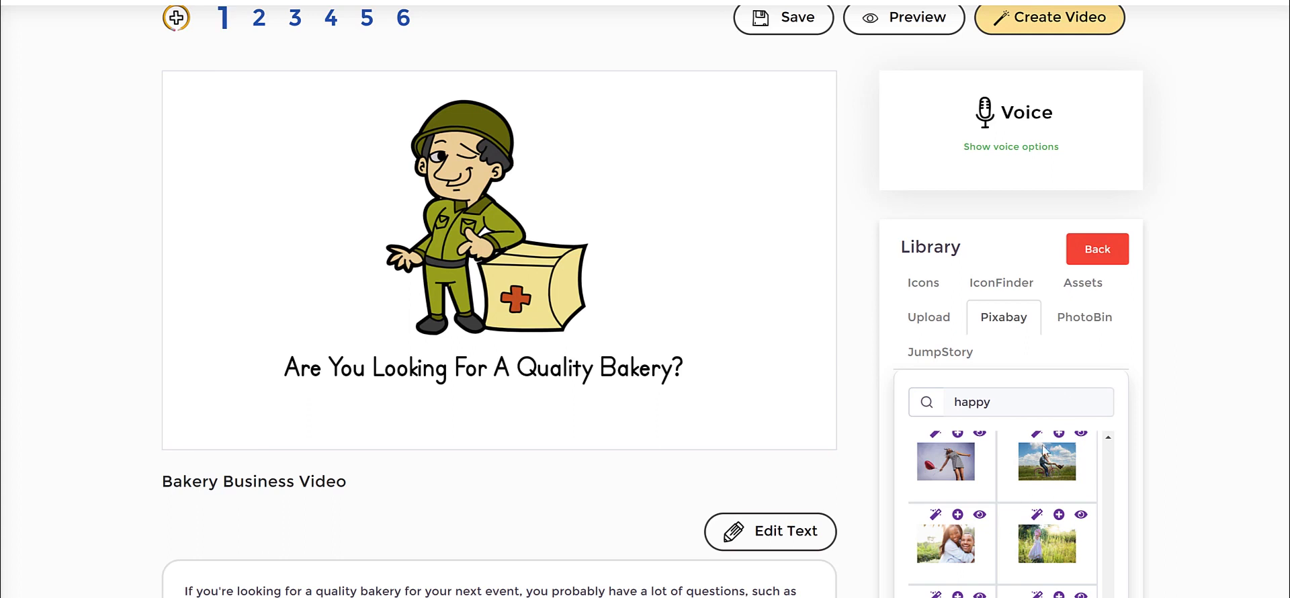
Convert the couple-on-a-bicycle photo to a painted style and add its colour version to the scene.
scroll(1042, 511, "up", 1)
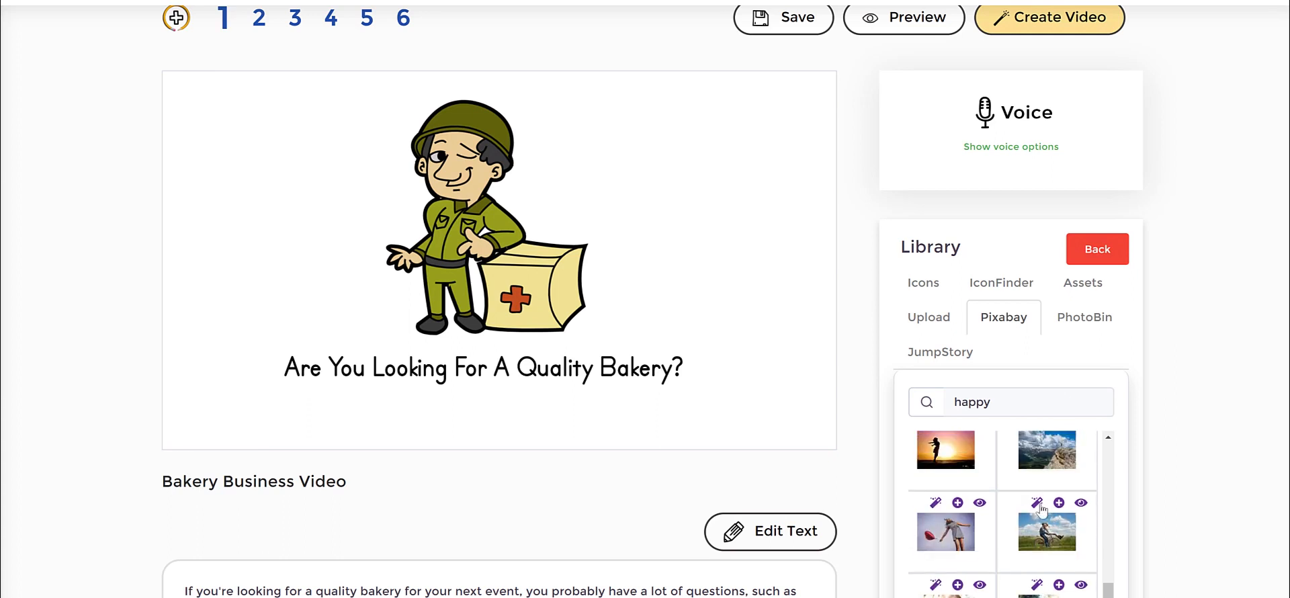
left_click(1037, 505)
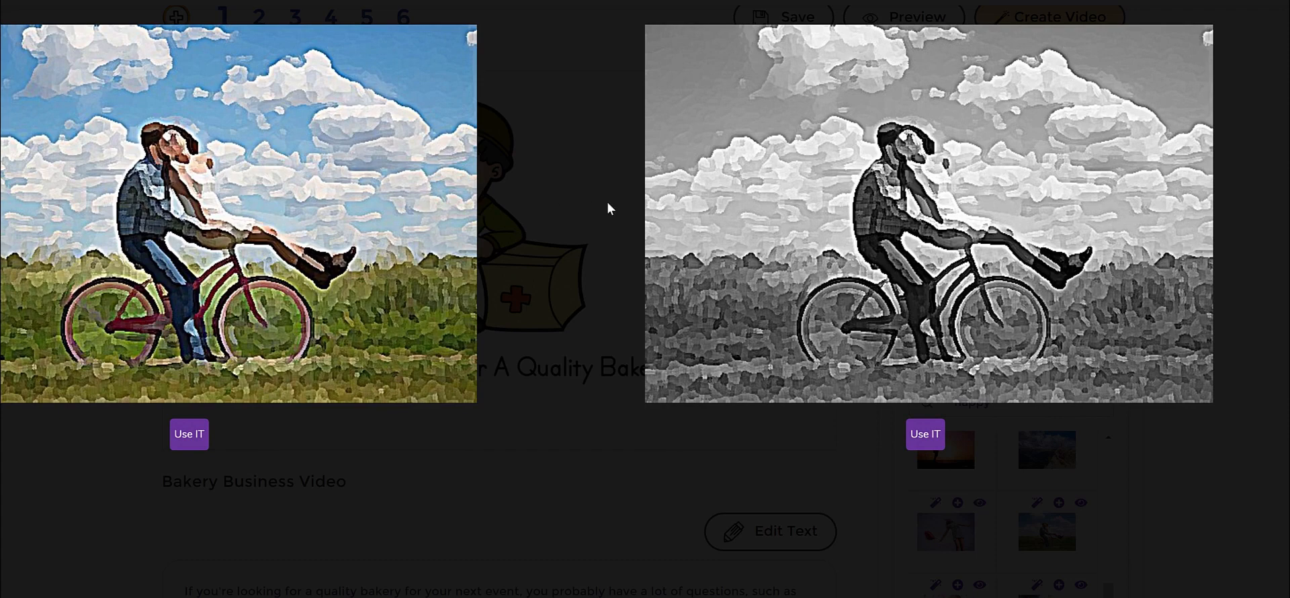
left_click(191, 441)
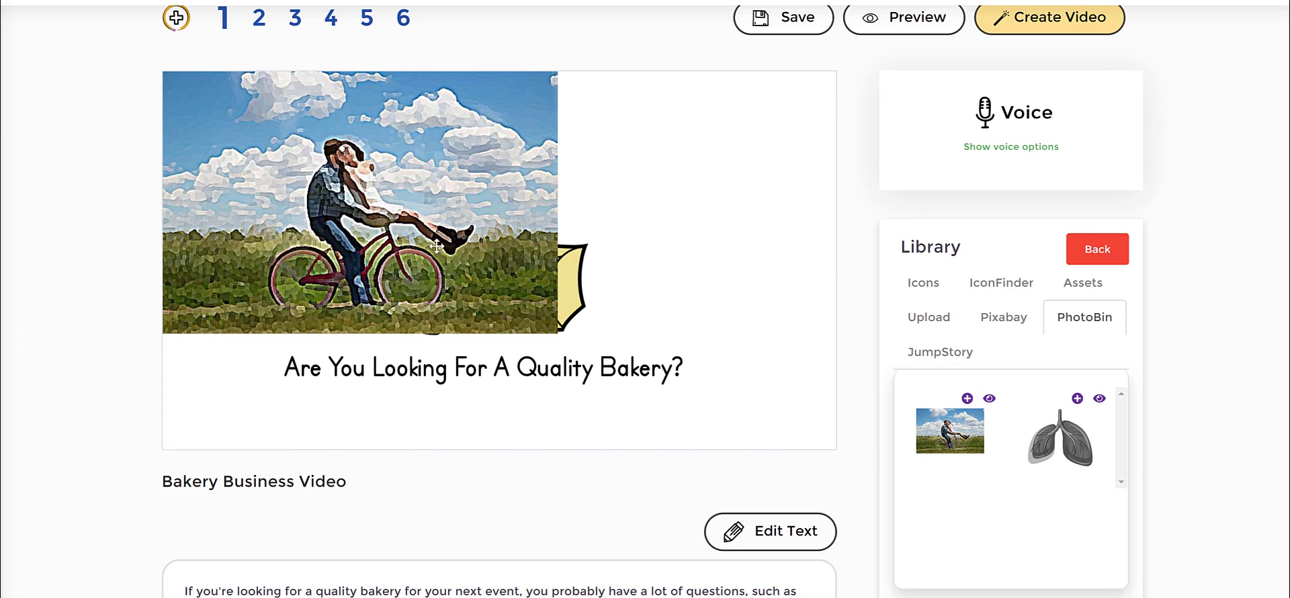
Remove the background from the couple-on-a-bicycle image and move the cutout beside the soldier.
left_click(436, 246)
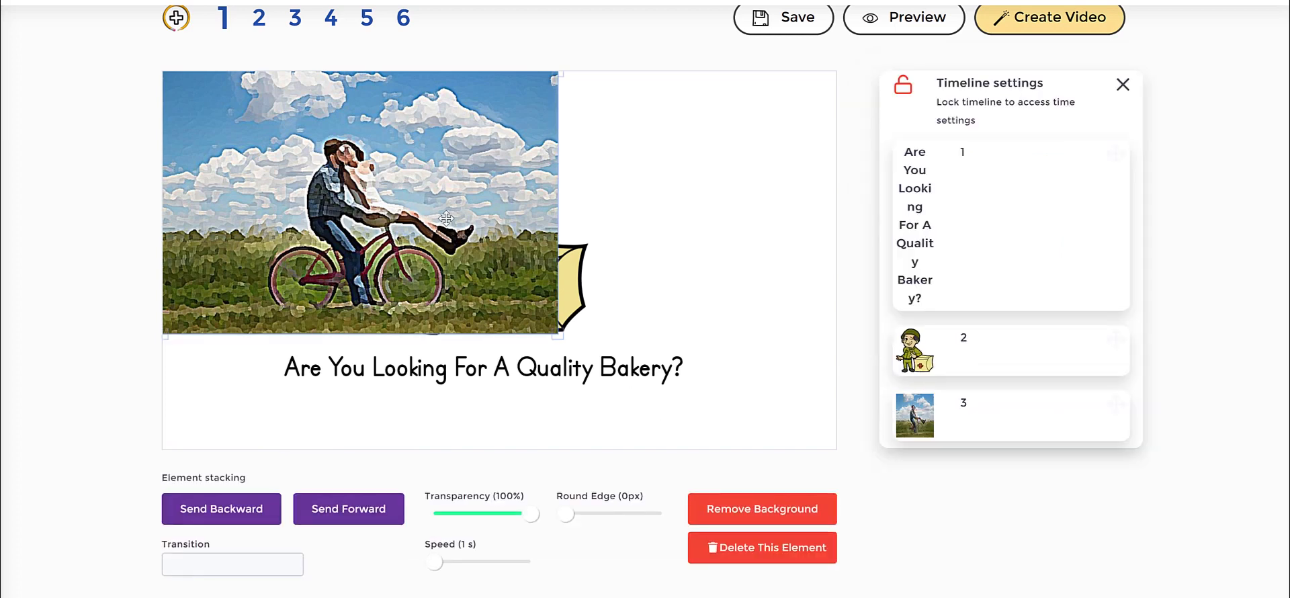
left_click(761, 512)
left_click(535, 382)
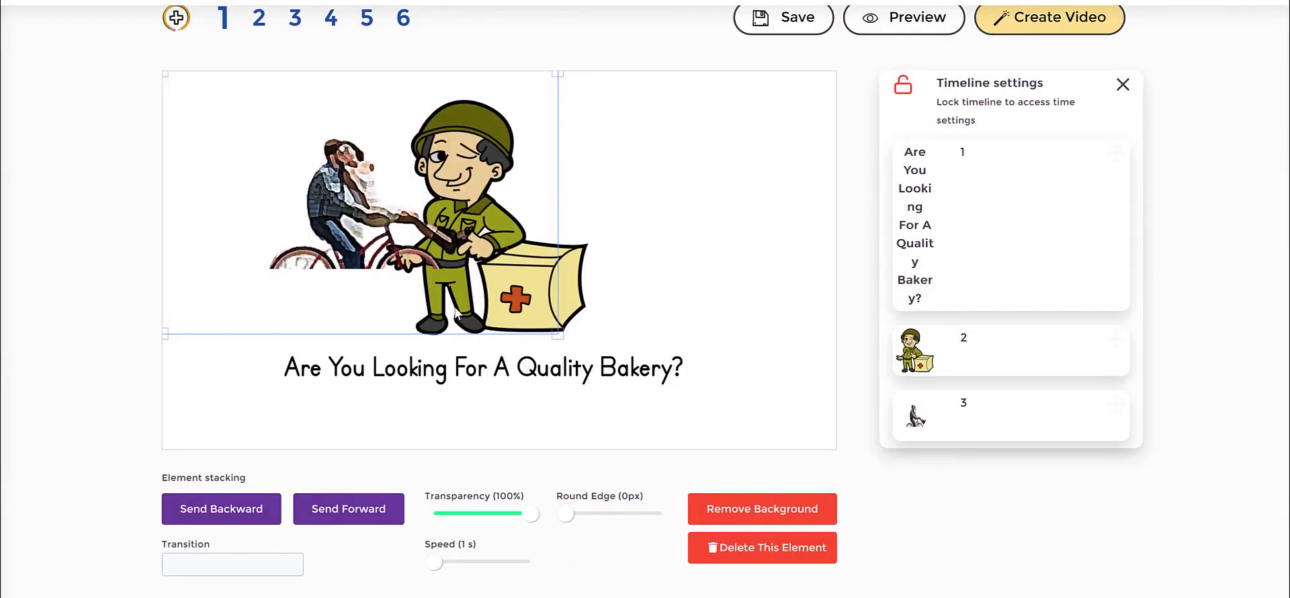
left_click_drag(339, 170, 268, 172)
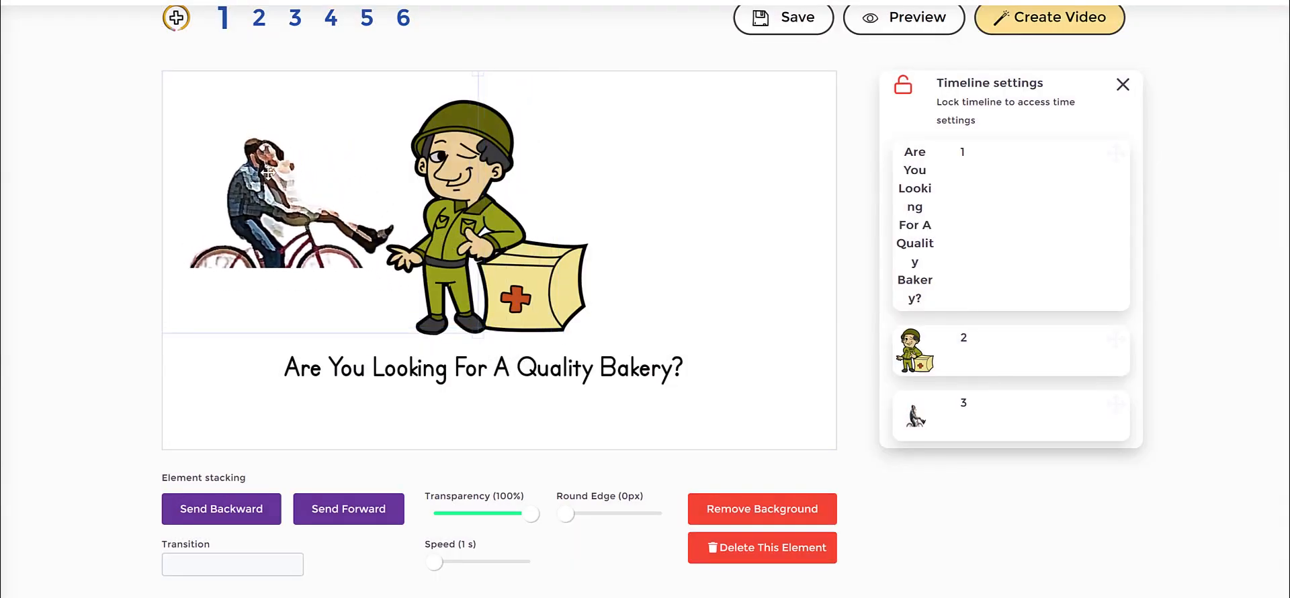
Move the soldier and the couple-on-a-bicycle cutout apart, and set the couple's transition to Slide from left.
left_click_drag(549, 258, 740, 239)
left_click_drag(333, 230, 392, 233)
left_click(245, 563)
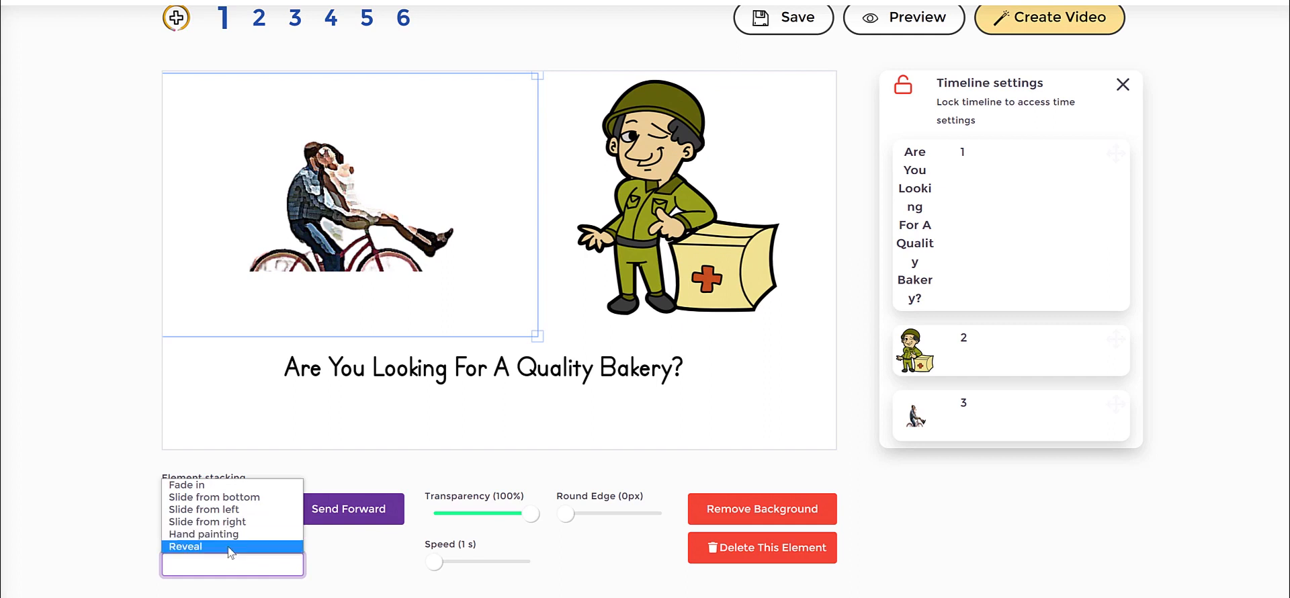
left_click(240, 511)
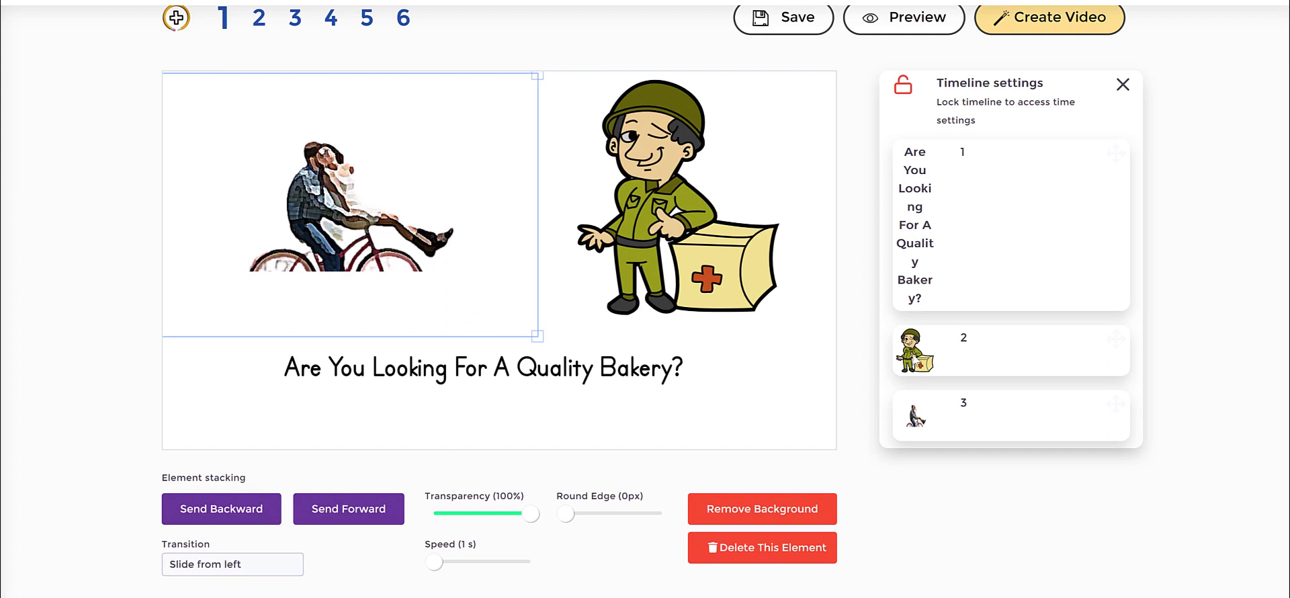
Move the couple-on-a-bicycle image to the first place in the timeline order.
left_click_drag(916, 413, 937, 157)
left_click(468, 353)
left_click(322, 204)
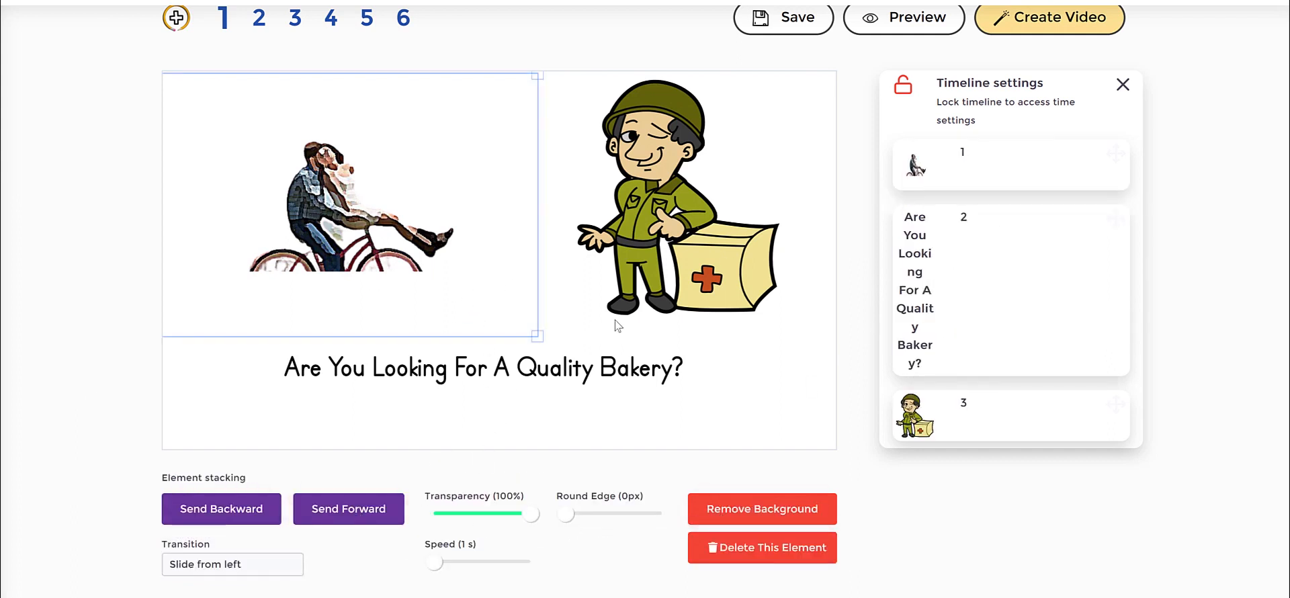
Delete the soldier image and centre the couple-on-a-bicycle cutout above the heading text.
left_click(592, 335)
left_click(480, 509)
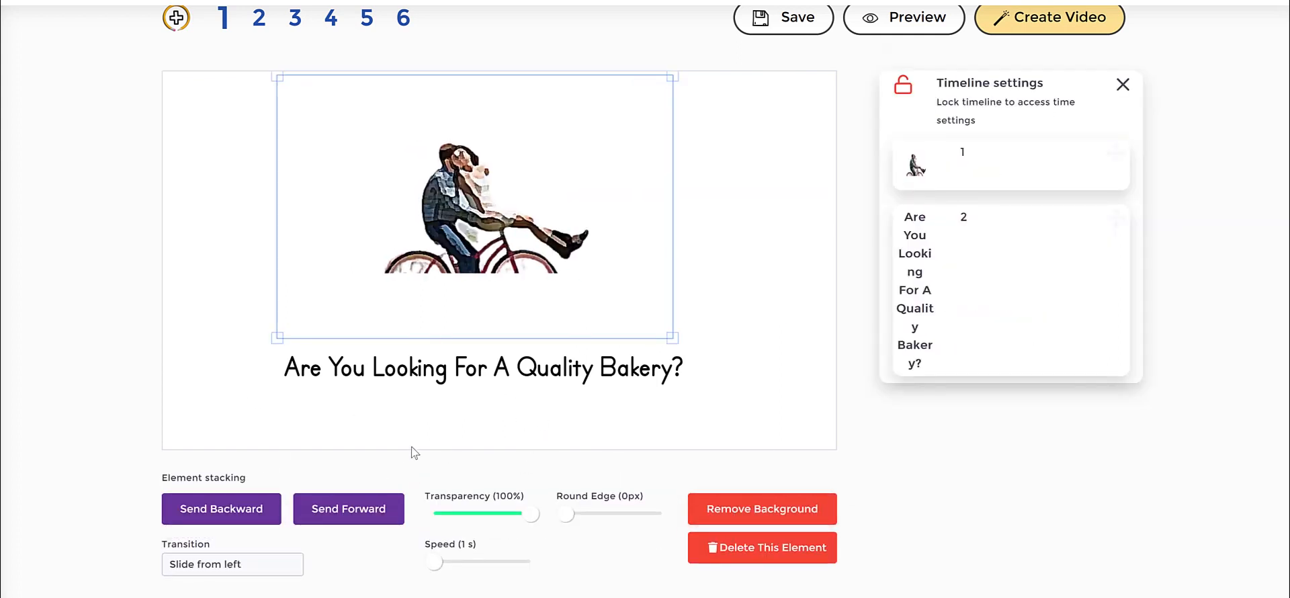
left_click_drag(491, 228, 477, 232)
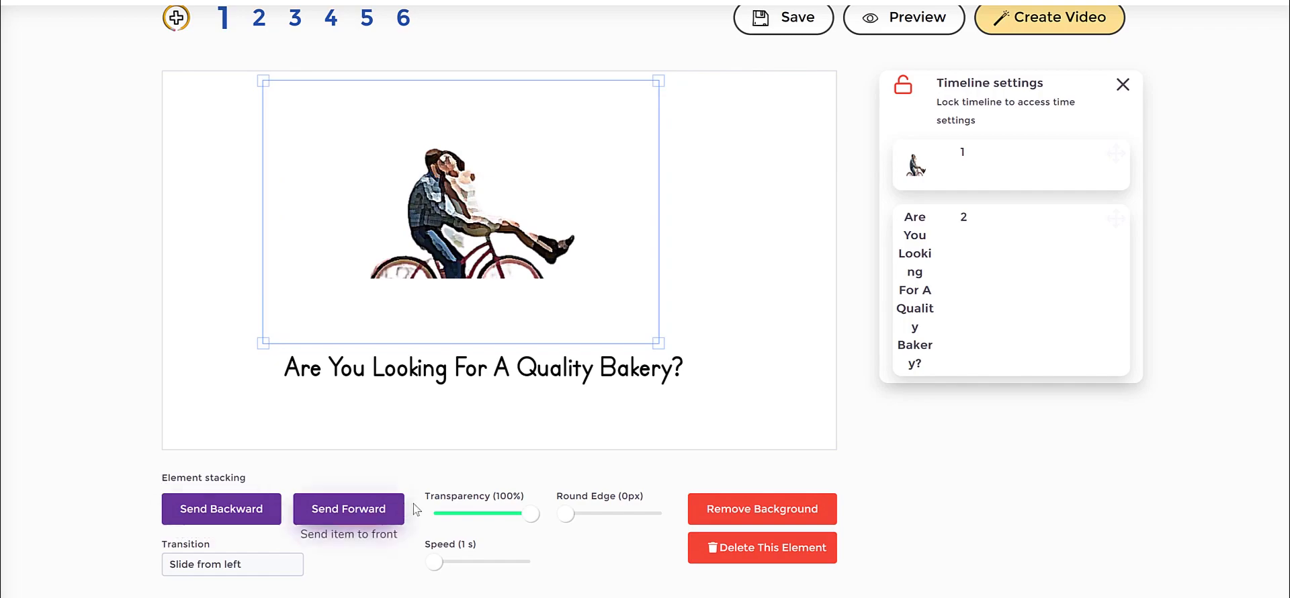
Preview slide 1 with the couple-on-a-bicycle image and the heading, and close the preview.
left_click(783, 195)
left_click(908, 20)
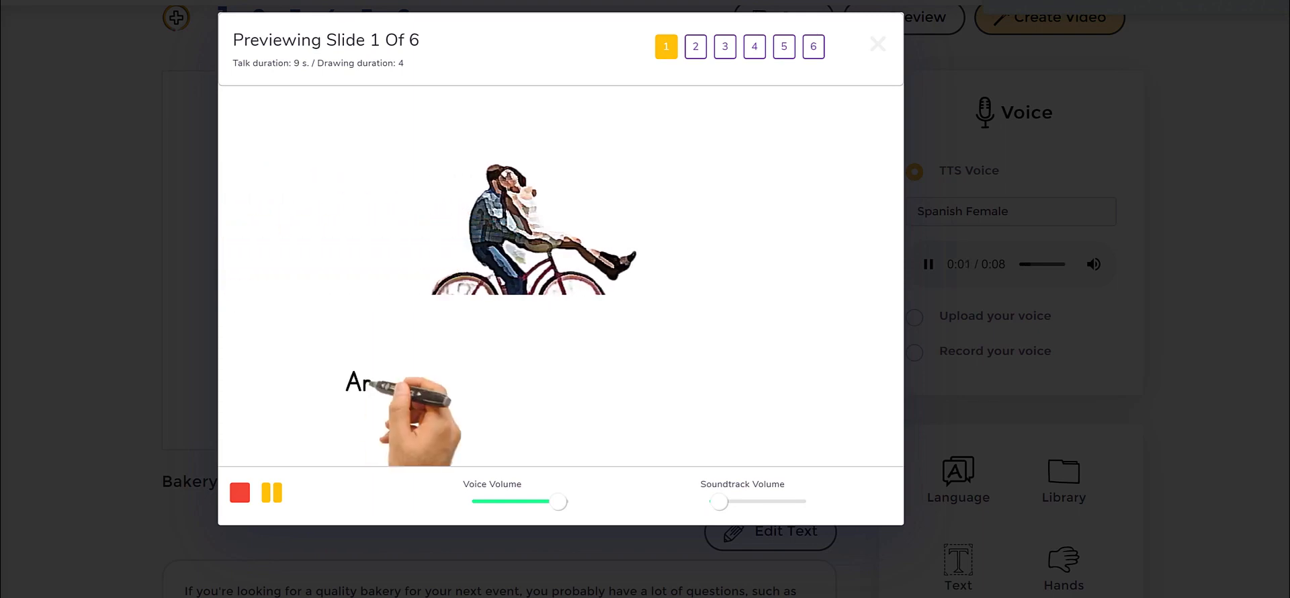
left_click(82, 305)
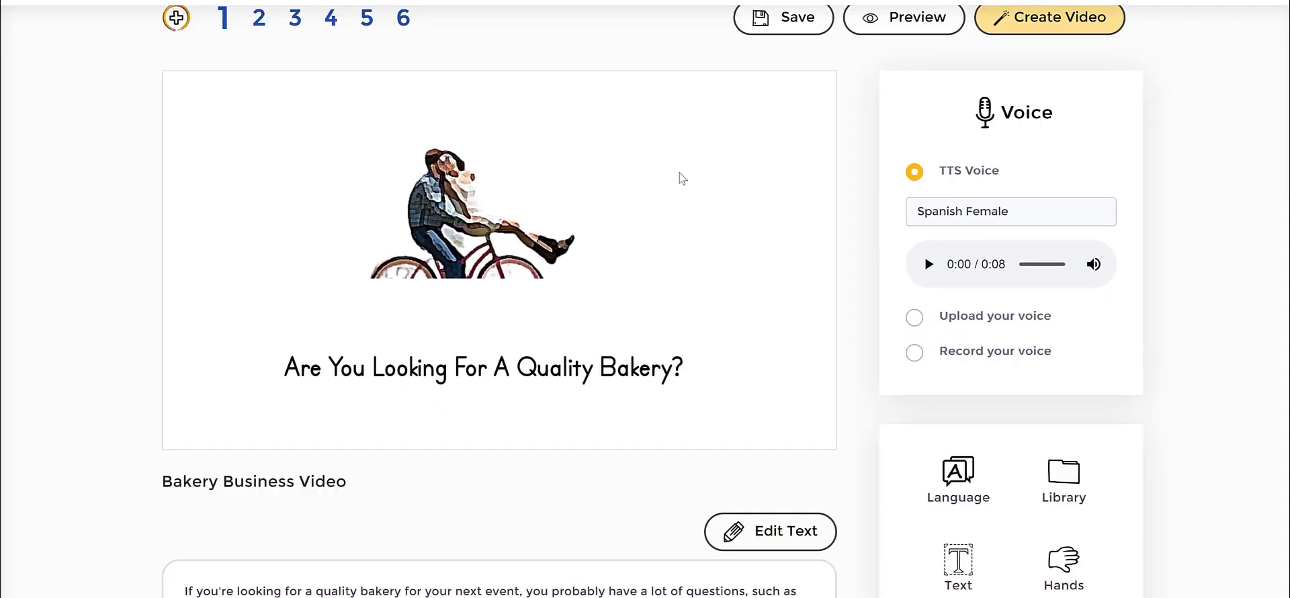
Search the library's JumpStory images for "bake".
left_click(484, 201)
left_click(694, 238)
left_click(1054, 491)
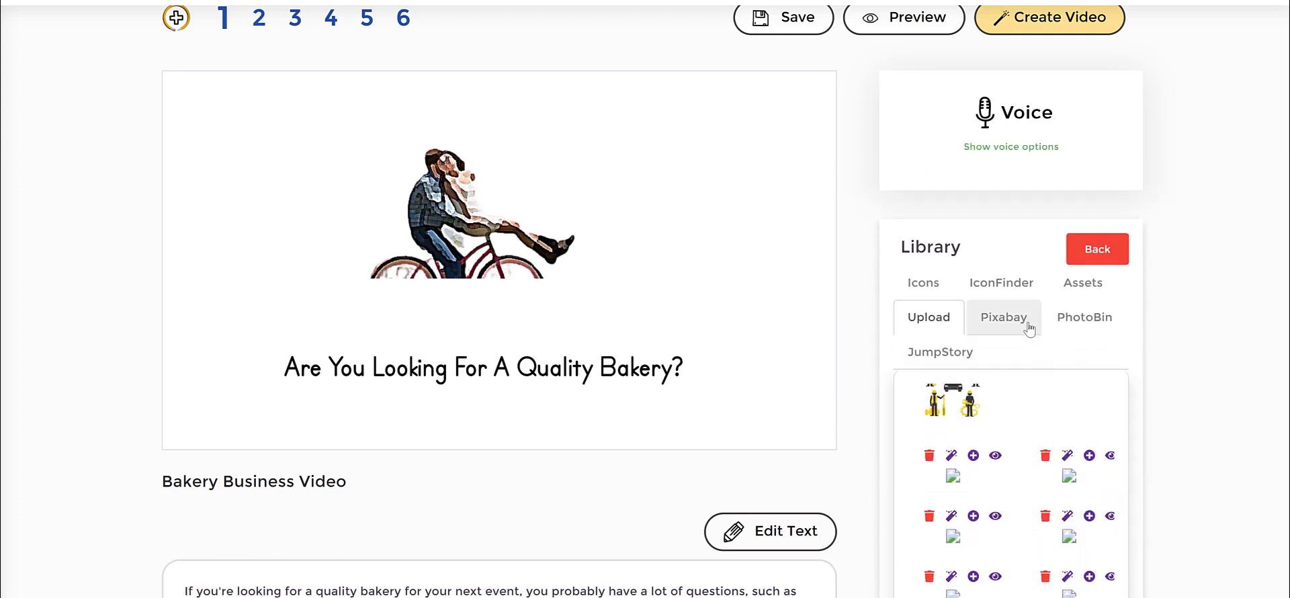
left_click(1080, 323)
left_click(949, 356)
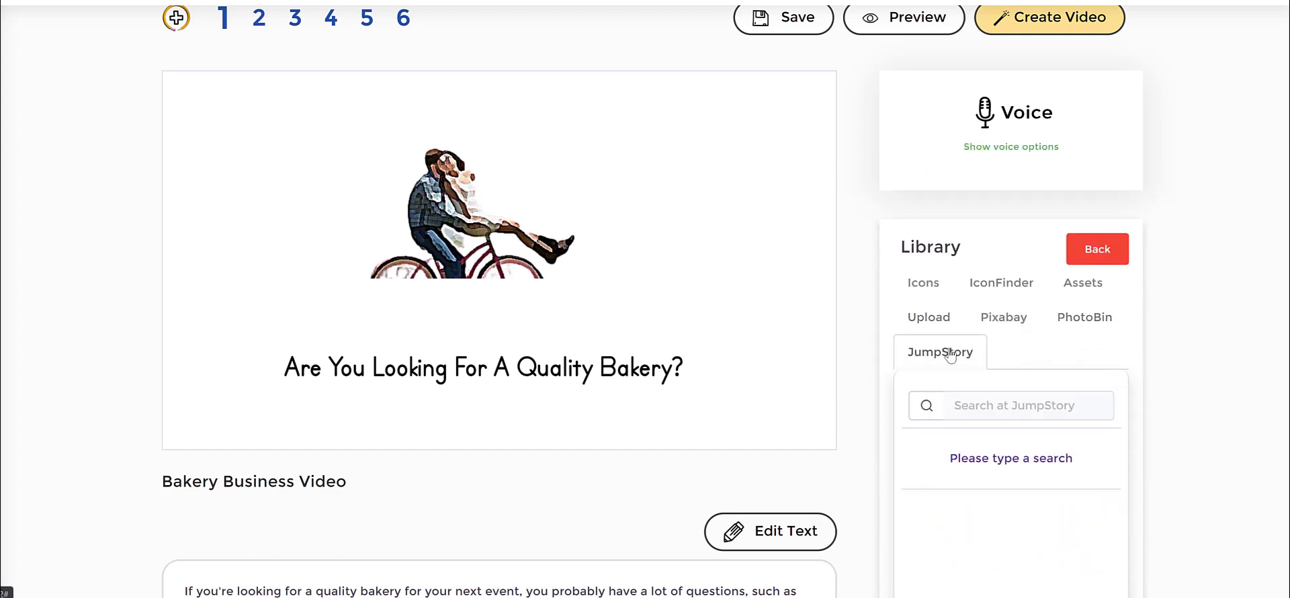
left_click(1003, 404)
type("bake")
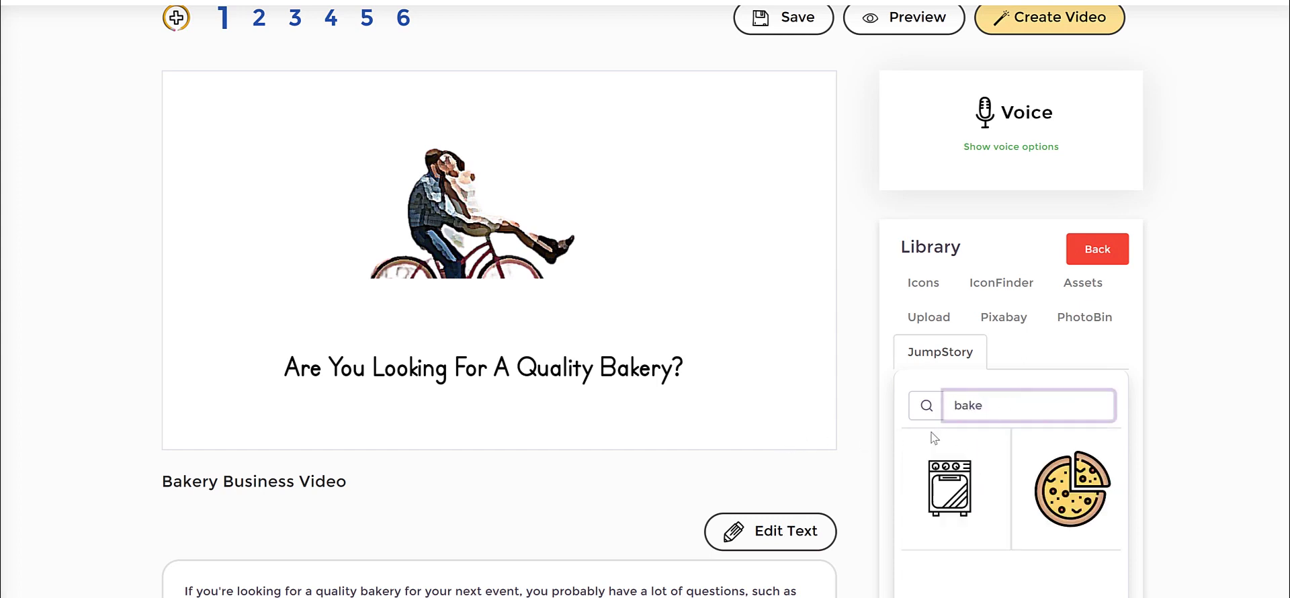
Search the JumpStory images for "business" instead and browse through the icons found.
scroll(1127, 467, "down", 1)
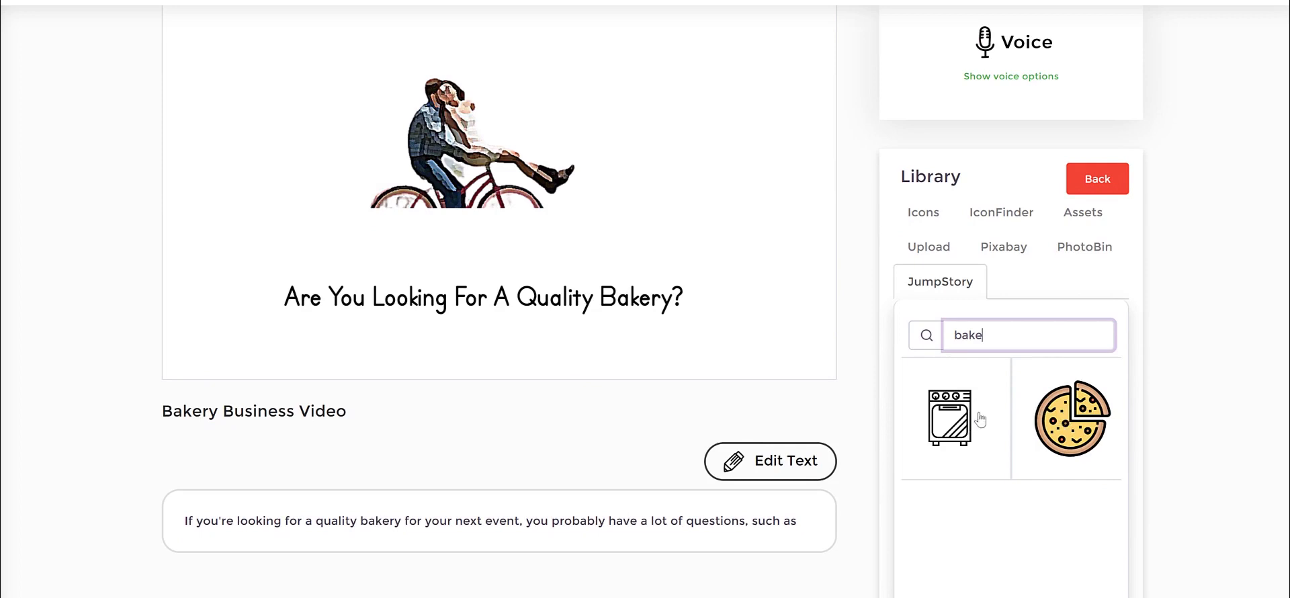
left_click_drag(1014, 336, 843, 338)
key("BackSpace")
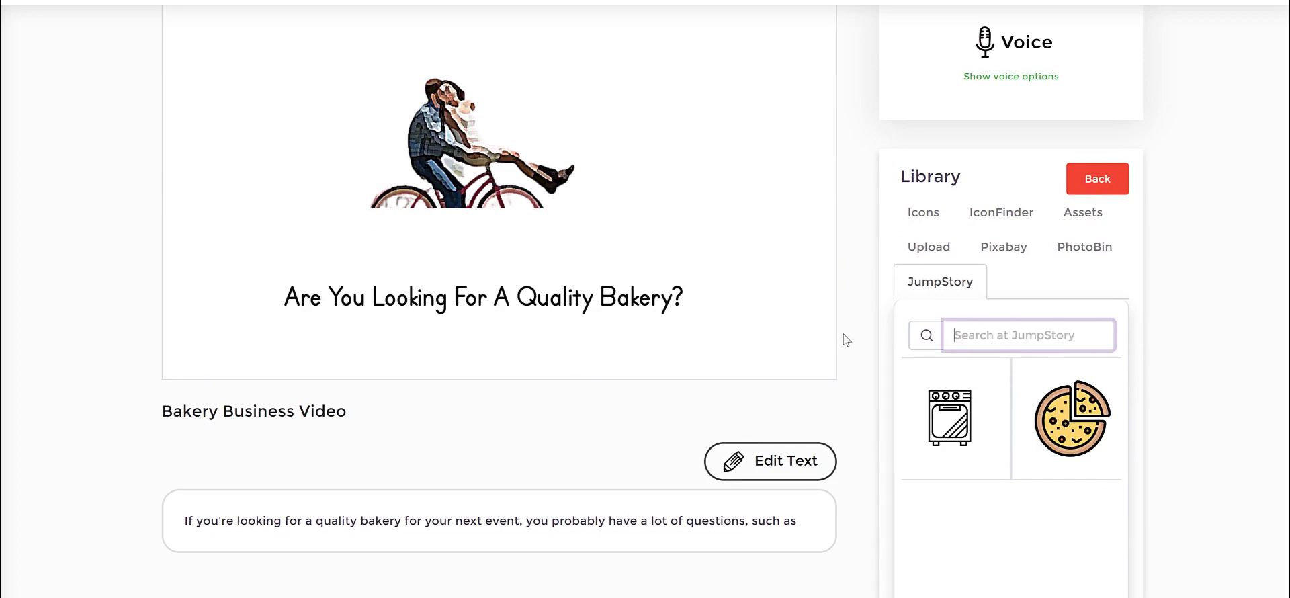
type("busines")
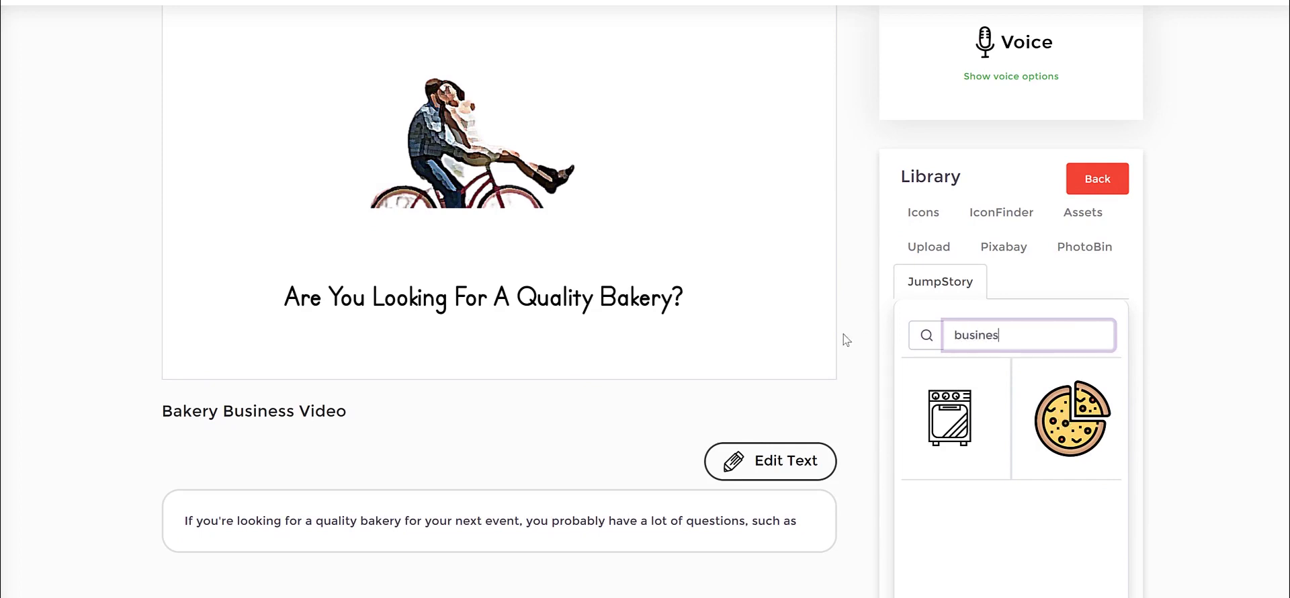
type("s")
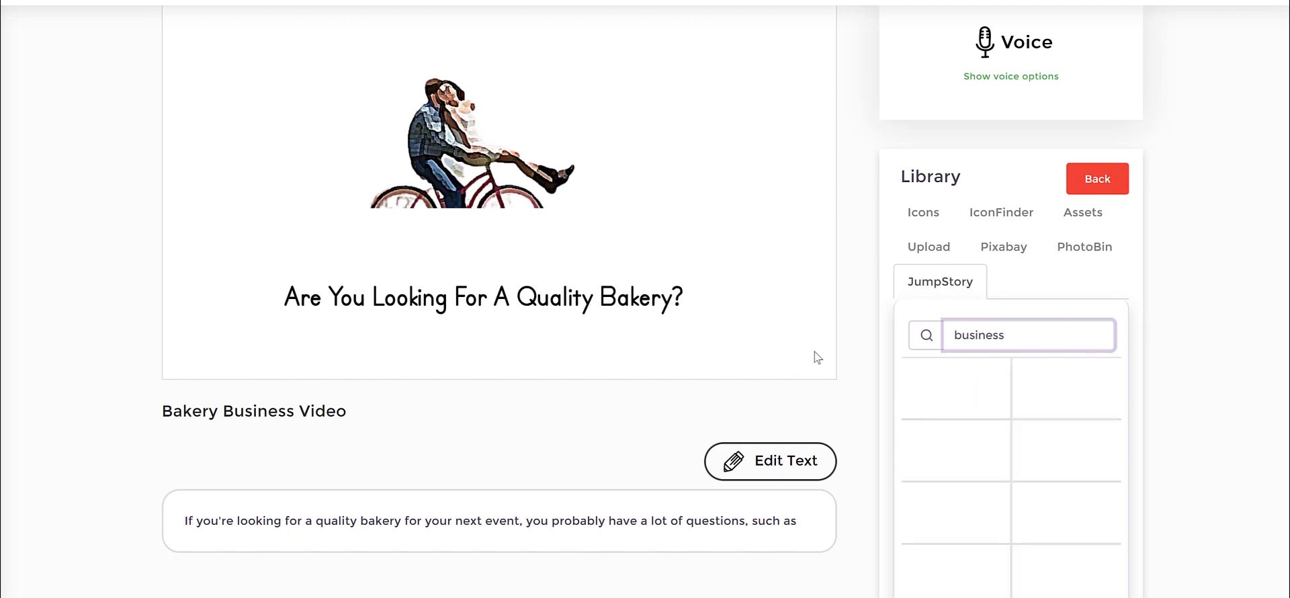
scroll(1083, 433, "down", 3)
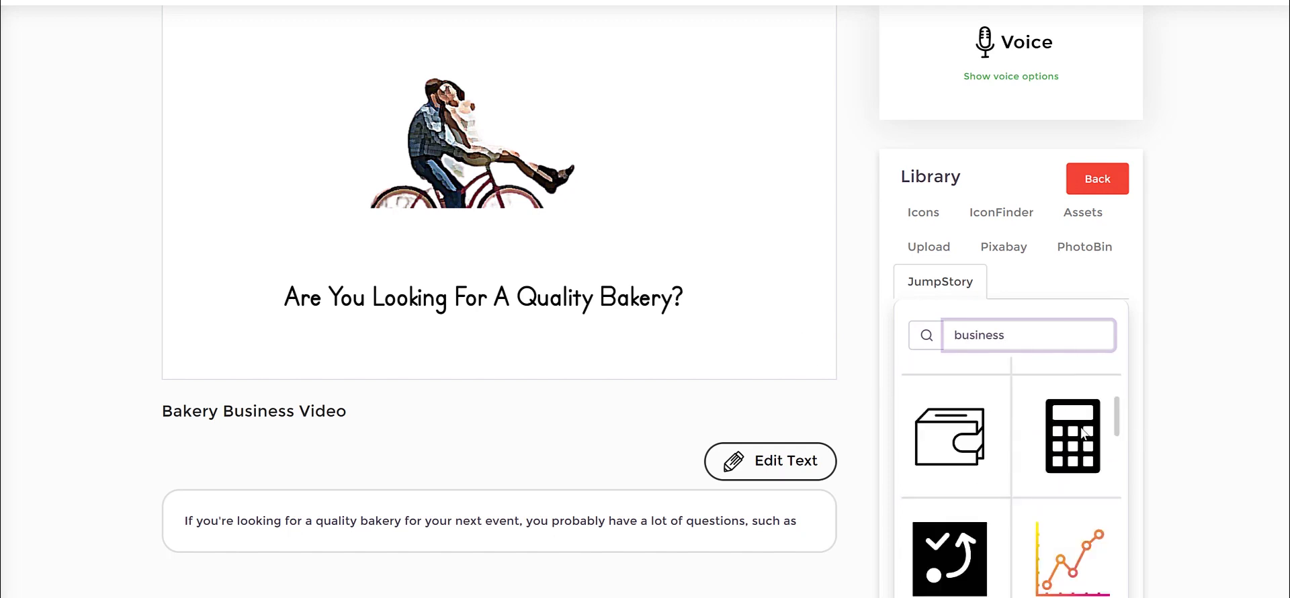
scroll(1083, 434, "down", 2)
scroll(1082, 435, "down", 2)
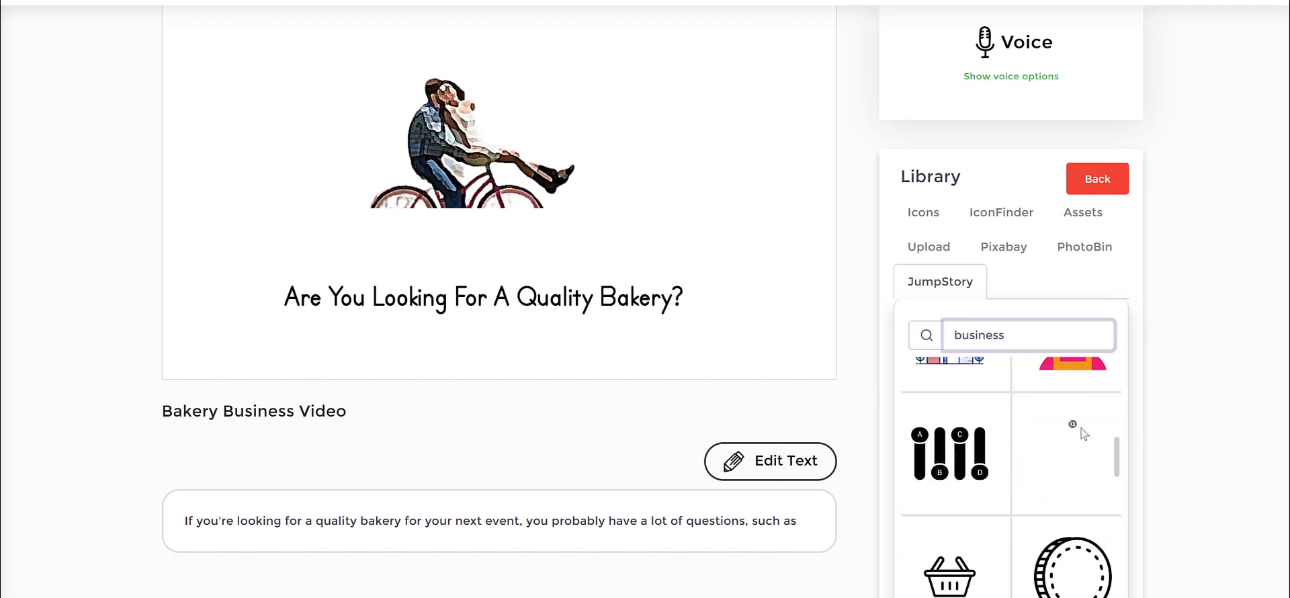
scroll(1084, 433, "up", 2)
scroll(1083, 434, "down", 2)
scroll(1084, 434, "up", 2)
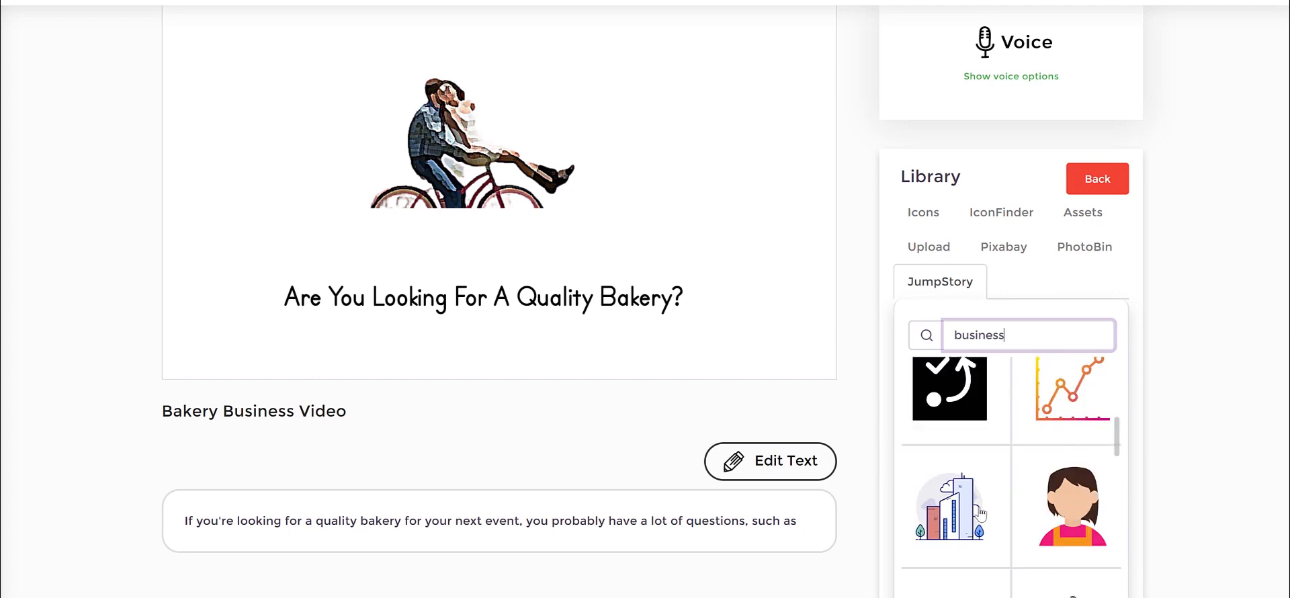
Replace the couple cutout in the scene with the brown box icon and the dark-haired woman icon from JumpStory.
left_click(1075, 509)
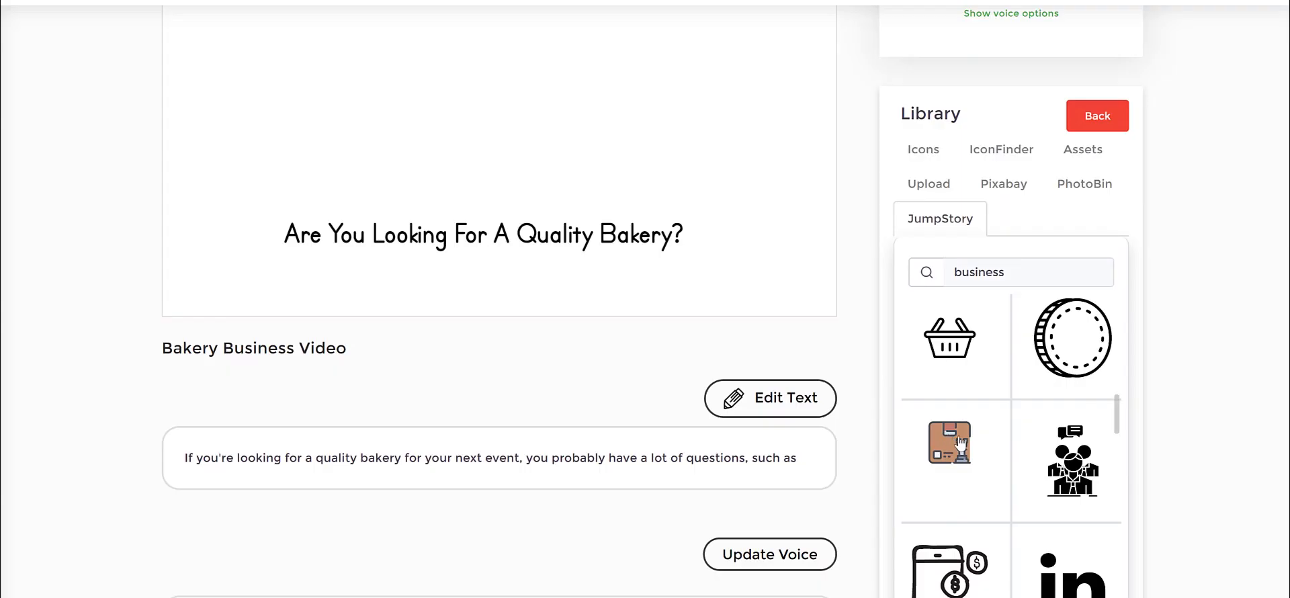
left_click(961, 443)
scroll(1075, 376, "up", 5)
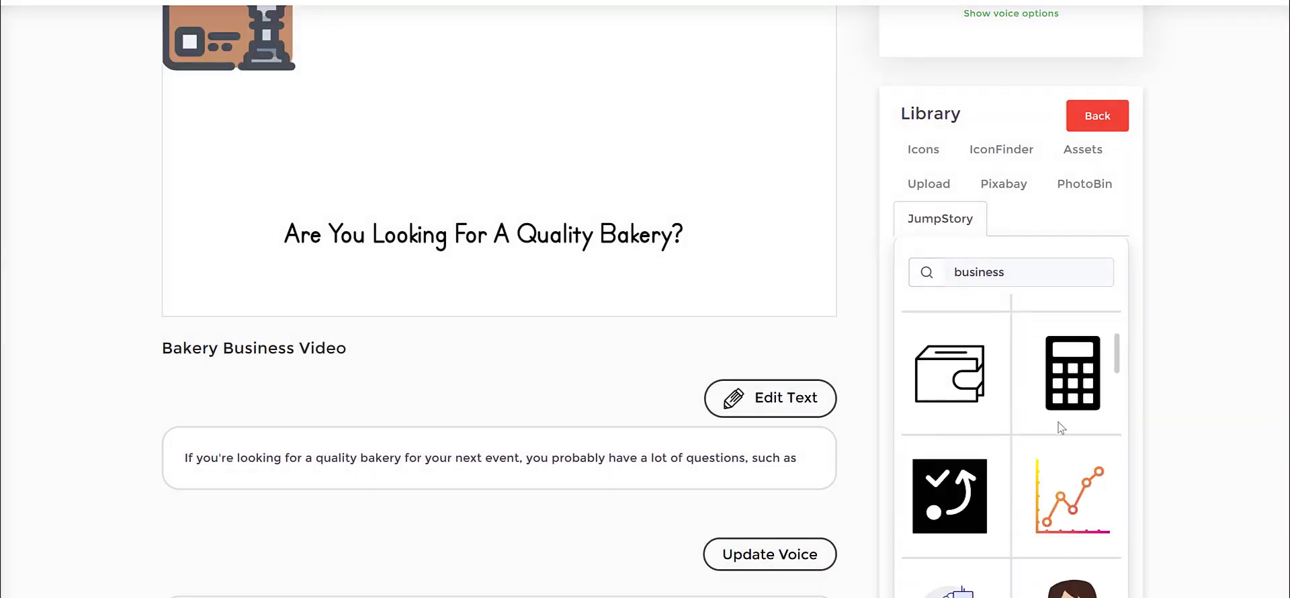
scroll(1083, 355, "up", 4)
left_click(1073, 385)
scroll(593, 188, "up", 4)
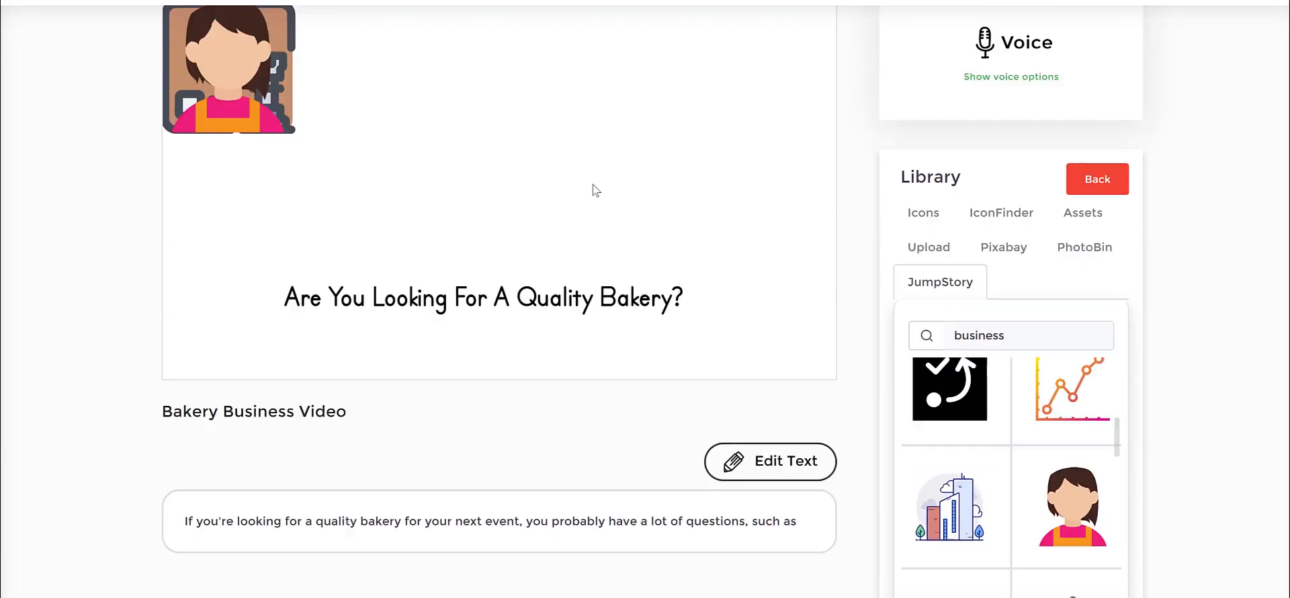
Place the brown box and the woman side by side above the heading text, with the box before the woman.
left_click_drag(258, 218, 639, 236)
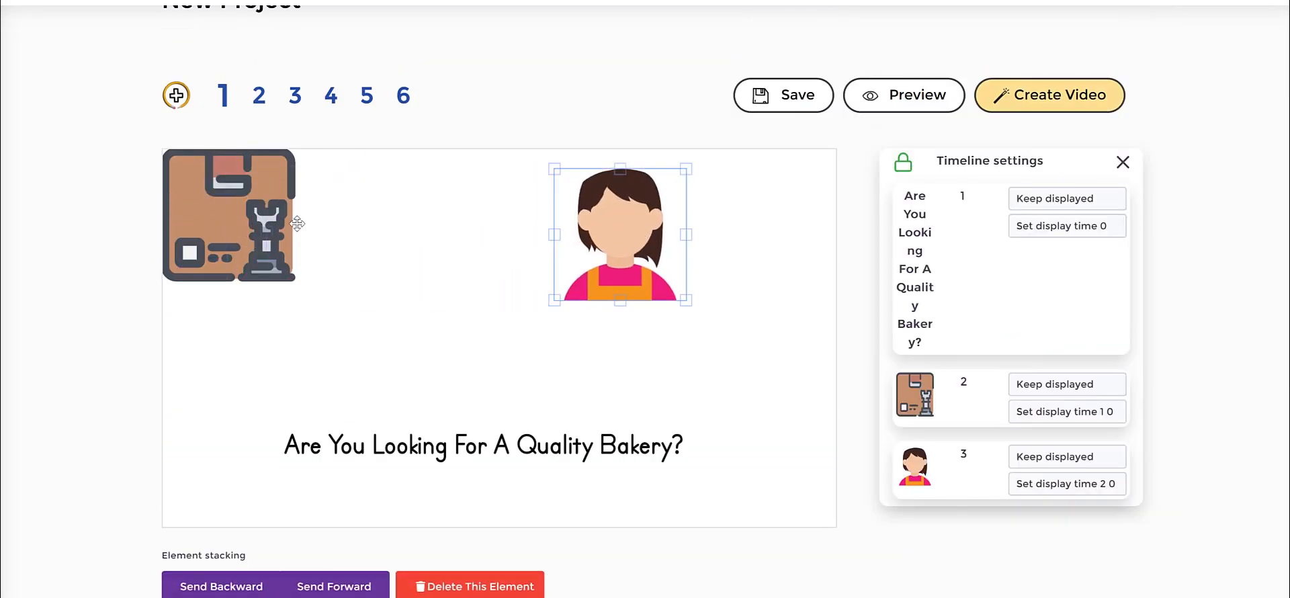
left_click_drag(296, 225, 379, 246)
left_click_drag(632, 249, 658, 256)
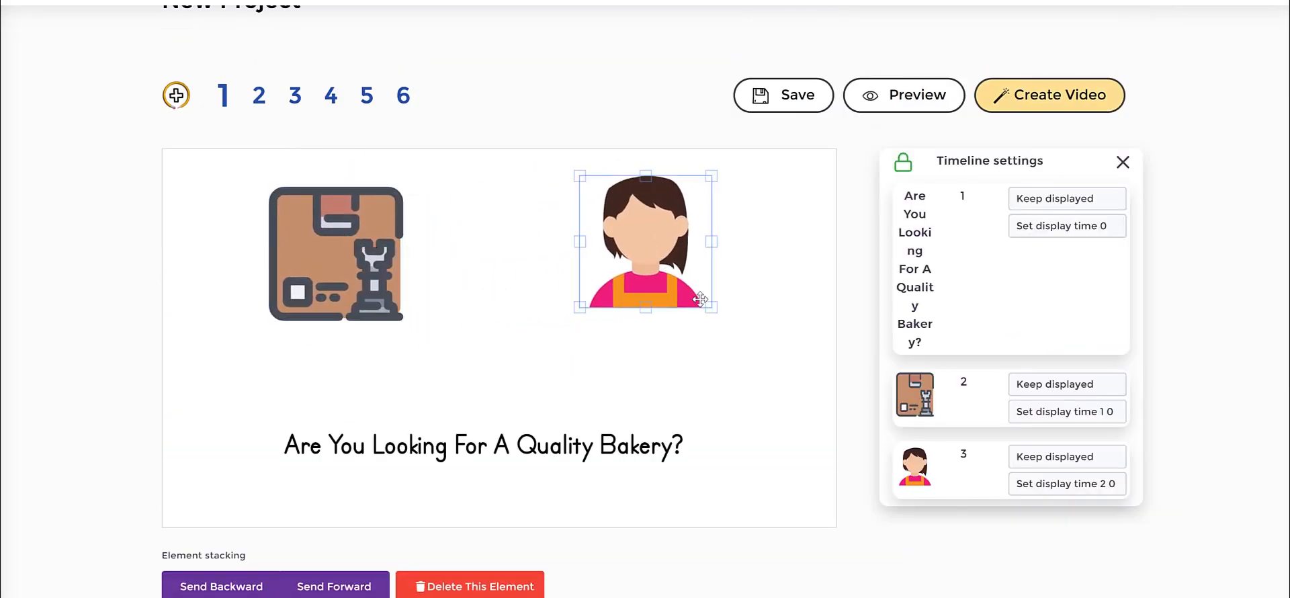
Enlarge the woman and the brown box to similar sizes so they fill the space above the heading.
left_click_drag(712, 308, 793, 364)
left_click(393, 316)
left_click_drag(403, 321, 456, 372)
left_click_drag(426, 307, 416, 304)
left_click_drag(444, 369, 455, 380)
left_click(491, 335)
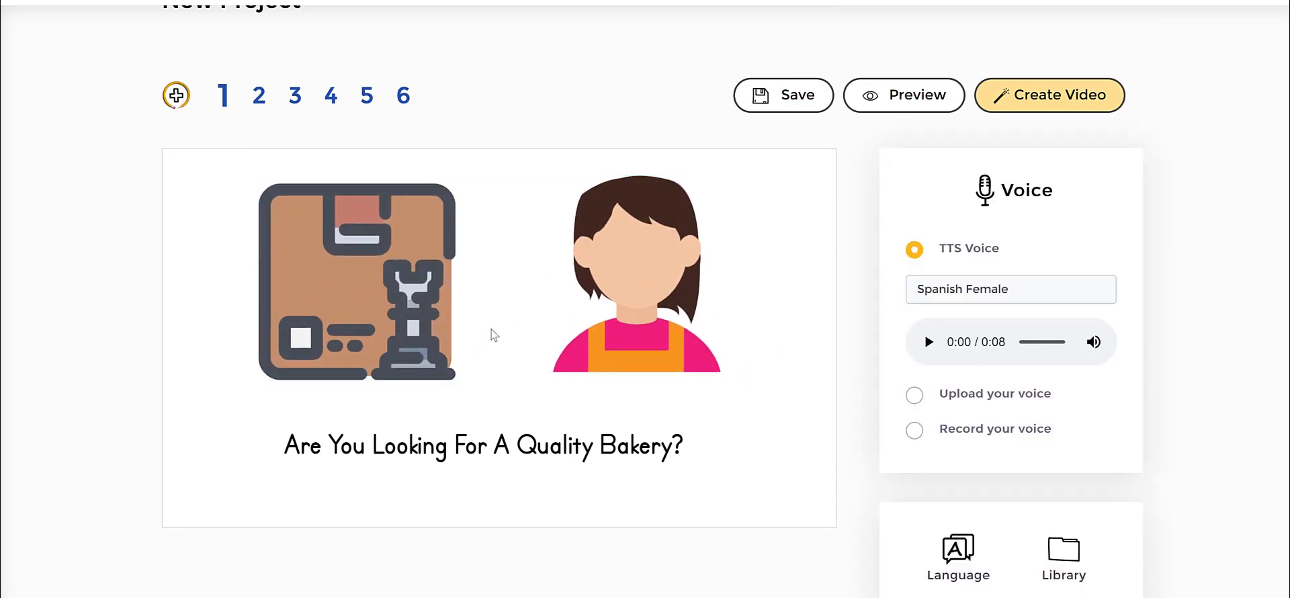
Keep the brown box's transition as Hand drawing and set its speed to 2 s.
scroll(607, 301, "down", 2)
left_click(702, 195)
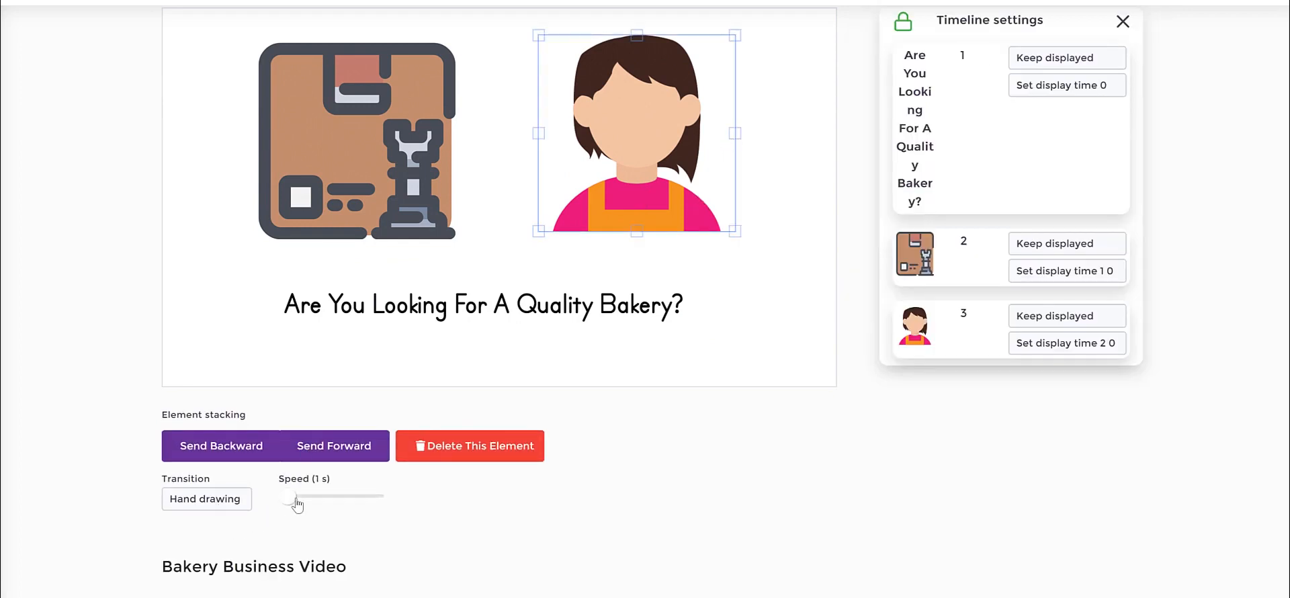
left_click(216, 501)
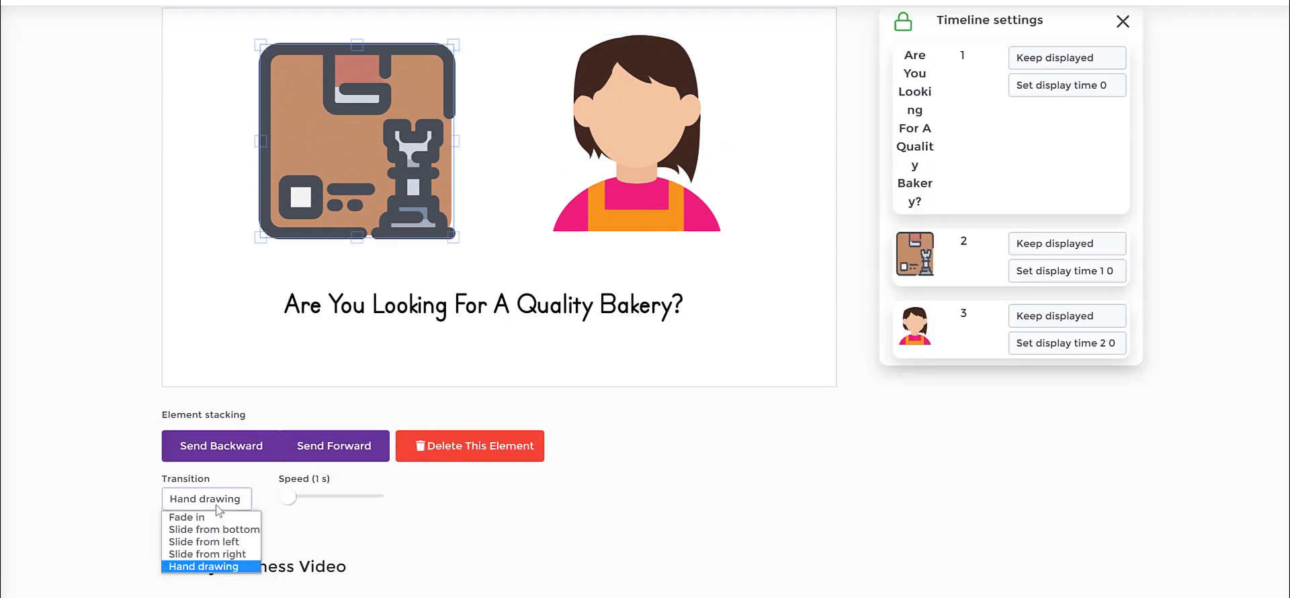
left_click(231, 569)
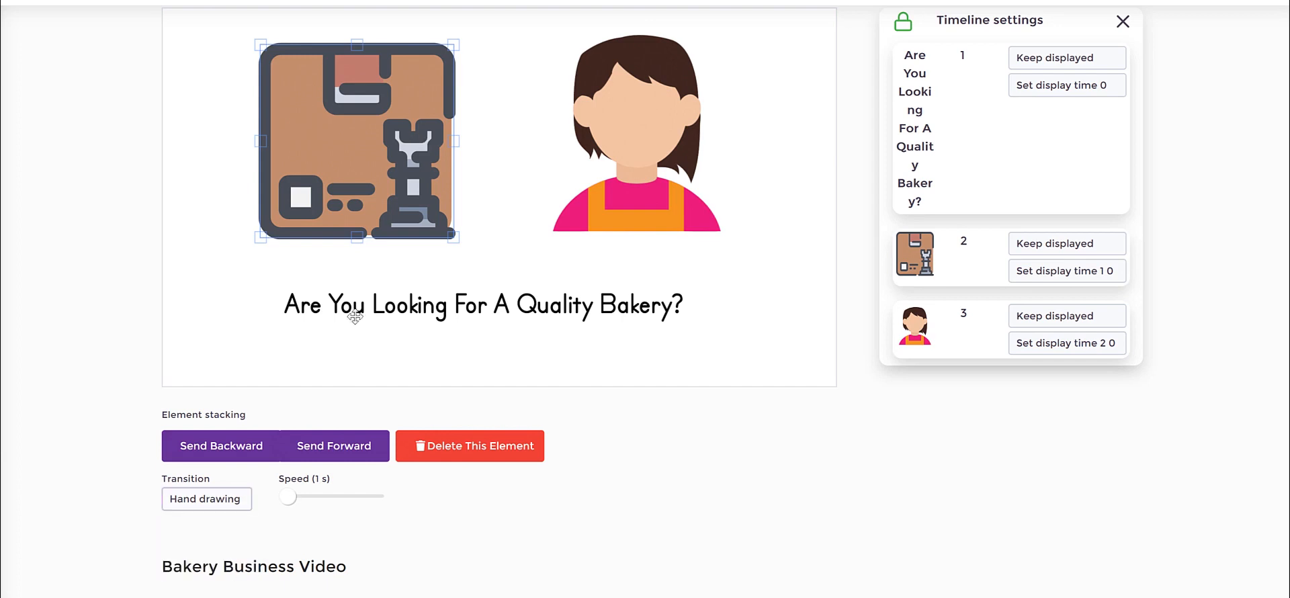
left_click_drag(291, 503, 318, 505)
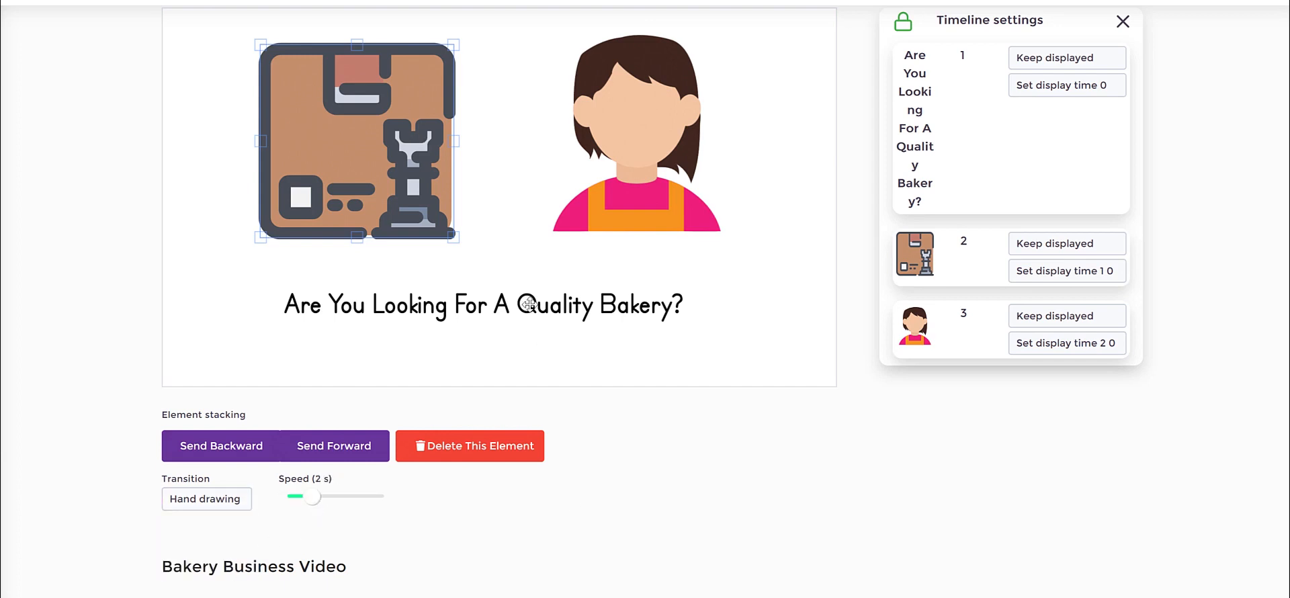
left_click(614, 334)
scroll(726, 279, "up", 1)
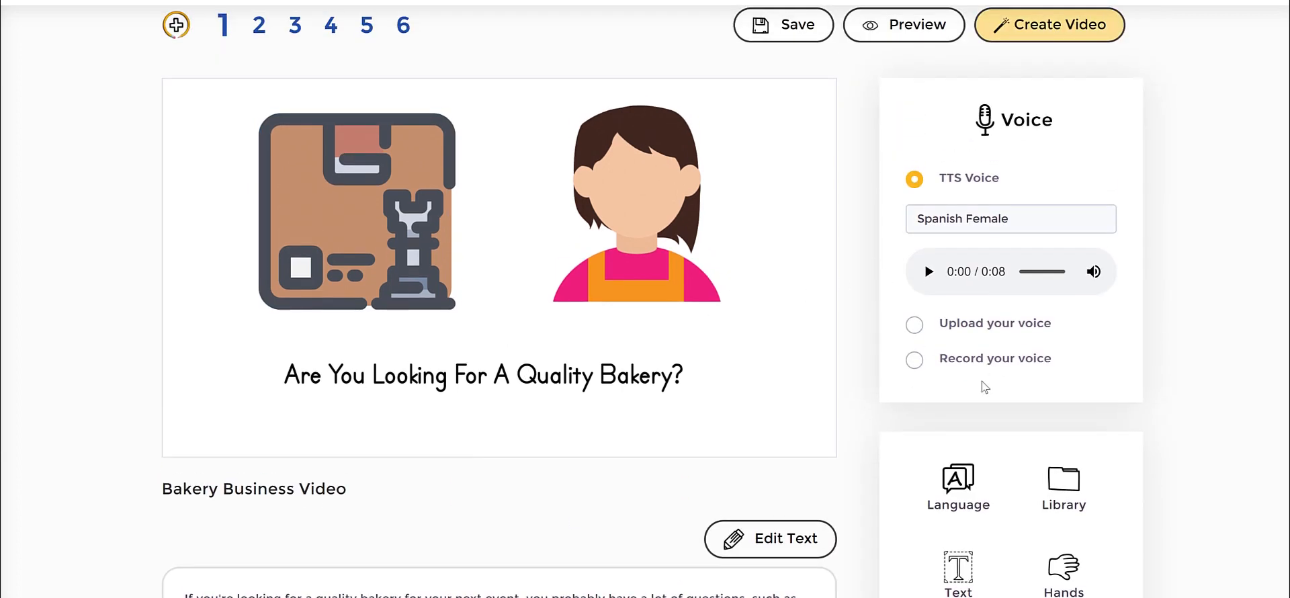
Change the project's speech language to English and update the language settings.
scroll(984, 387, "down", 2)
scroll(993, 216, "up", 1)
left_click(979, 156)
left_click(979, 156)
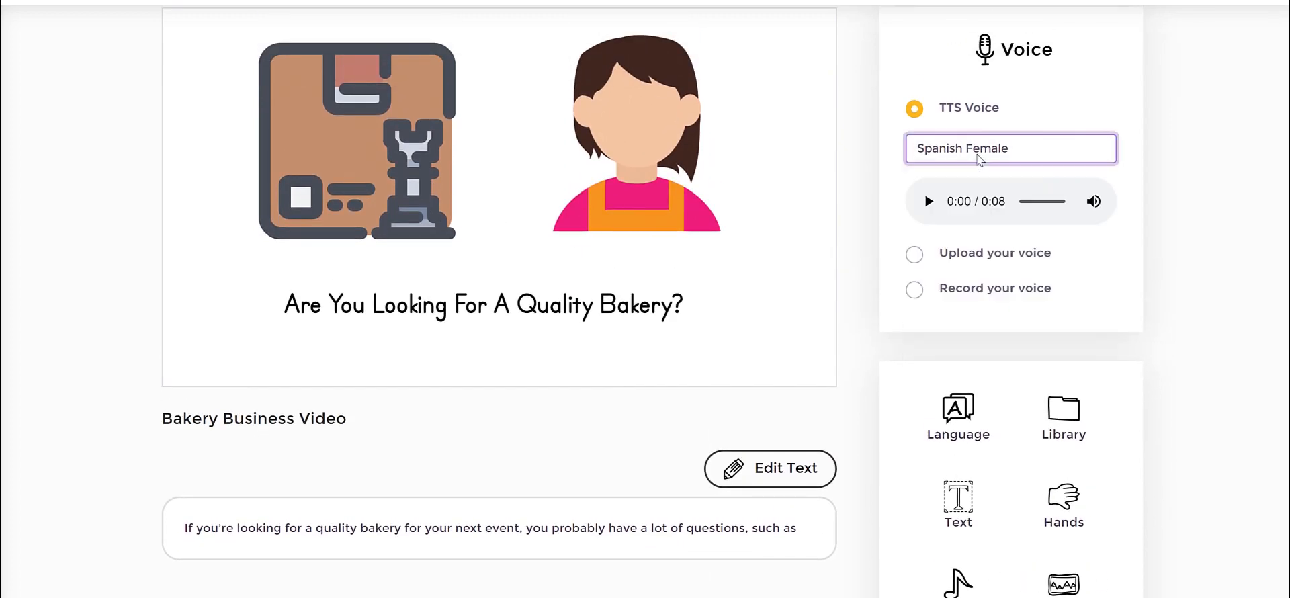
scroll(999, 396, "down", 1)
left_click(958, 350)
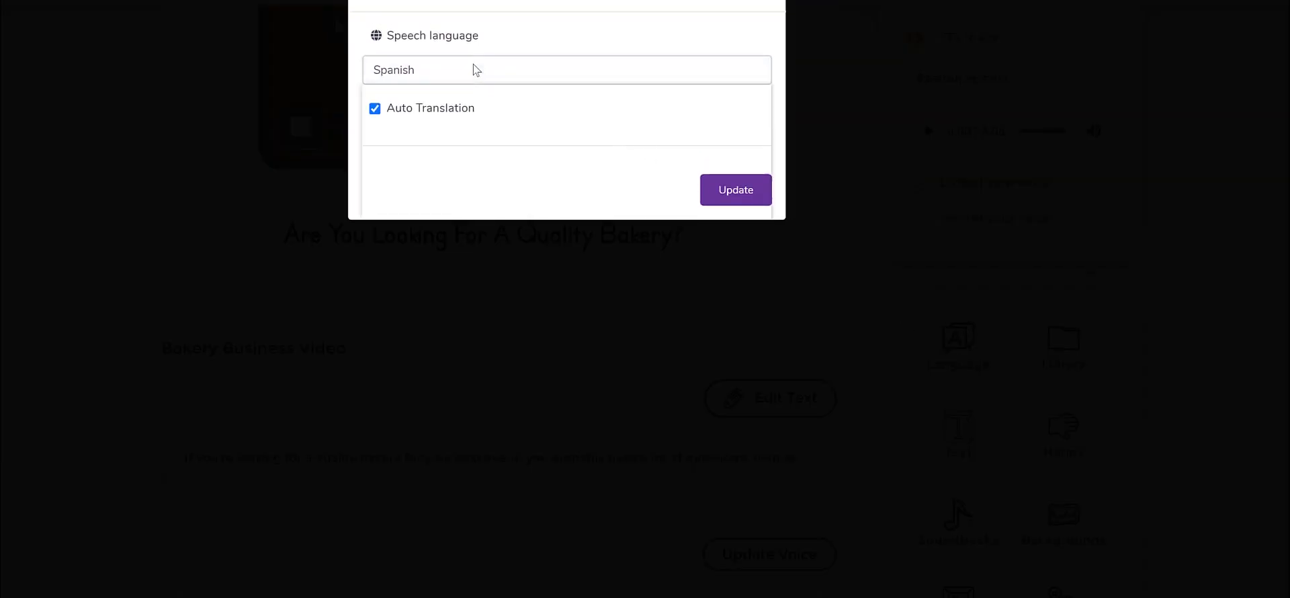
left_click(472, 70)
scroll(476, 141, "up", 2)
left_click(421, 92)
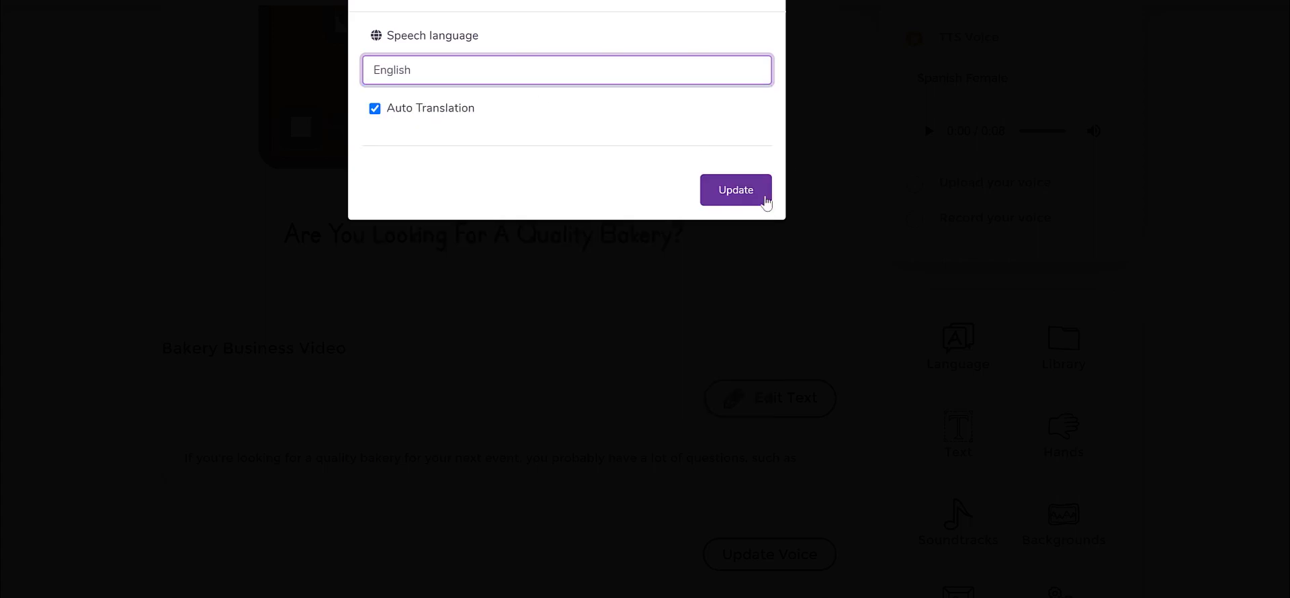
left_click(735, 188)
Set the text-to-speech voice to English UK - Harry (Male).
left_click(1026, 232)
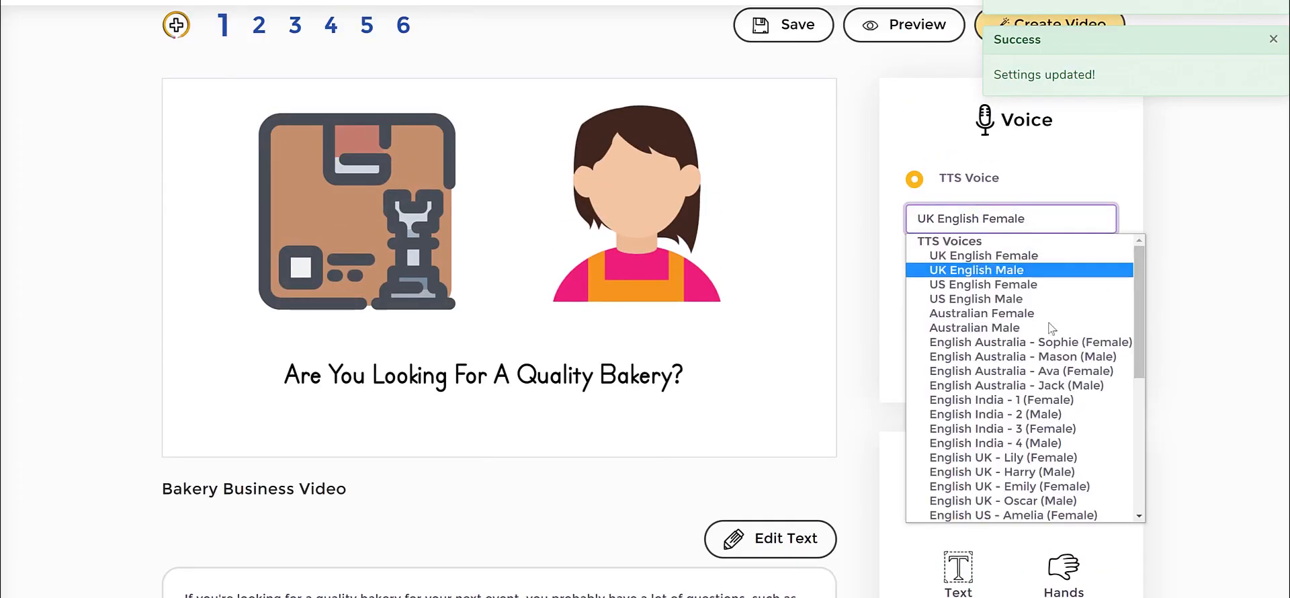
left_click(1057, 481)
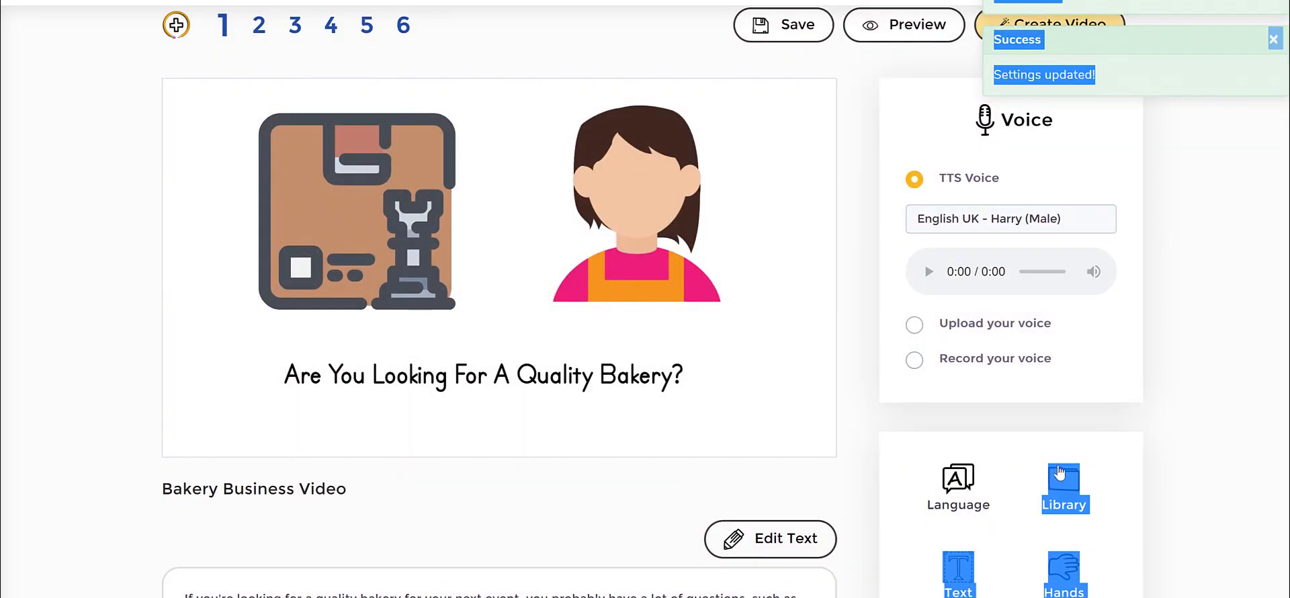
scroll(655, 359, "down", 5)
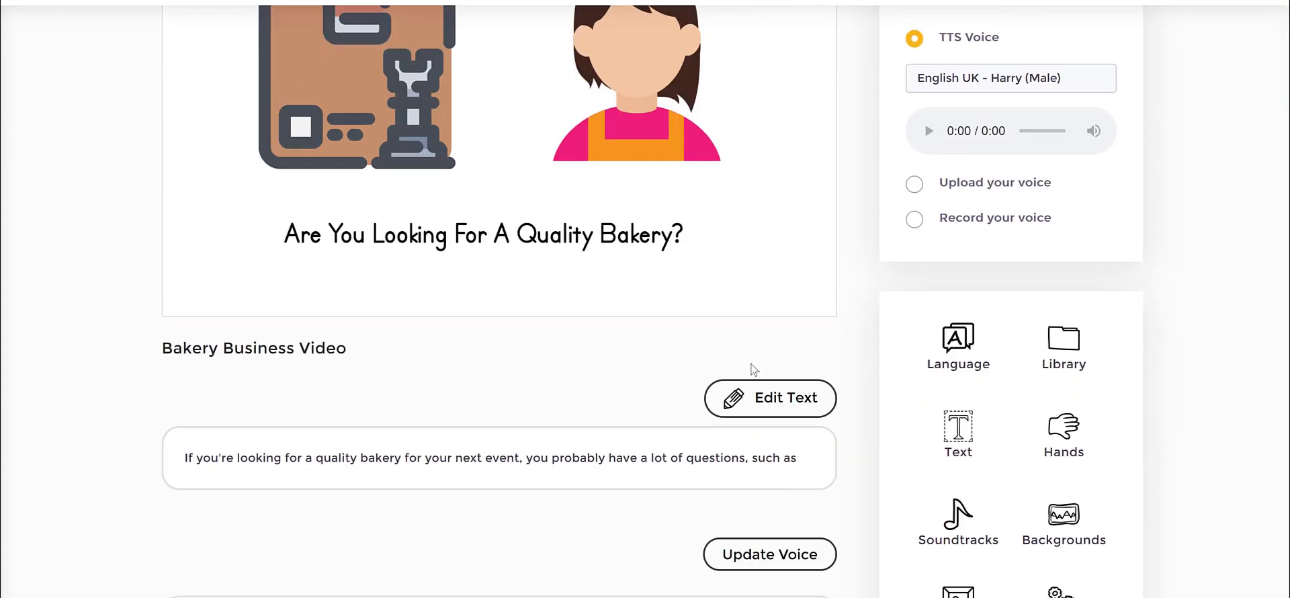
scroll(549, 346, "up", 4)
scroll(610, 343, "down", 2)
scroll(614, 344, "up", 3)
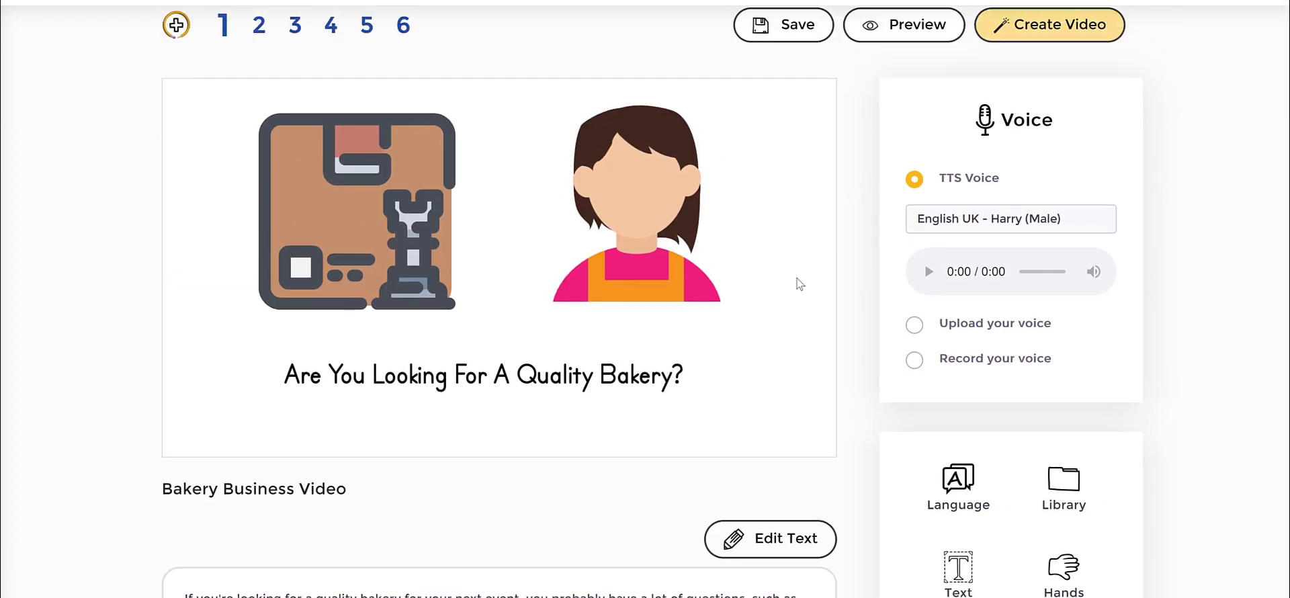
Preview the edited first slide of the bakery video.
left_click(909, 26)
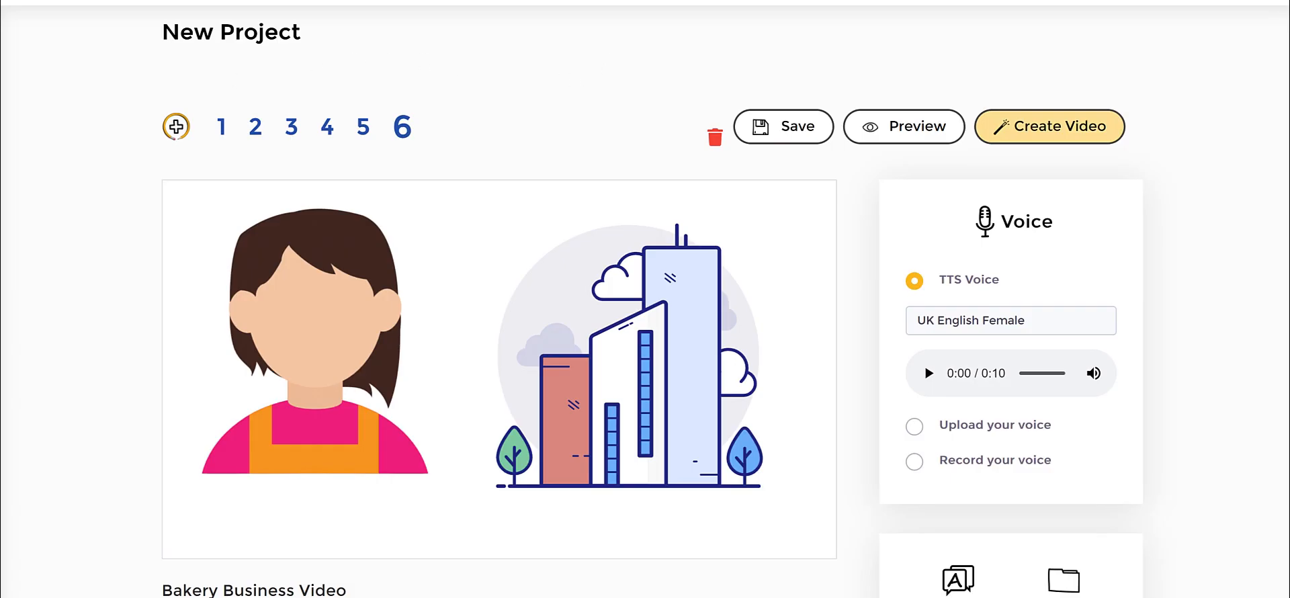
mouse_move(162, 98)
left_mouse_down()
mouse_move(142, 118)
mouse_move(140, 92)
left_mouse_up()
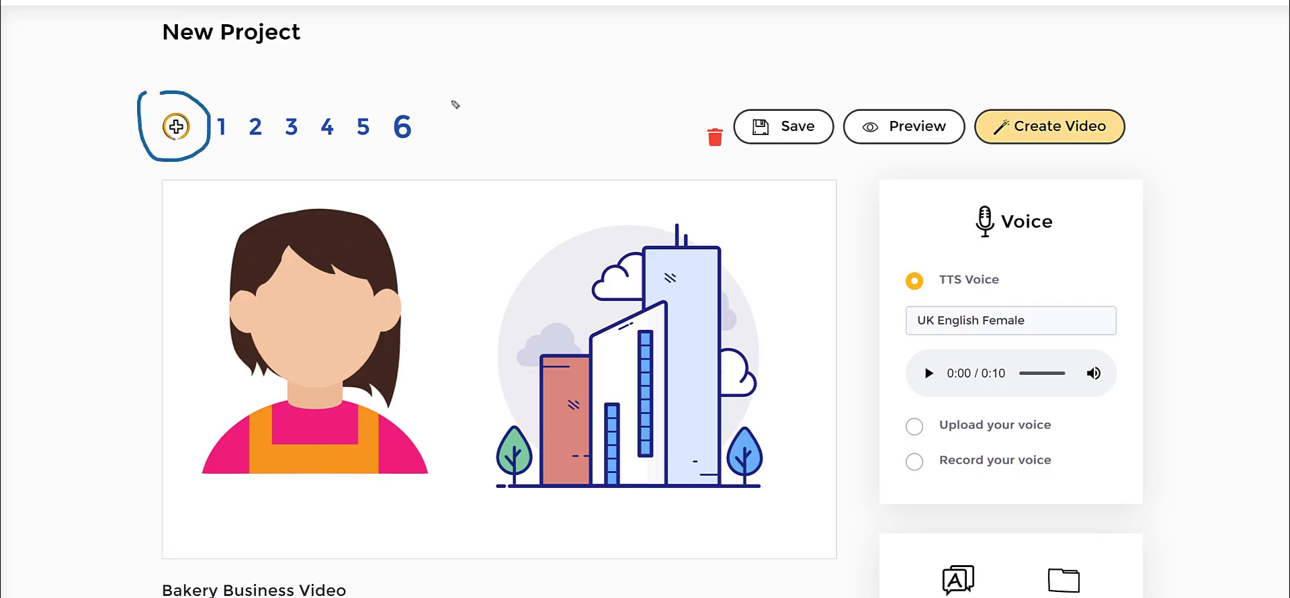
mouse_move(498, 70)
left_mouse_down()
mouse_move(440, 99)
mouse_move(467, 109)
left_mouse_up()
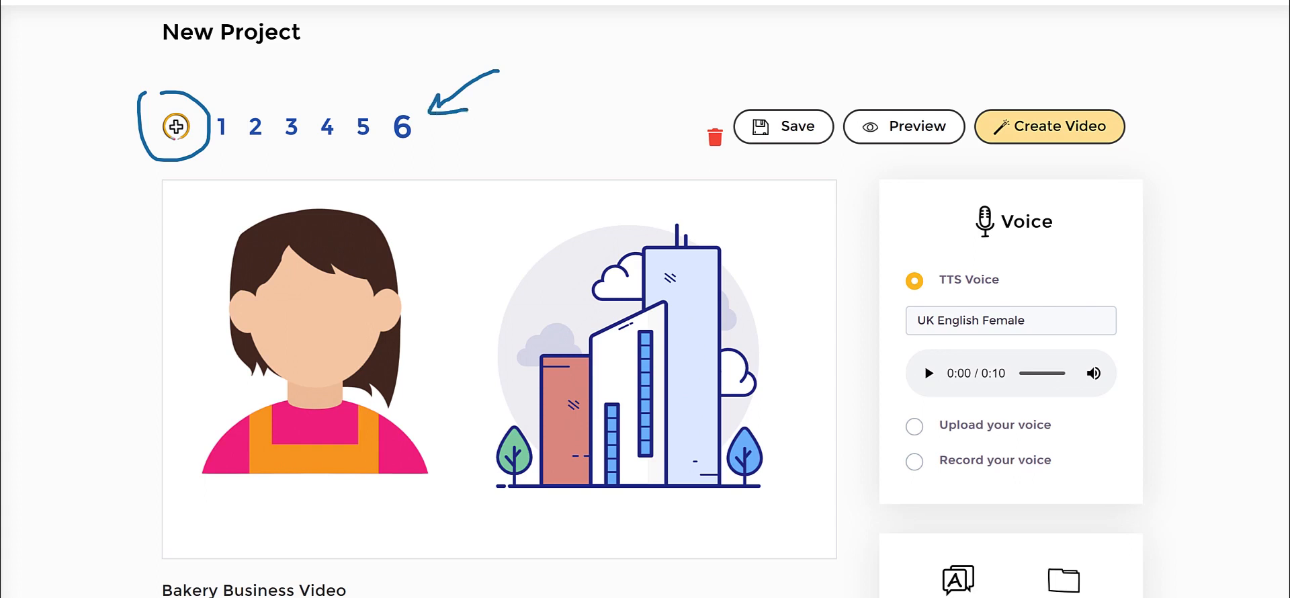
key("Escape")
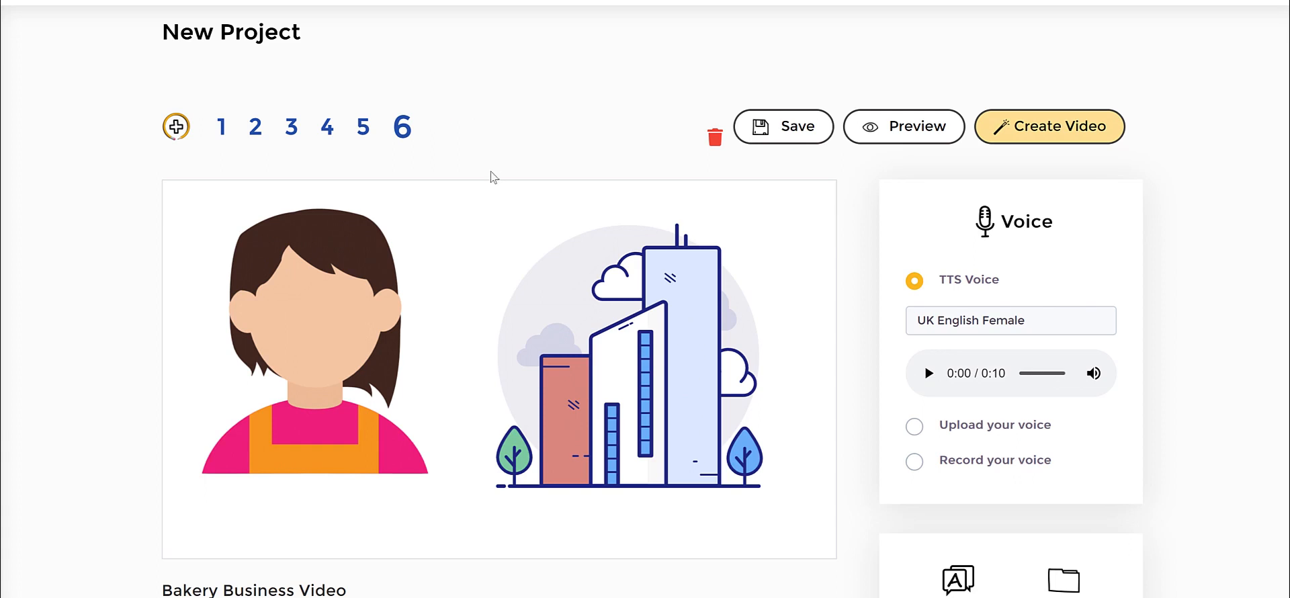
Add a blank seventh slide to the bakery project.
left_click(176, 124)
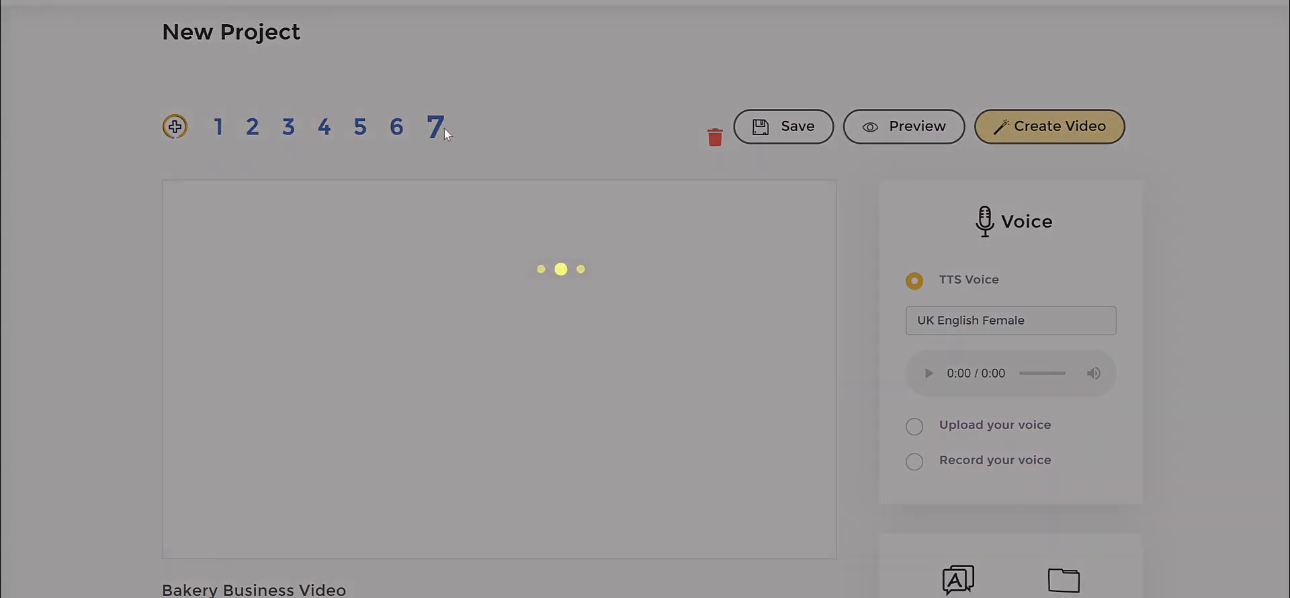
scroll(485, 323, "down", 3)
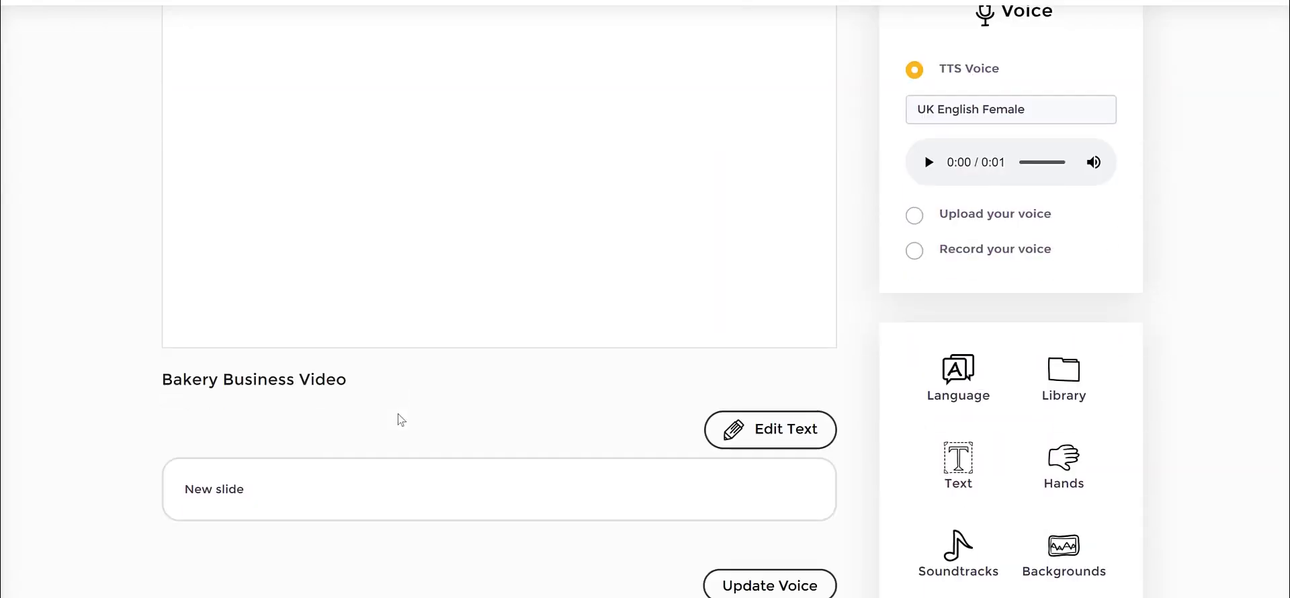
scroll(454, 401, "up", 3)
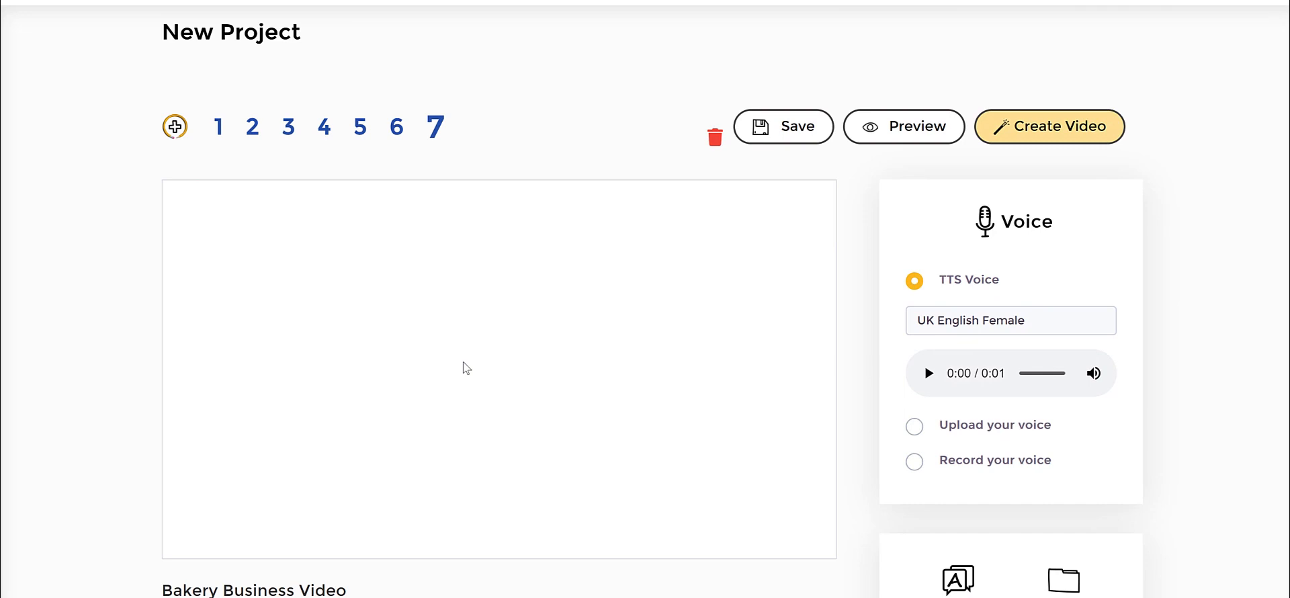
scroll(1198, 244, "down", 5)
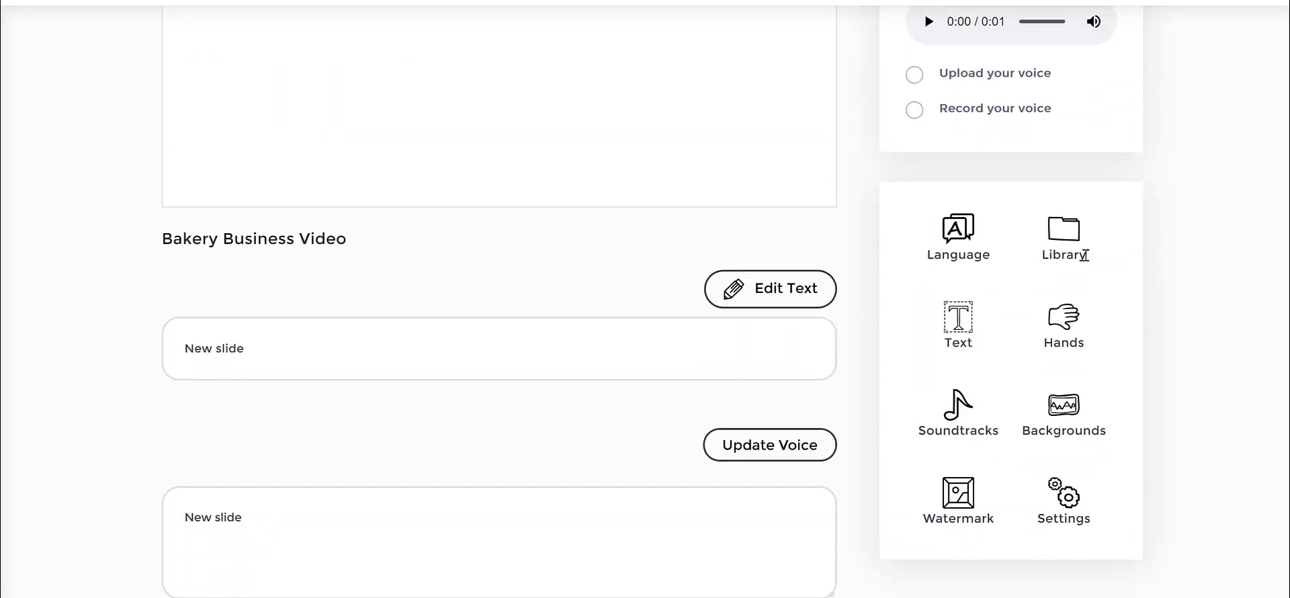
Open the image library for the blank slide and view its JumpStory section.
left_click(1064, 237)
left_click(947, 110)
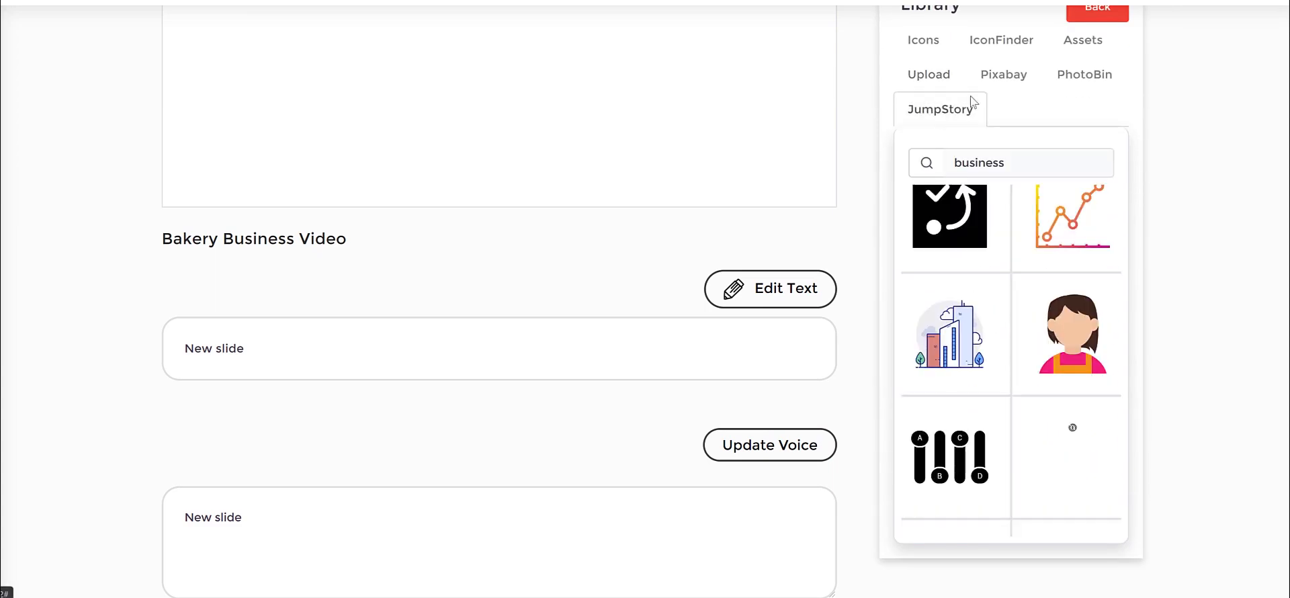
scroll(1032, 251, "up", 2)
scroll(699, 215, "up", 3)
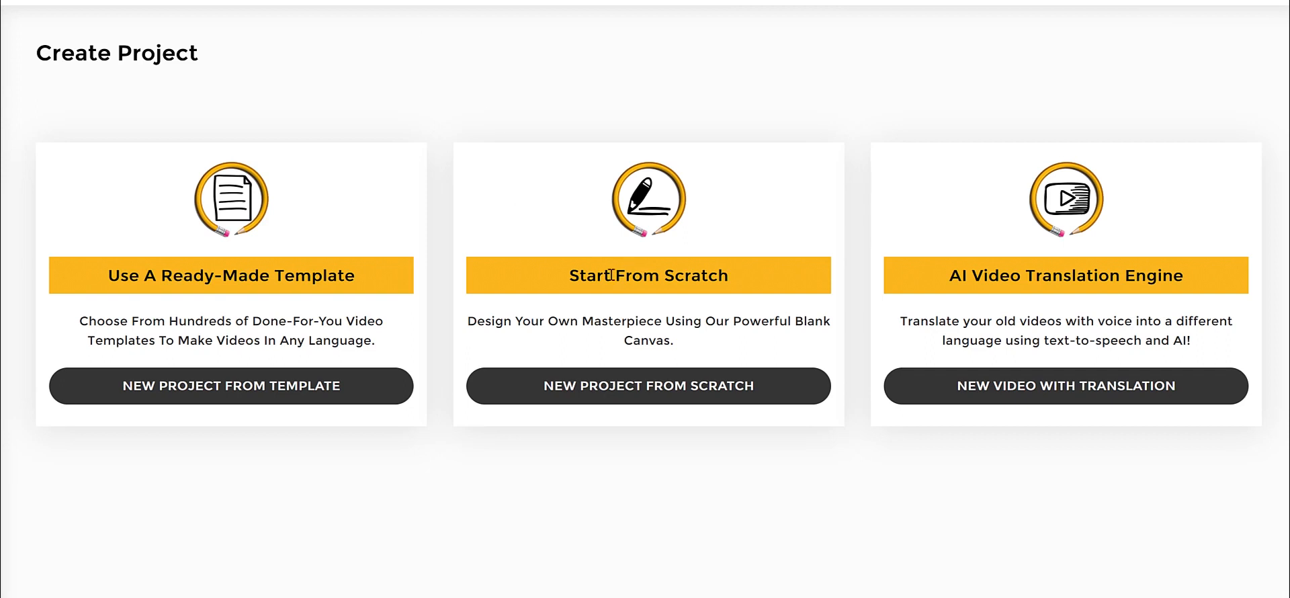
Start a new project from scratch instead of from a template or a video translation.
left_click_drag(561, 276, 772, 276)
left_click(656, 276)
left_click_drag(1001, 276, 1183, 277)
left_click(1182, 277)
left_click(616, 388)
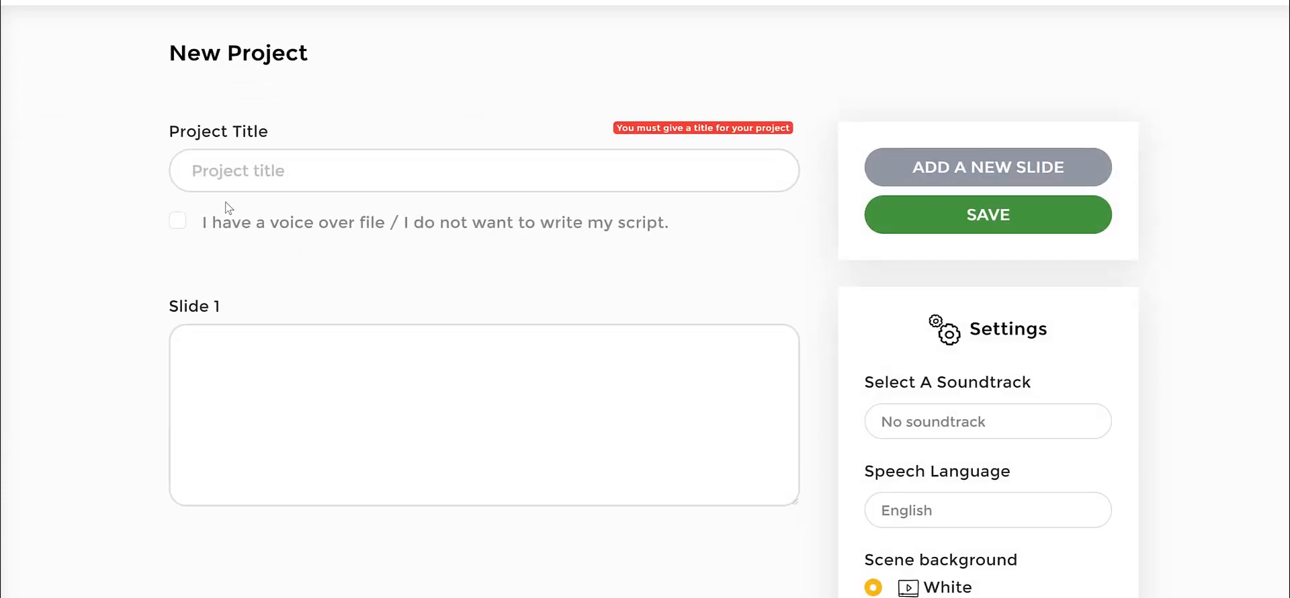
Title the new project "how to lose weight".
left_click(304, 162)
type("how to lose w")
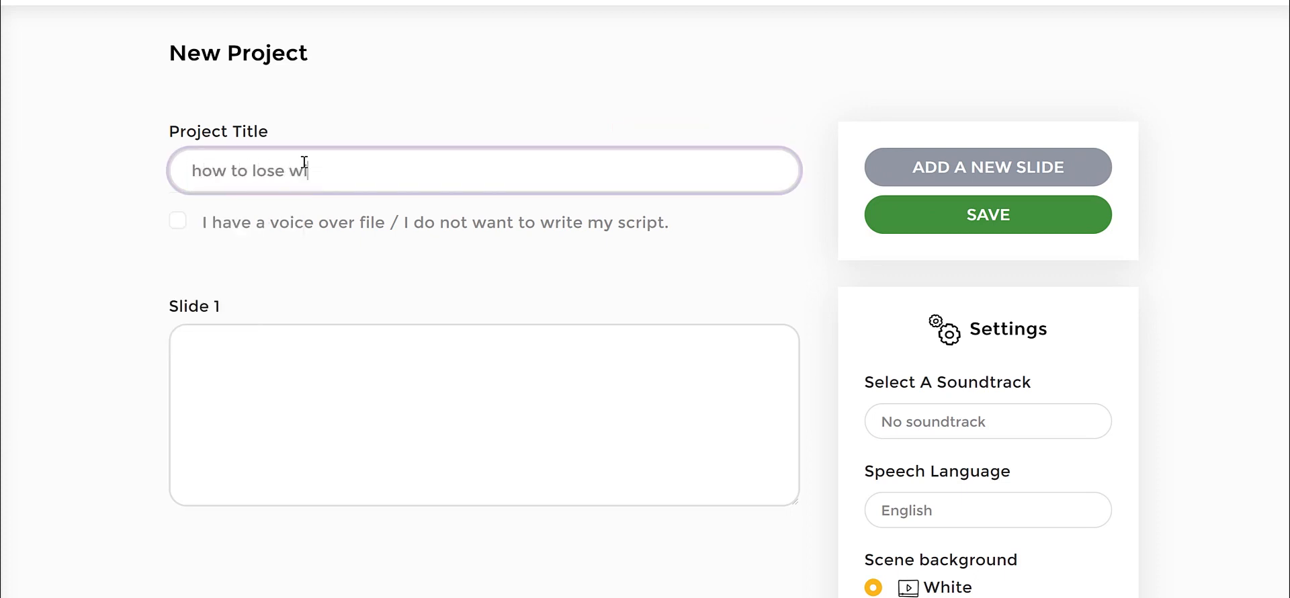
type("eight")
Paste "Eat a high protein breakfast" as the script text of slide 1.
key("alt+Tab")
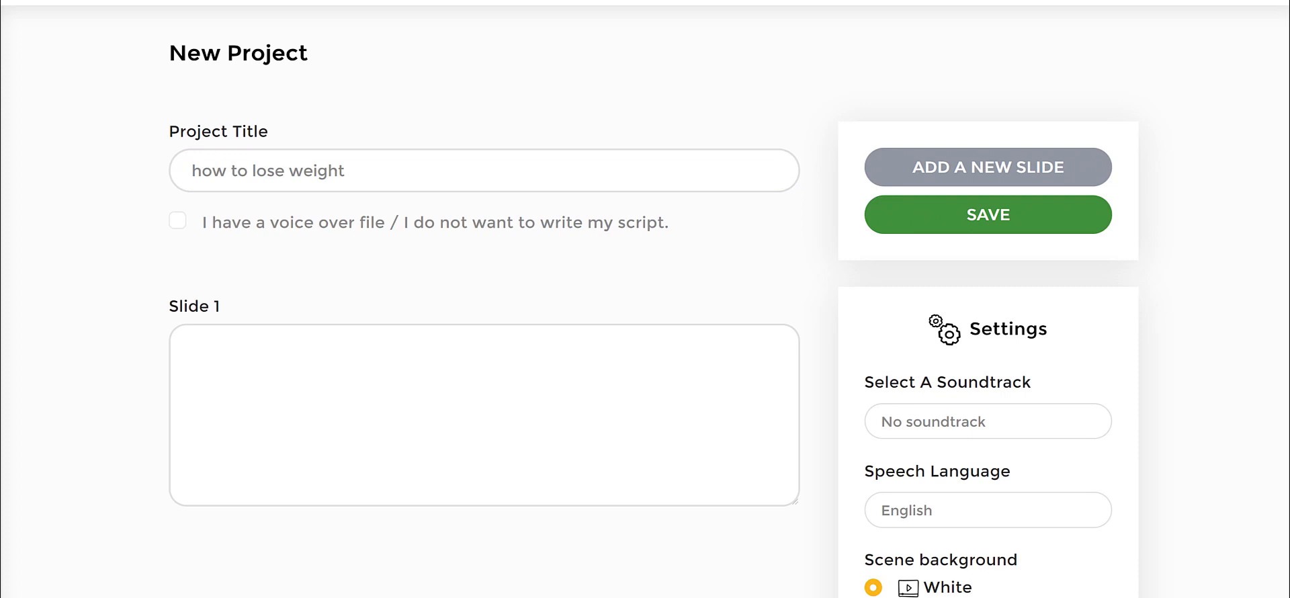
left_click(380, 372)
type("Eat a high protein breakfast")
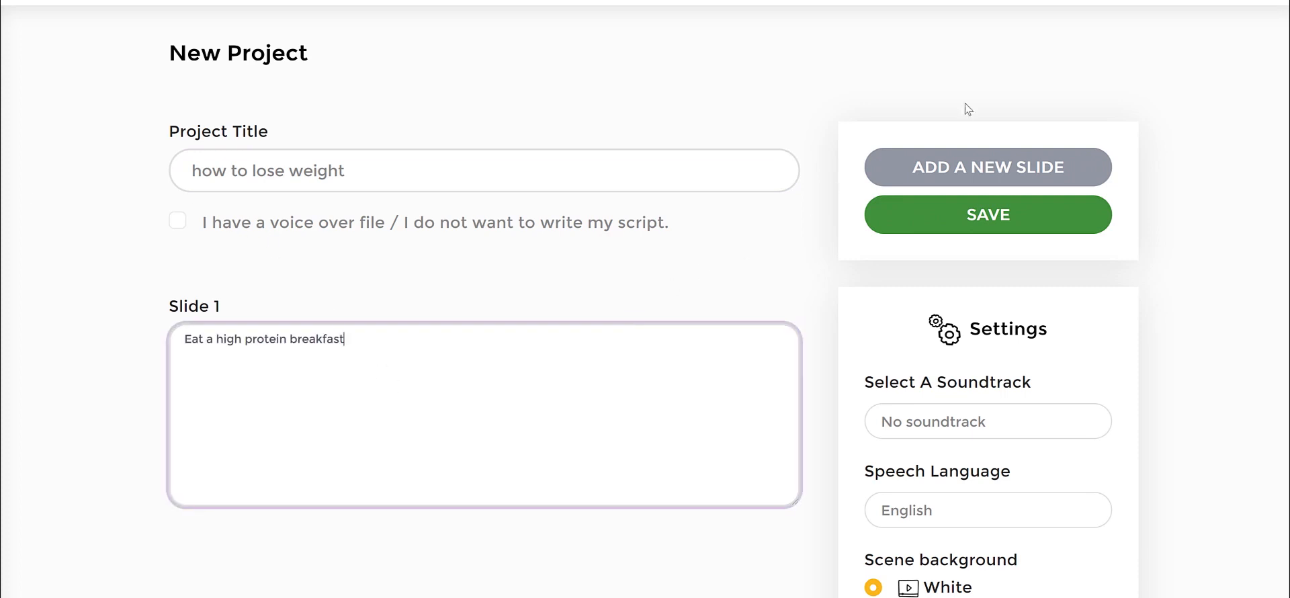
Add a second slide and paste "Avoid sugary drinks and fruit juice" as its script text.
left_click(954, 167)
scroll(279, 392, "down", 1)
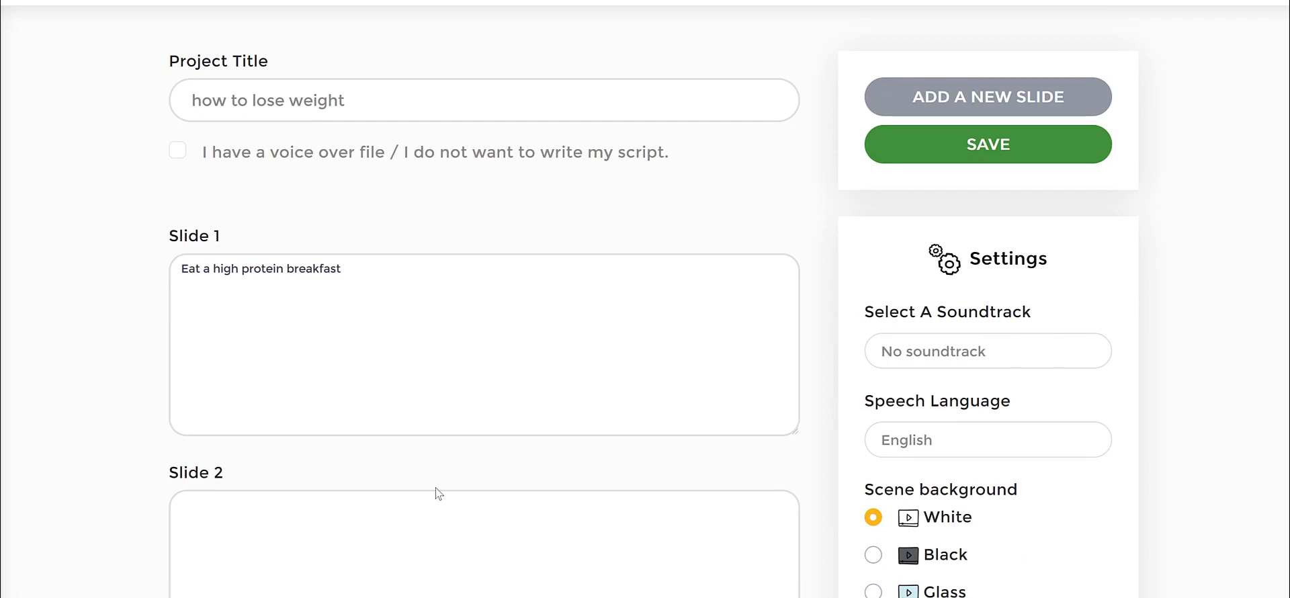
left_click(424, 523)
type("Avoid sugary drinks and fruit juice")
Add a third slide and paste "Drink coffee or tea" as its script text.
left_click(984, 96)
scroll(441, 321, "down", 4)
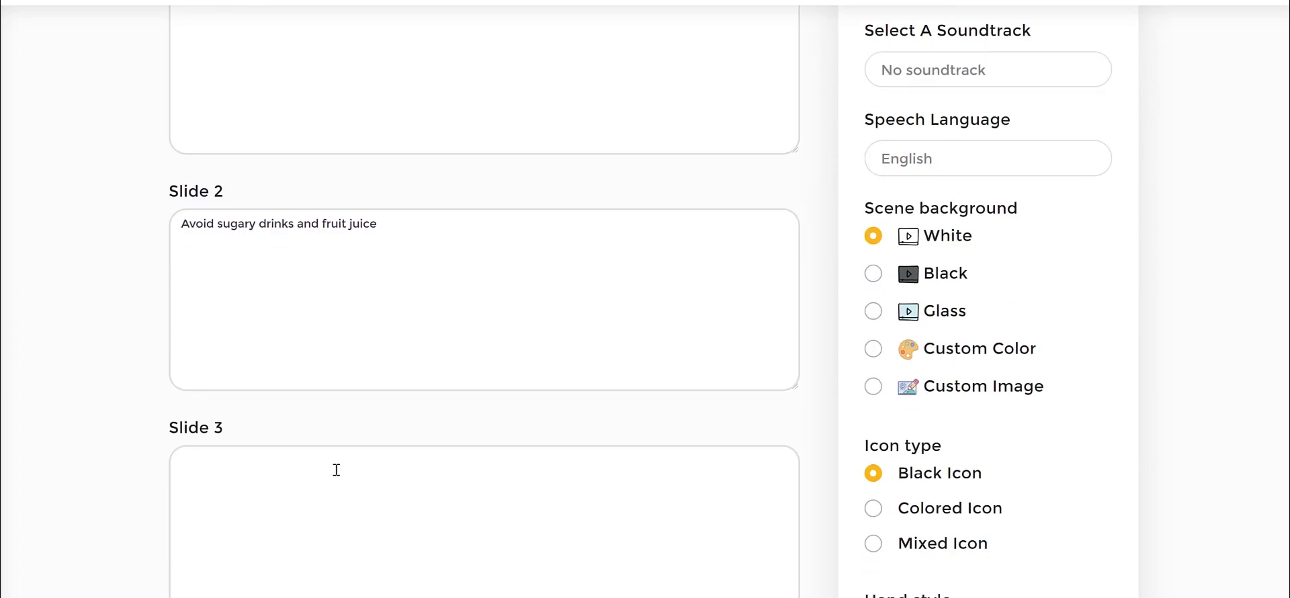
left_click(336, 470)
key("alt+Tab")
left_click(356, 520)
type("Drink coffee or tea")
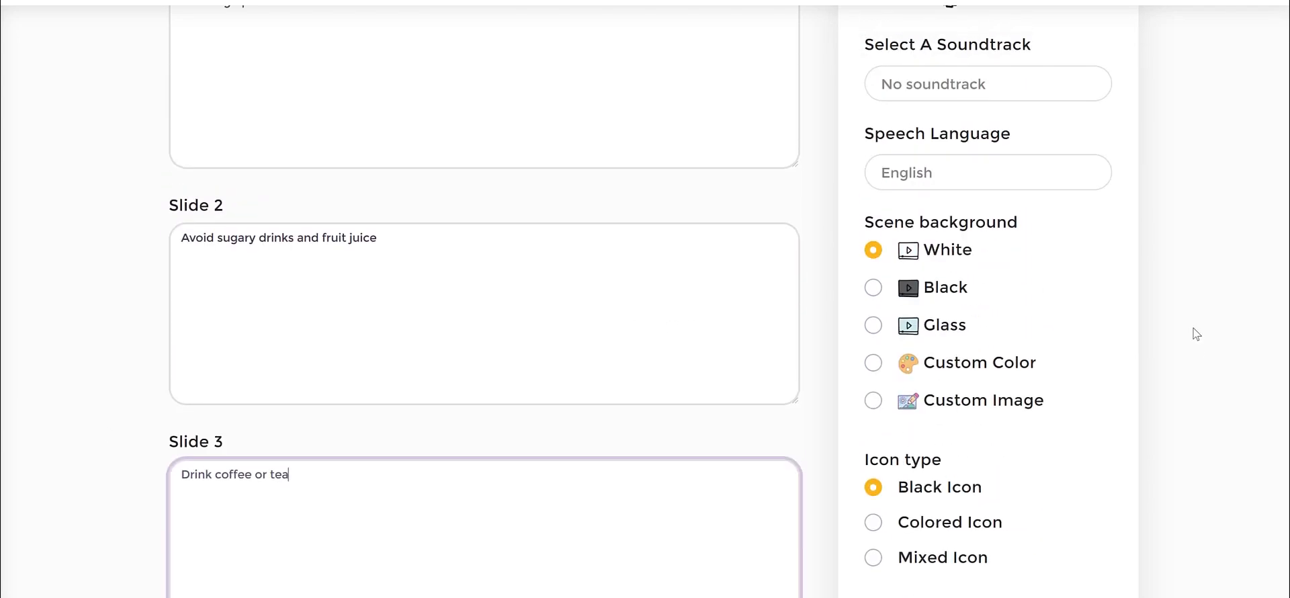
Examine the soundtrack and speech language settings alongside the slide scripts without changing them.
scroll(1197, 334, "up", 1)
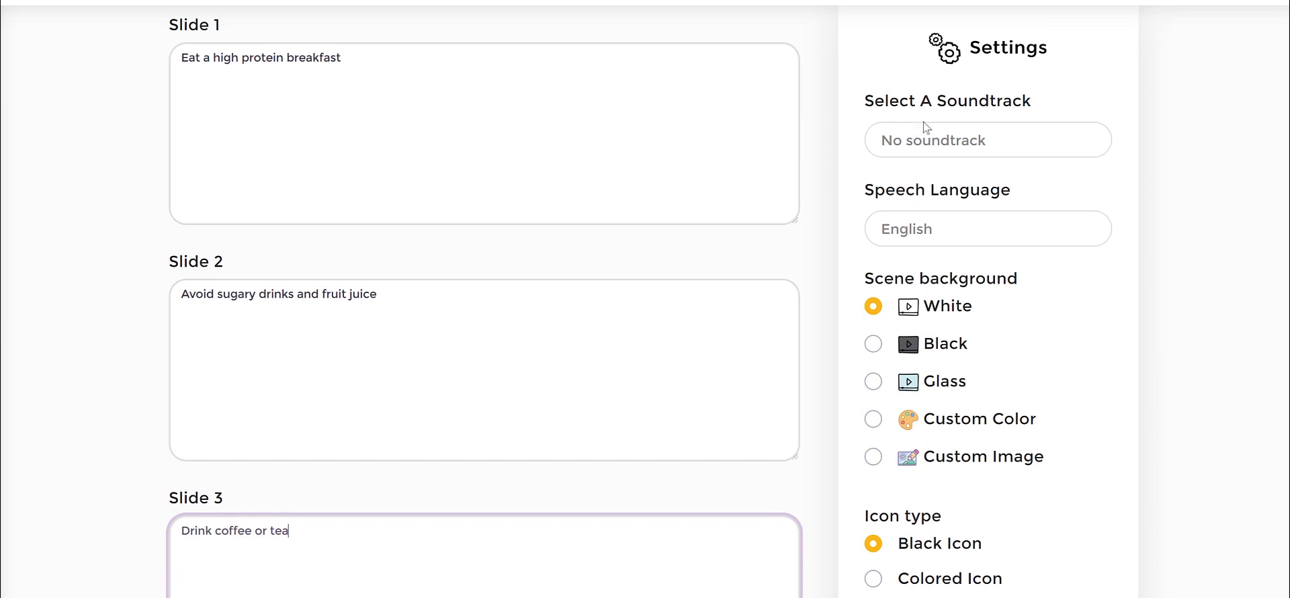
left_click(926, 127)
left_click(907, 166)
scroll(934, 206, "down", 1)
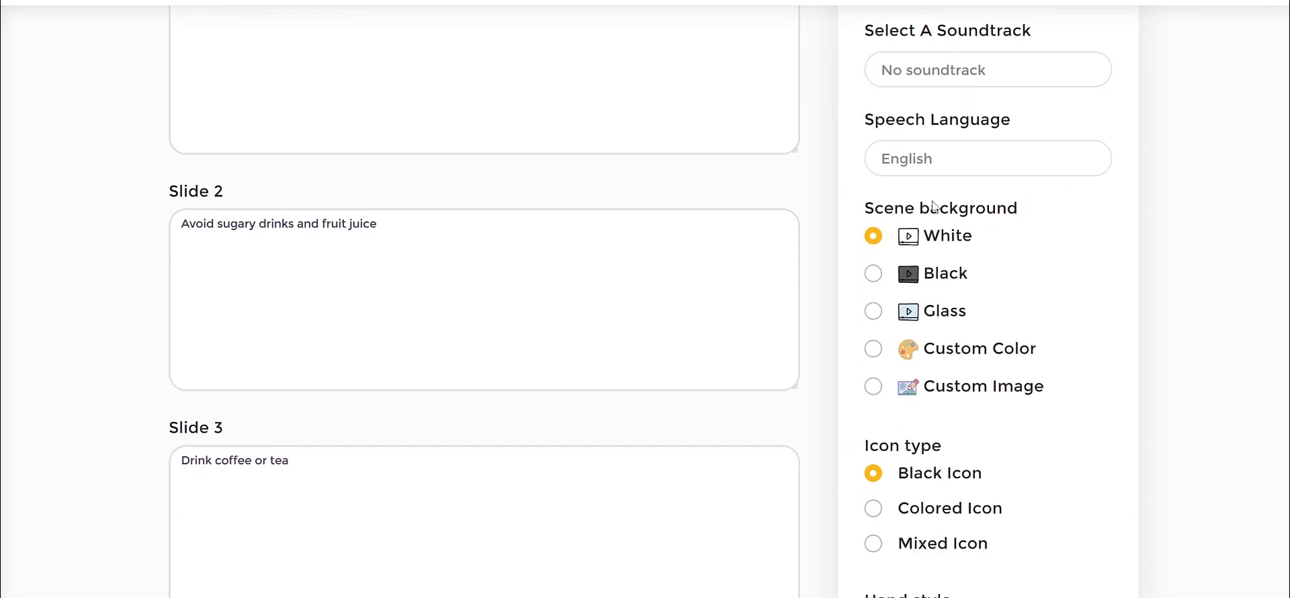
left_click(926, 161)
left_click(1196, 155)
left_click_drag(361, 276, 412, 294)
left_click_drag(217, 269, 557, 265)
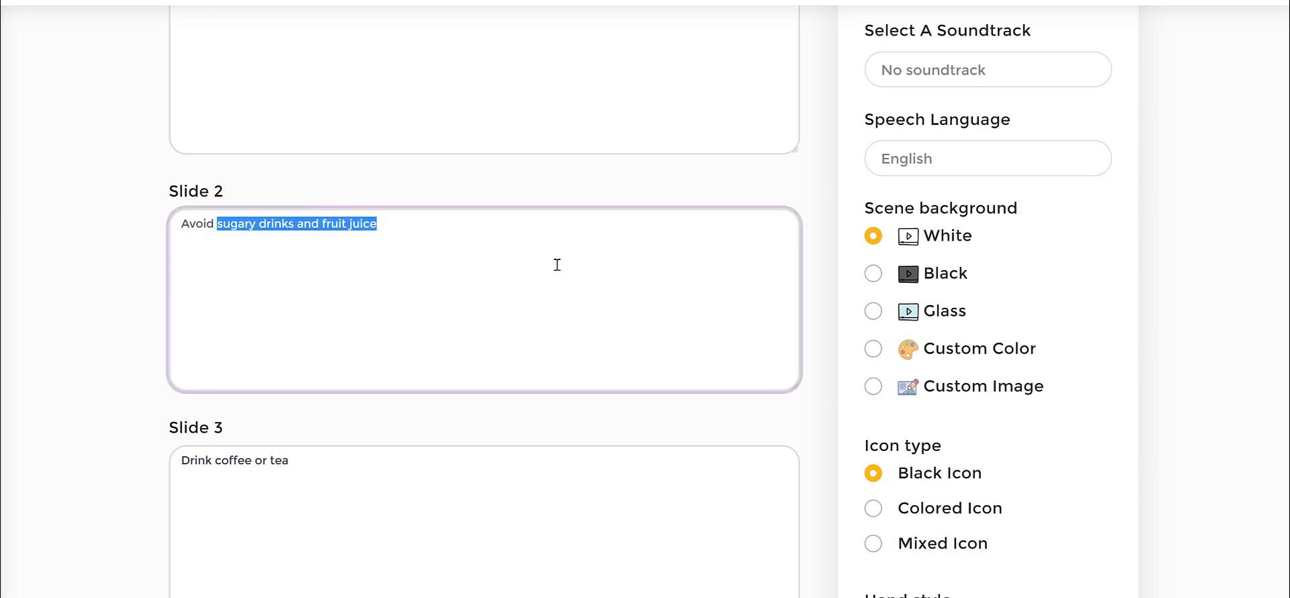
left_click(1196, 232)
Examine the scene background, icon type and hand style options for the new project.
scroll(1196, 232, "down", 1)
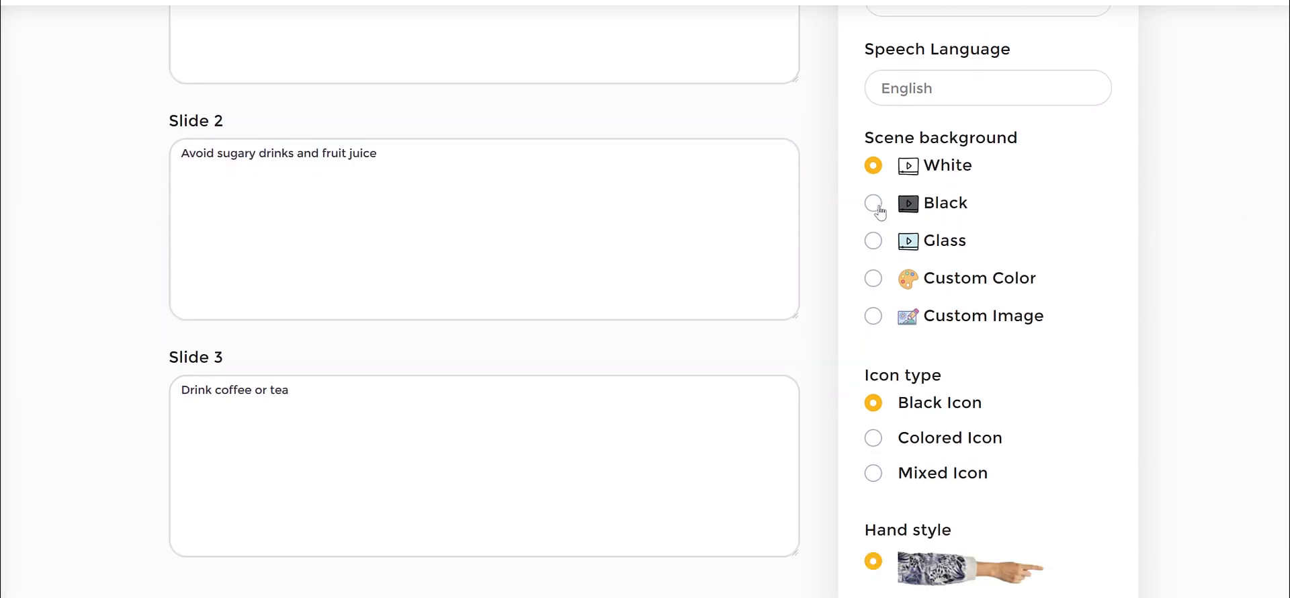
left_click_drag(876, 139, 1117, 159)
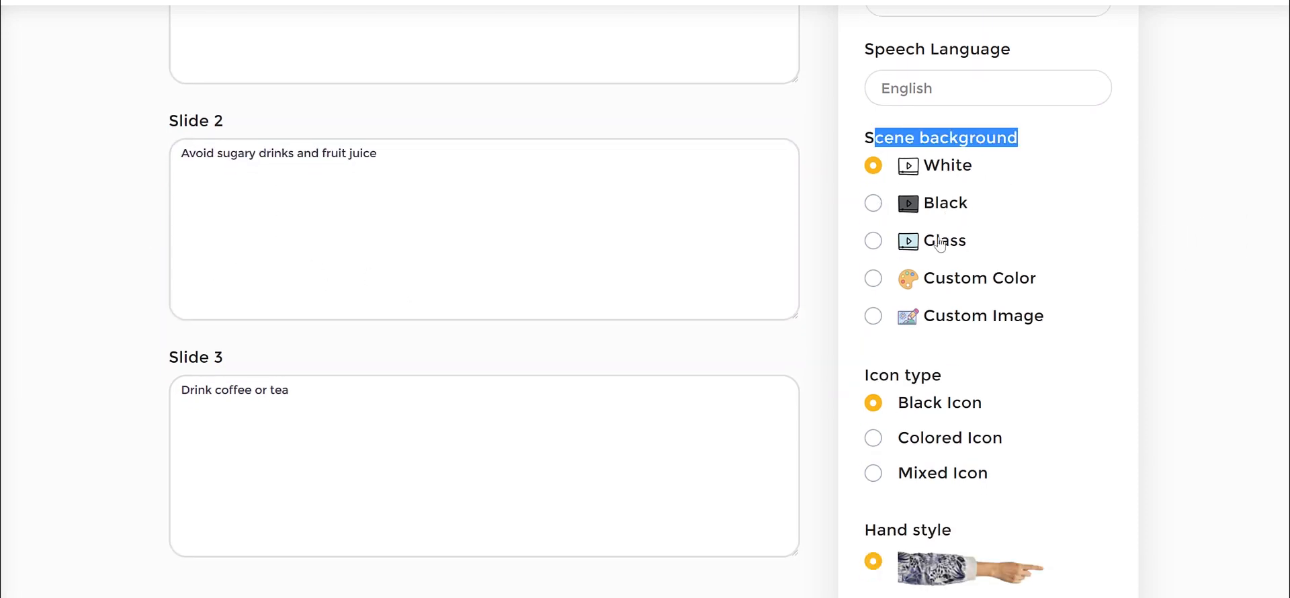
left_click(1239, 303)
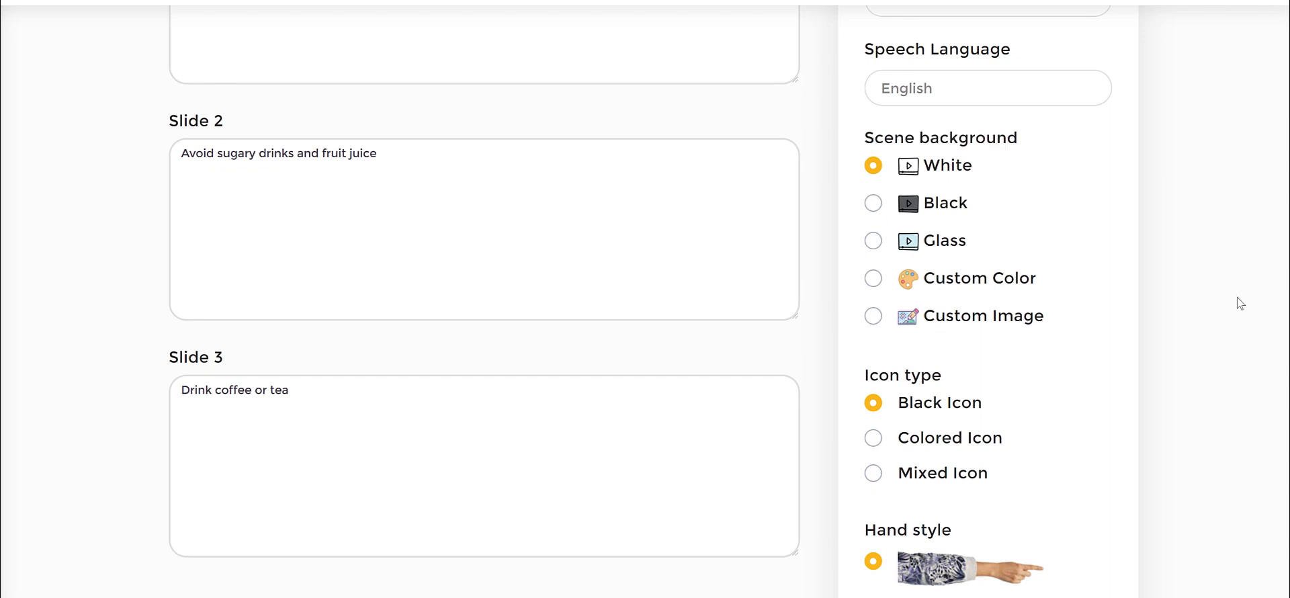
scroll(1240, 303, "down", 2)
left_click_drag(858, 238, 1018, 231)
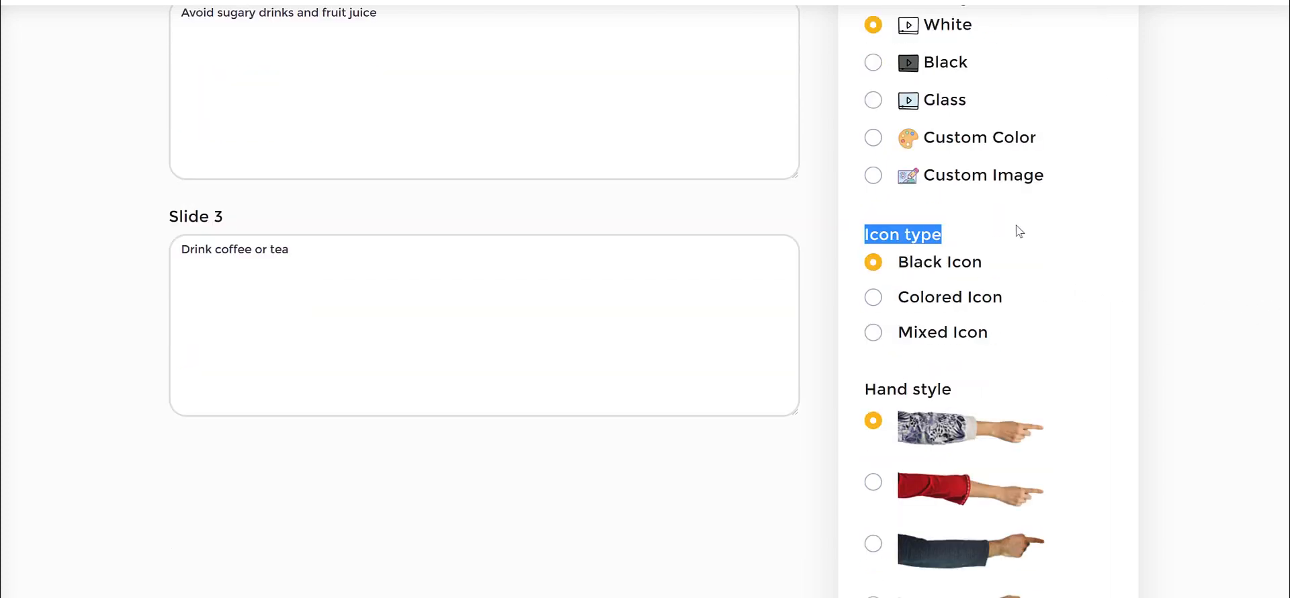
scroll(1093, 224, "up", 2)
scroll(1092, 221, "down", 1)
left_click(913, 307)
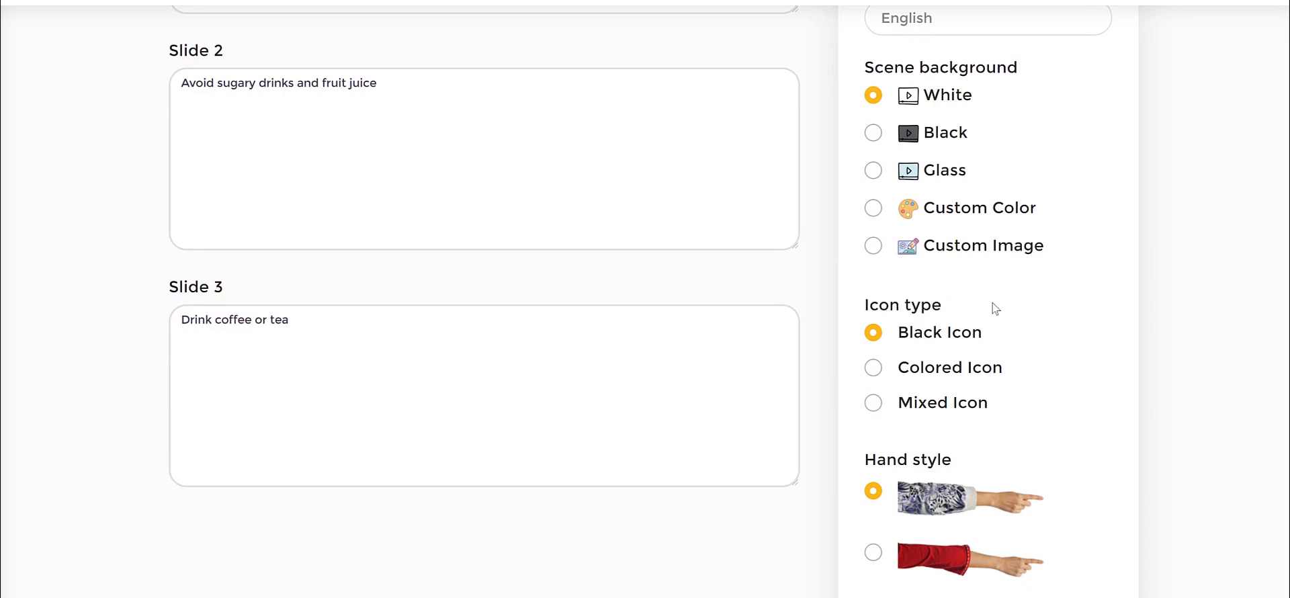
scroll(991, 306, "down", 2)
scroll(968, 279, "up", 1)
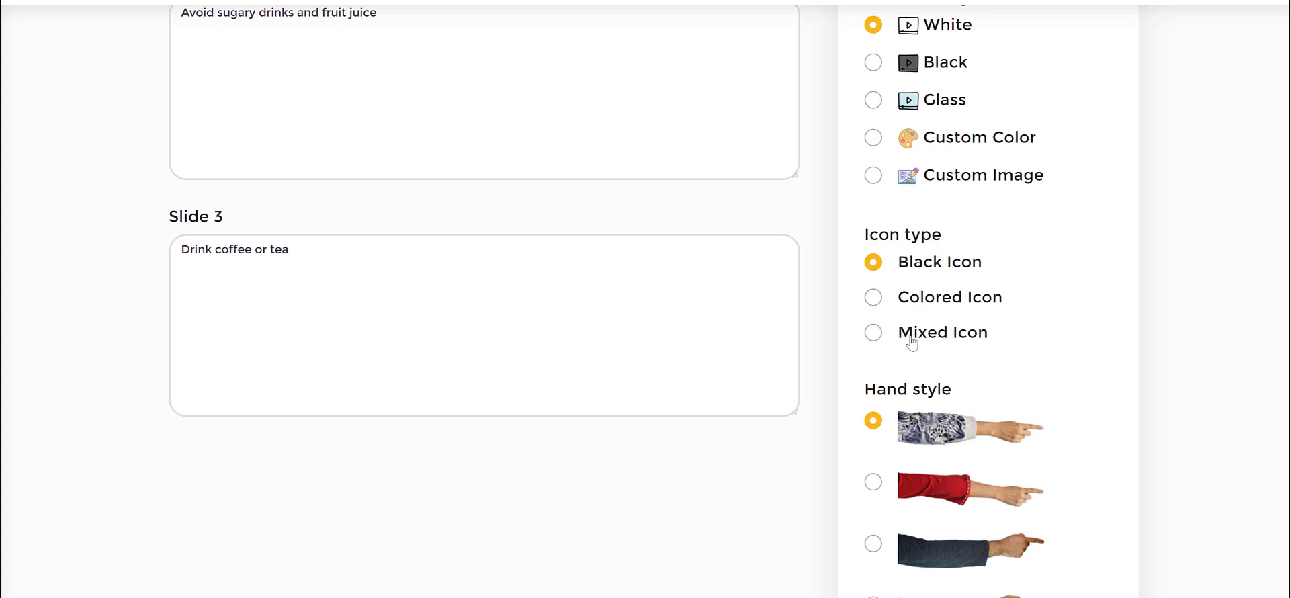
Set the icon type to Colored Icon, go through the hand styles and save the new project.
left_click(874, 334)
left_click(875, 301)
scroll(1172, 282, "down", 4)
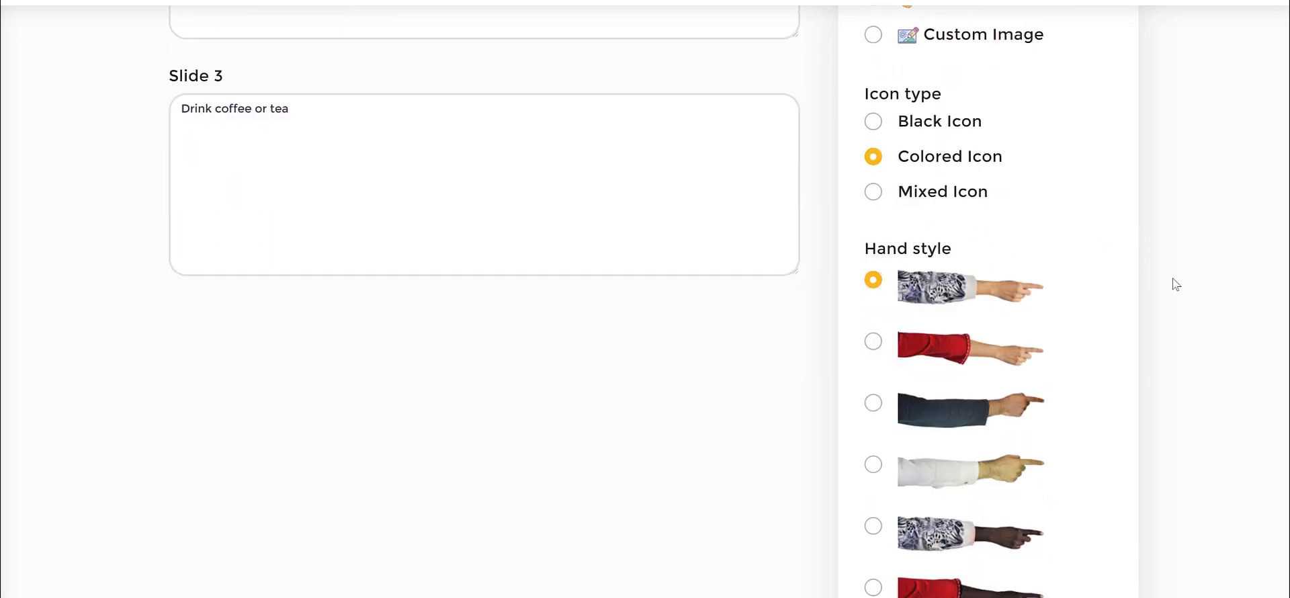
scroll(852, 74, "down", 2)
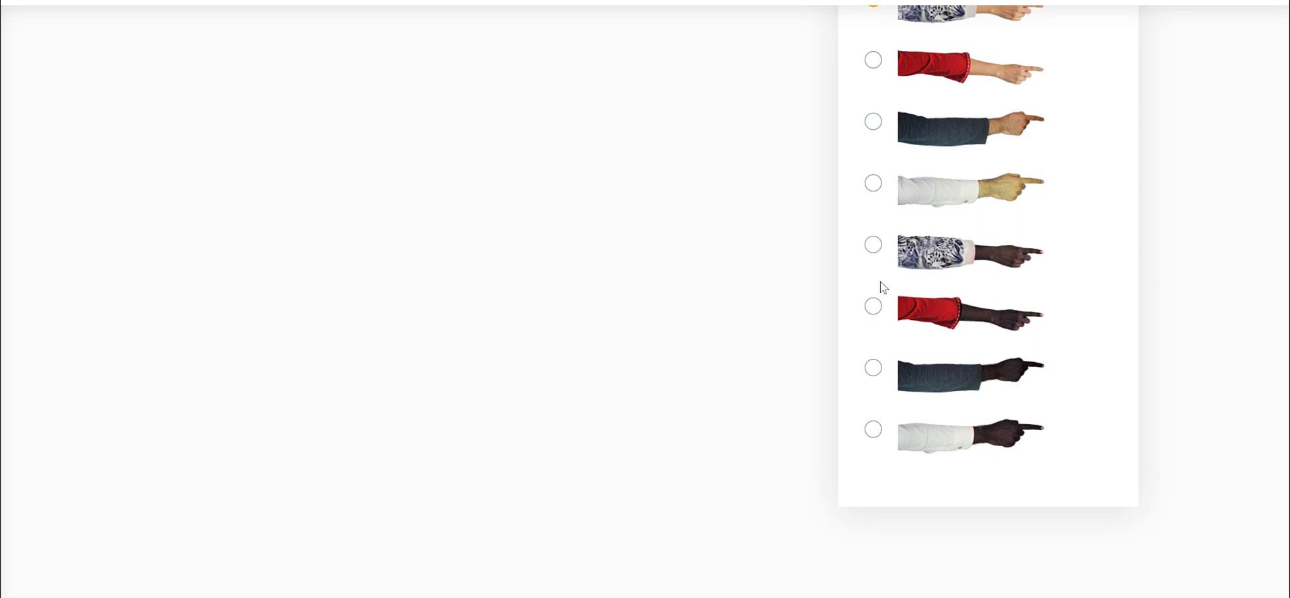
left_click_drag(876, 247, 877, 276)
left_click(905, 367)
scroll(1221, 281, "up", 13)
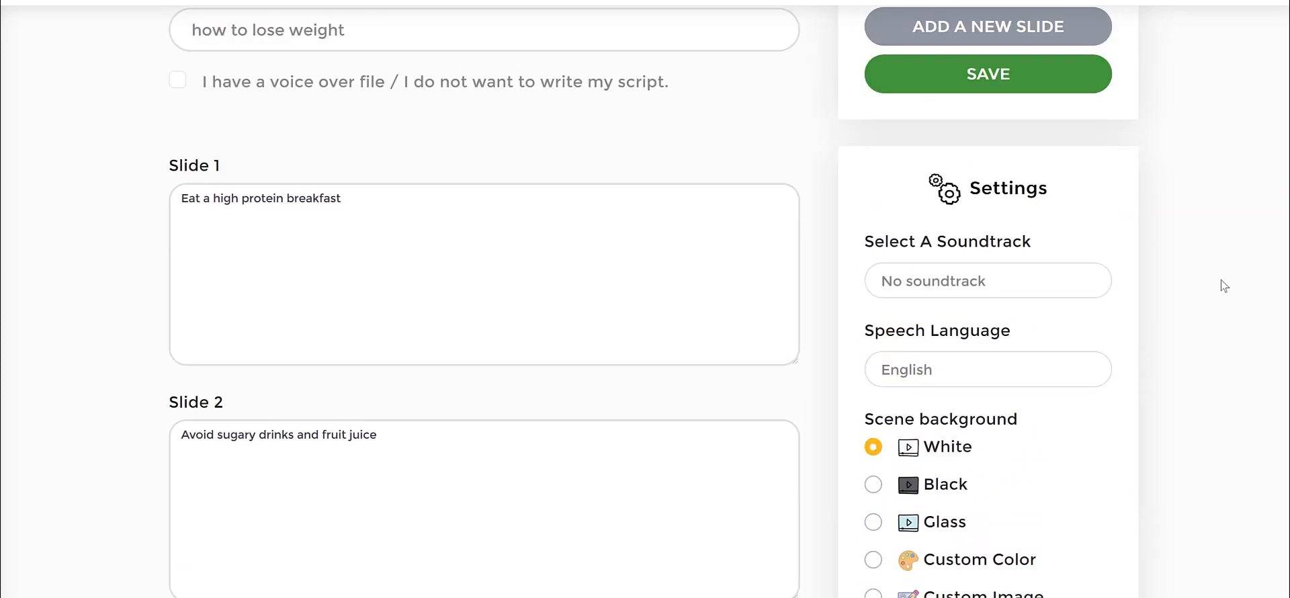
left_click(1001, 213)
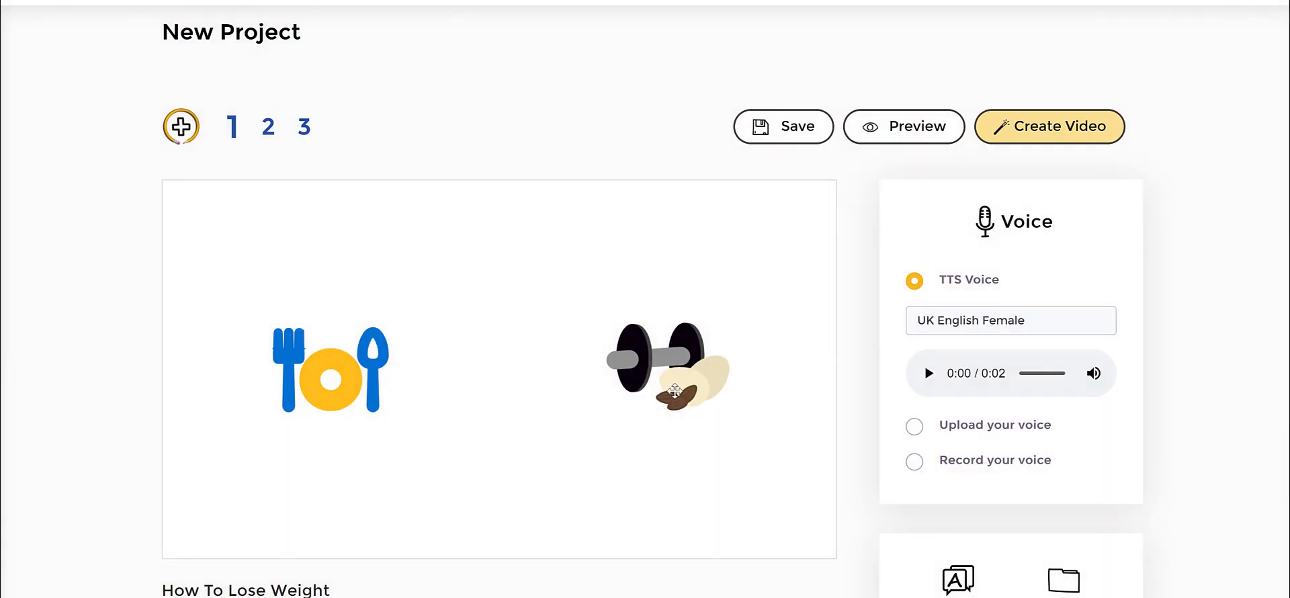
Examine the underlined keywords in the first slide's script alongside the icons on its scene.
scroll(674, 390, "down", 2)
scroll(300, 375, "down", 1)
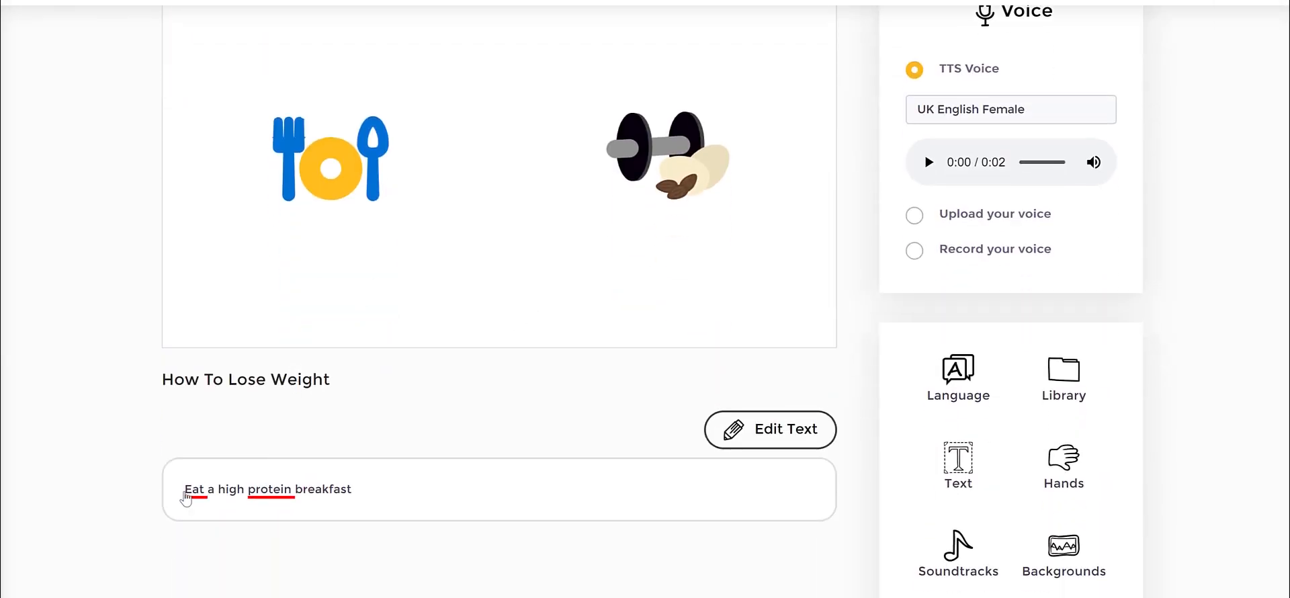
left_click_drag(186, 497, 237, 495)
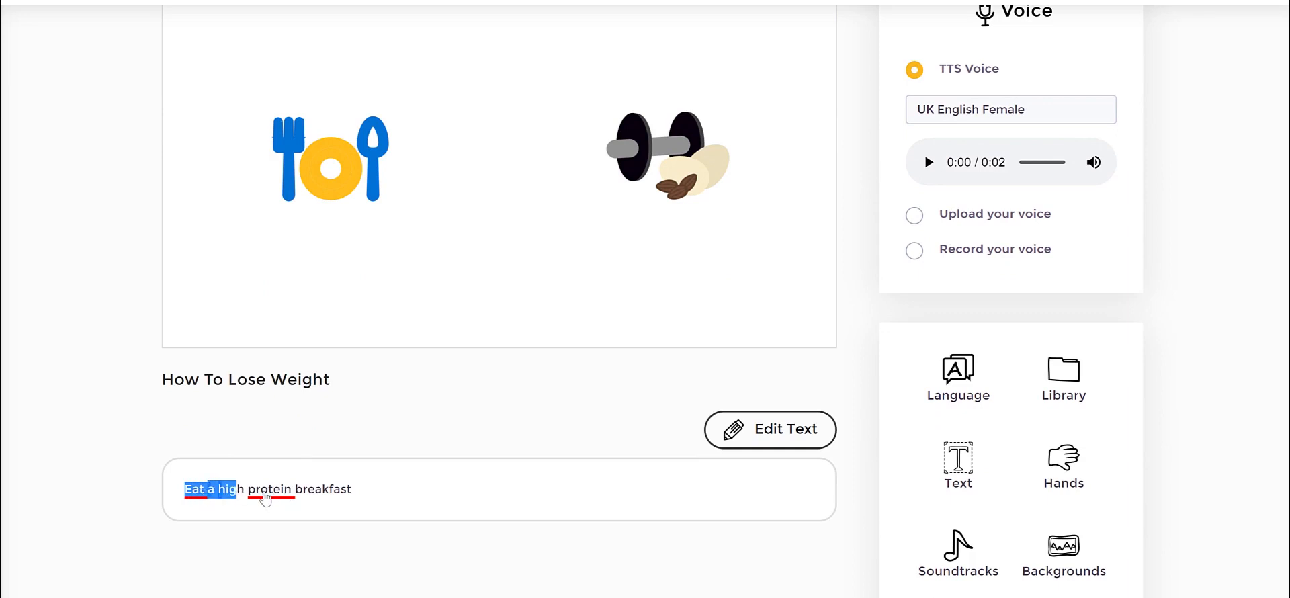
left_click(672, 326)
scroll(689, 320, "up", 1)
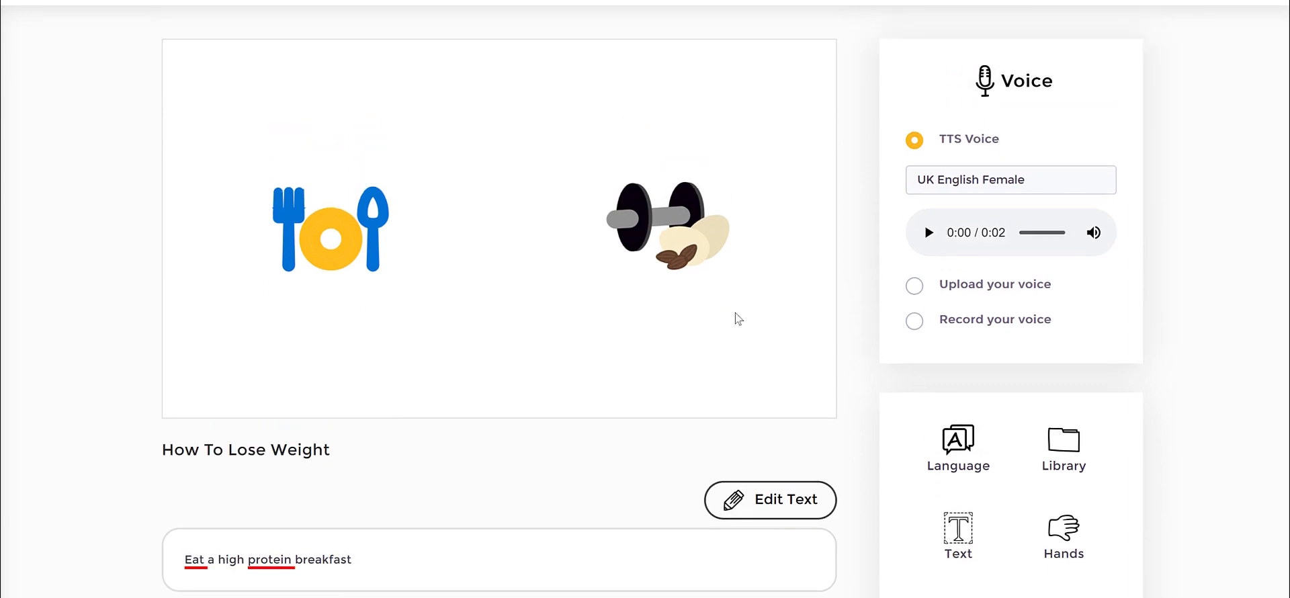
scroll(871, 322, "up", 2)
scroll(752, 282, "down", 1)
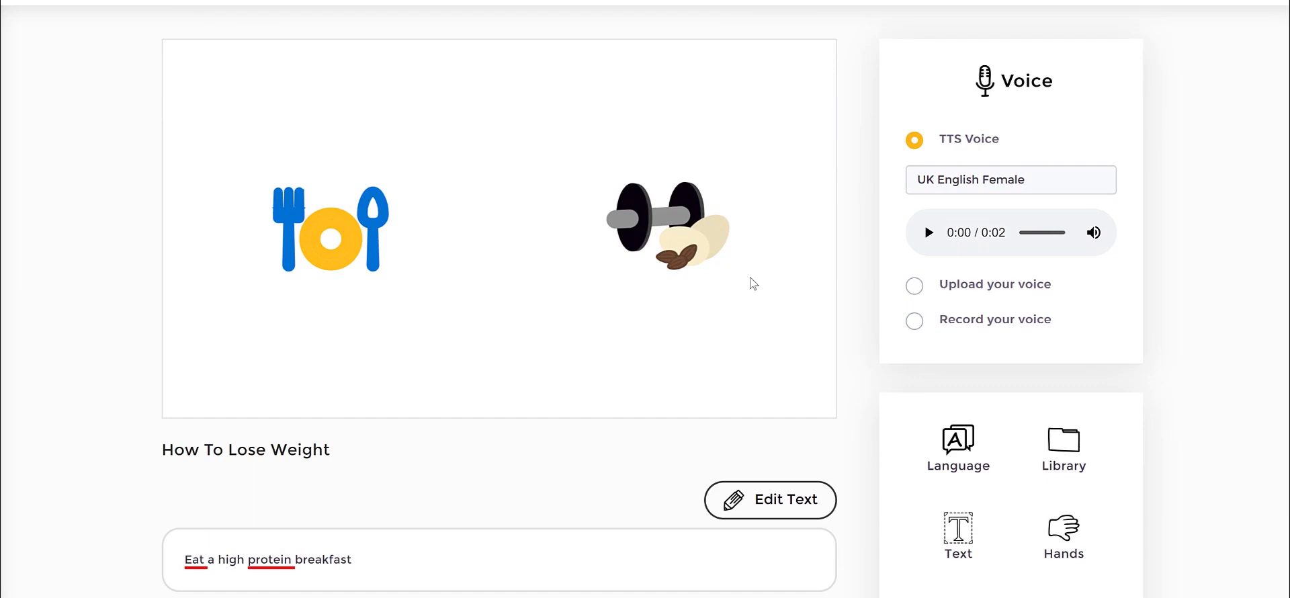
Move the dumbbell-and-nuts icon slightly closer to the plate icon and check the scene's timeline settings.
left_click(680, 223)
left_click(502, 242)
left_click(657, 236)
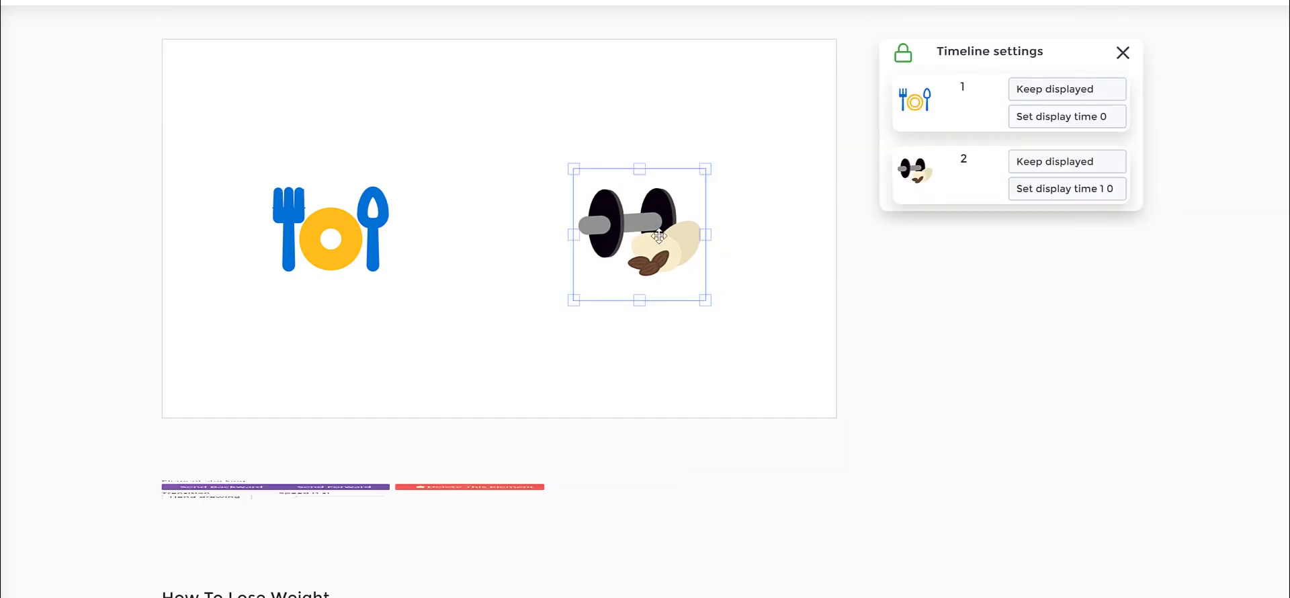
left_click(324, 237)
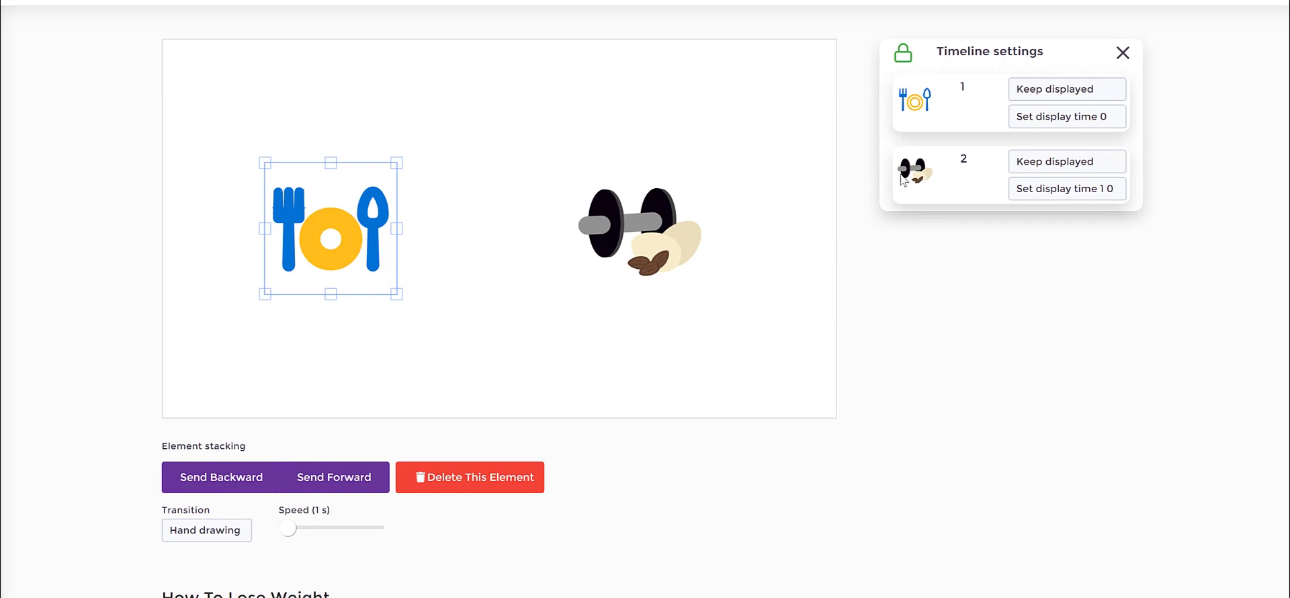
left_click(666, 332)
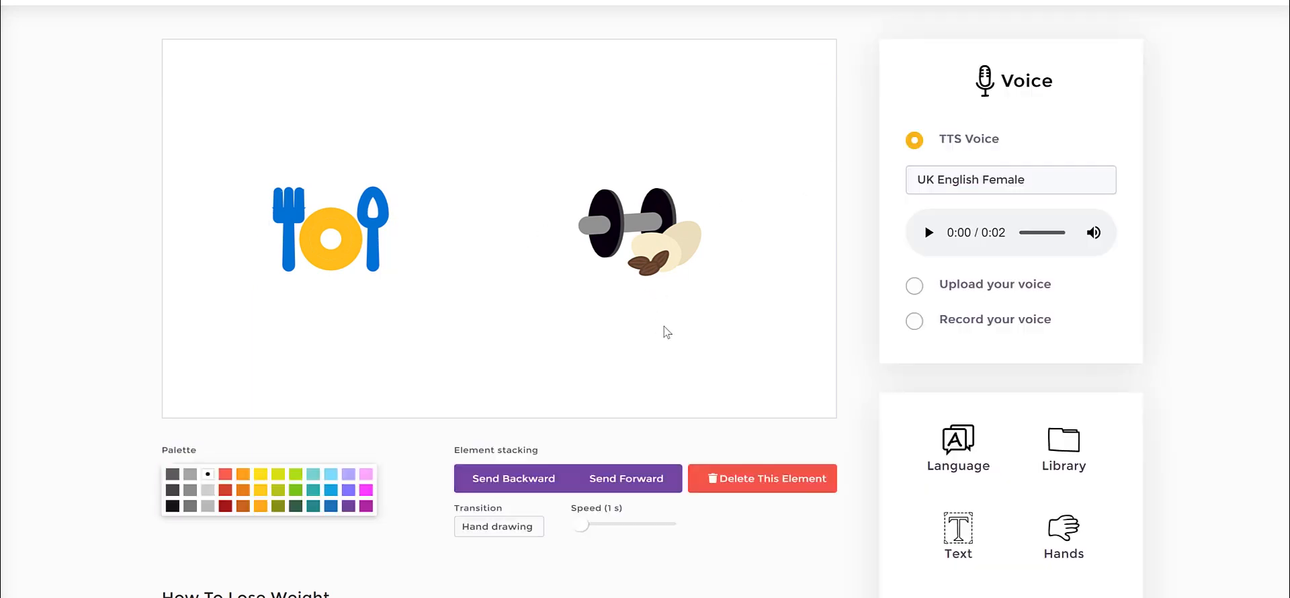
Search the JumpStory section of the library for "gym".
scroll(985, 326, "down", 2)
left_click(1068, 306)
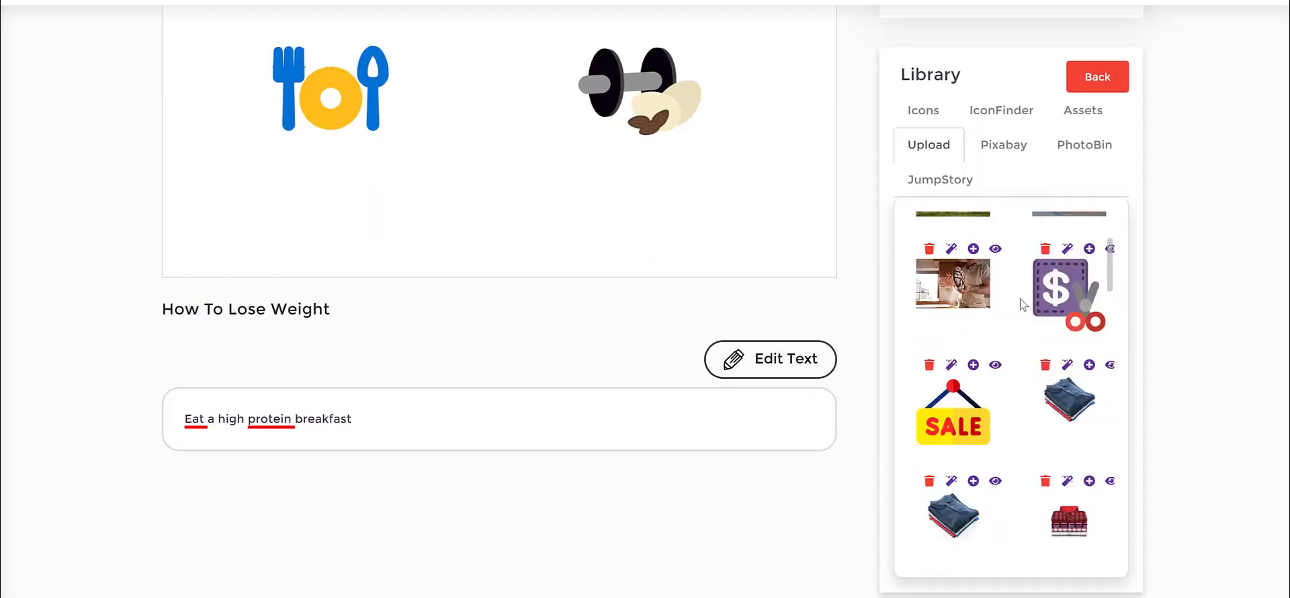
scroll(1021, 306, "up", 1)
scroll(1022, 304, "up", 2)
left_click(983, 403)
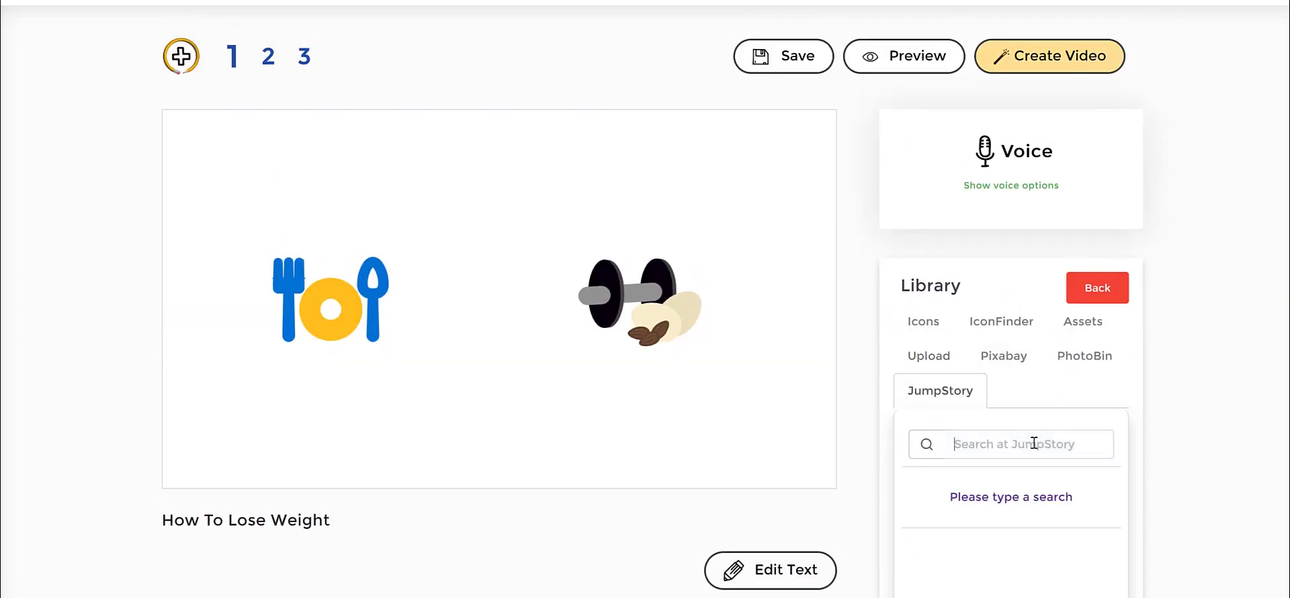
left_click(1034, 443)
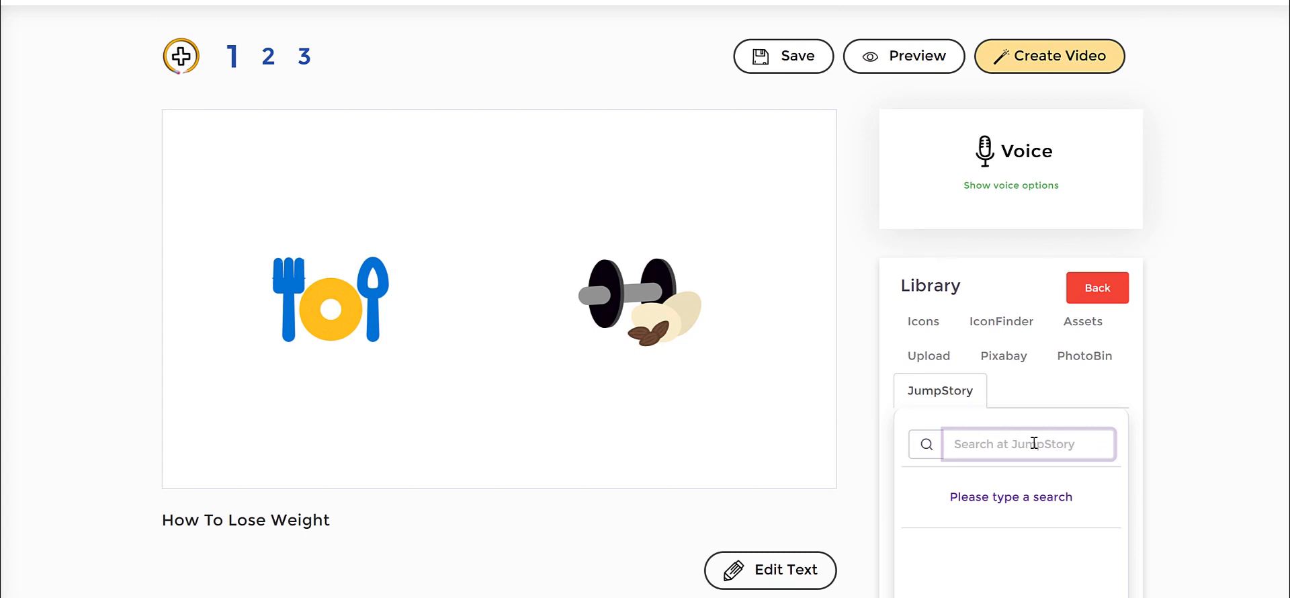
type("gym")
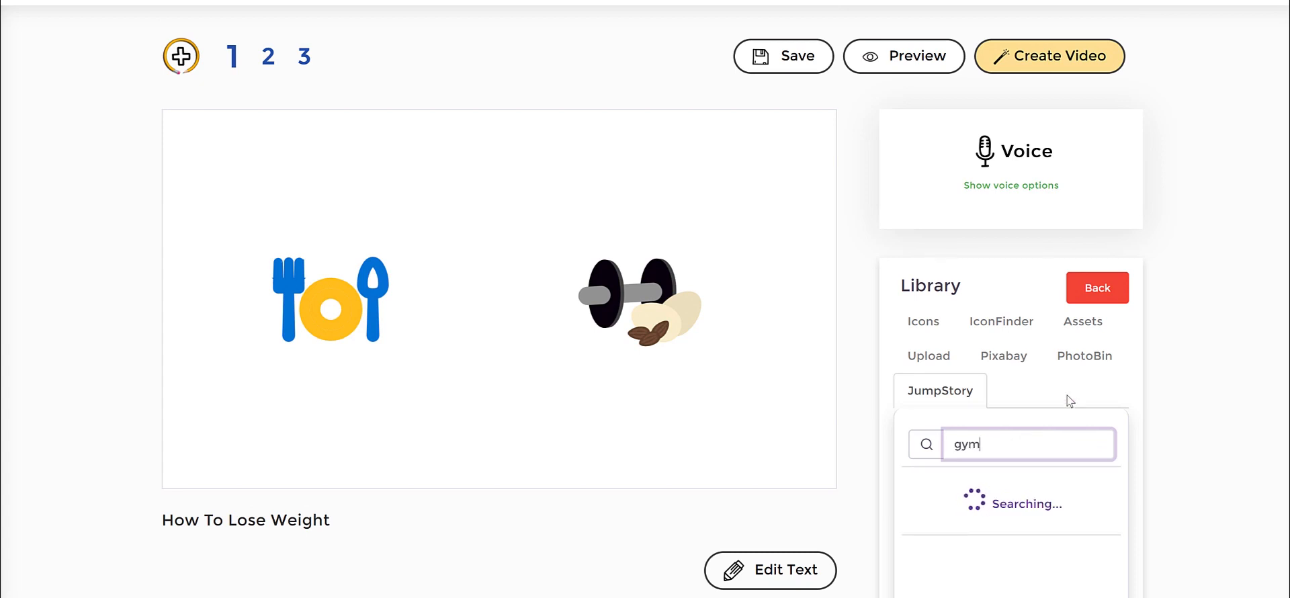
Add the colored gym building icon from the search results to the first slide's scene.
scroll(1059, 430, "down", 3)
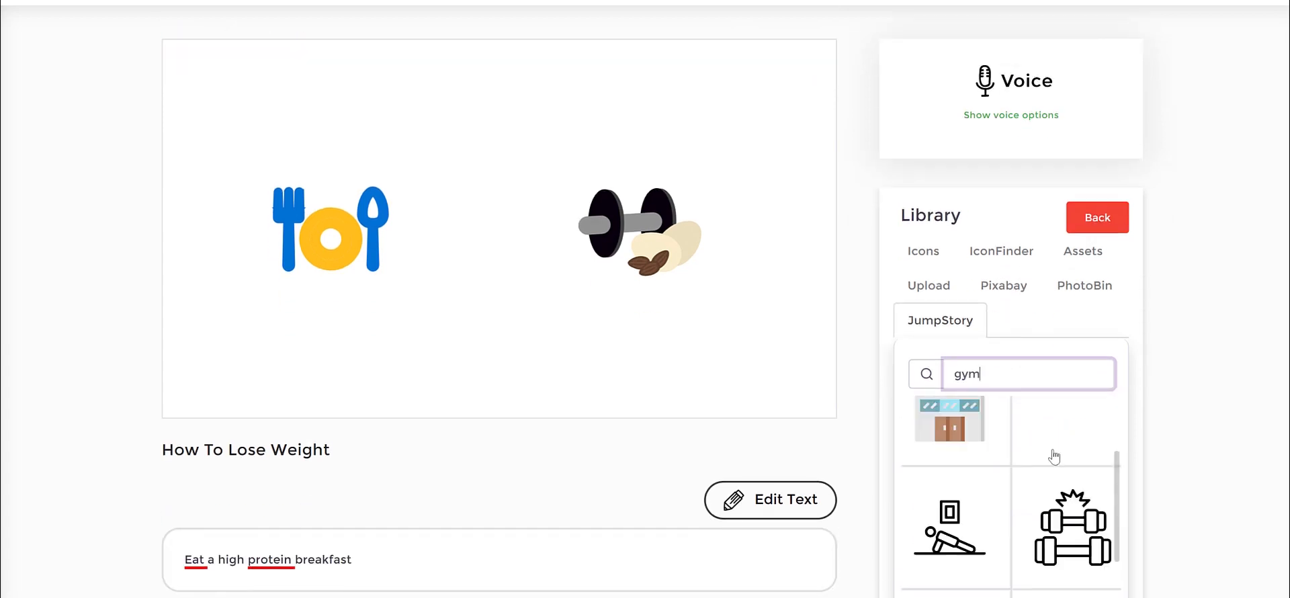
scroll(1054, 457, "down", 6)
scroll(1055, 456, "up", 2)
scroll(1055, 456, "down", 2)
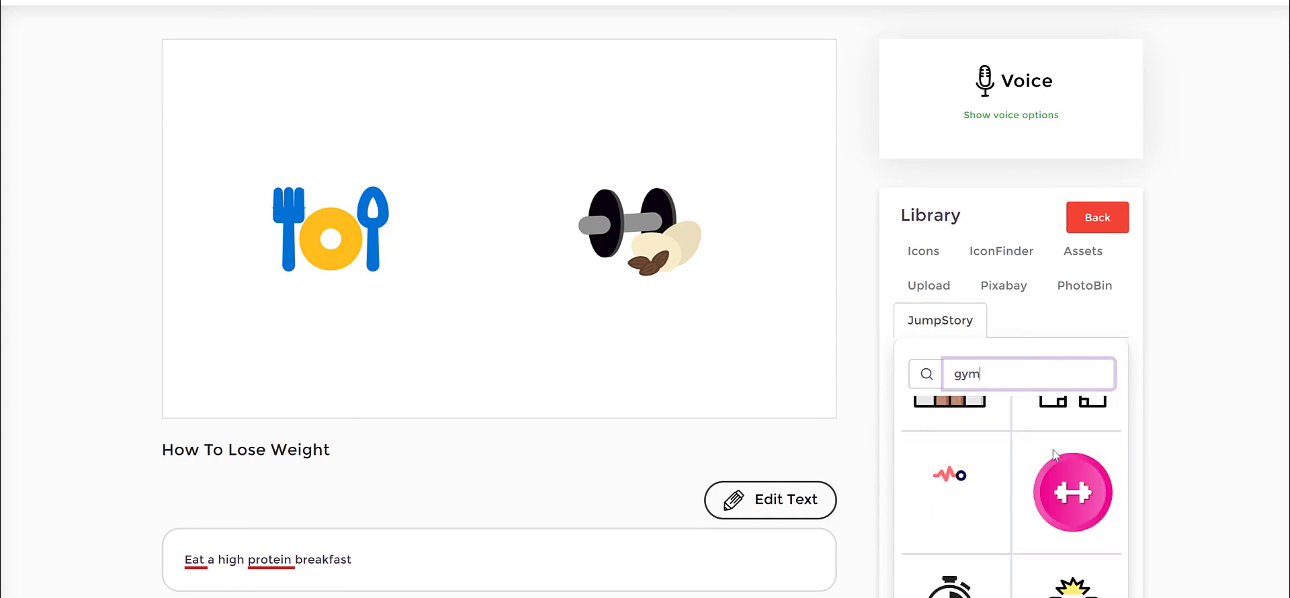
scroll(1055, 456, "up", 3)
left_click(965, 532)
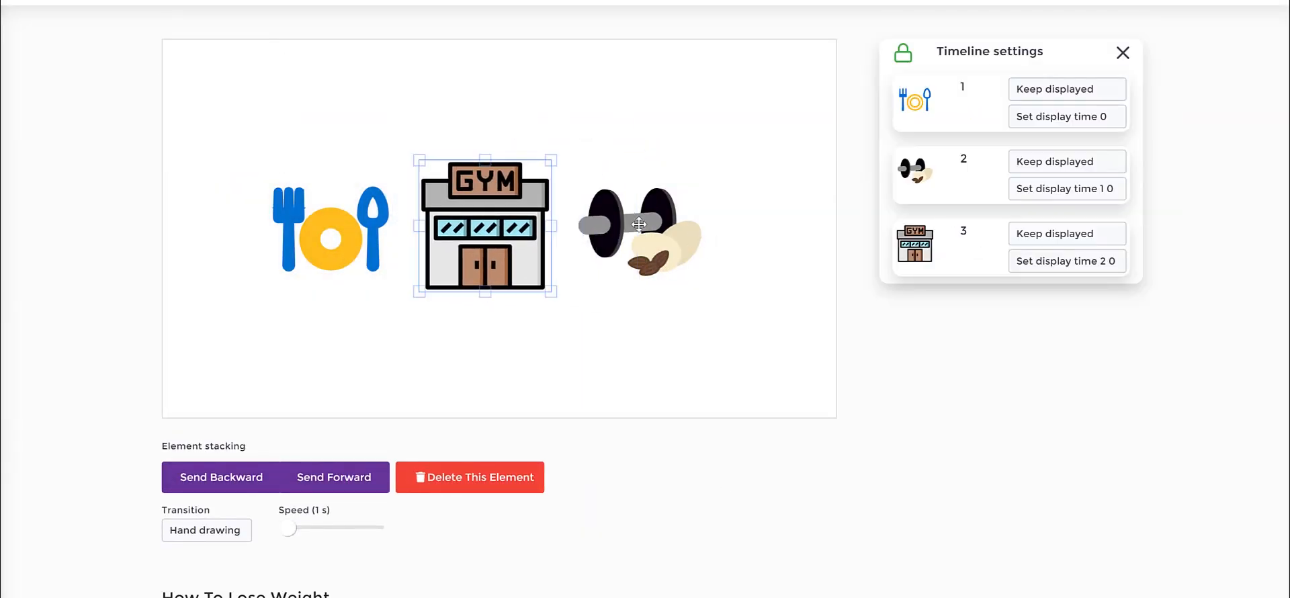
Shift the dumbbell icon outward and place the gym building evenly between it and the plate icon.
left_click_drag(639, 225, 691, 219)
left_click_drag(480, 229, 514, 228)
left_click(695, 351)
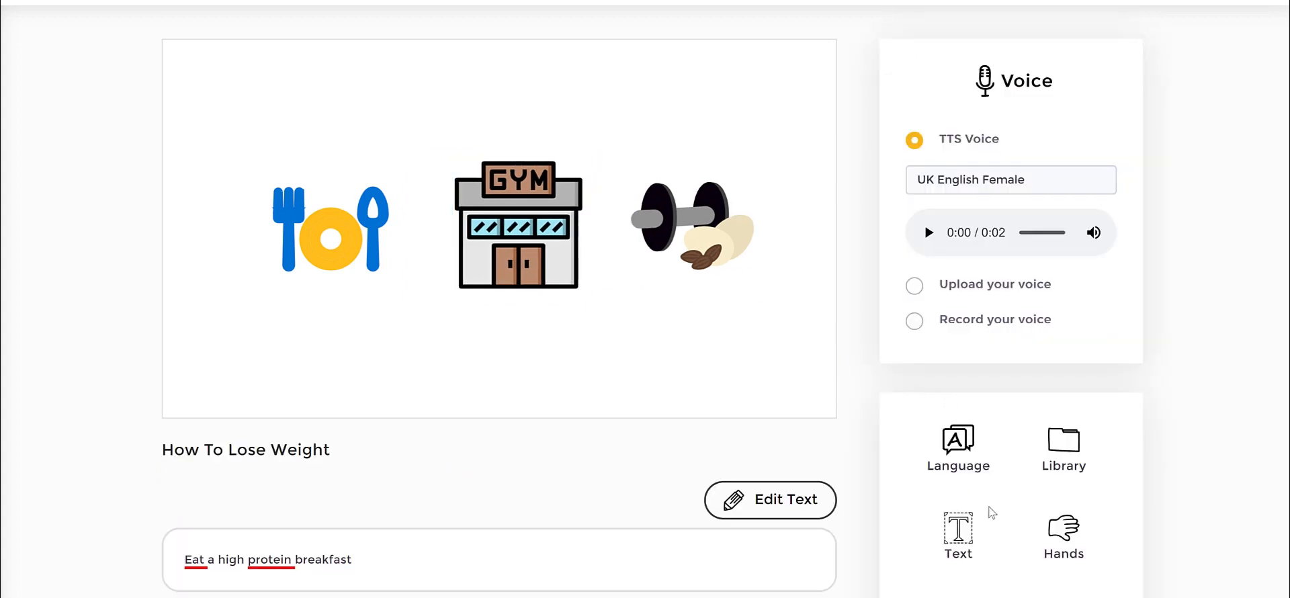
Insert the text "How To Lose Weight" on the first slide's scene.
left_click(958, 531)
triple_click(512, 186)
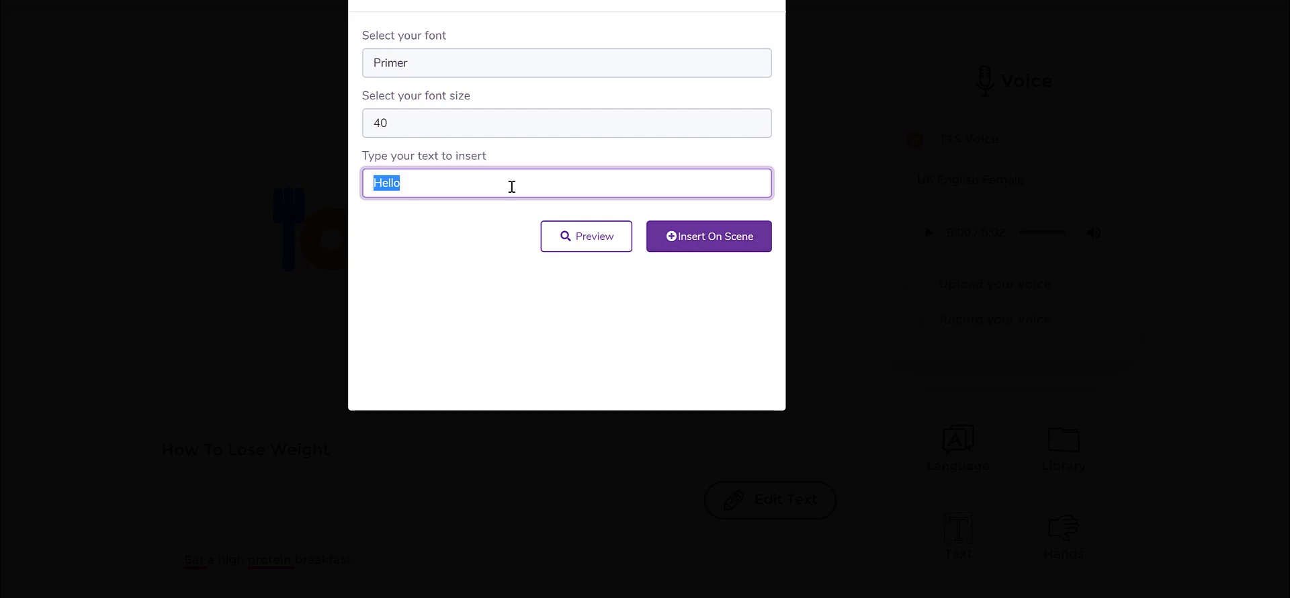
type("How To Lose Weight")
left_click(710, 241)
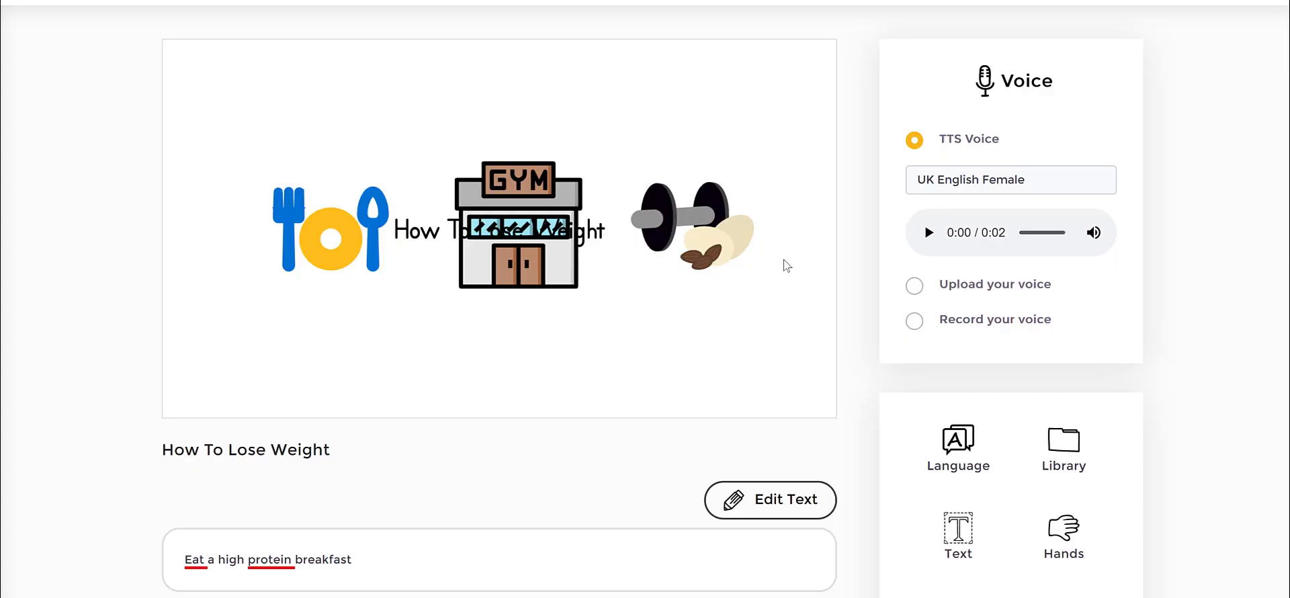
Move the "How To Lose Weight" text below the gym building and center it there.
left_click(465, 346)
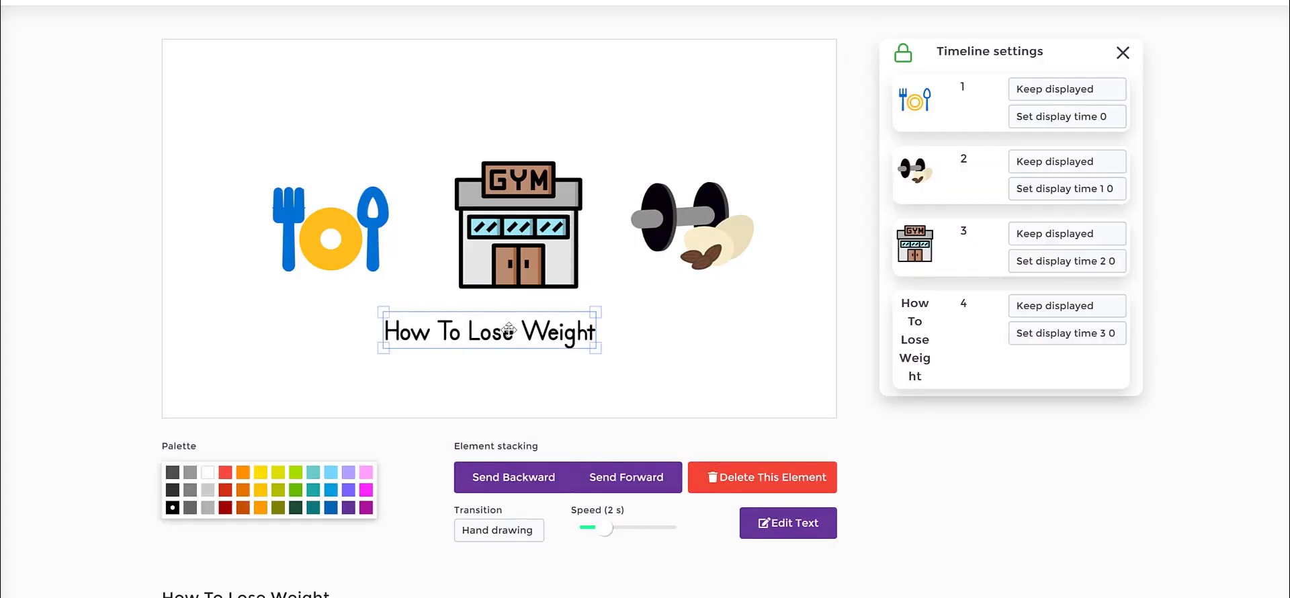
left_click_drag(500, 322, 526, 327)
scroll(725, 164, "up", 3)
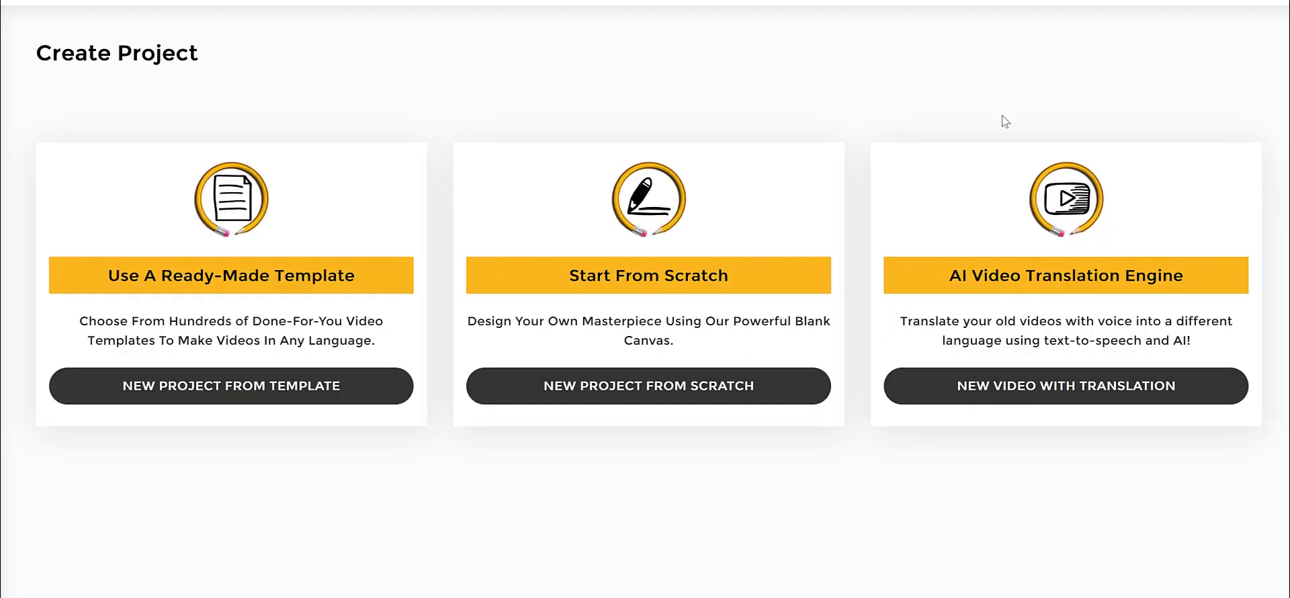
Start a new video project with the AI Video Translation Engine.
left_click_drag(958, 272, 1219, 284)
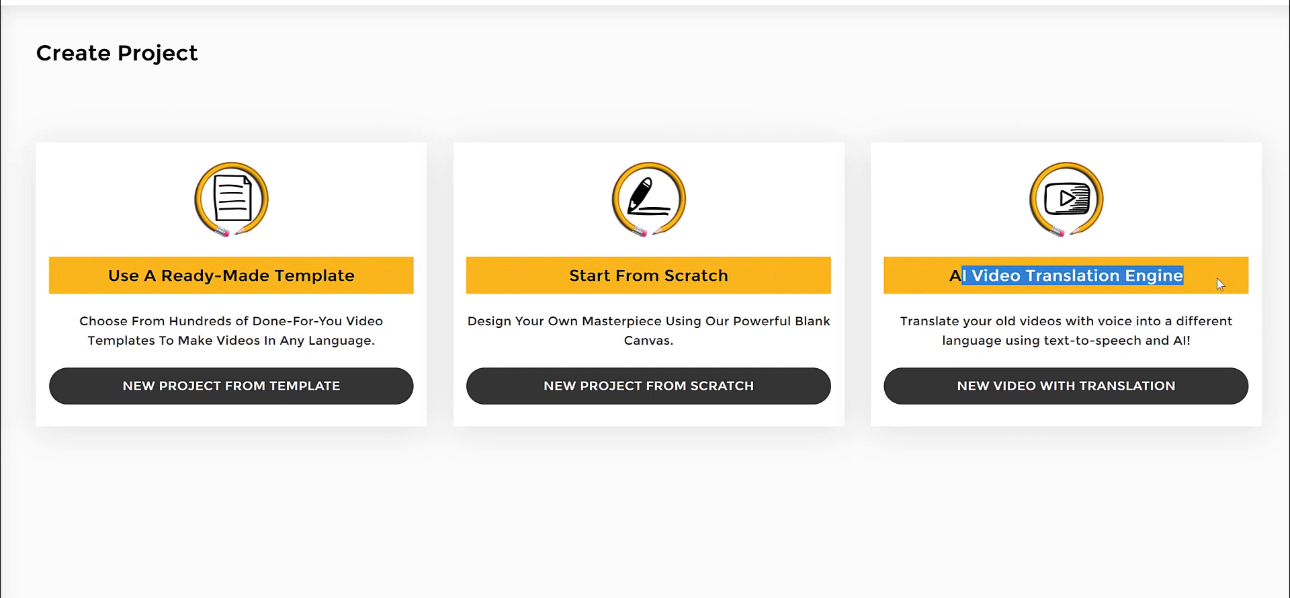
left_click(1219, 284)
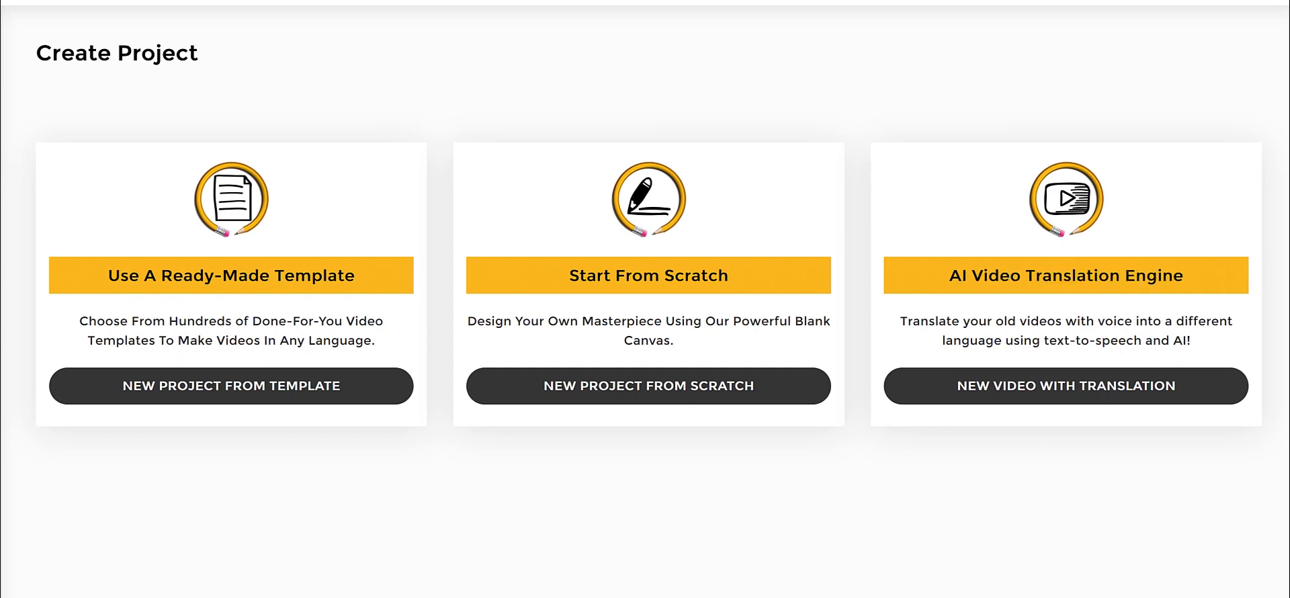
left_click_drag(949, 272, 1197, 280)
left_click(1197, 281)
left_click(1091, 399)
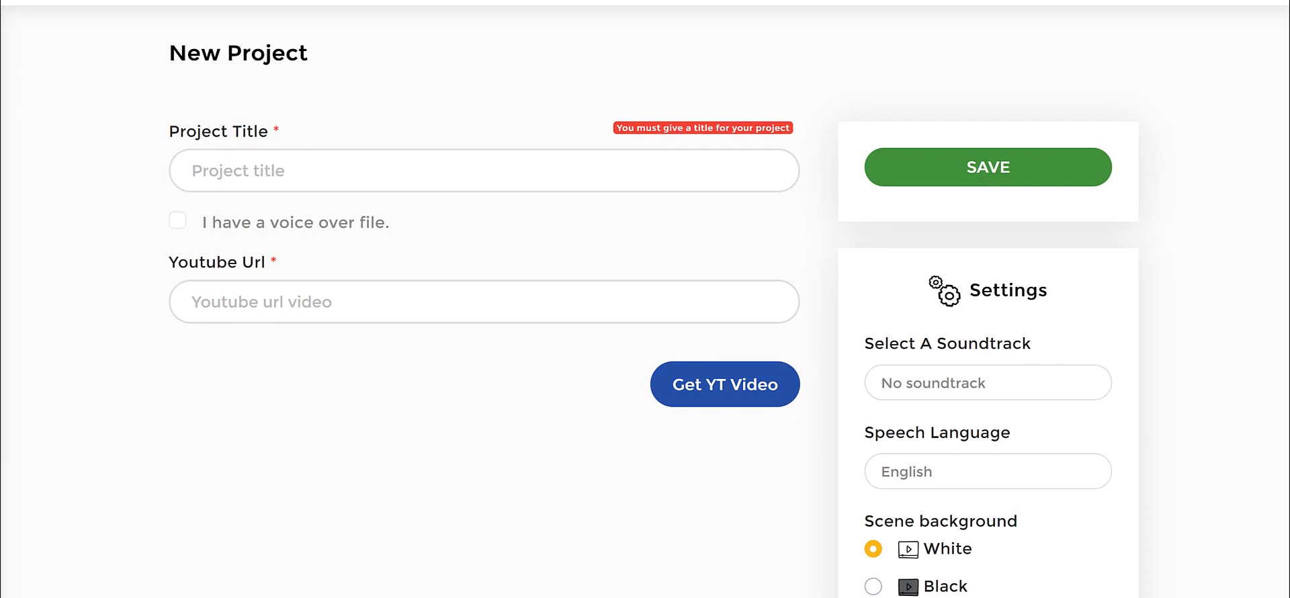
Enter "How To Eat Healthy On A Budget" as the translation project's title.
left_click(305, 173)
type("How To Eay")
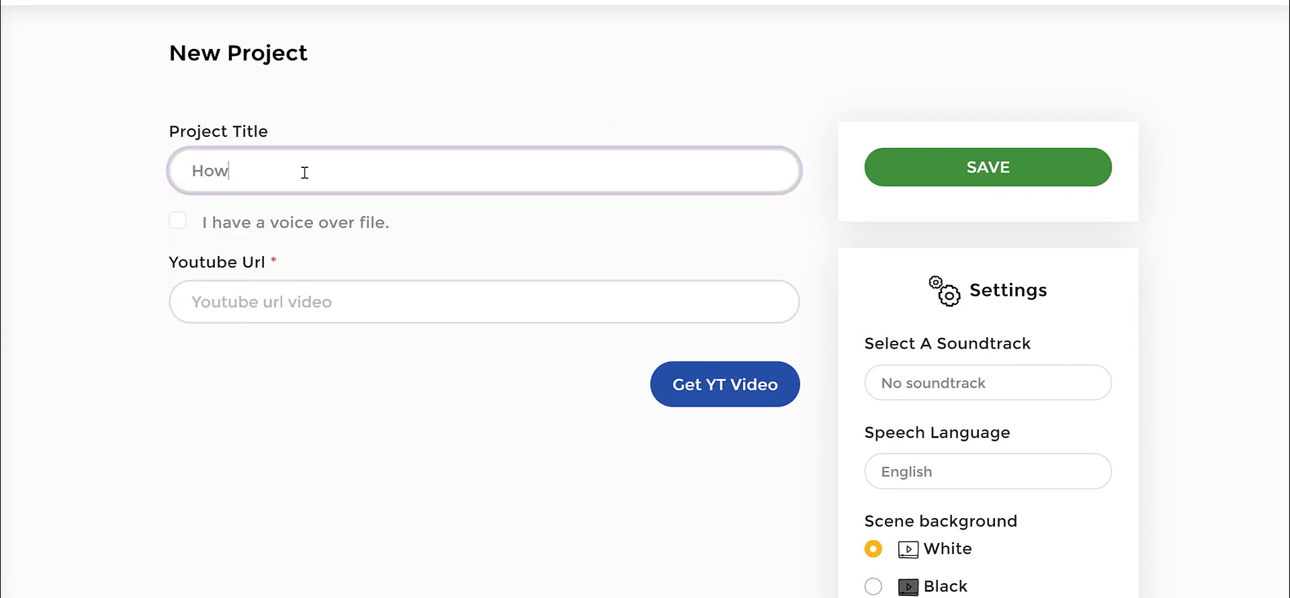
key("BackSpace")
key("BackSpace")
type("t")
type(" Healthy ")
type("Fo")
key("BackSpace")
key("BackSpace")
type("On A ")
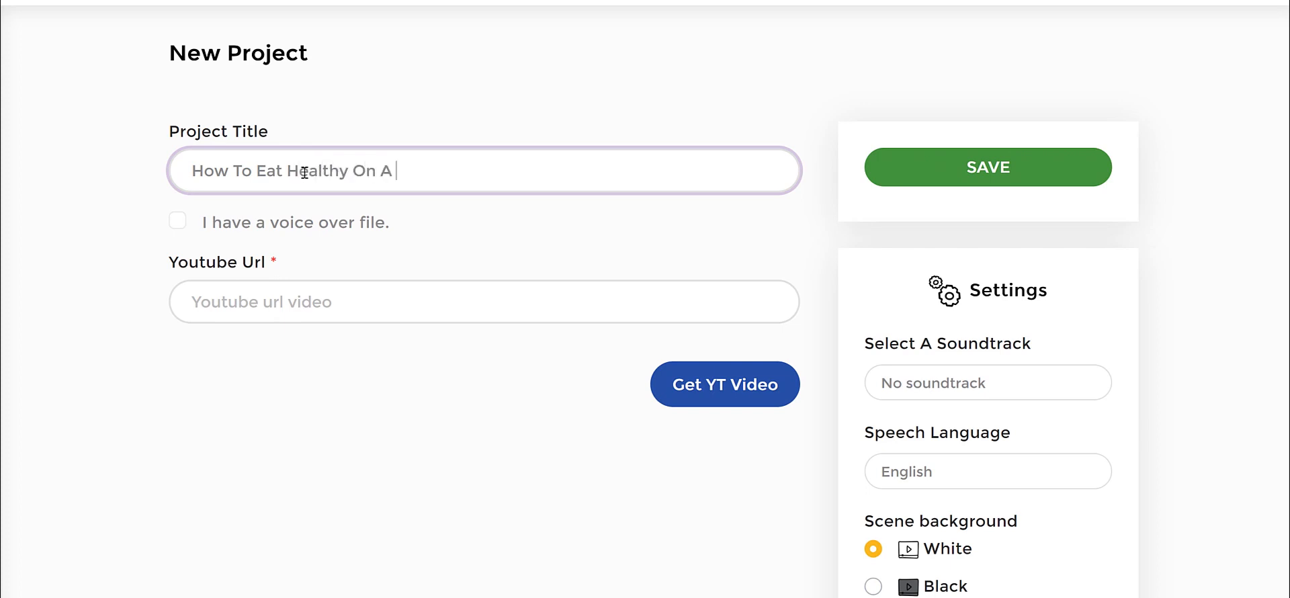
type("Budget")
key("Tab")
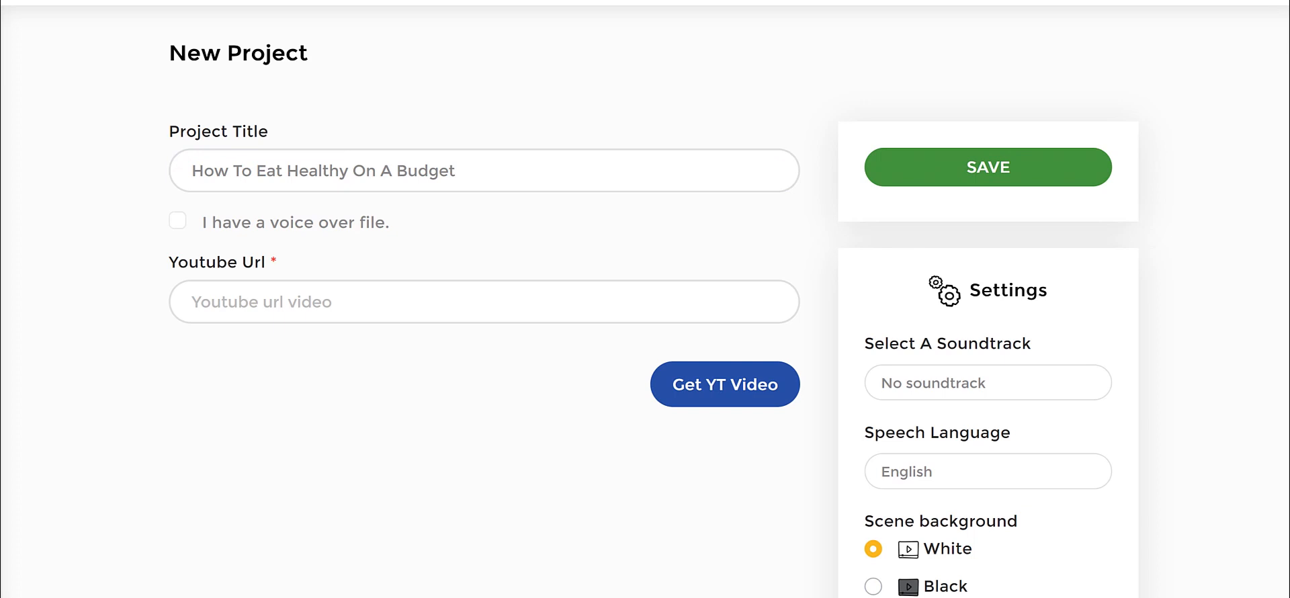
Paste the copied YouTube video link as the source video URL for the translation project.
left_click(418, 297)
type("https://www.youtube.com/watch?v=A0aICSsoIlw")
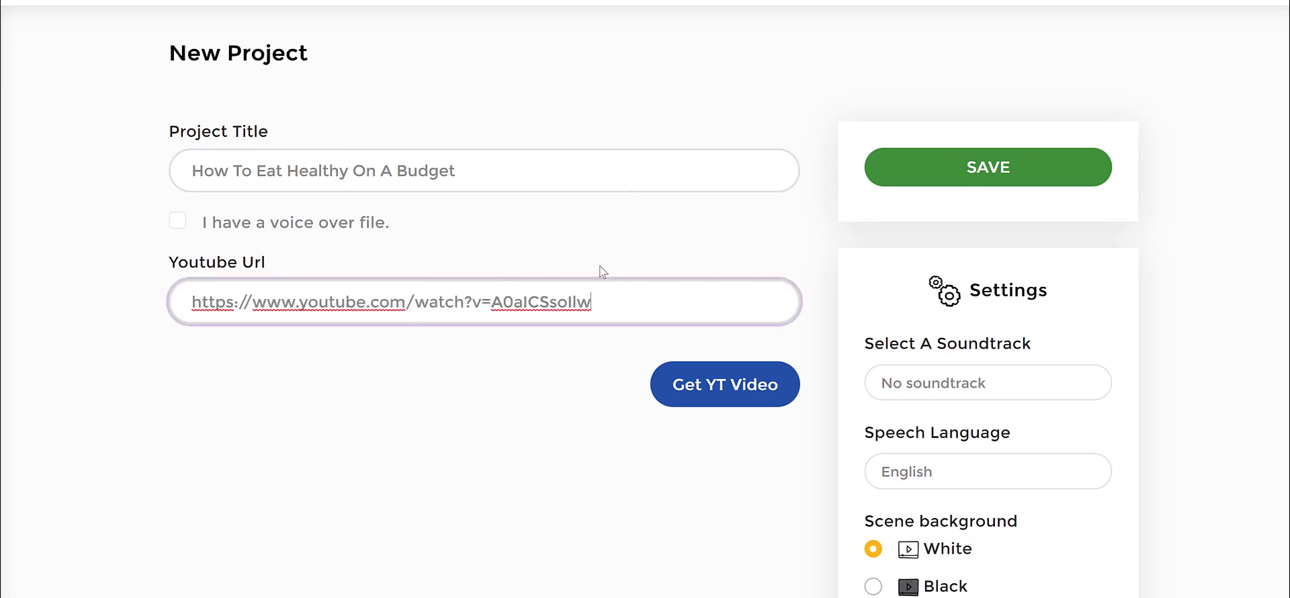
left_click(532, 177)
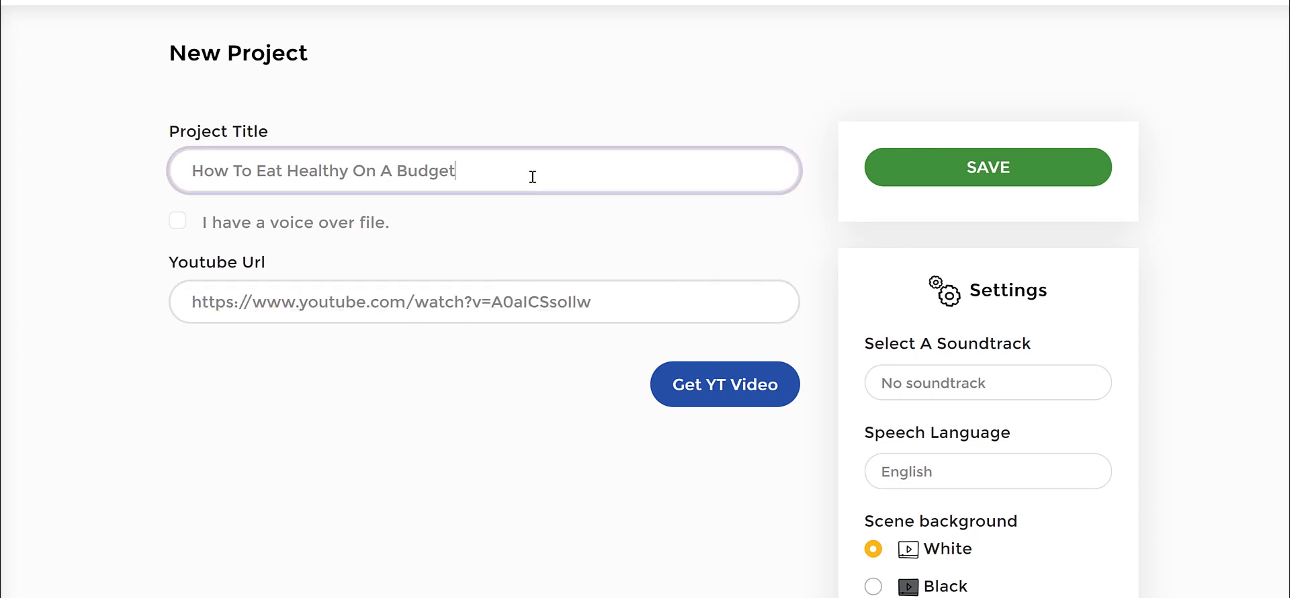
left_click(538, 376)
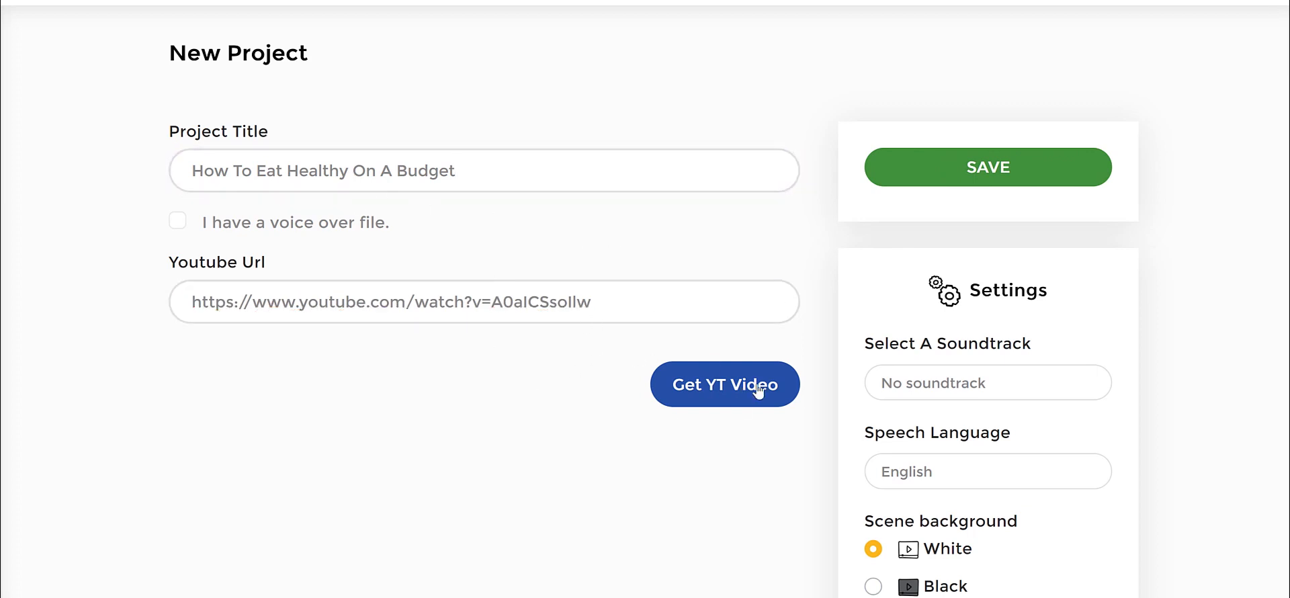
Set the scene background to Black, keep the Black Icon type and look through the hand styles.
scroll(739, 376, "down", 5)
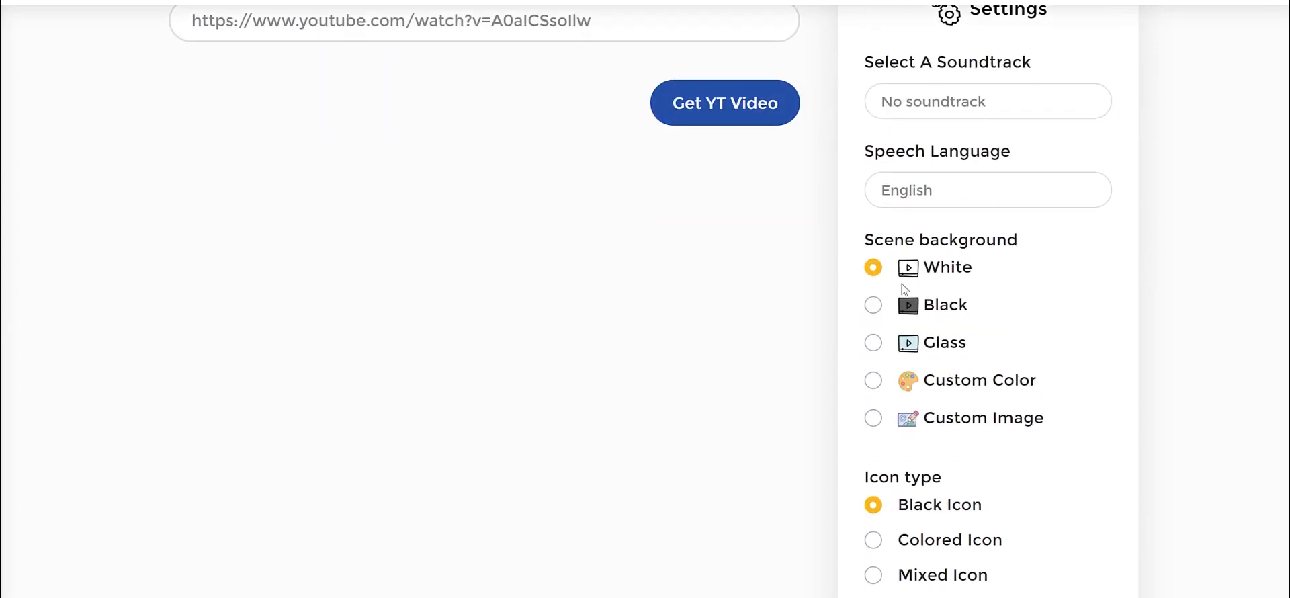
scroll(1059, 265, "down", 3)
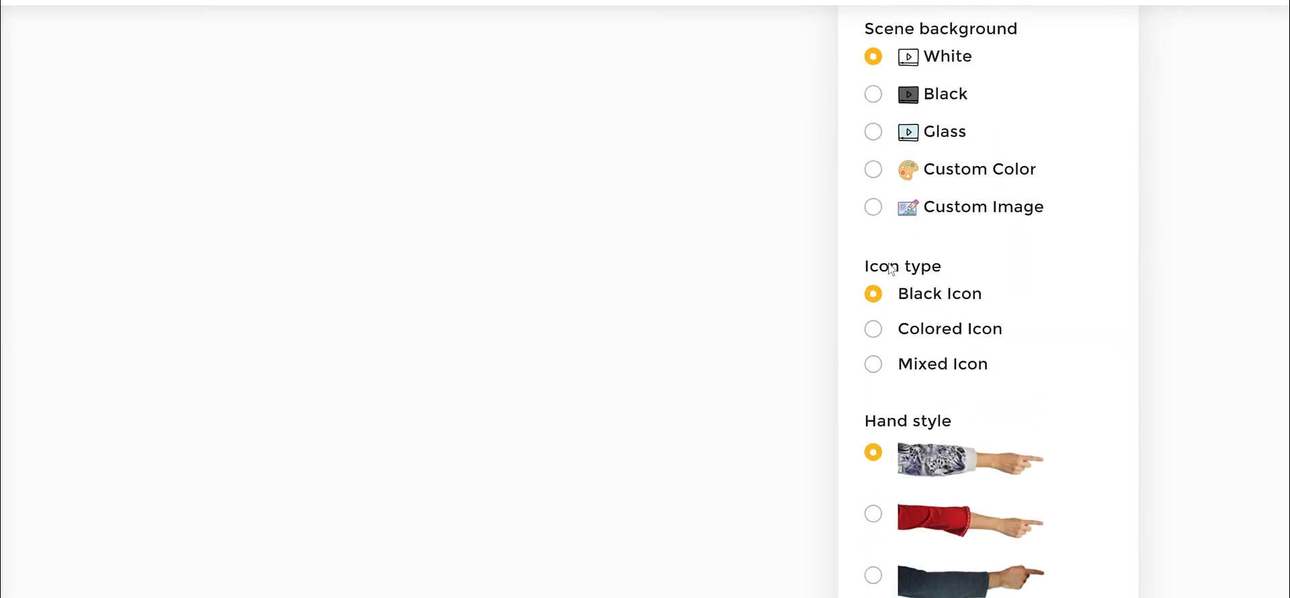
left_click(872, 296)
left_click(944, 95)
scroll(1157, 174, "down", 5)
scroll(1168, 374, "down", 4)
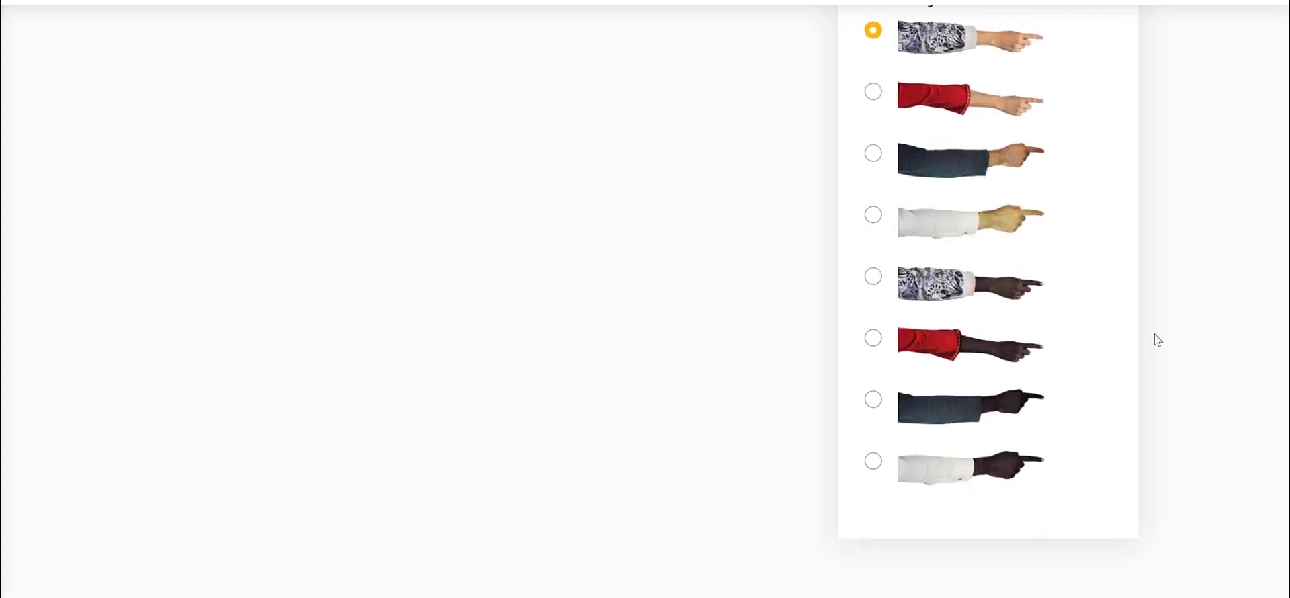
scroll(1154, 333, "up", 14)
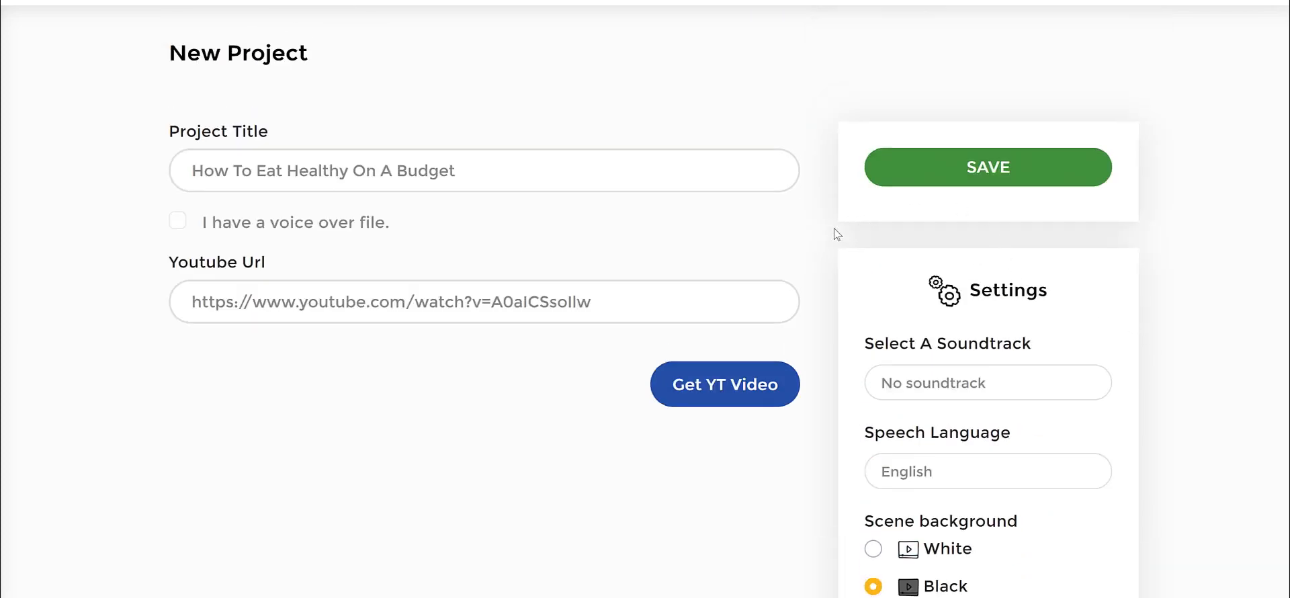
Fetch the linked YouTube video's transcript into the project and look through the generated slide texts.
left_click(750, 385)
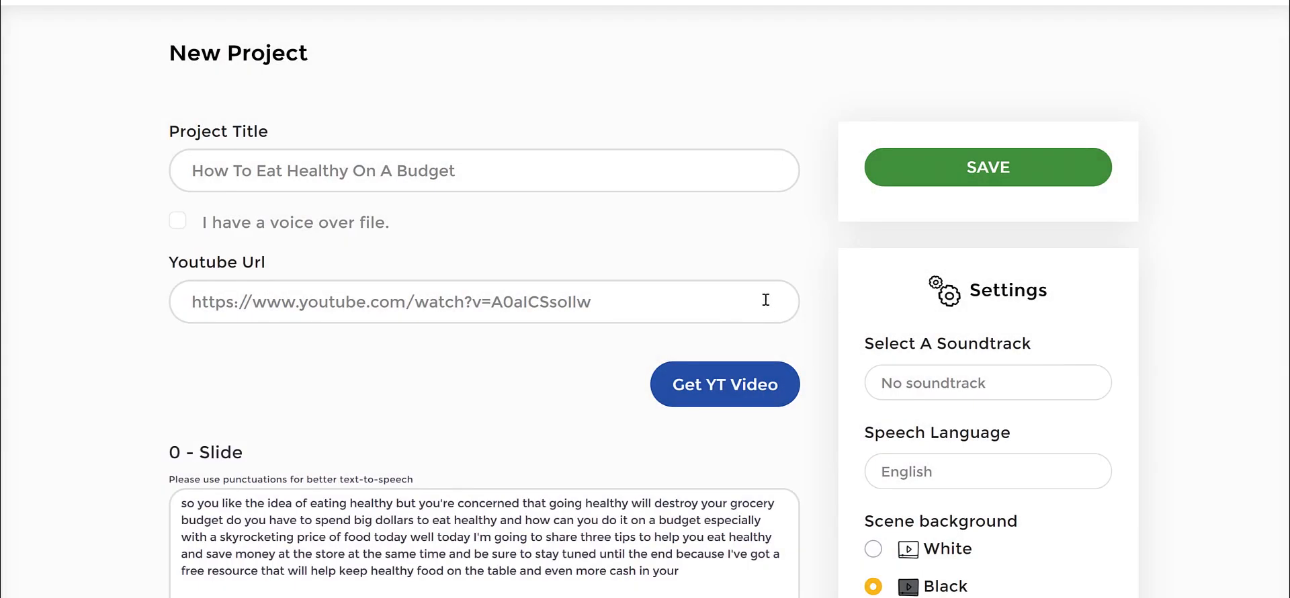
scroll(766, 296, "down", 2)
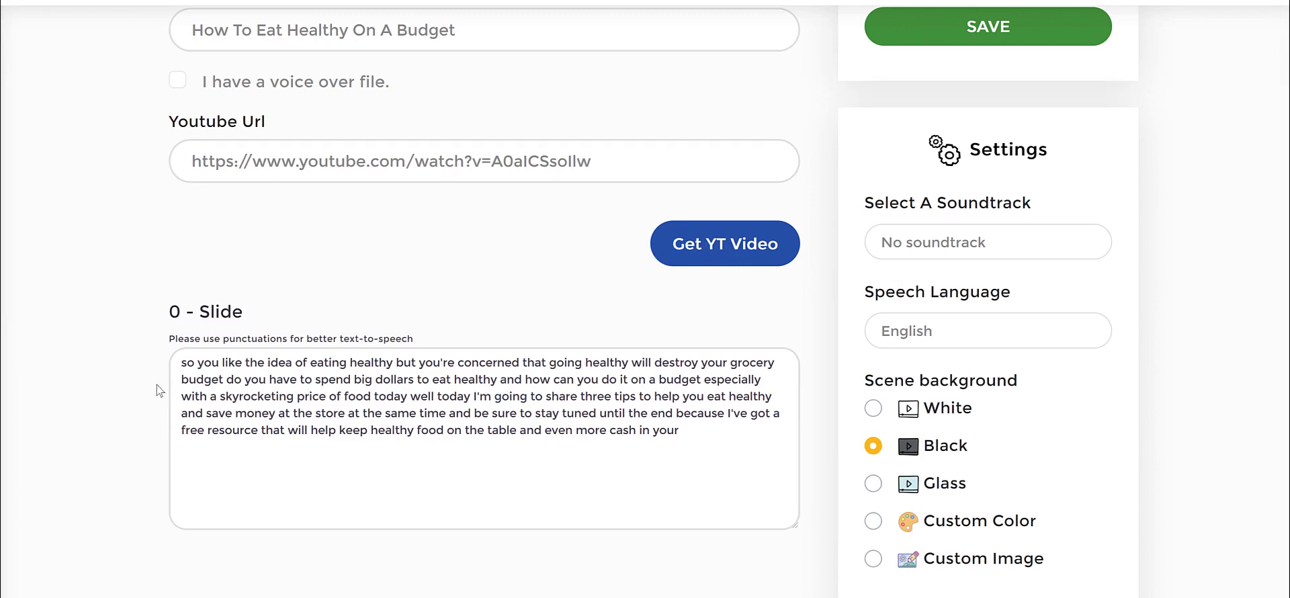
scroll(183, 353, "down", 2)
left_click_drag(181, 227, 660, 332)
left_click(660, 332)
scroll(635, 333, "down", 8)
scroll(468, 232, "down", 6)
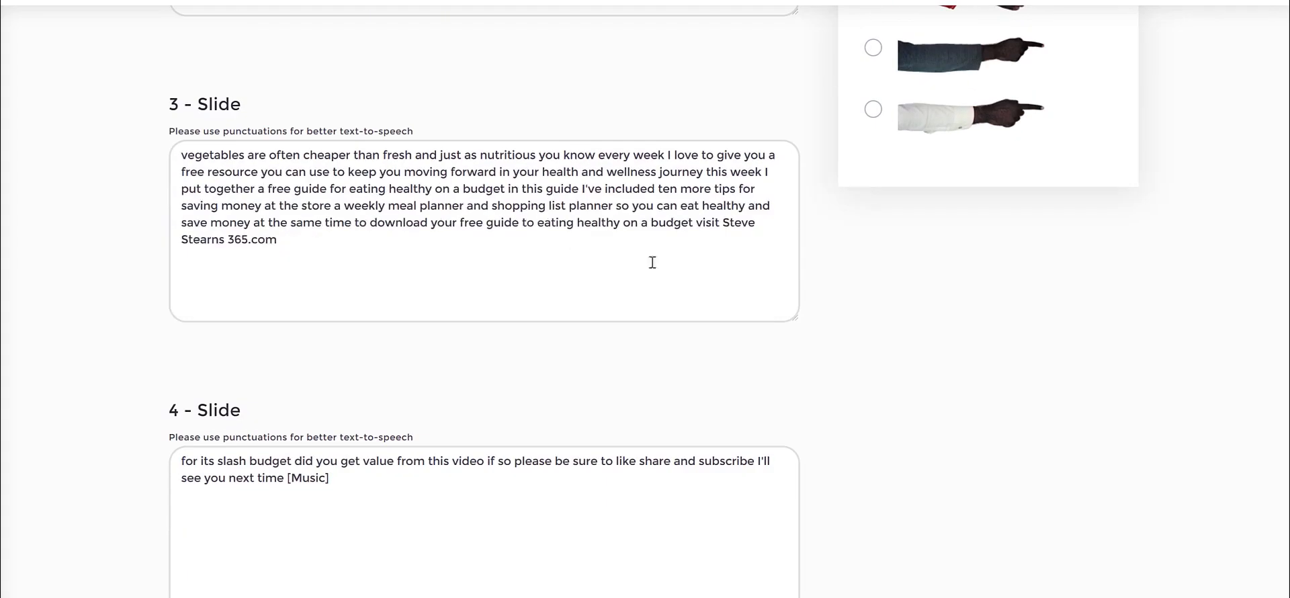
Delete the end of slide 3's text from "budget visit" through the website address, leaving it ending at "eating healthy on a".
scroll(690, 267, "up", 2)
left_click(412, 293)
left_click(367, 362)
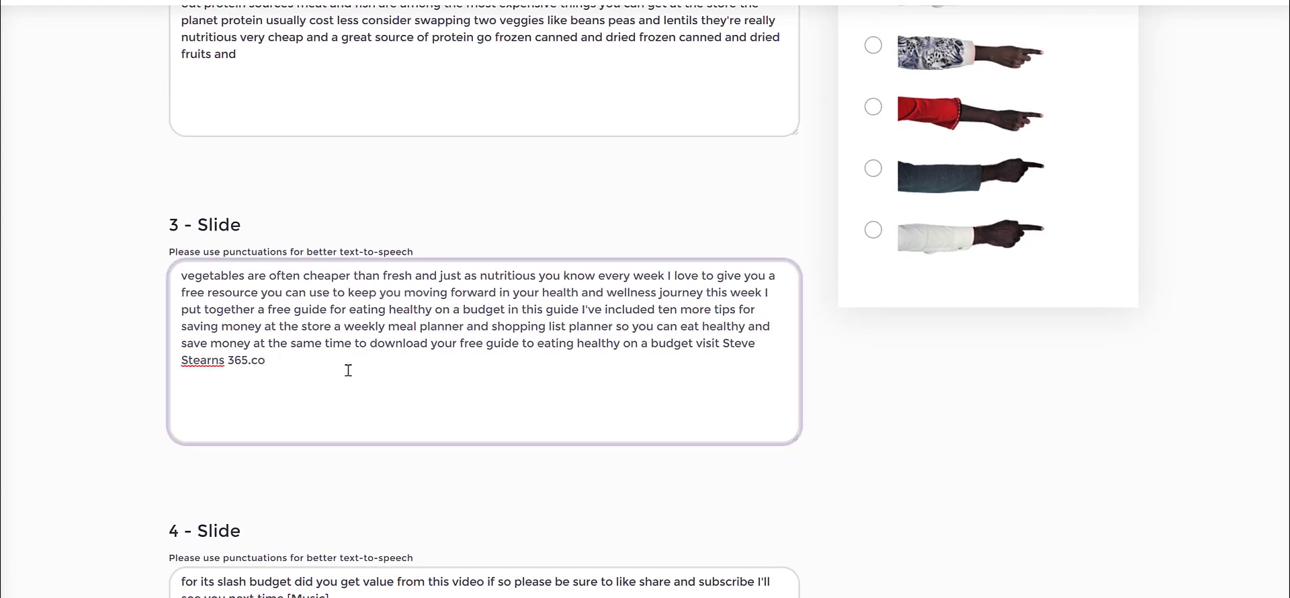
left_click_drag(348, 370, 57, 380)
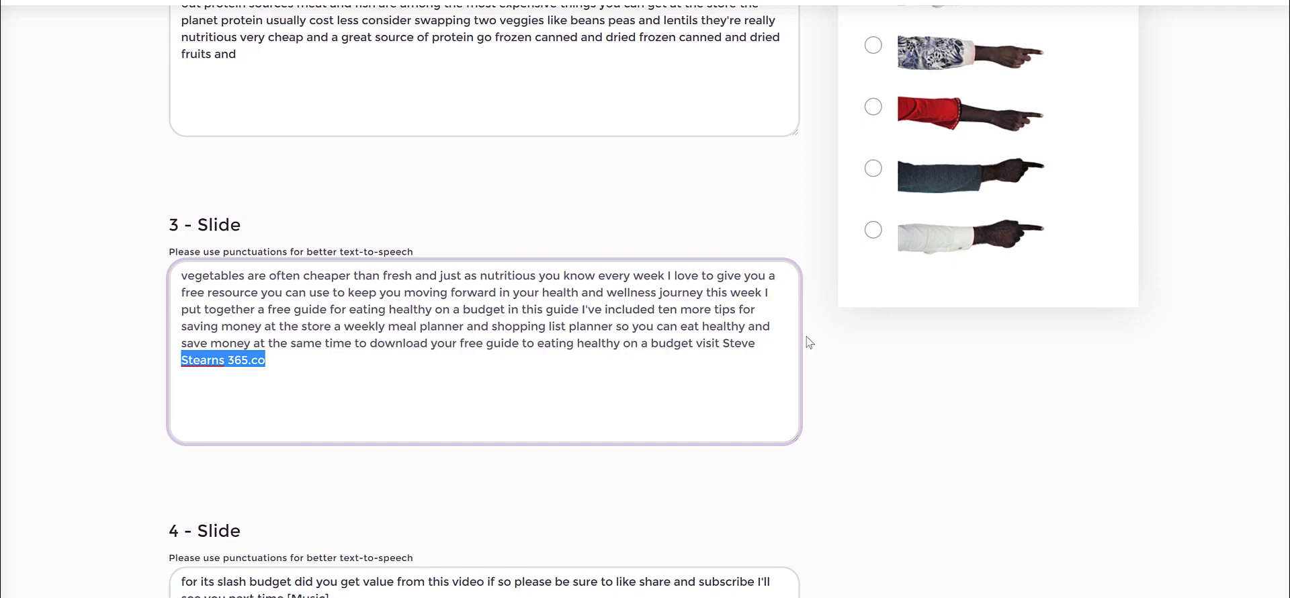
key("BackSpace")
left_click_drag(652, 344, 762, 374)
key("BackSpace")
Review the slide texts together with the project's soundtrack, language, background, icon and hand settings.
scroll(670, 347, "up", 2)
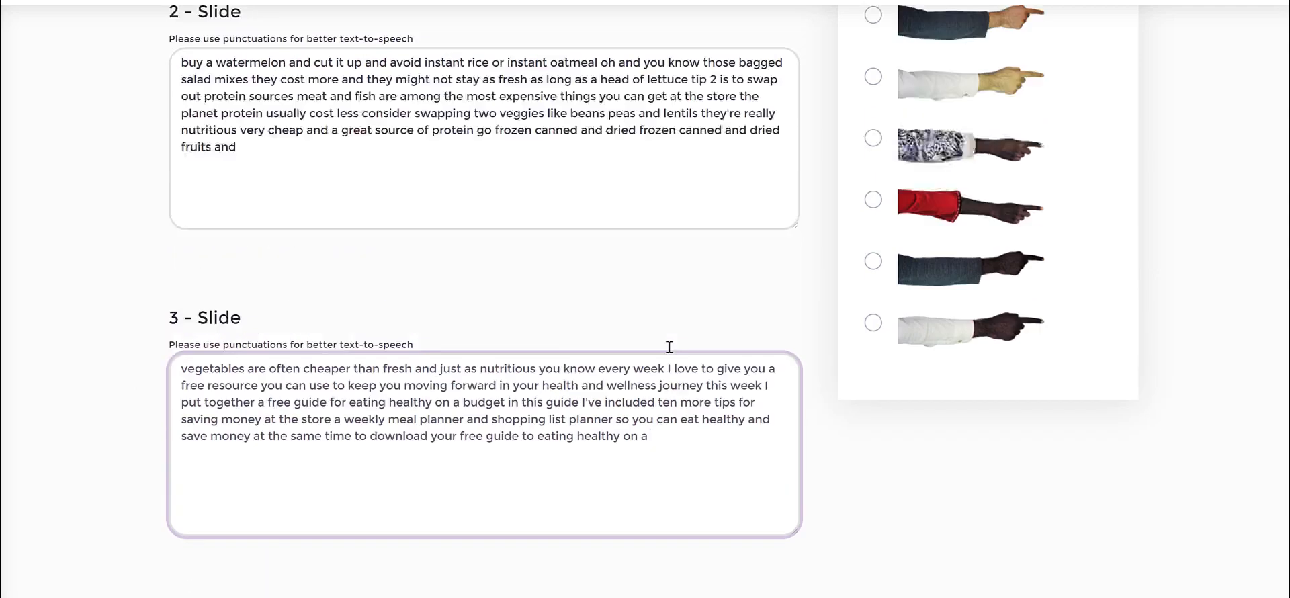
scroll(677, 382, "up", 9)
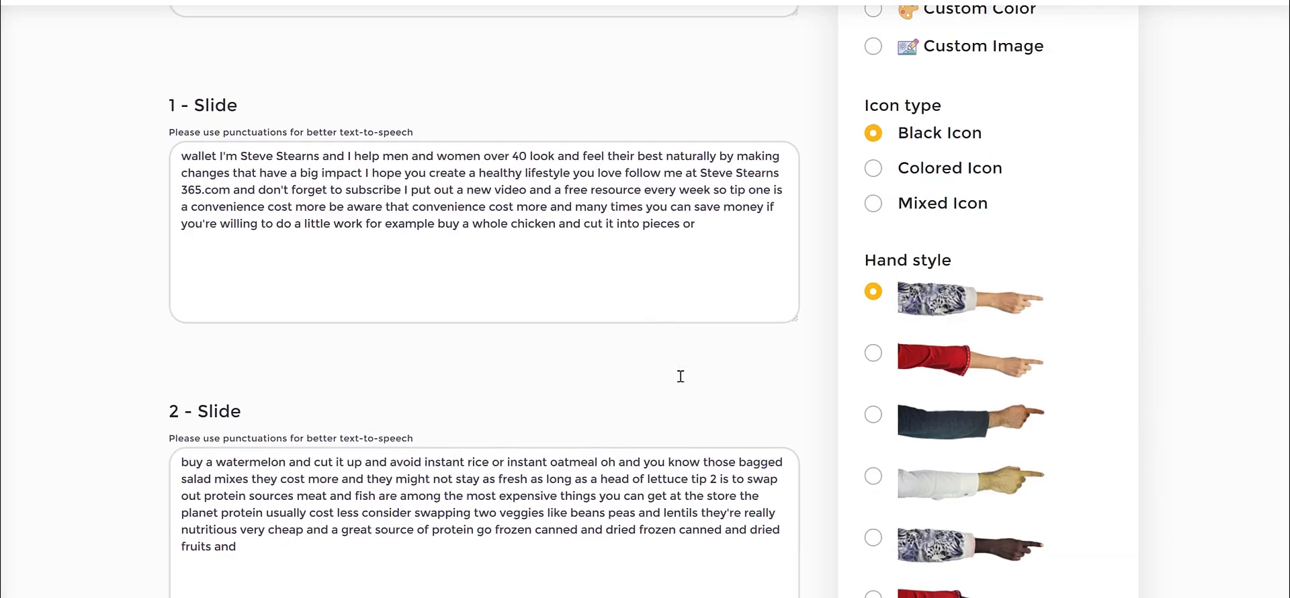
scroll(738, 369, "up", 5)
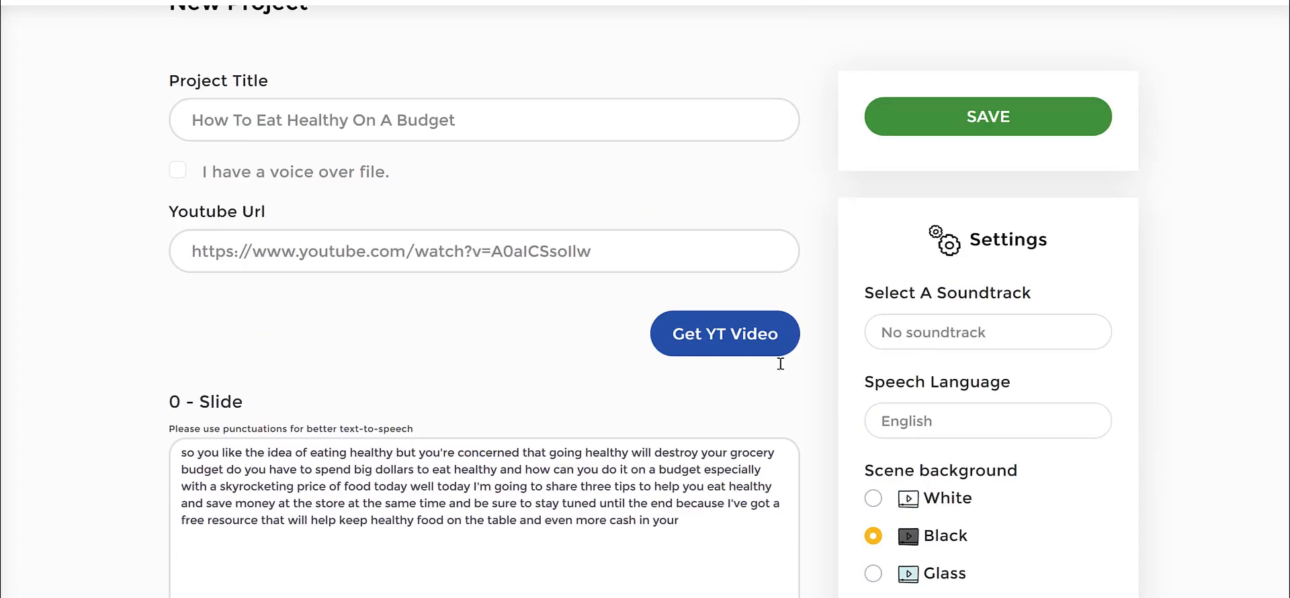
scroll(813, 275, "down", 7)
scroll(813, 276, "down", 15)
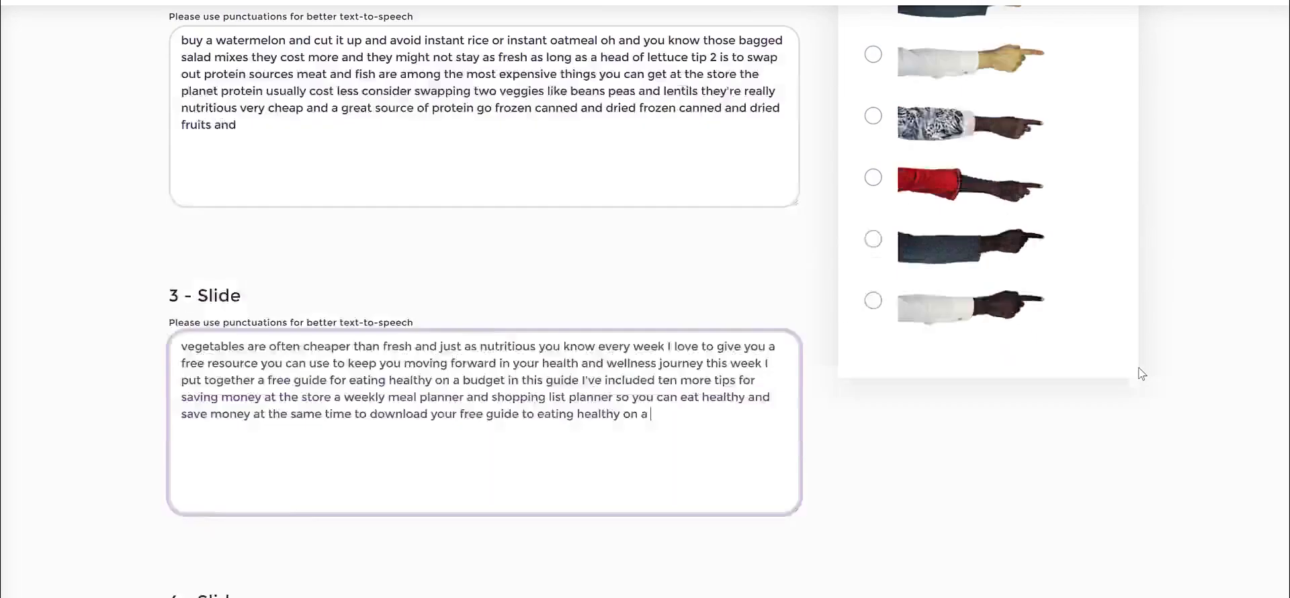
scroll(1141, 374, "up", 17)
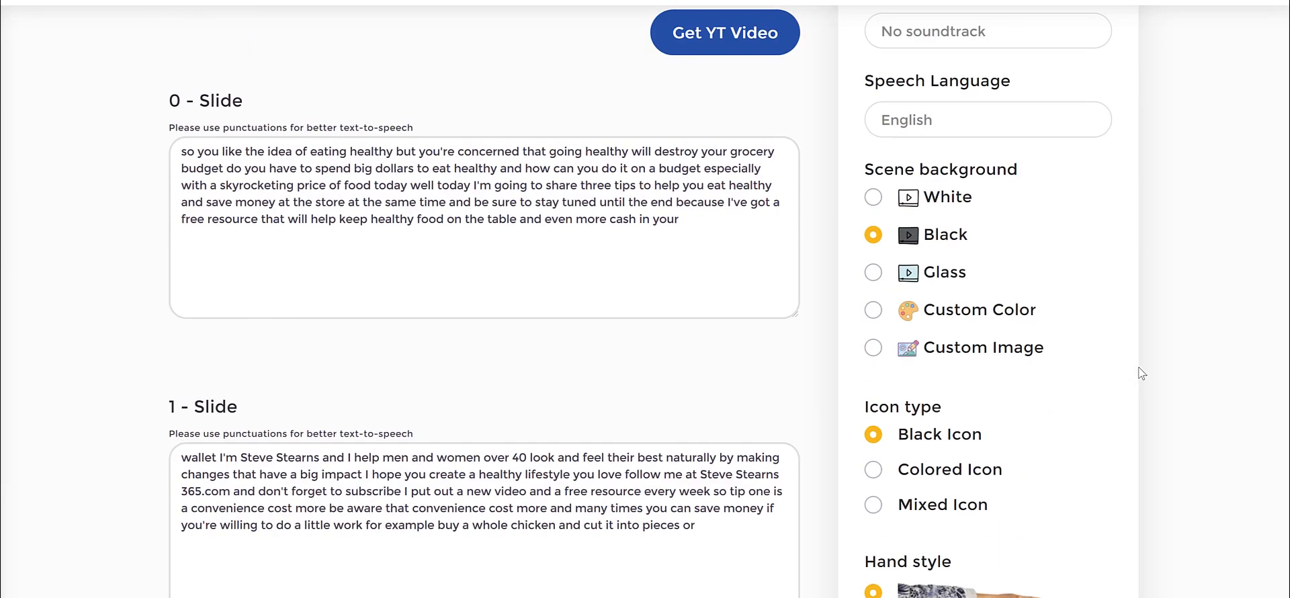
scroll(1035, 168, "up", 2)
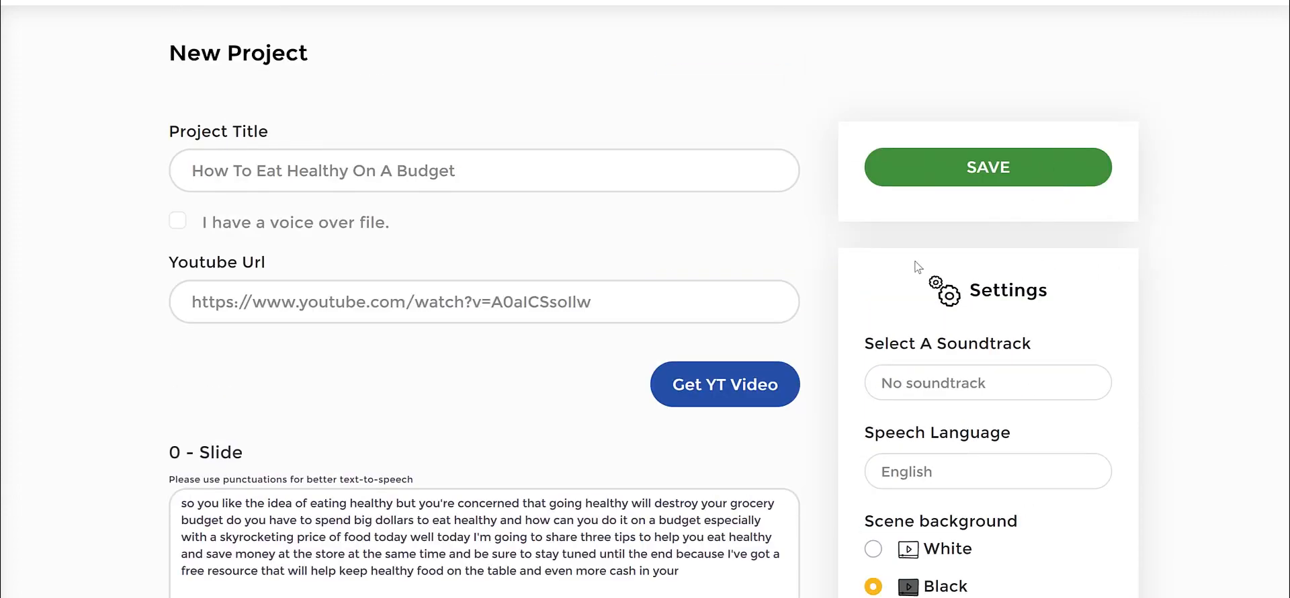
scroll(1190, 280, "down", 17)
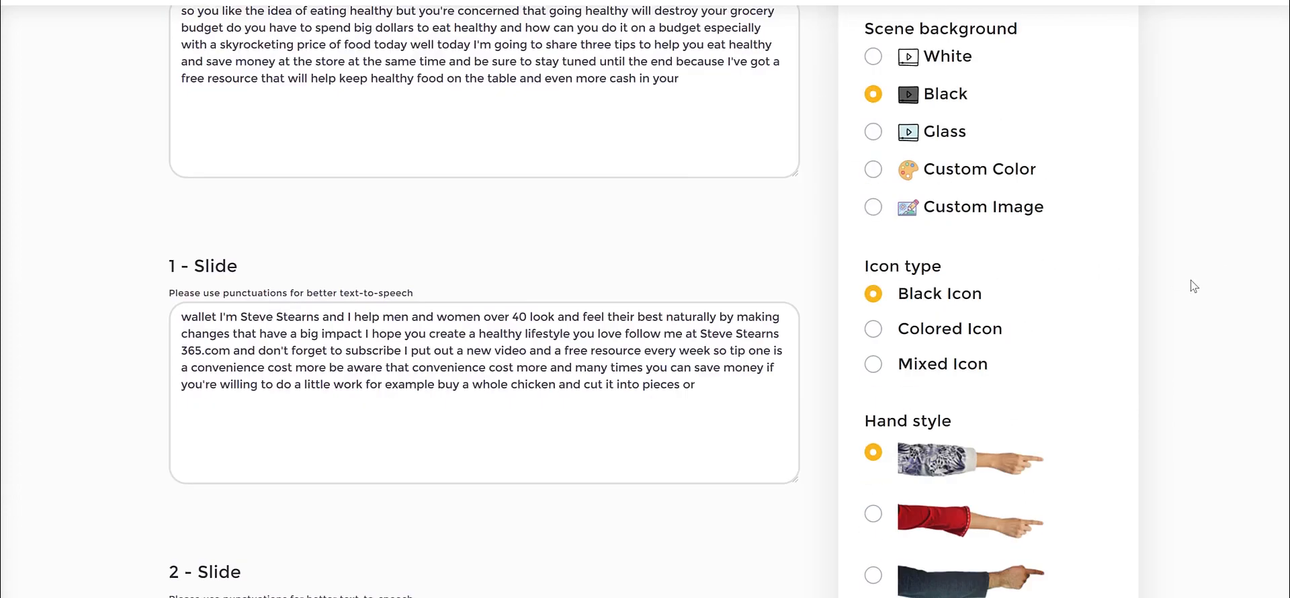
scroll(1191, 280, "up", 4)
scroll(1190, 280, "up", 13)
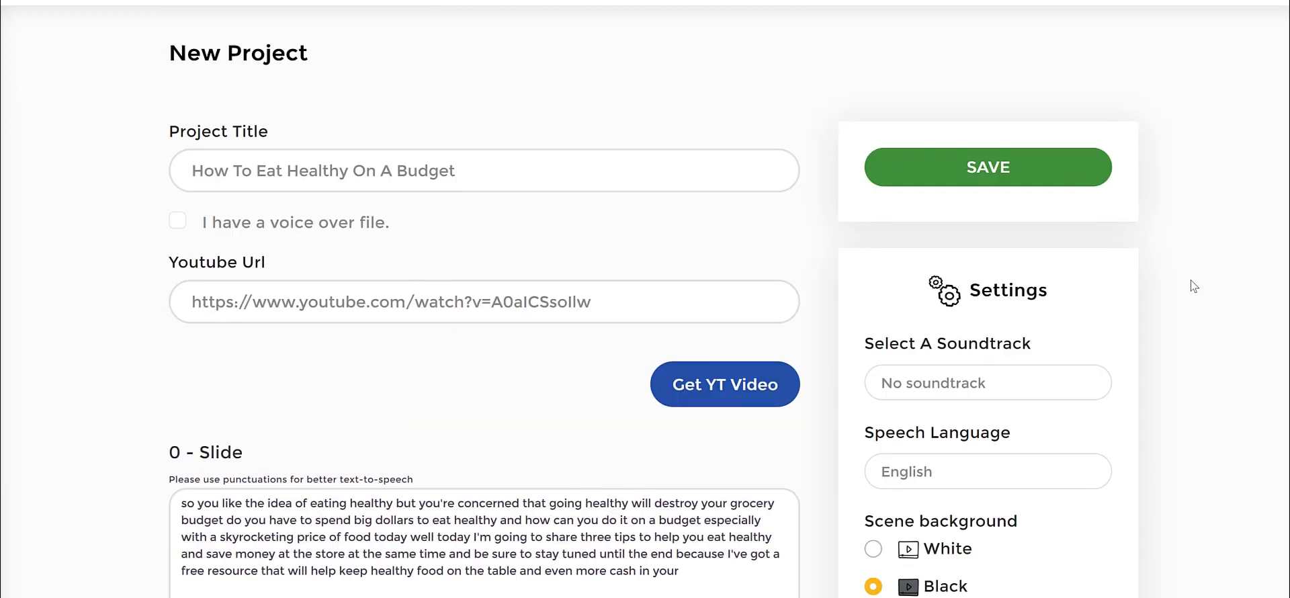
scroll(1190, 281, "down", 15)
scroll(1191, 280, "up", 15)
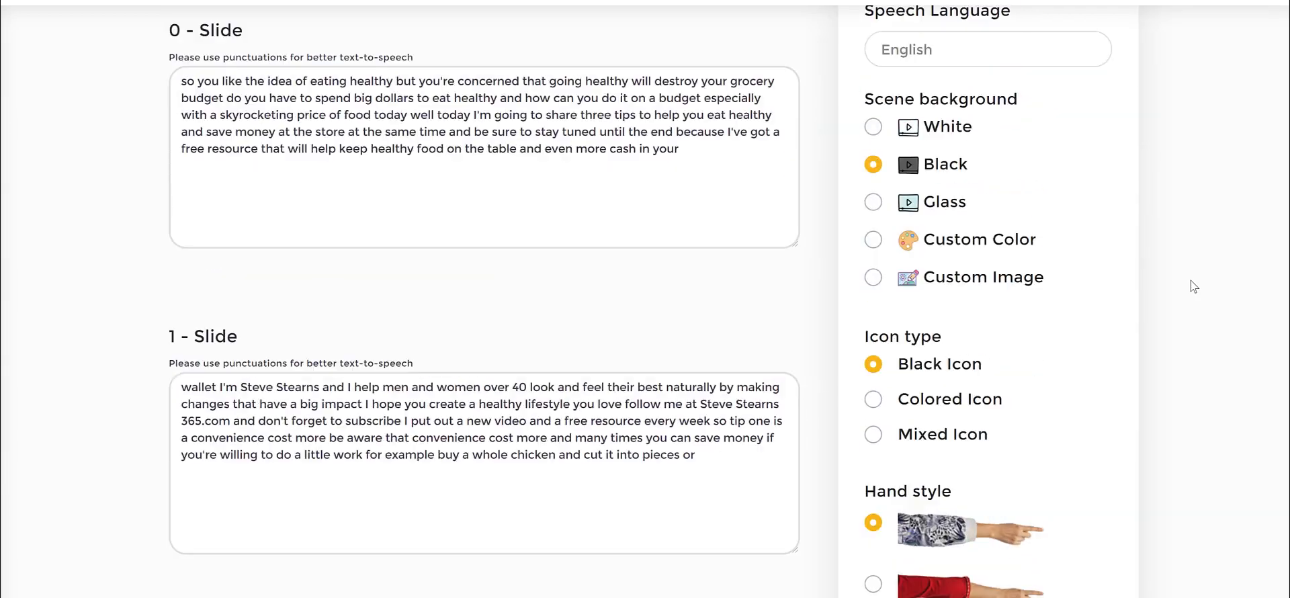
Save the new translation project to generate its scenes, and view the first scene with its script.
left_click(1056, 177)
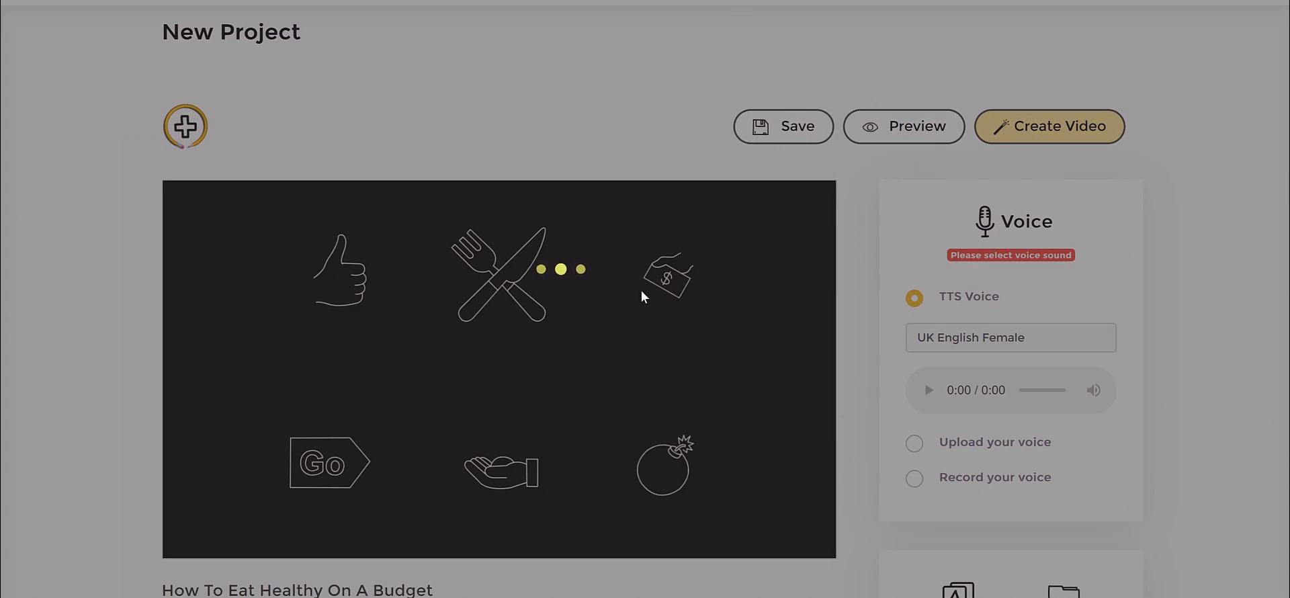
scroll(845, 274, "down", 1)
scroll(845, 275, "down", 3)
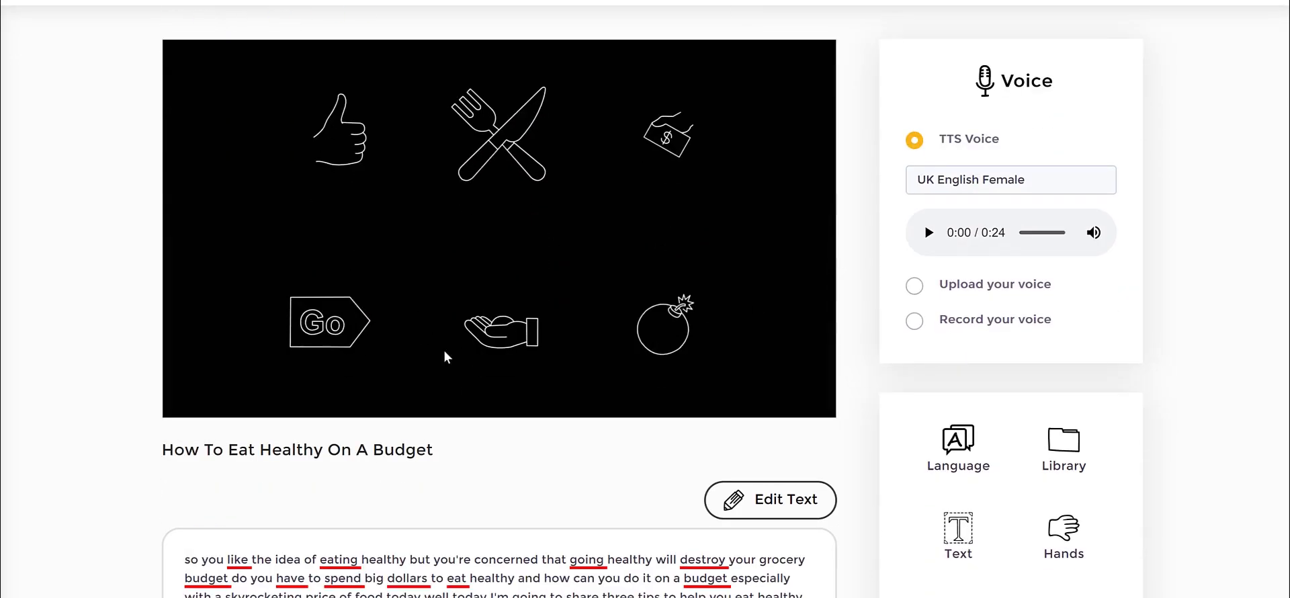
Set the first scene's TTS voice to English UK - Harry (Male).
scroll(856, 316, "up", 4)
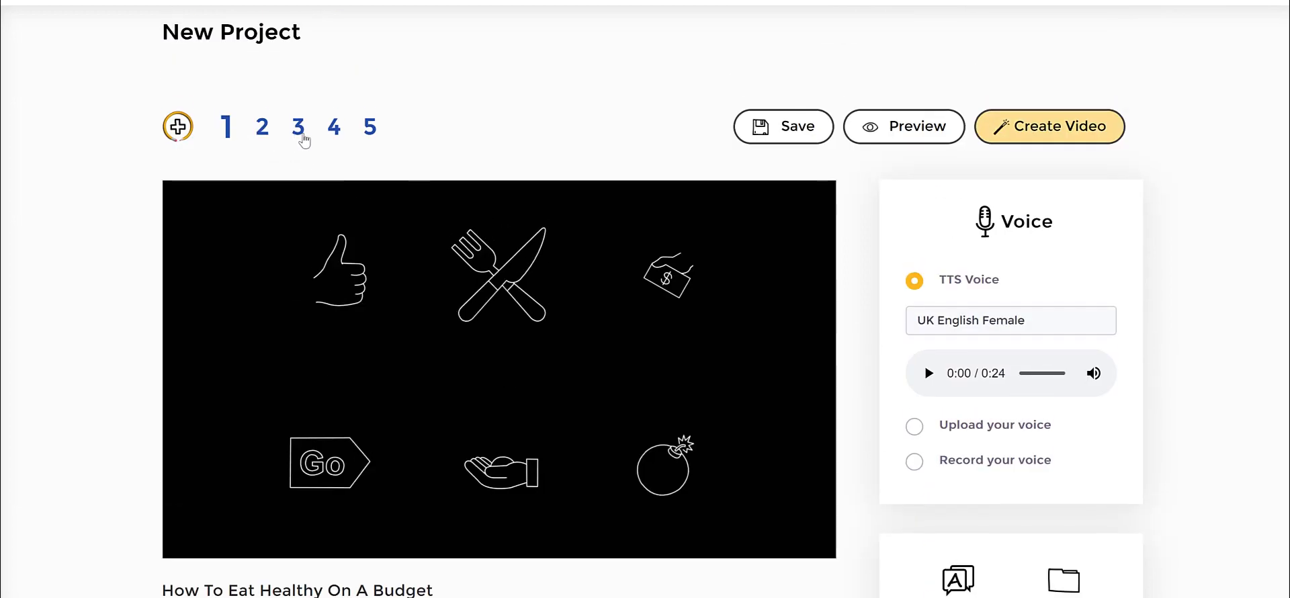
left_click(967, 329)
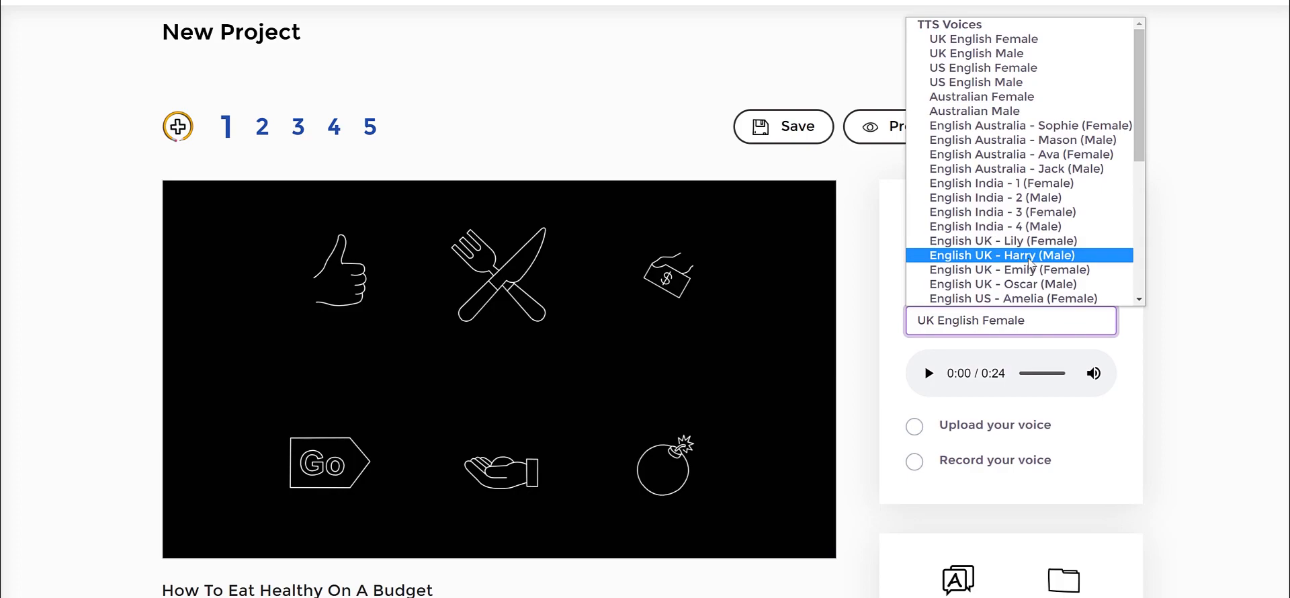
left_click(1031, 258)
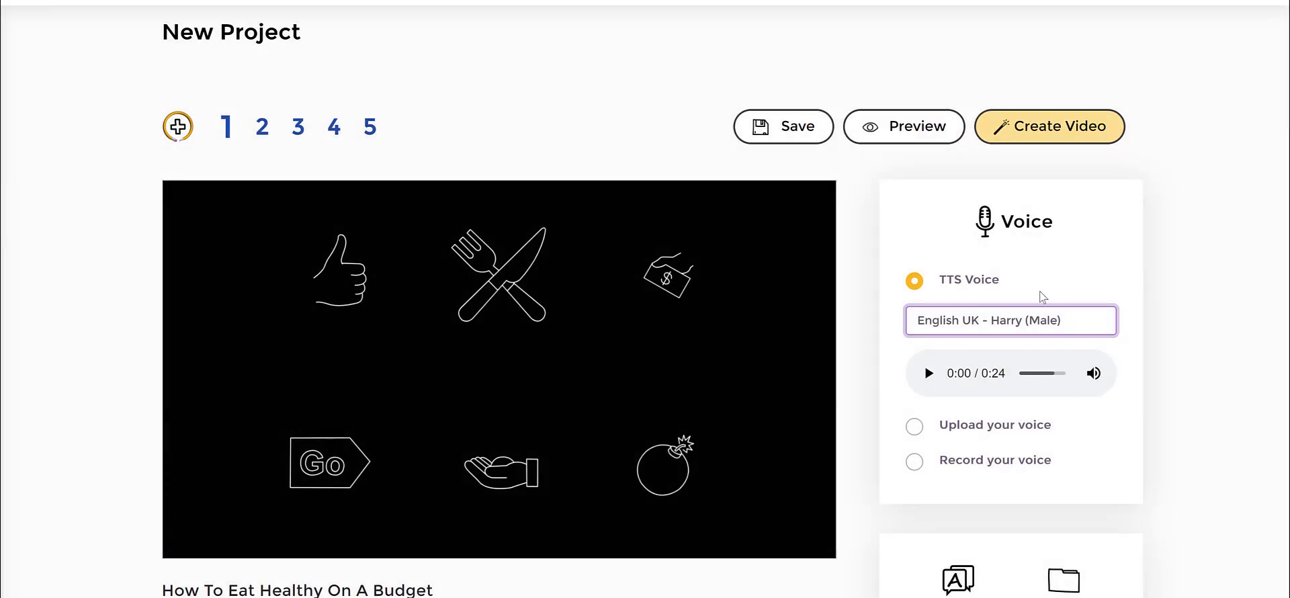
Look over the scene's script and editing tools, and check the text insertion options without inserting anything.
scroll(1208, 304, "down", 3)
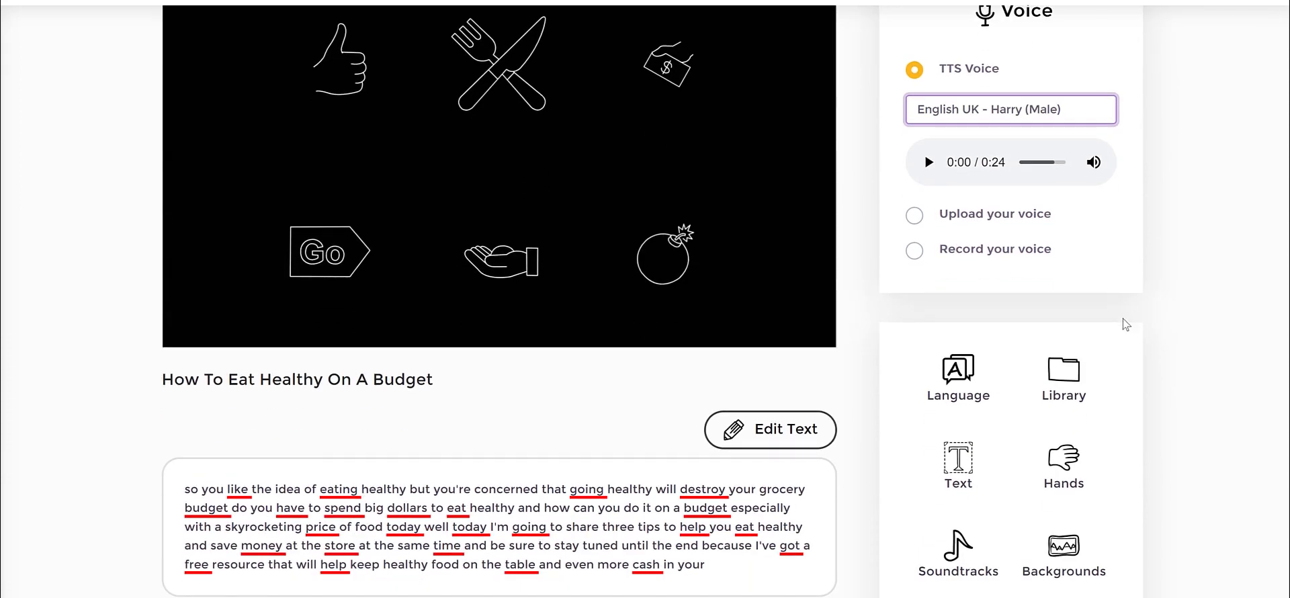
scroll(1157, 391, "down", 1)
scroll(1158, 390, "up", 2)
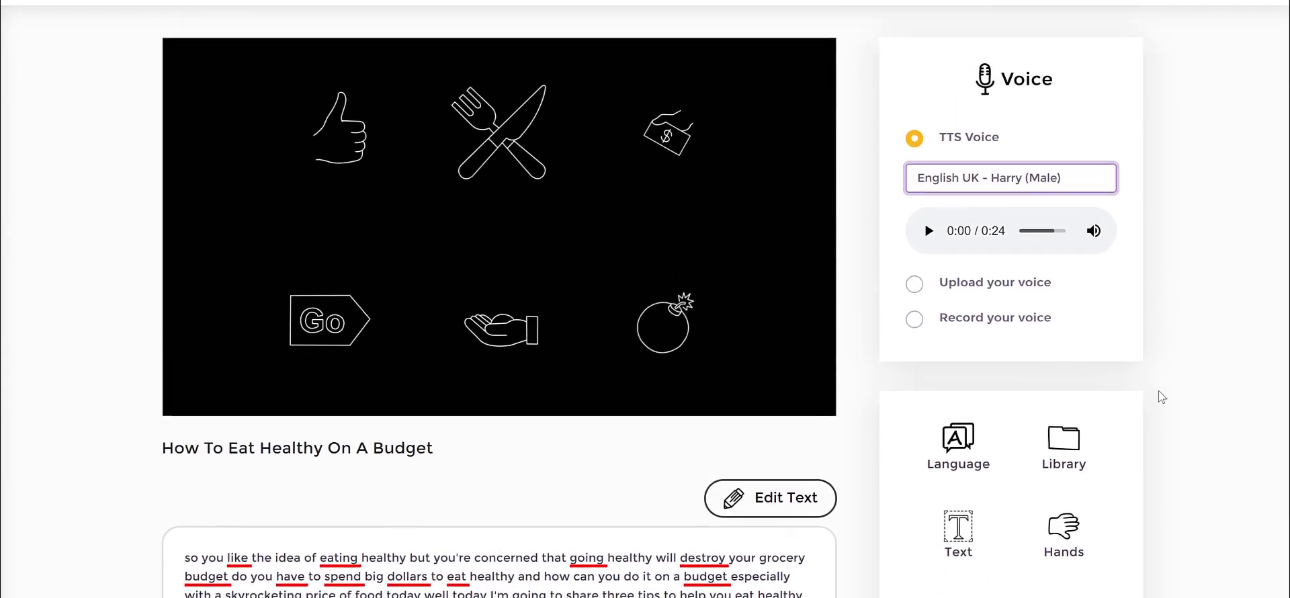
scroll(1156, 393, "down", 2)
left_click(962, 403)
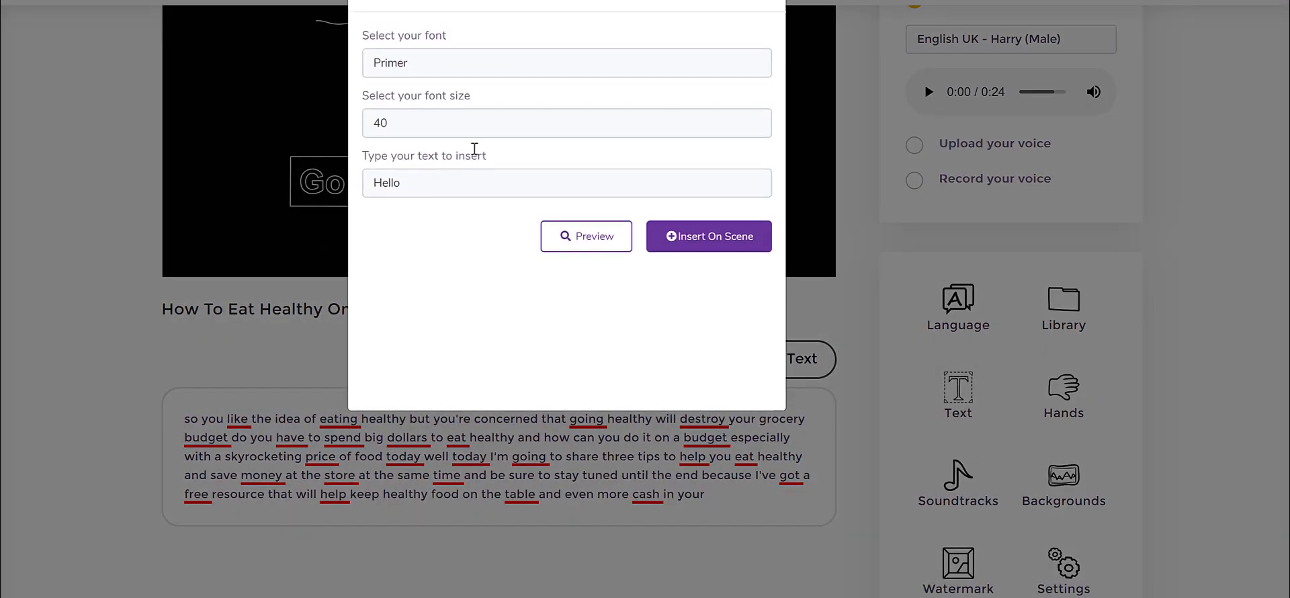
left_click(768, 3)
scroll(1186, 191, "up", 4)
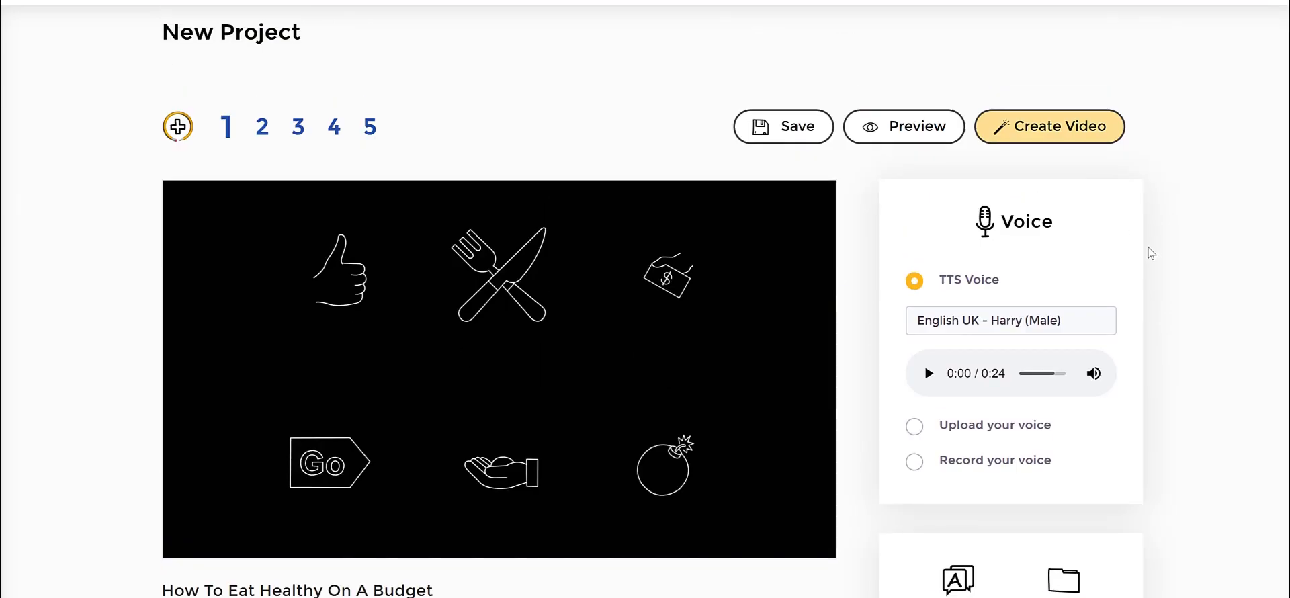